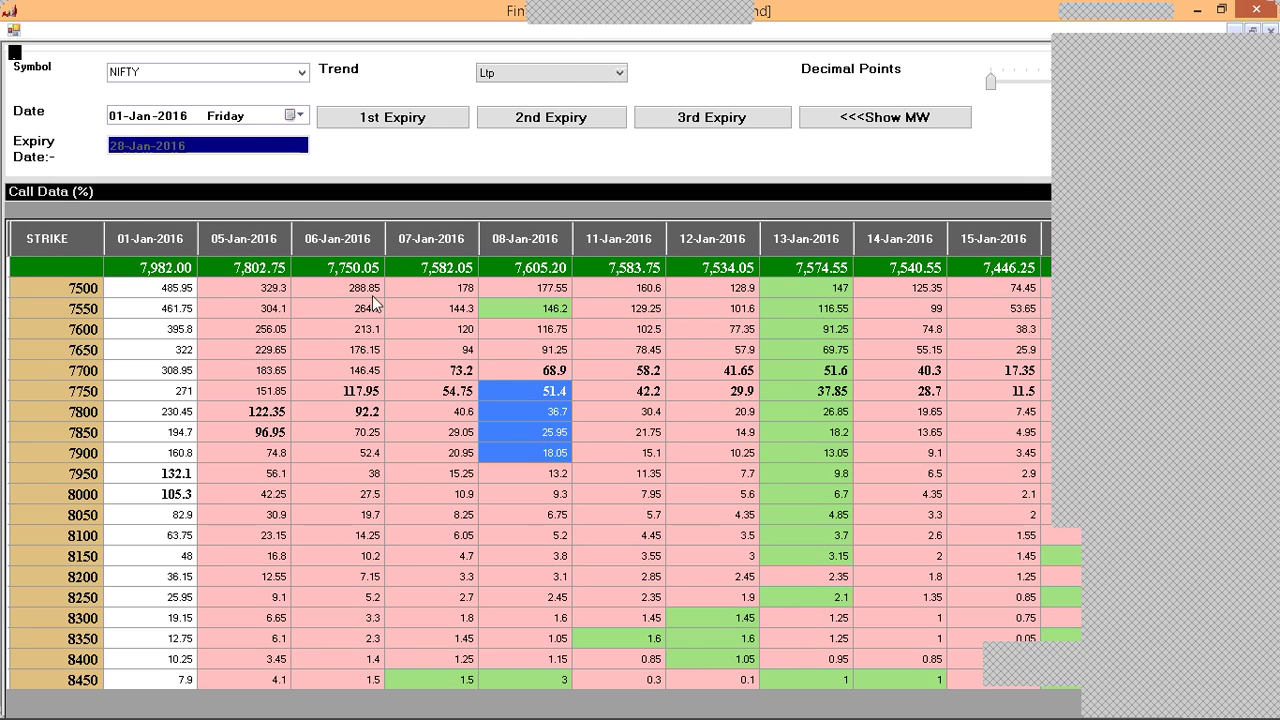
Step: Examine the NIFTY call prices for 01-Jan-2016 with the trend set to Ltp
click(571, 72)
click(567, 70)
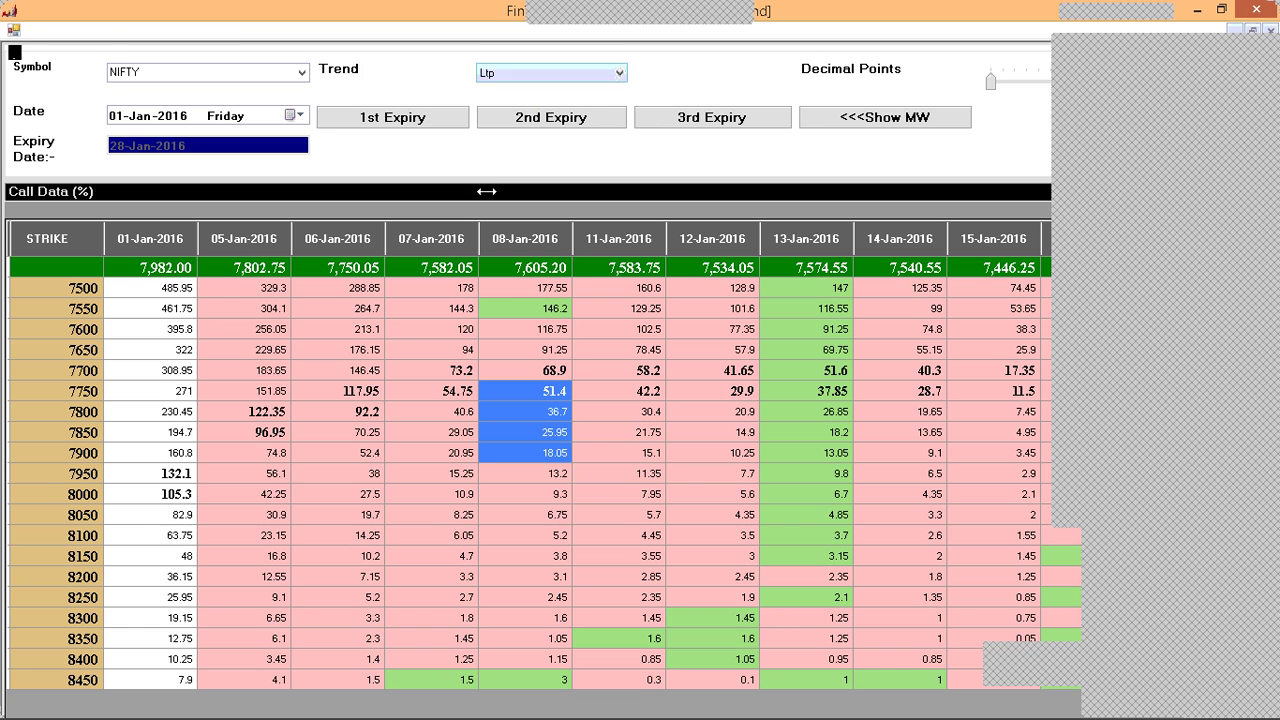
drag(153, 289, 151, 288)
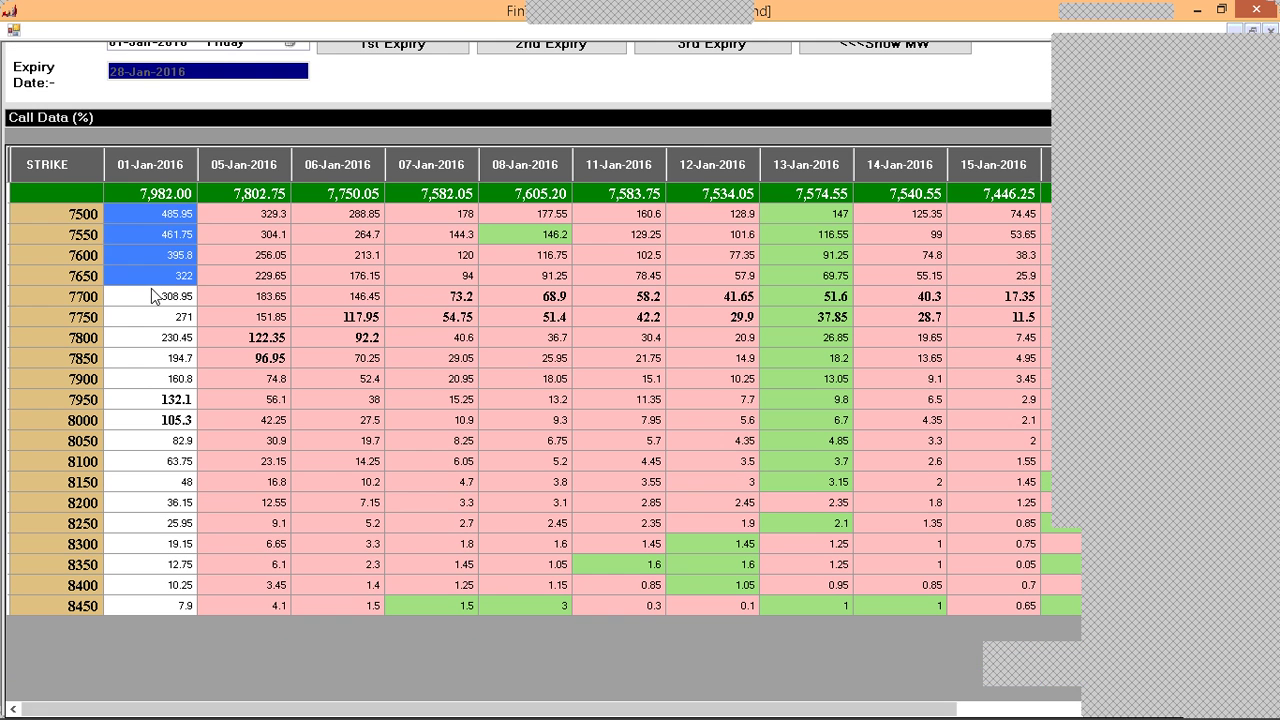
scroll(225, 320, up, 1)
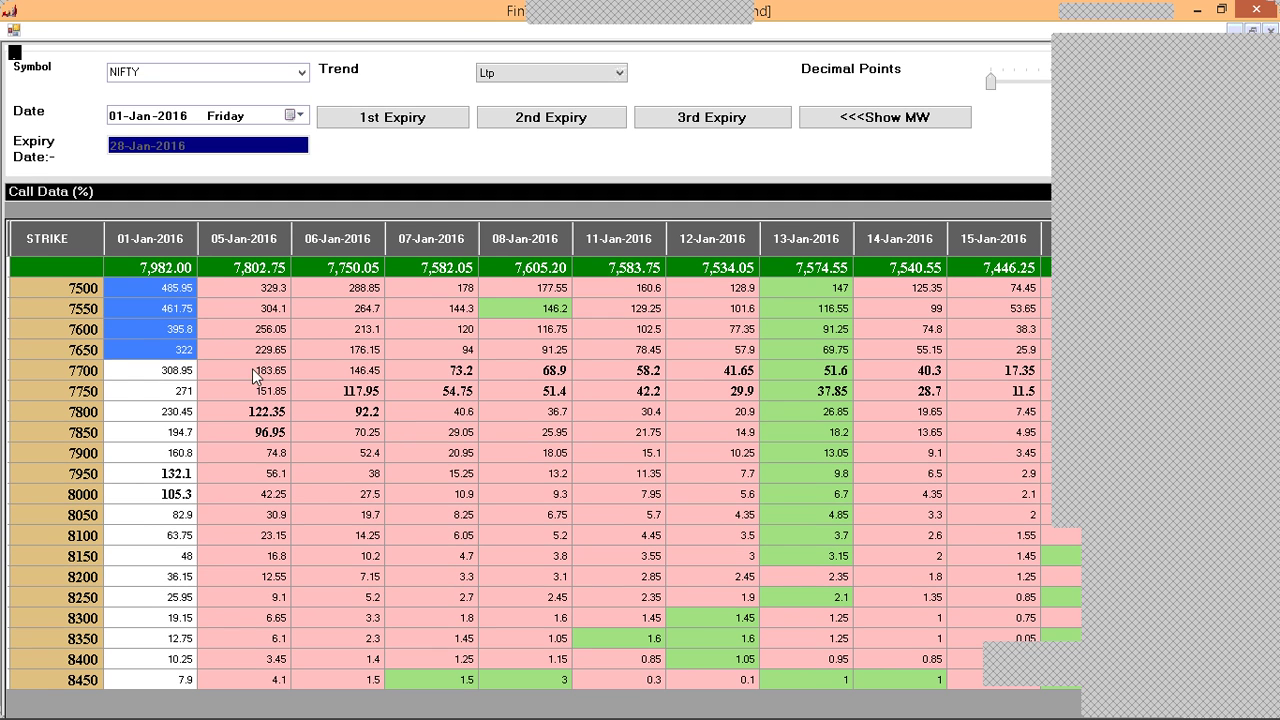
Step: Copy the entire NIFTY call data table into an Excel worksheet, starting at cell A1
click(202, 456)
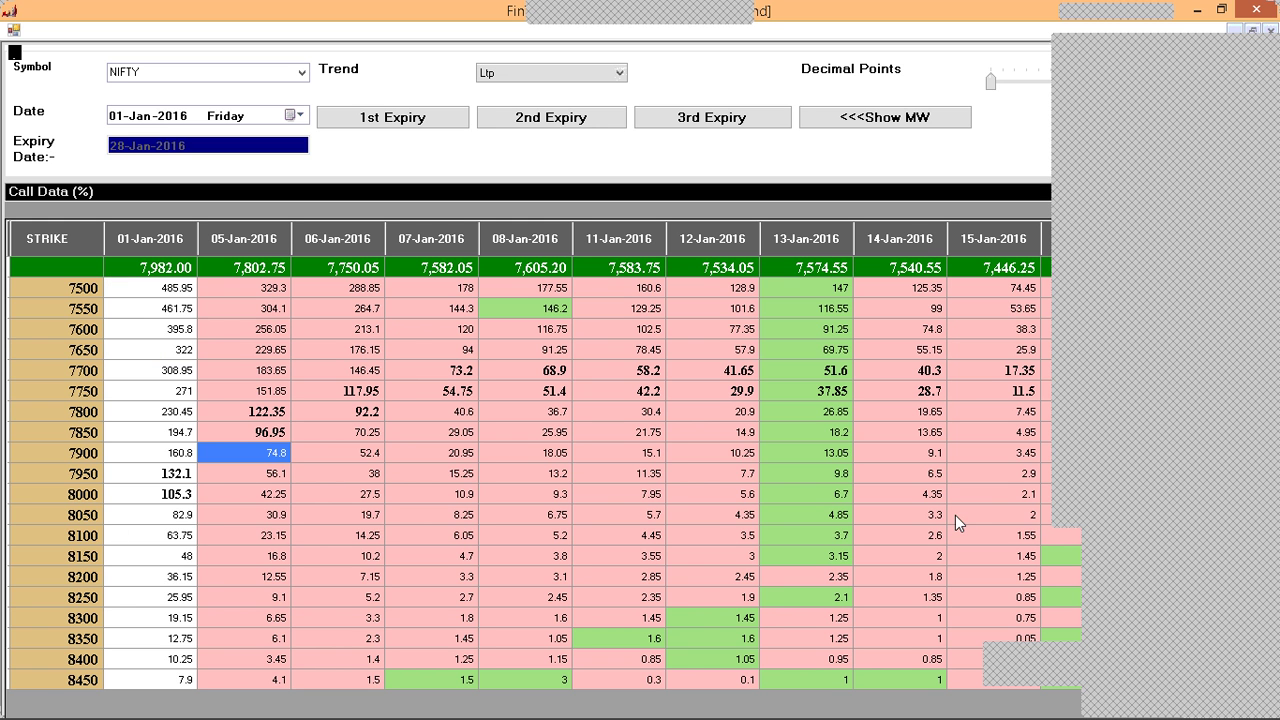
key(ctrl+a)
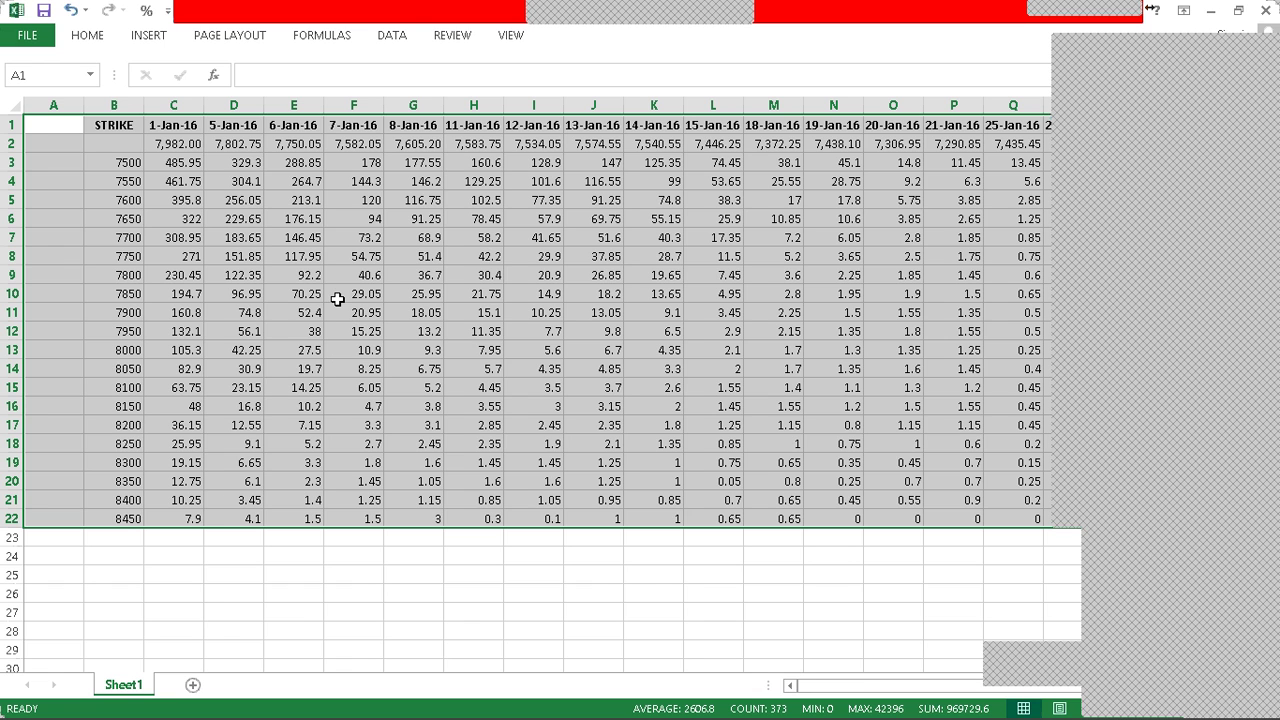
ctrl+scroll(343, 262, up, 4)
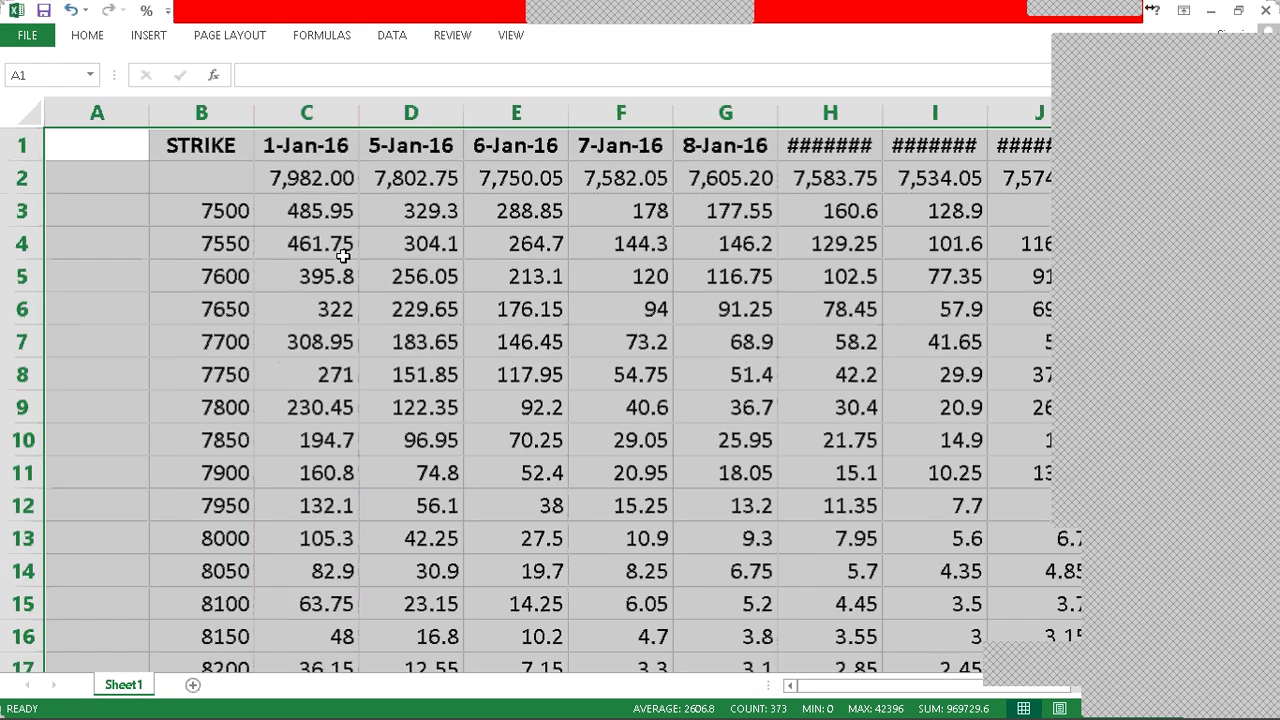
ctrl+scroll(343, 257, up, 2)
ctrl+scroll(343, 257, up, 1)
scroll(650, 322, down, 4)
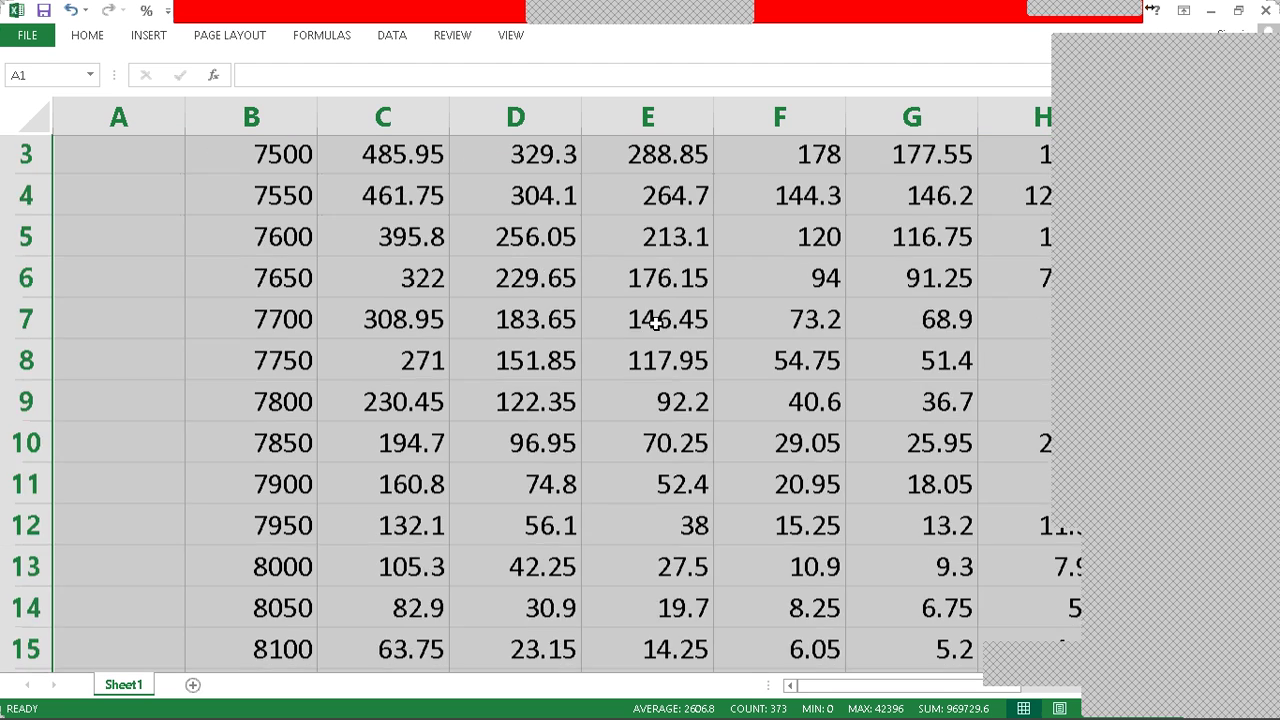
scroll(639, 327, up, 4)
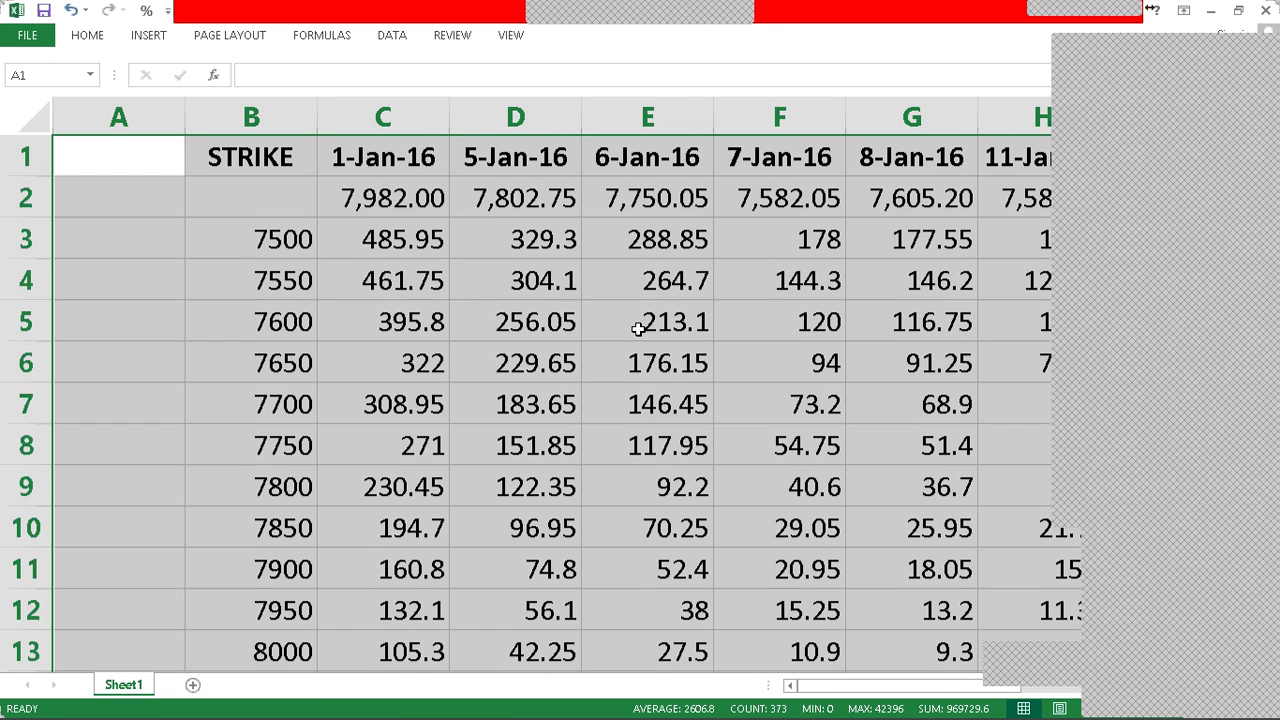
click(640, 326)
click(1178, 583)
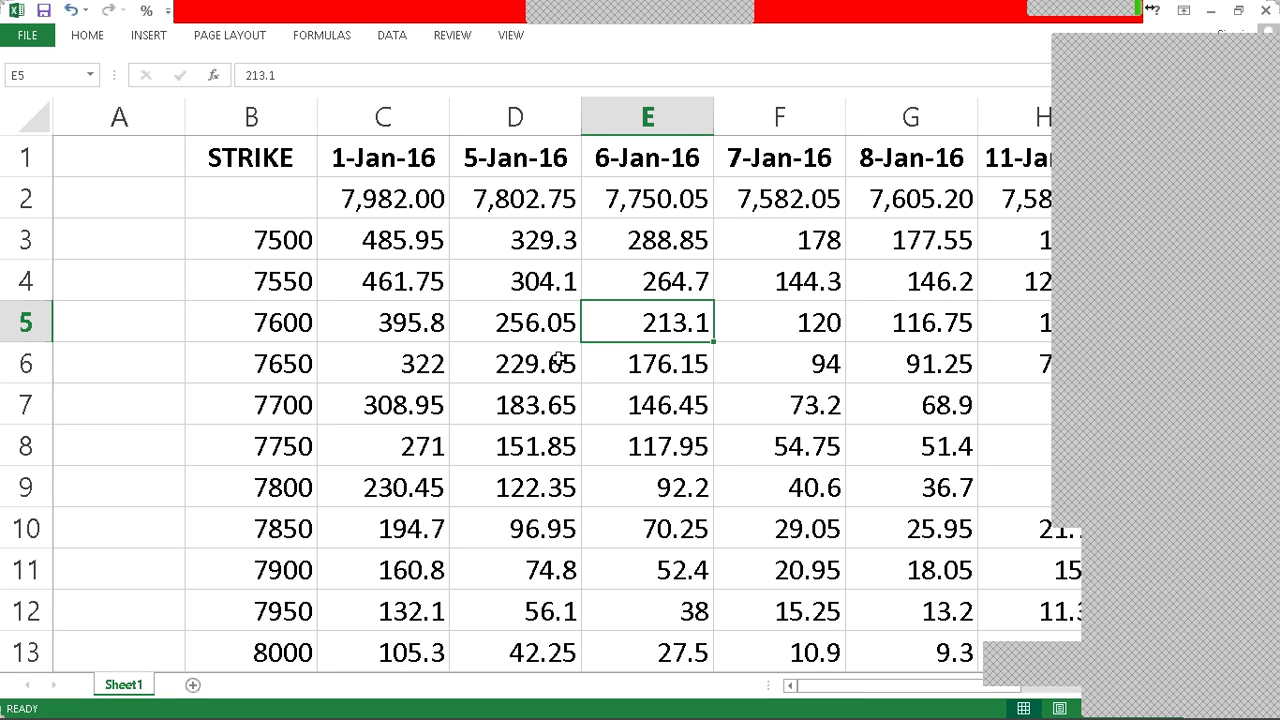
Step: Examine the 1-Jan-16 Nifty price in C2 and compare it with the source call data table
click(535, 447)
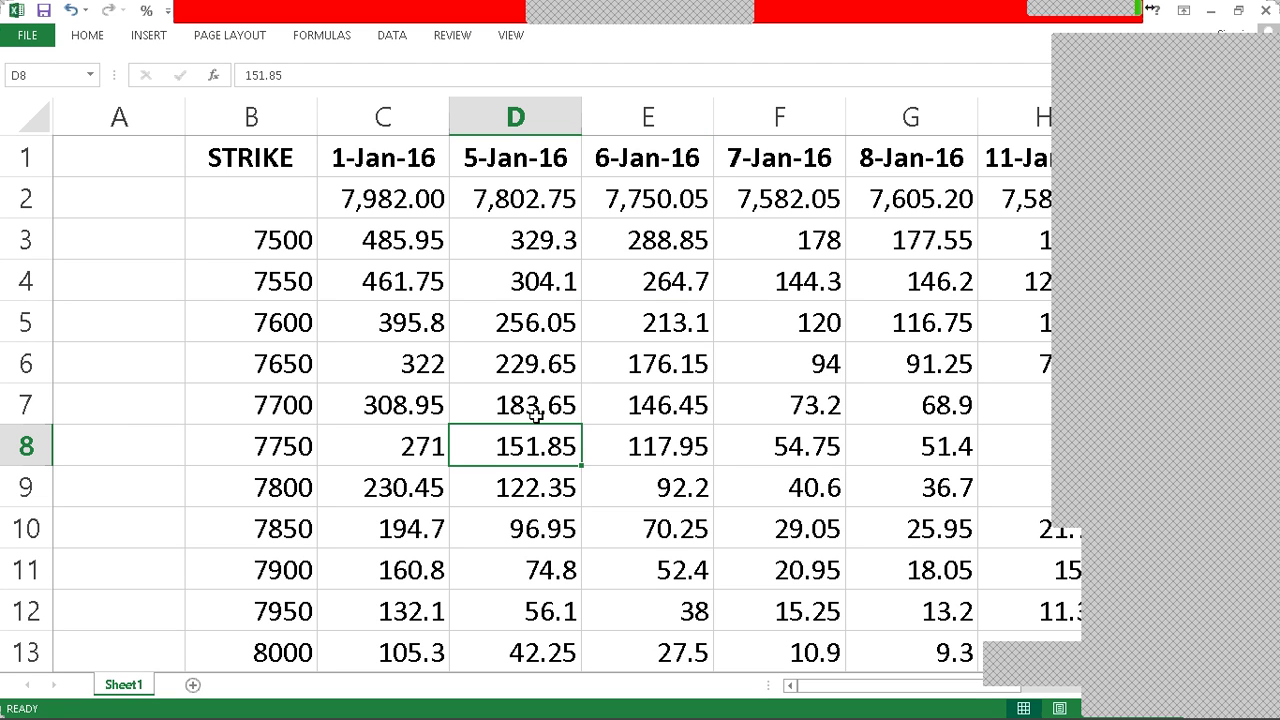
click(407, 199)
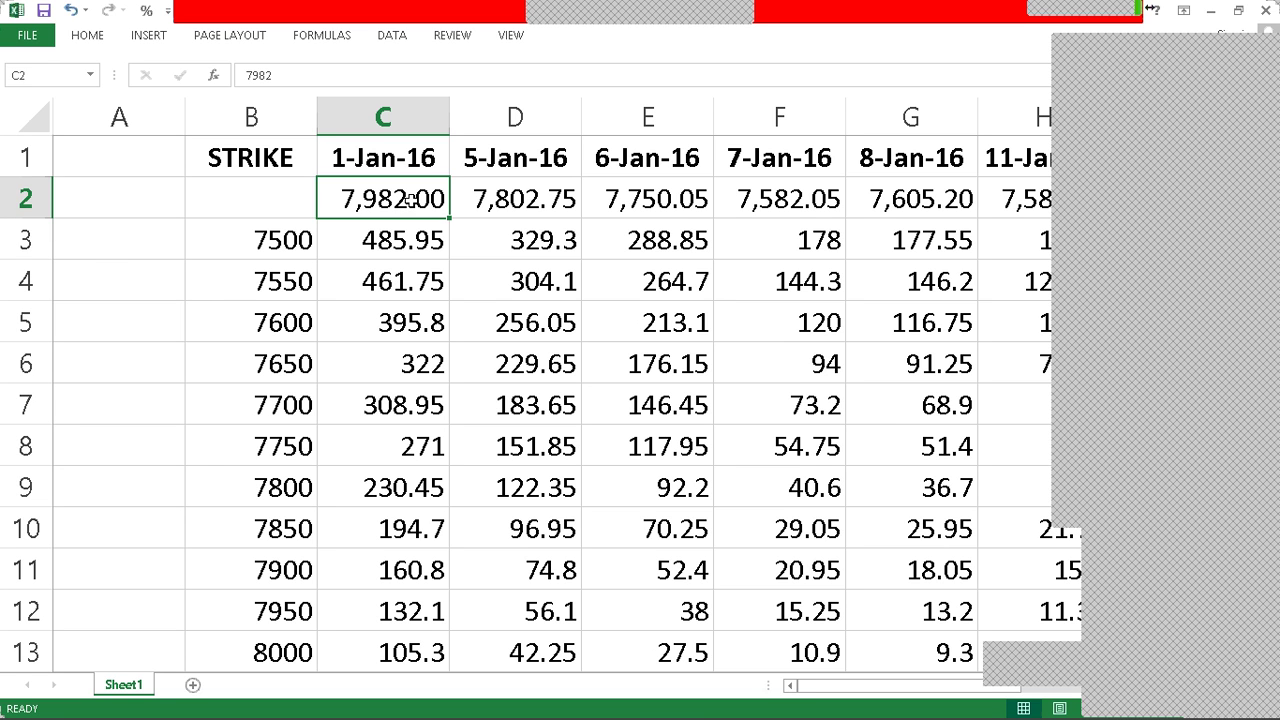
key(Return)
click(409, 199)
scroll(424, 322, down, 1)
scroll(424, 322, up, 1)
key(alt+Tab)
click(330, 277)
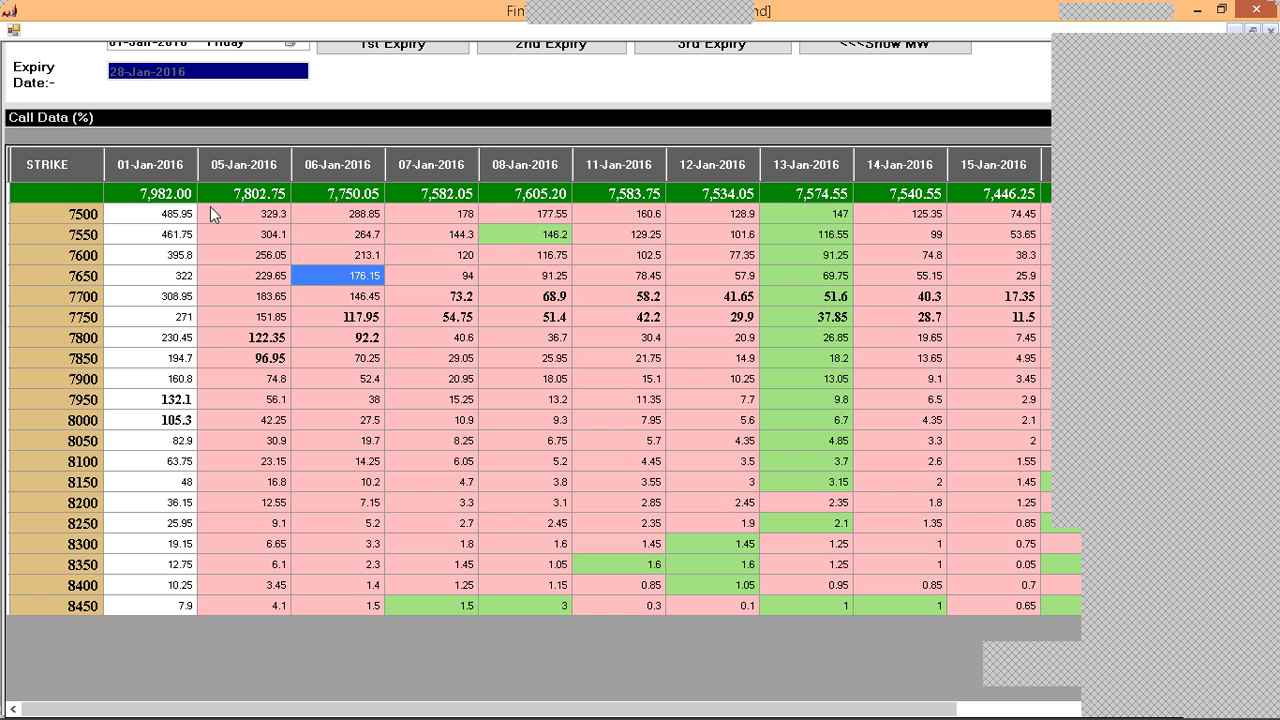
key(alt+Tab)
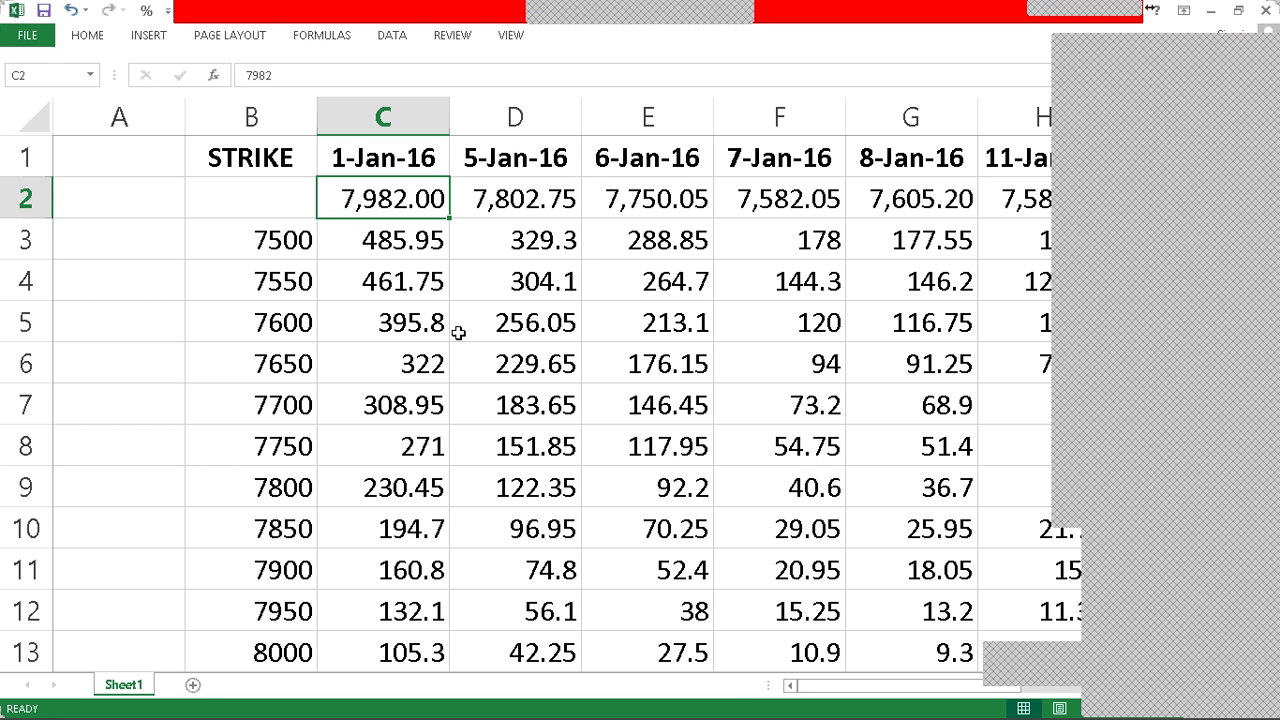
Step: Compare the Nifty price and the 8000-strike call price for 1, 5 and 6 January
scroll(400, 334, down, 1)
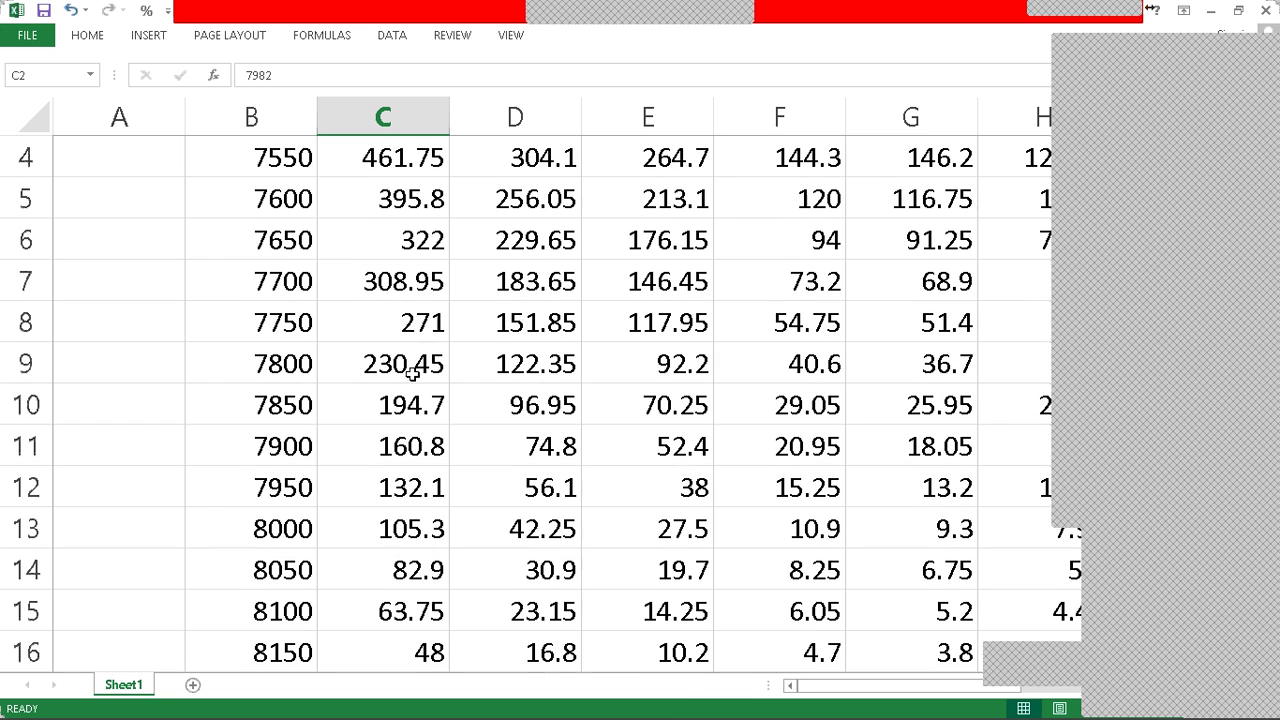
click(397, 534)
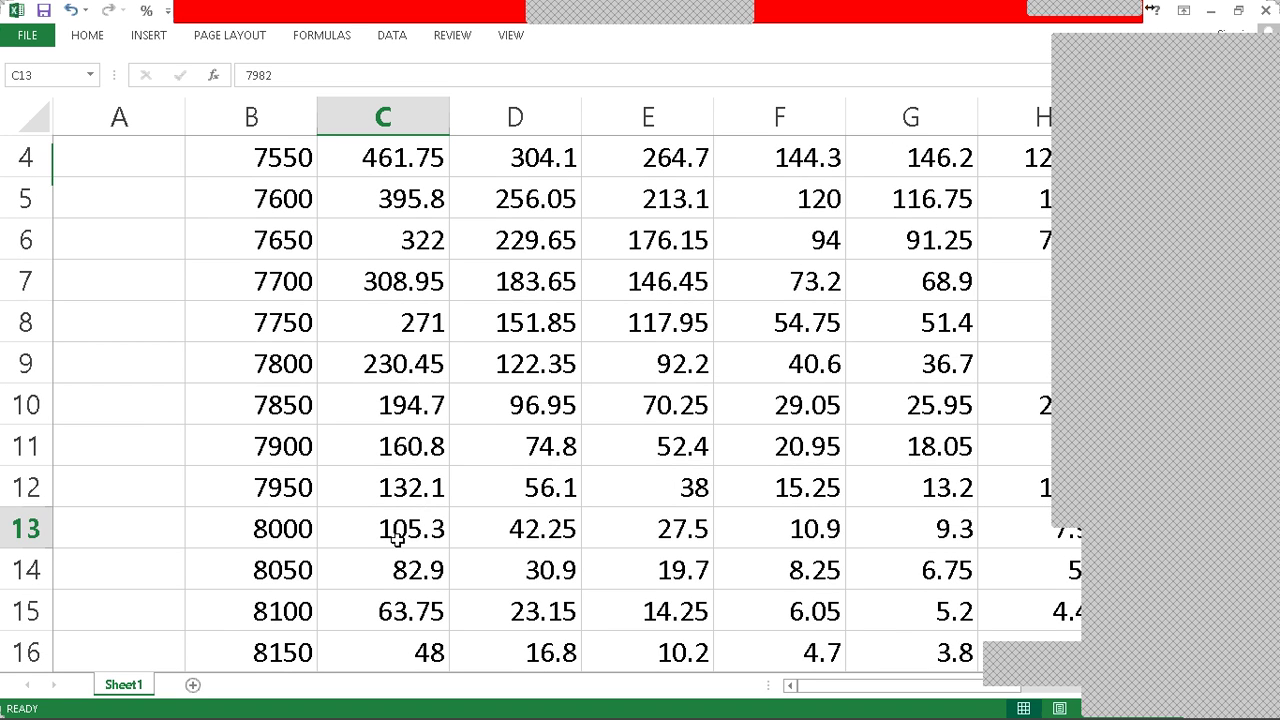
scroll(826, 449, up, 1)
scroll(818, 447, down, 1)
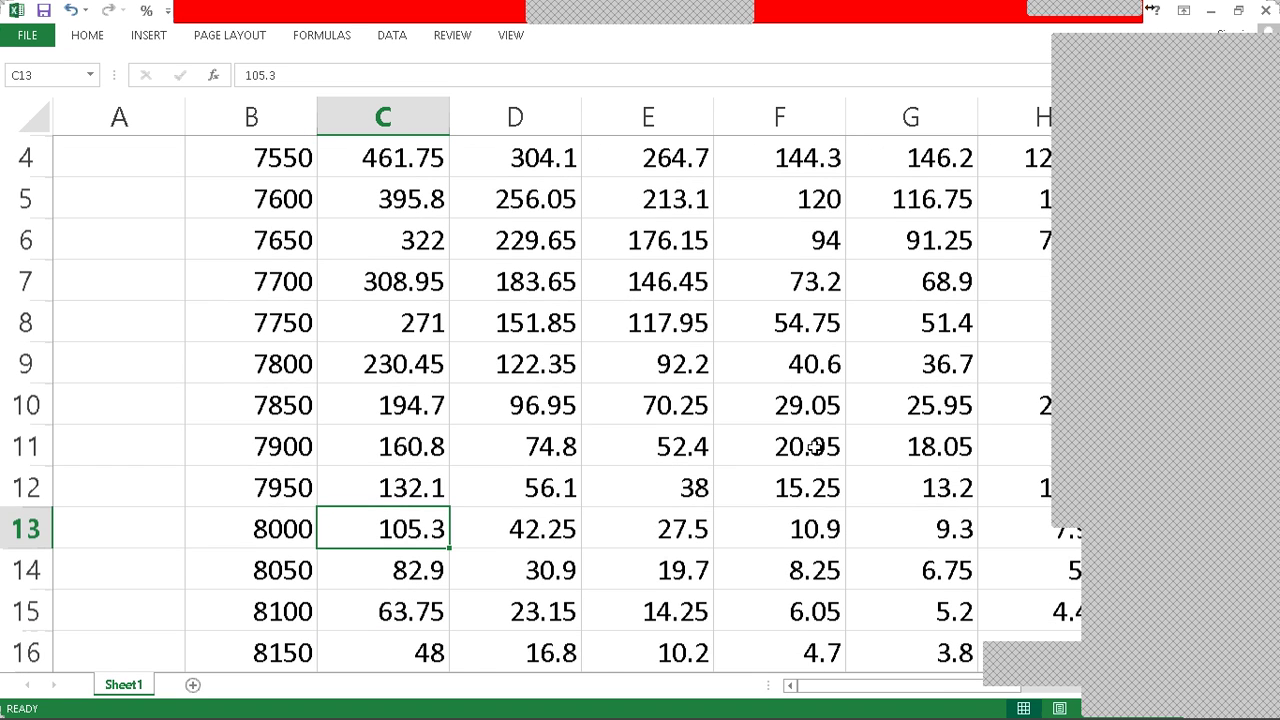
scroll(760, 358, up, 1)
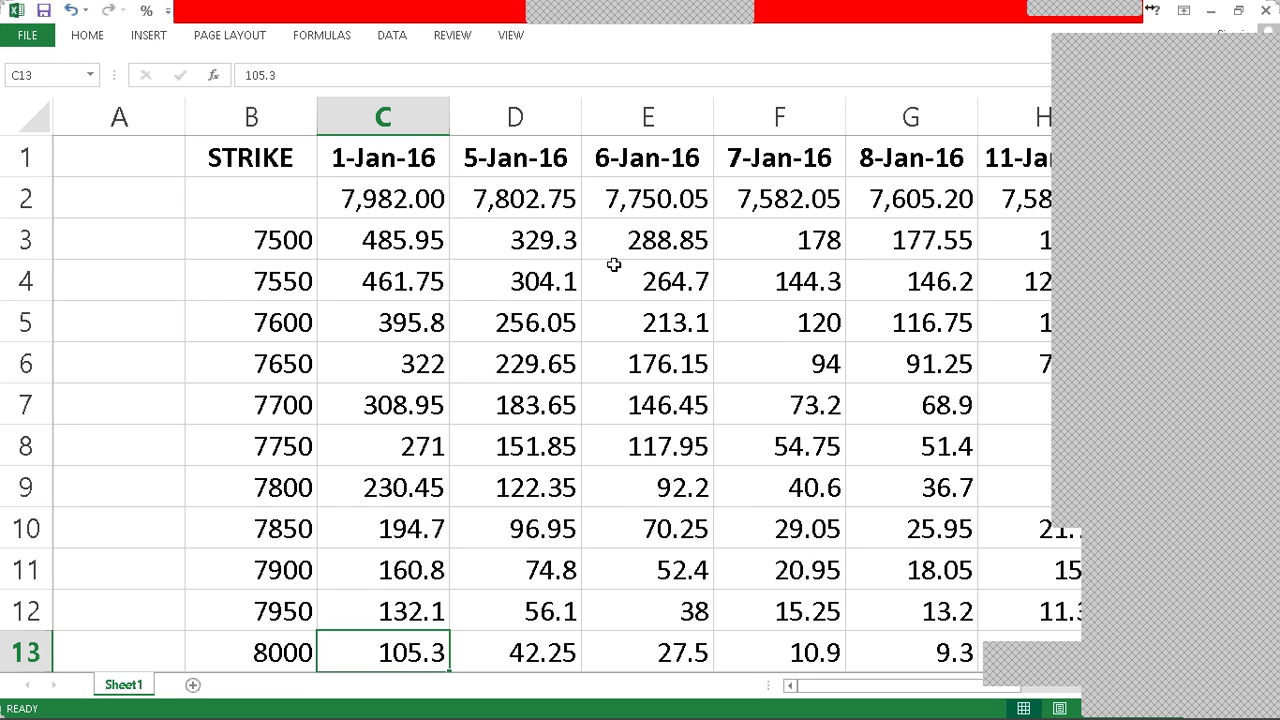
click(535, 204)
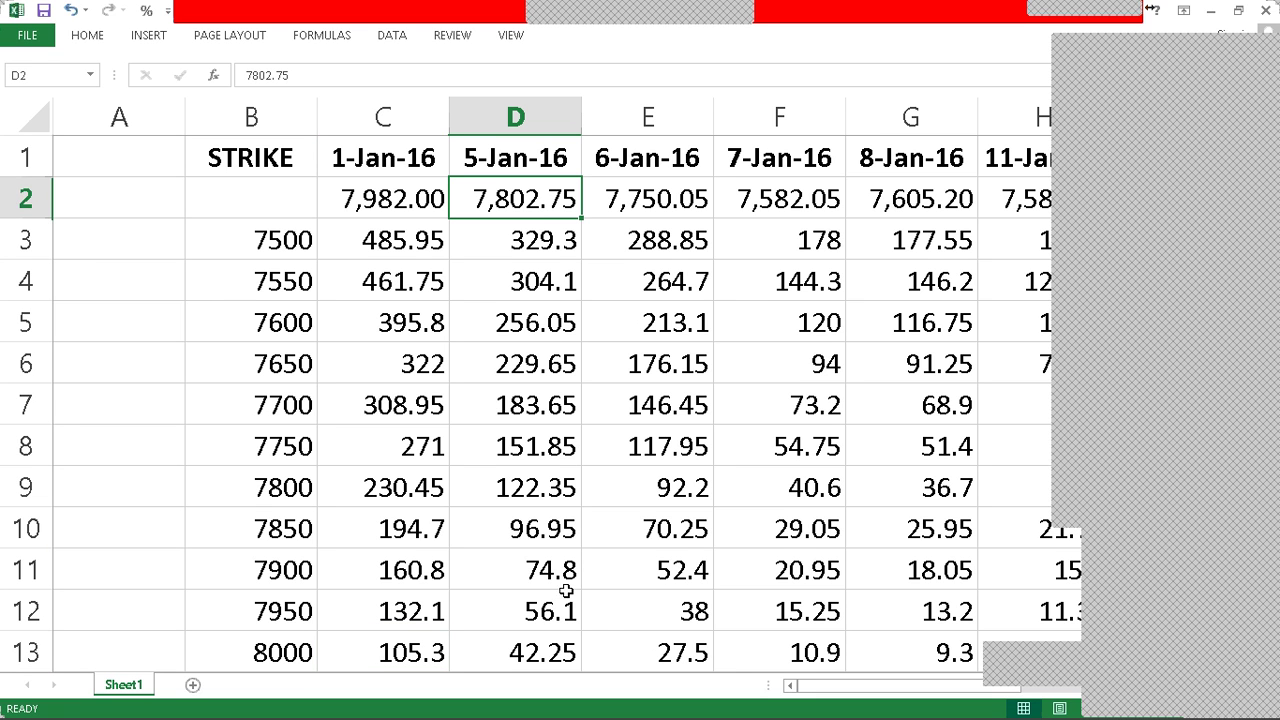
click(570, 651)
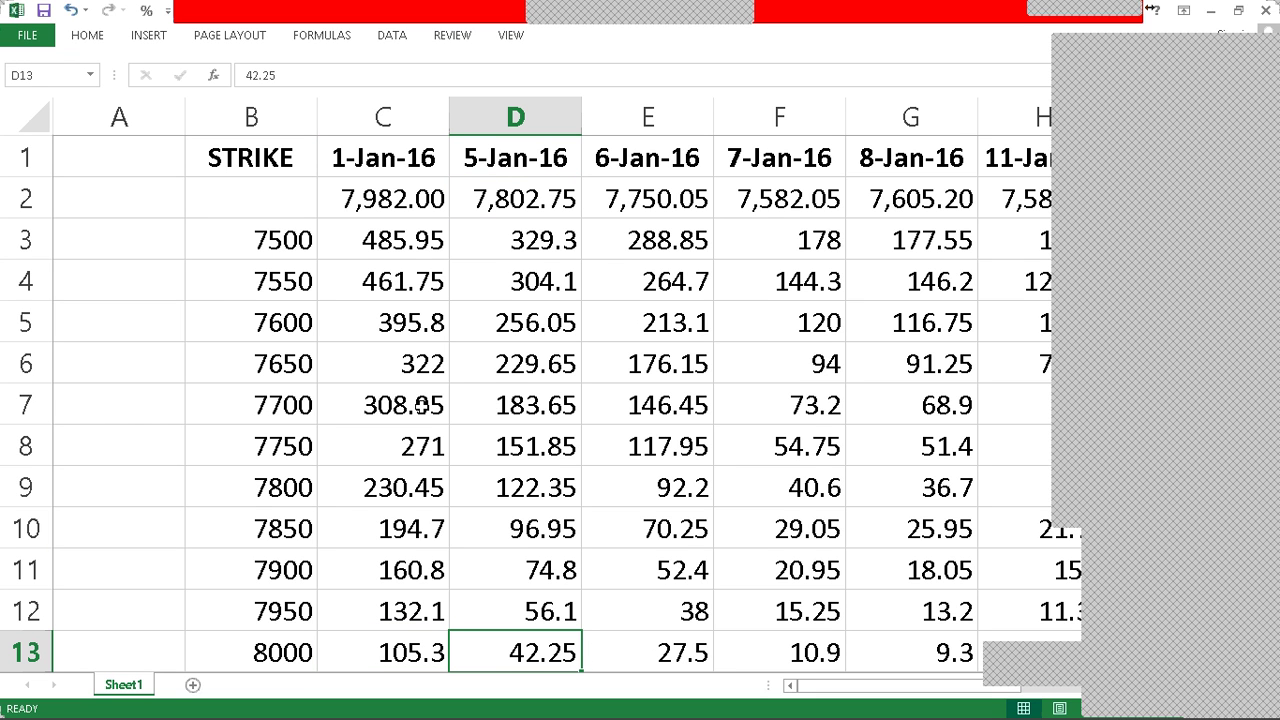
click(656, 204)
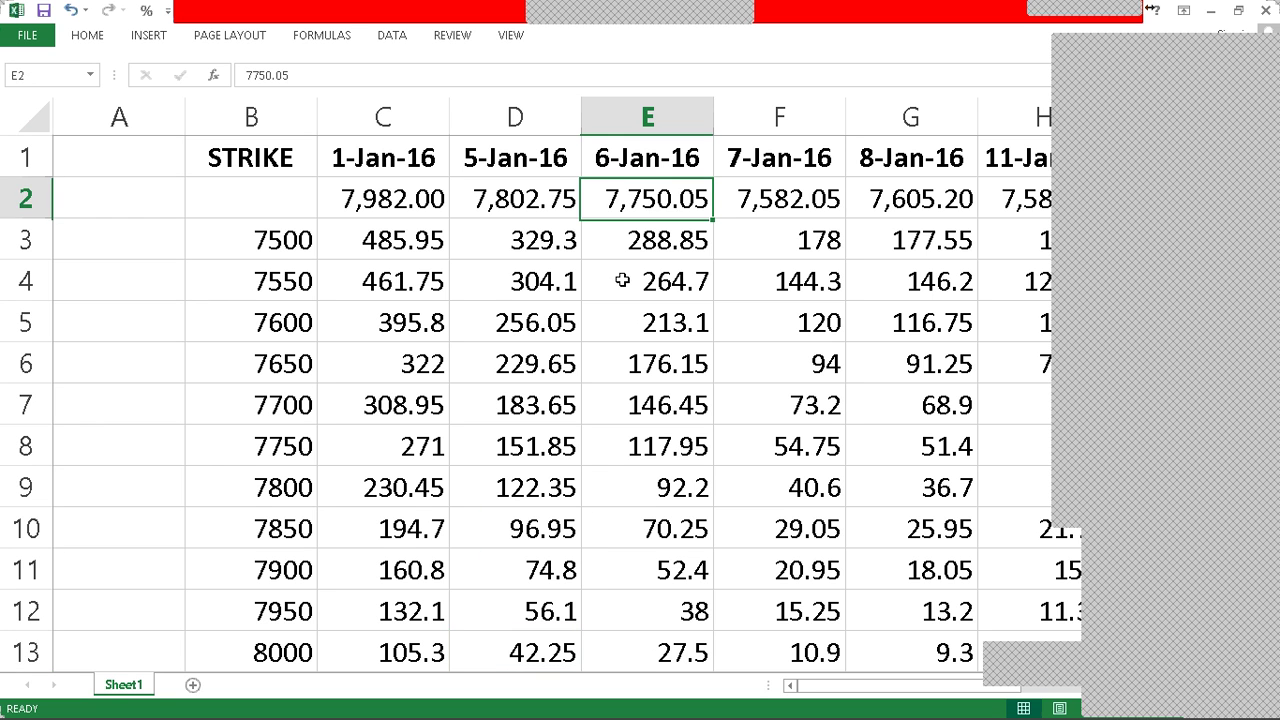
click(670, 653)
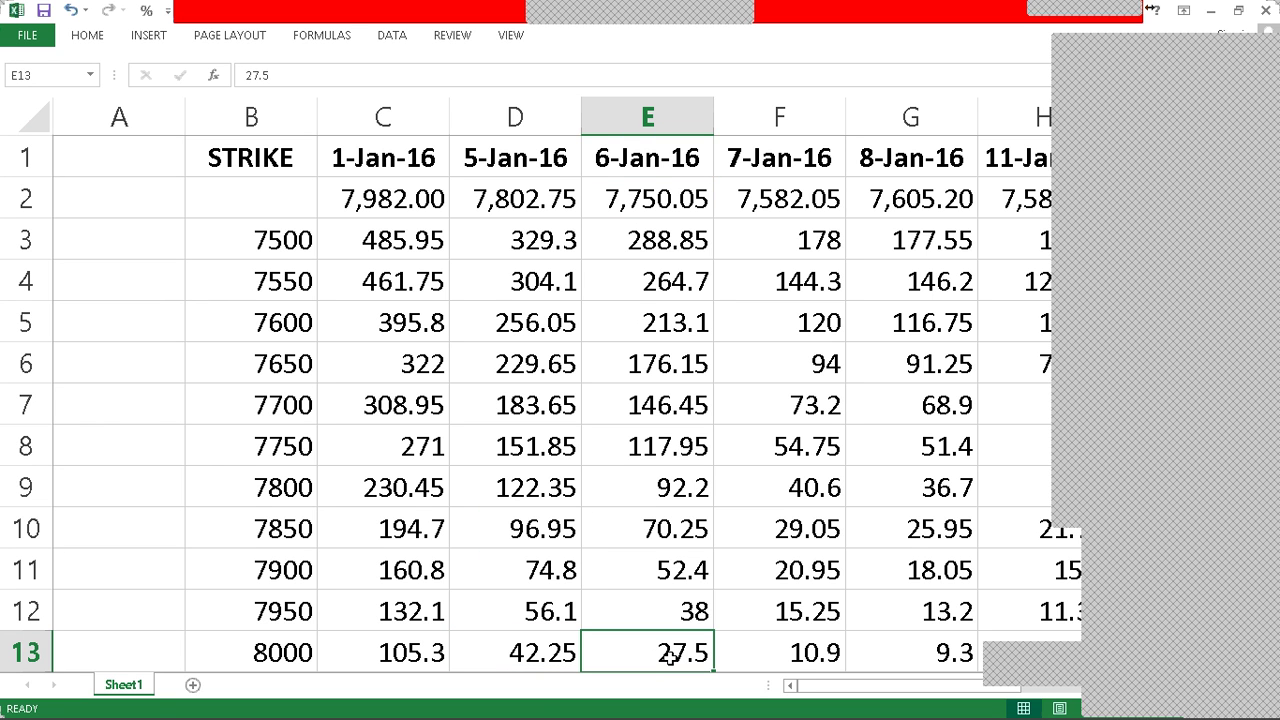
Step: Review the trading rules on the "Let's Make a Simple System" slide and return to the Excel worksheet
key(alt+Tab)
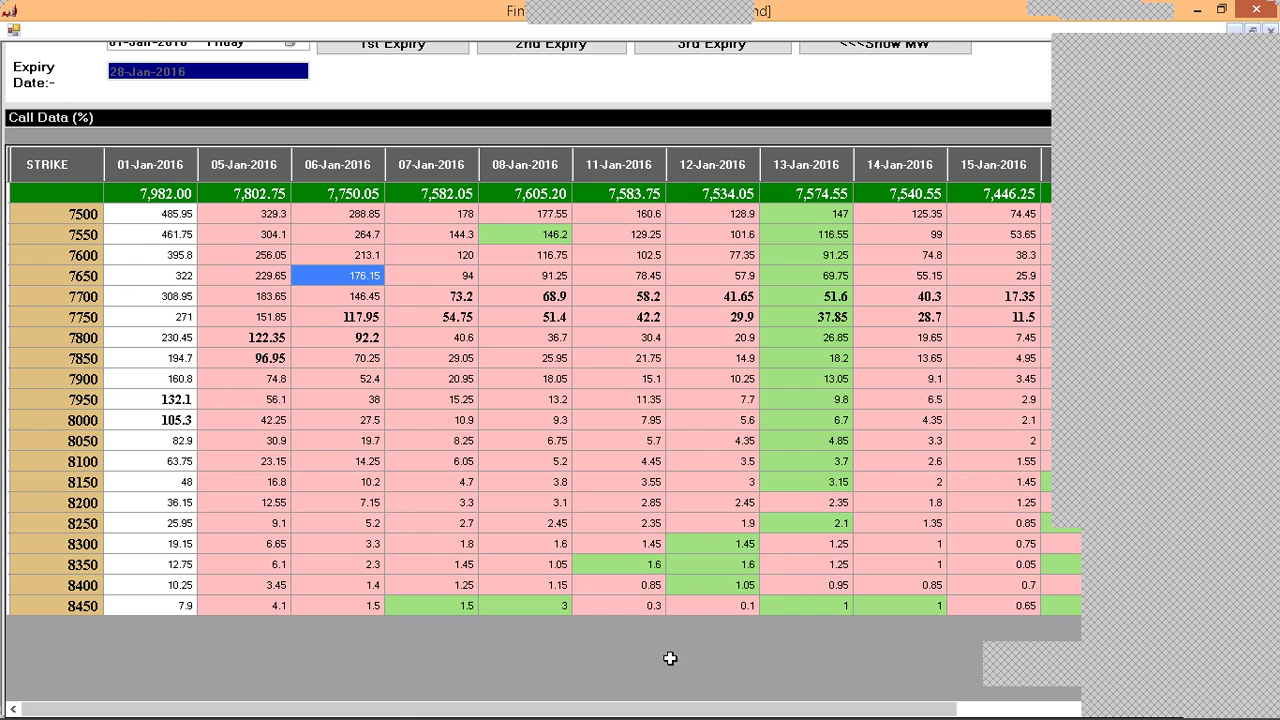
key(alt+Tab)
key(alt+Tab)
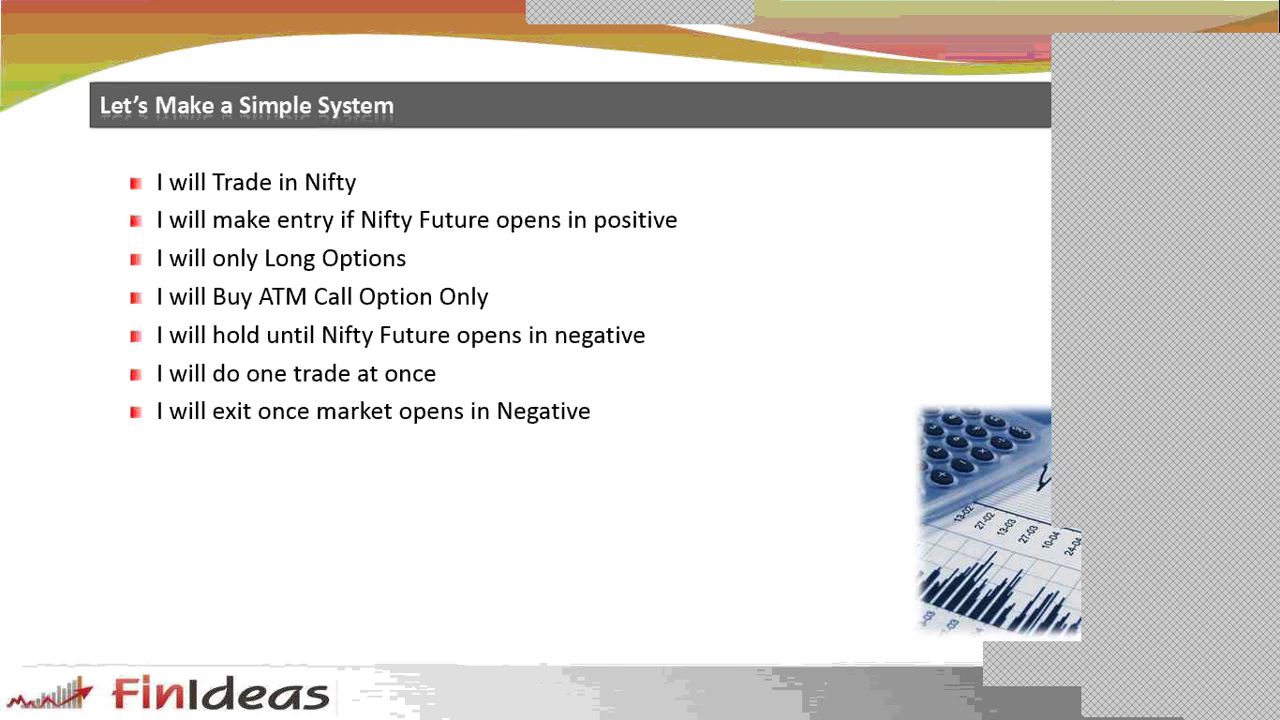
key(alt+Tab)
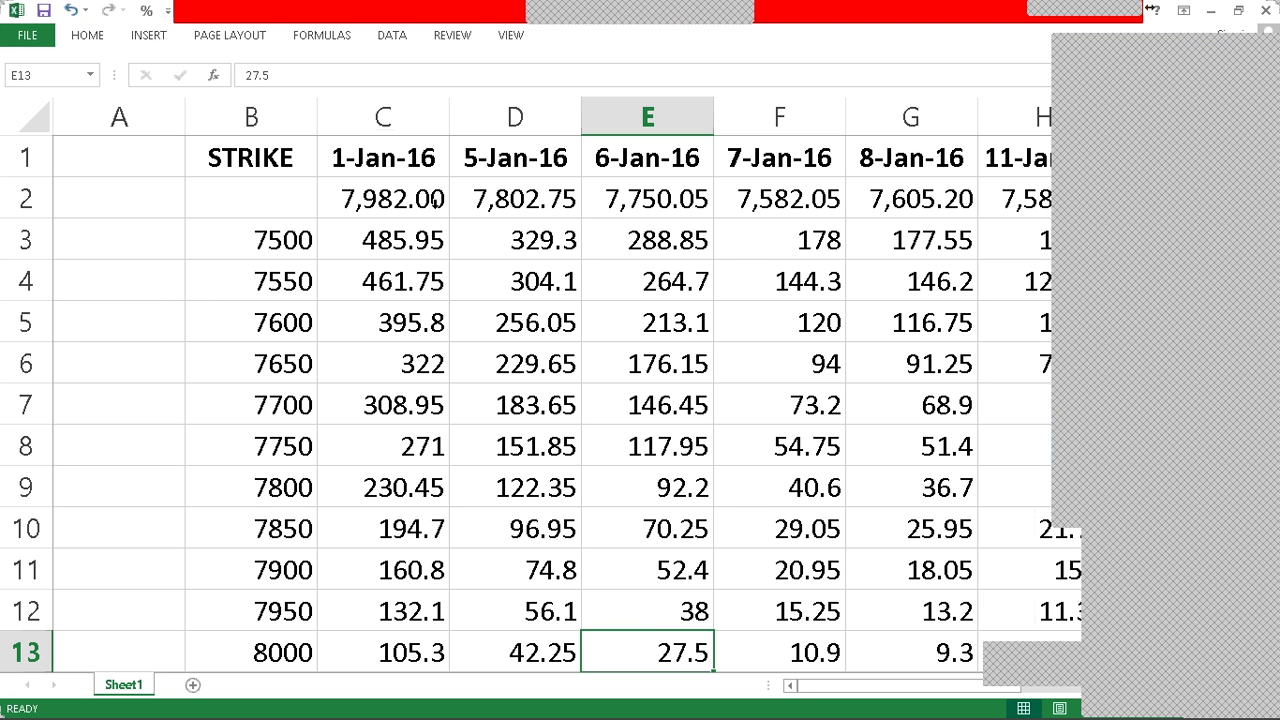
Step: Compare the daily Nifty prices in row 2 from 1-Jan-16 through 8-Jan-16 to find the first positive opening
click(395, 195)
click(535, 206)
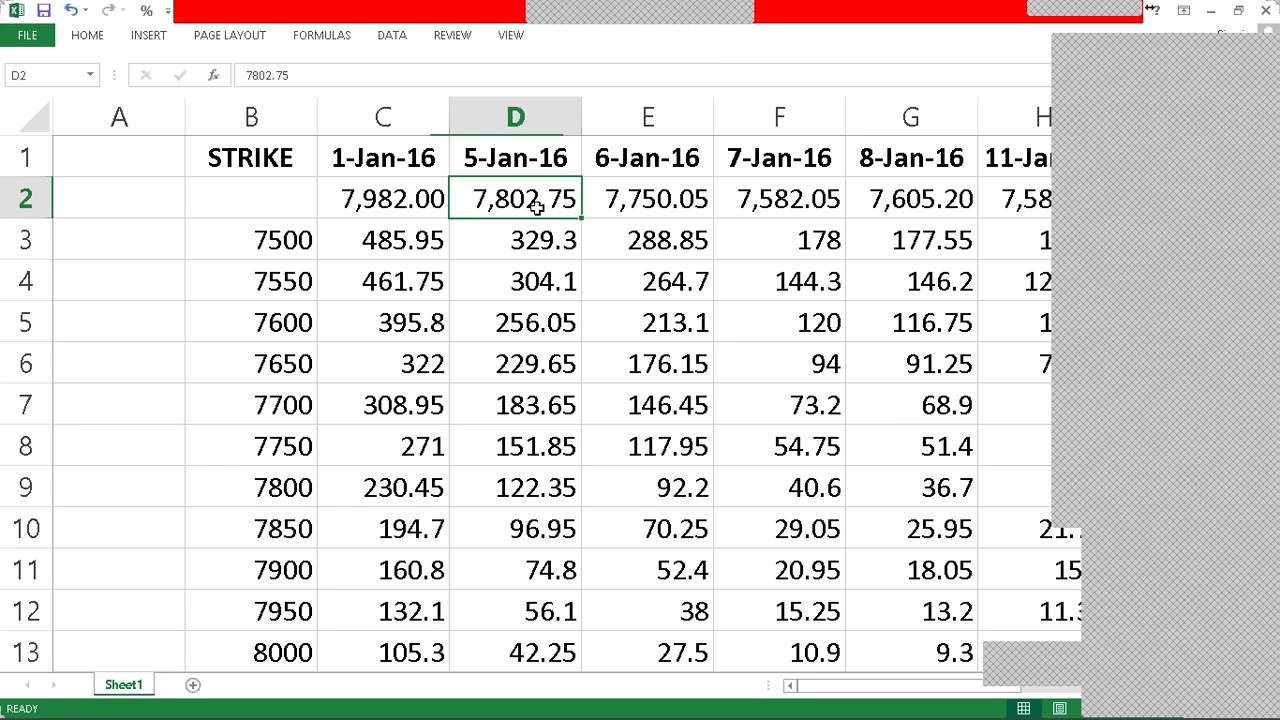
click(674, 205)
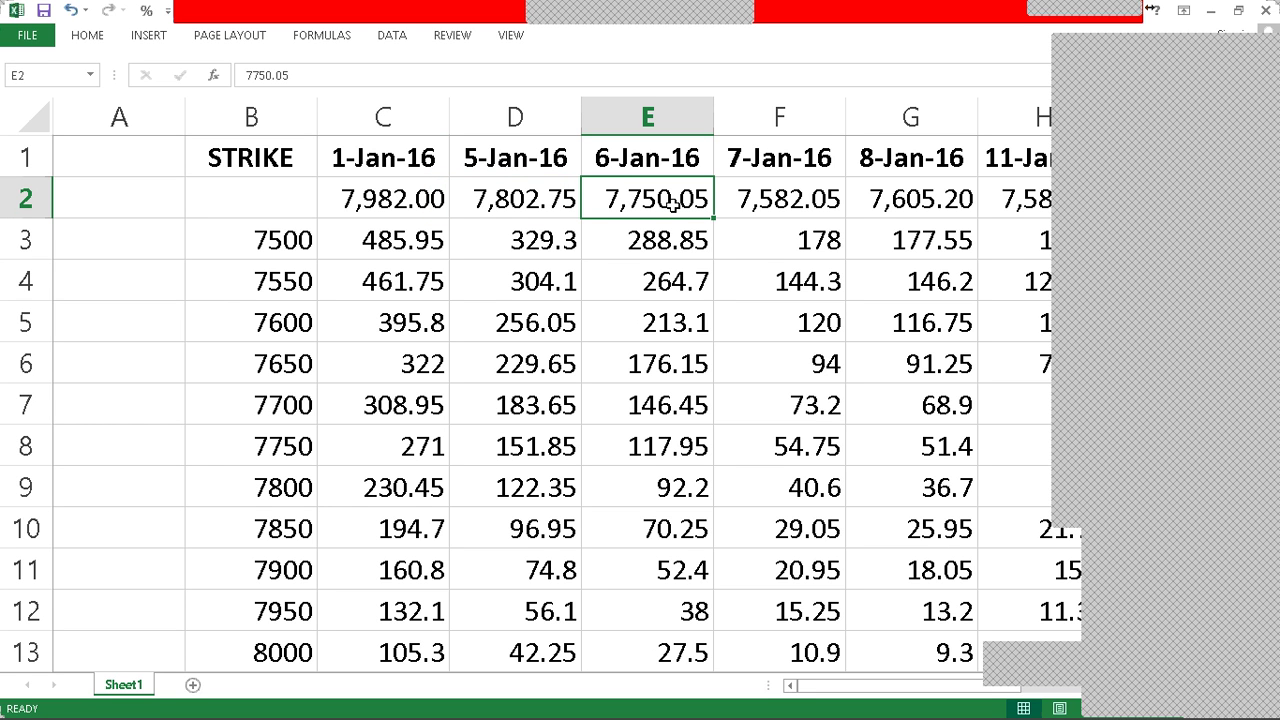
click(773, 196)
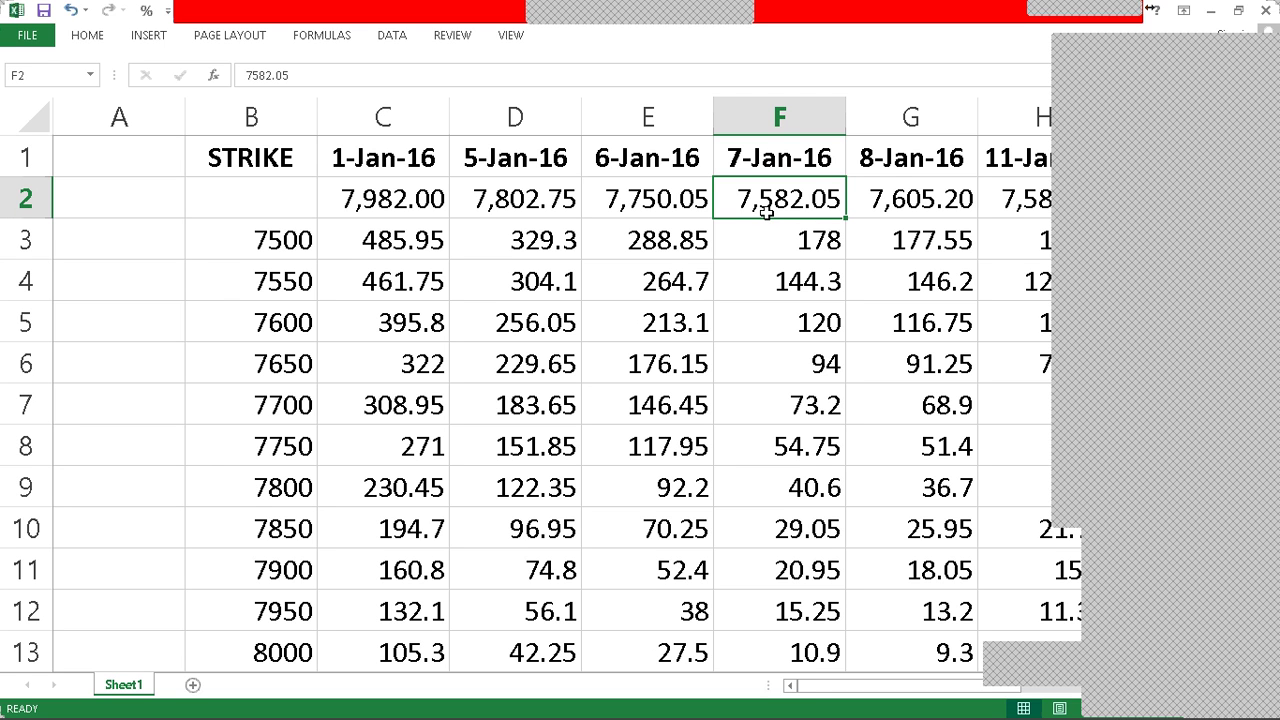
click(905, 196)
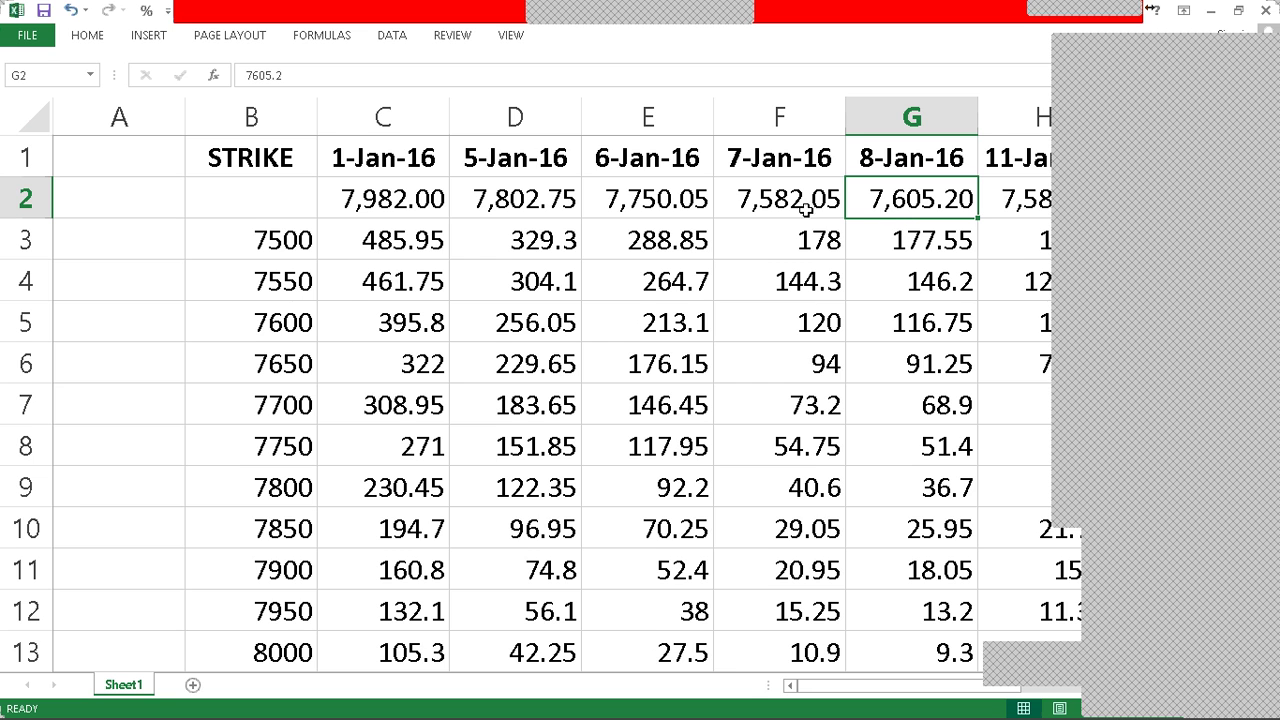
Step: Locate the at-the-money 7600-strike call price for 8-Jan-16 in cell G5
scroll(885, 342, down, 1)
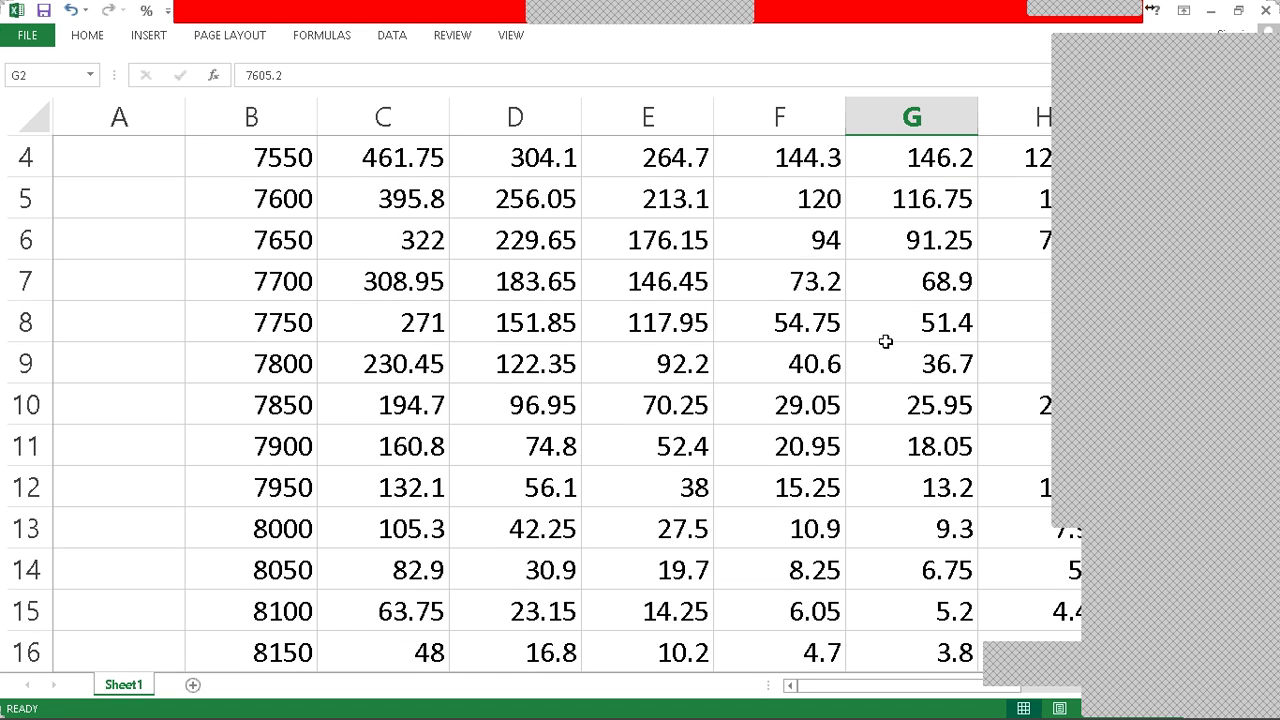
scroll(886, 343, up, 1)
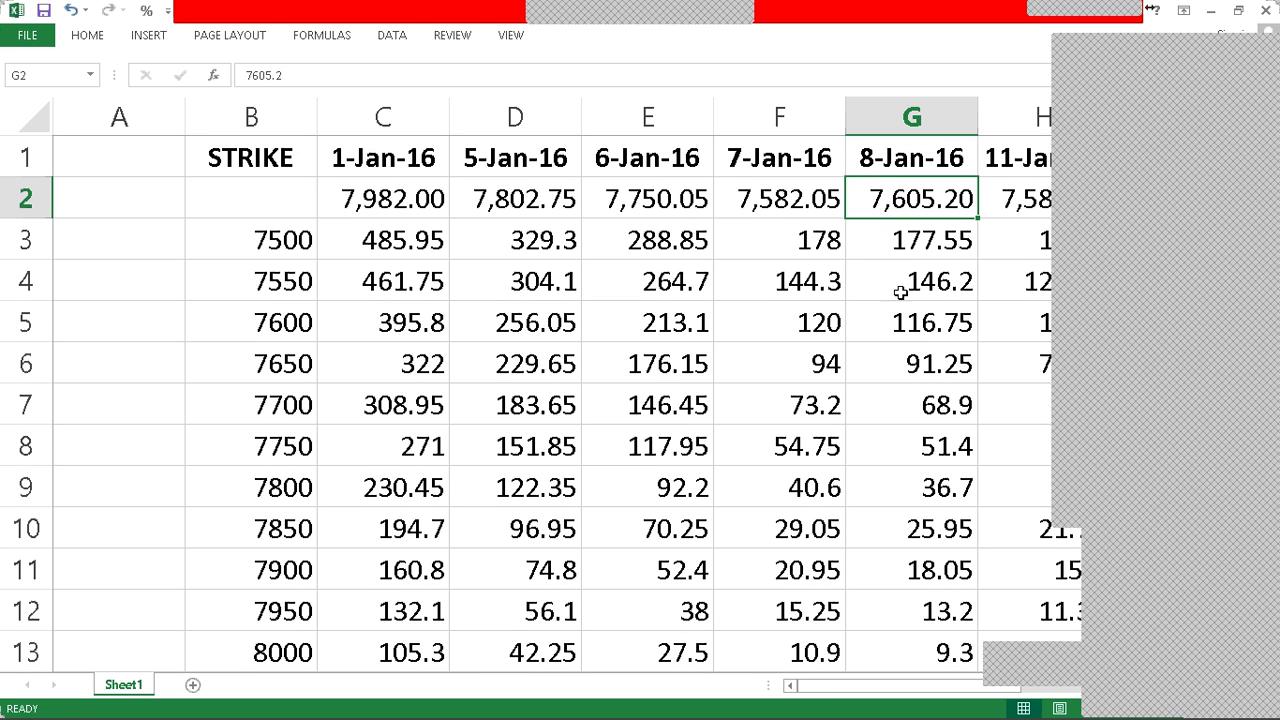
scroll(892, 385, down, 1)
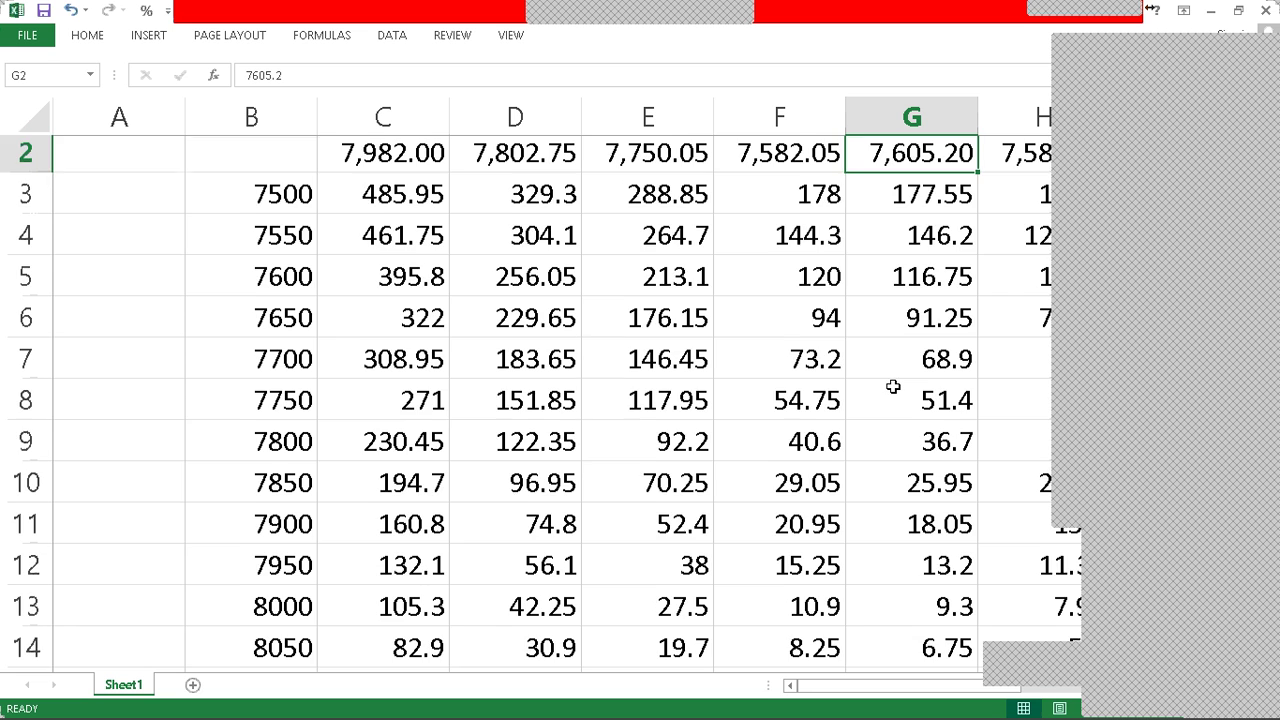
scroll(892, 385, up, 1)
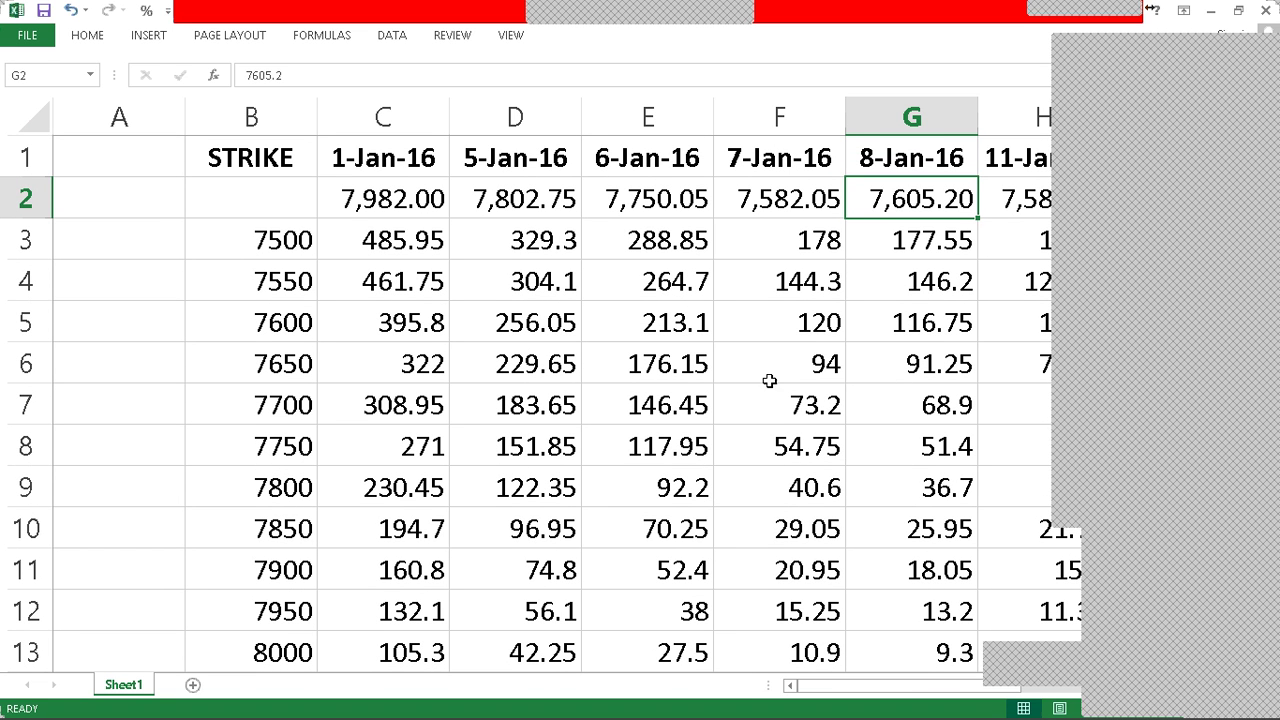
click(930, 333)
click(896, 212)
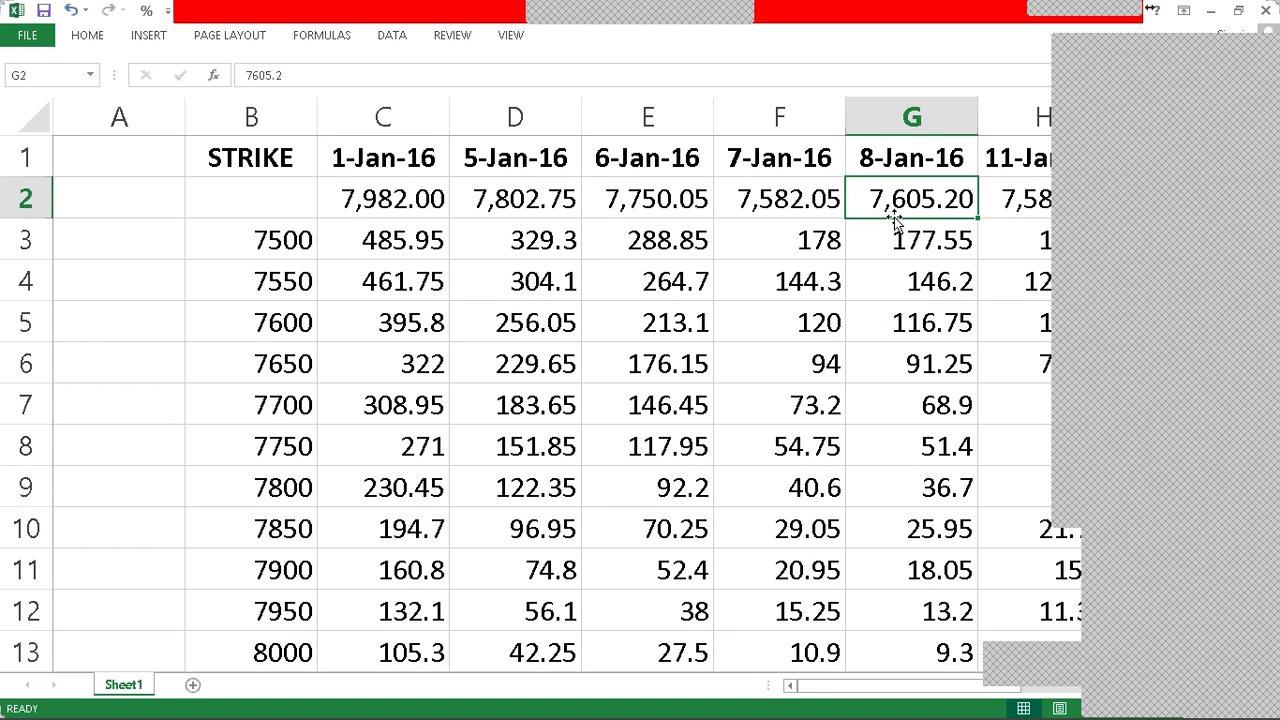
click(940, 330)
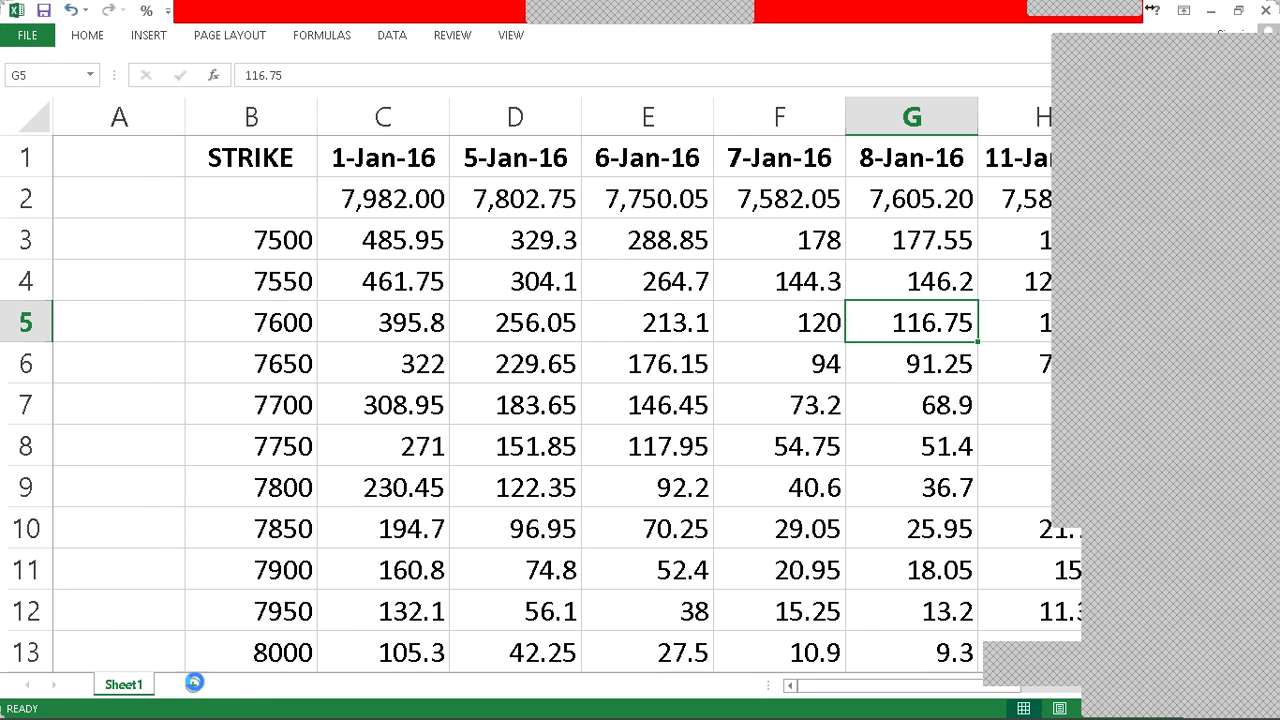
Step: Add a second worksheet to the workbook and select its cell B4
click(194, 683)
click(137, 182)
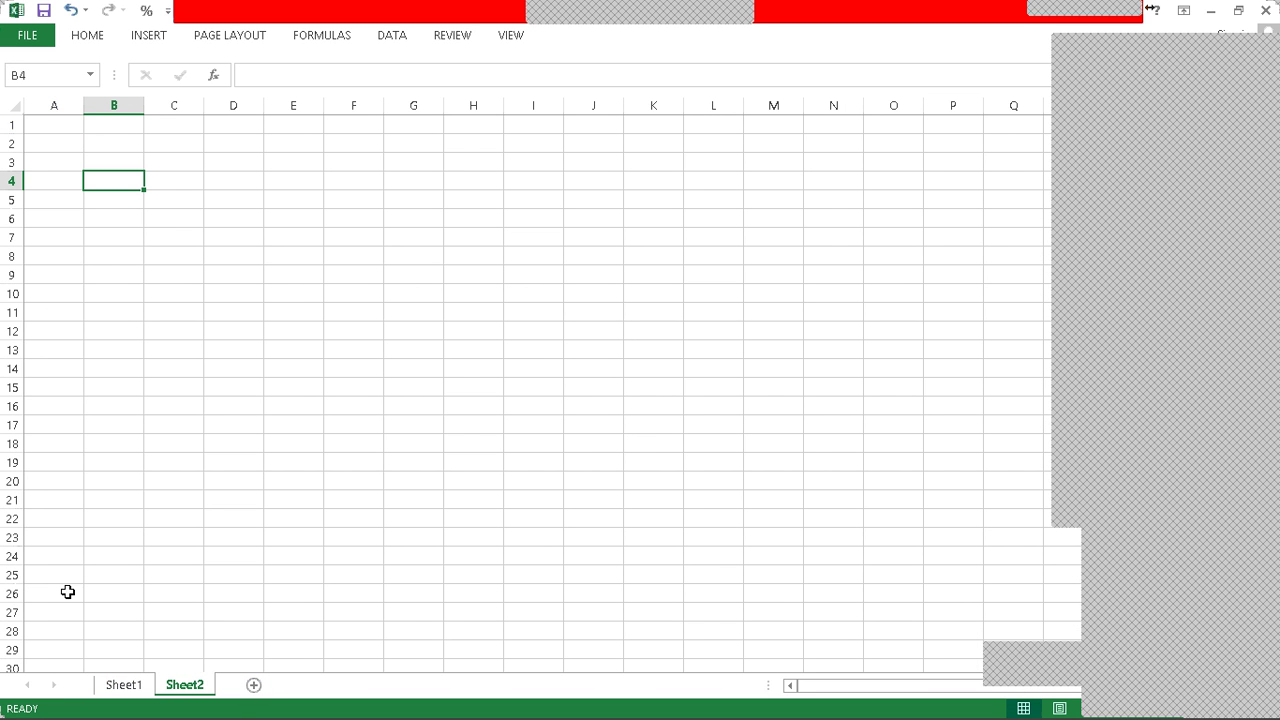
Step: Check the entry date on Sheet1 and enter 8-Jan in cell B4 of Sheet2
click(130, 686)
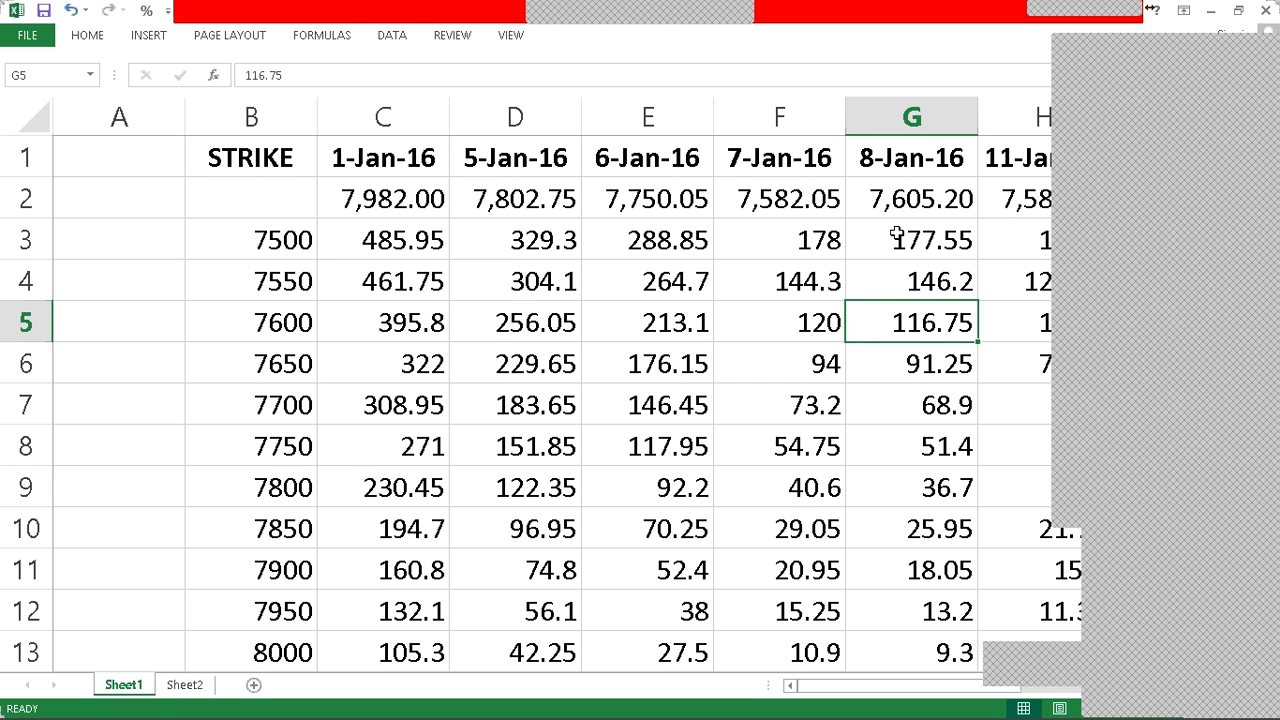
click(185, 685)
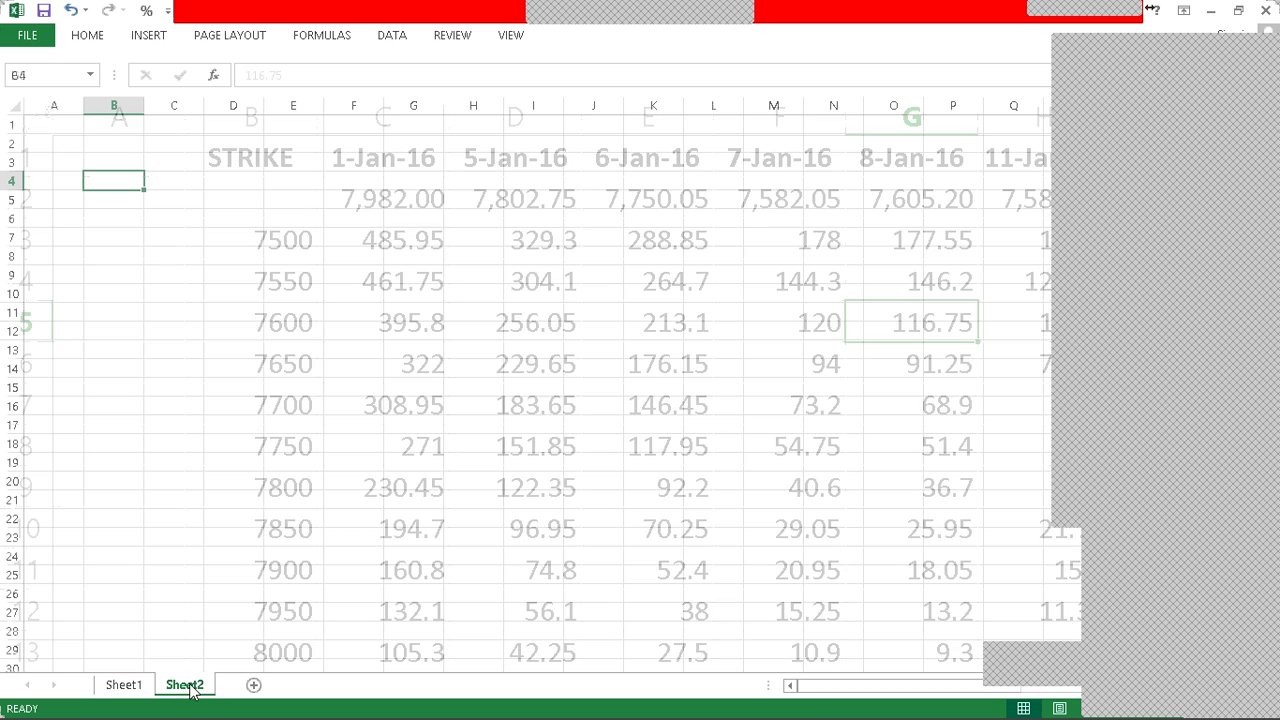
text(8-Jan)
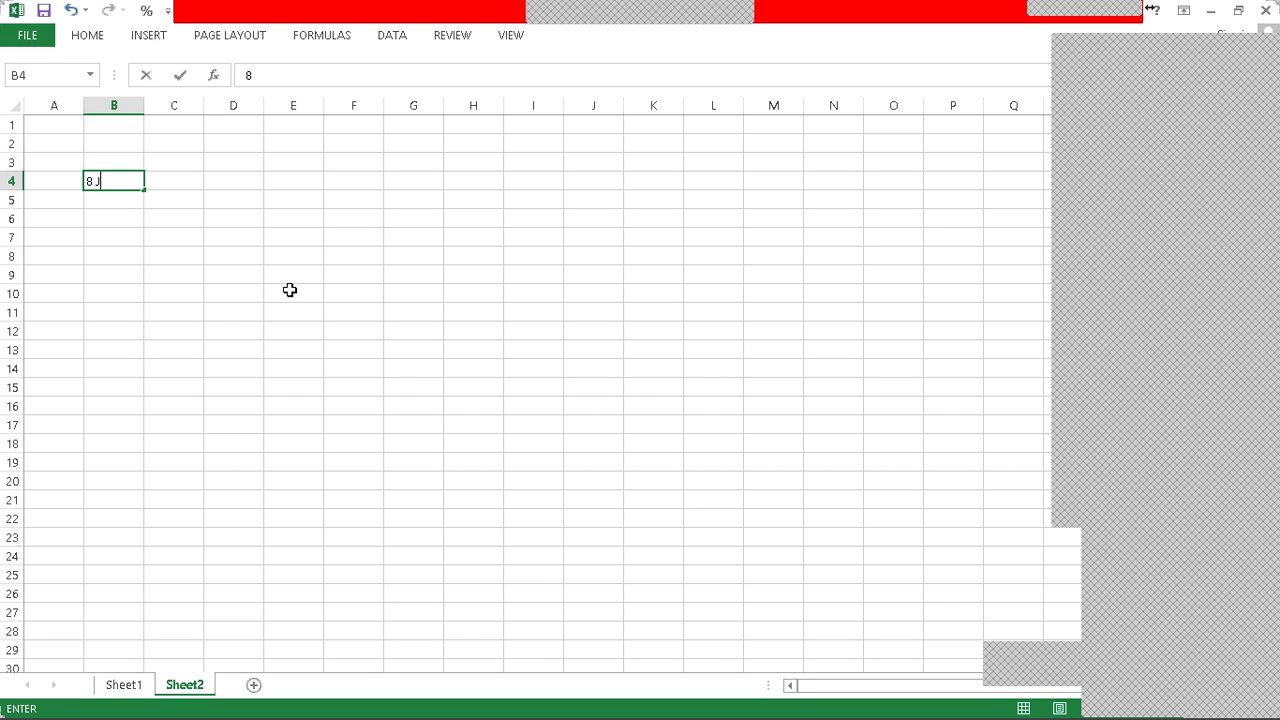
key(Tab)
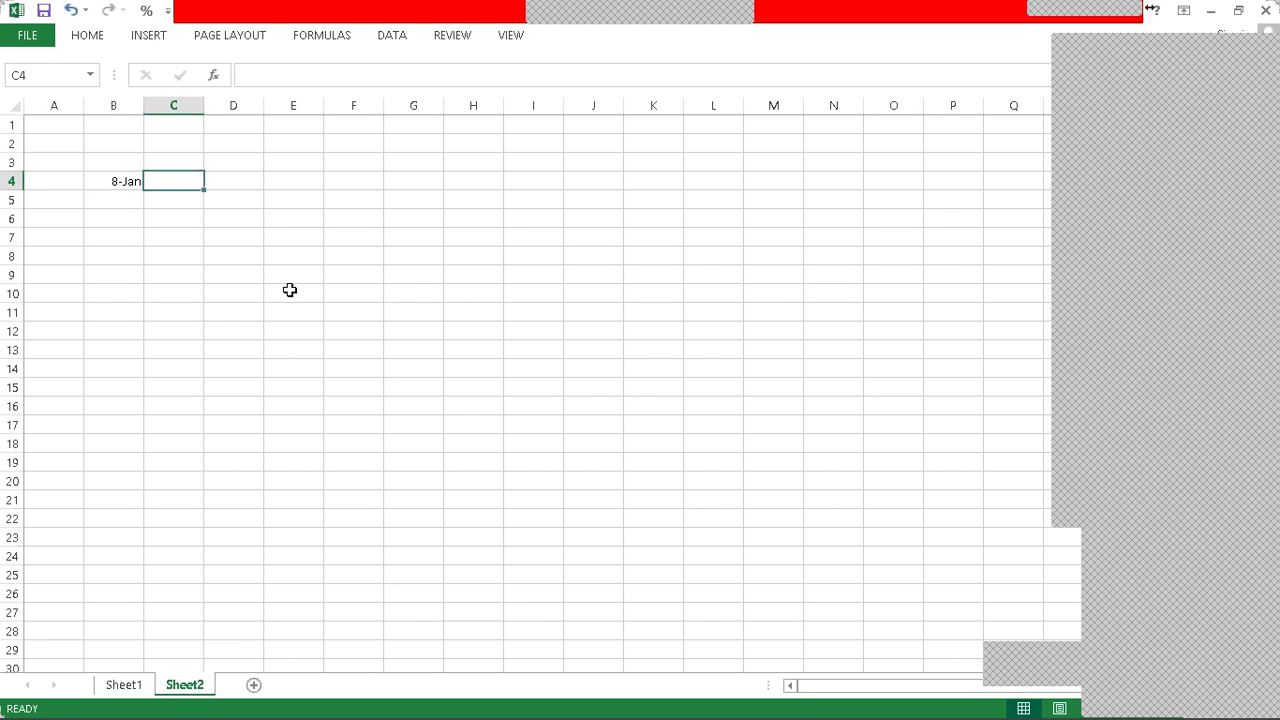
Step: Check the strike on Sheet1 and enter "7600 CA Buy" in cell C4 of Sheet2
key(ctrl+Page_Up)
key(ctrl+Page_Down)
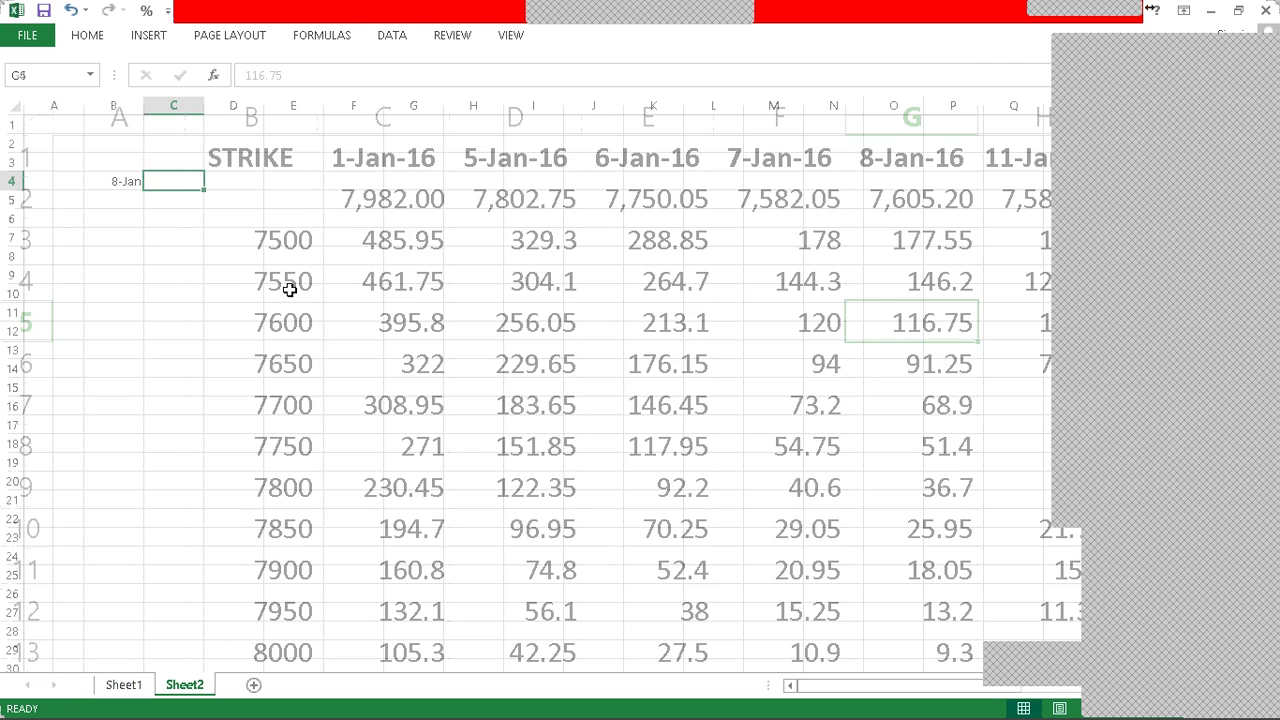
text(8)
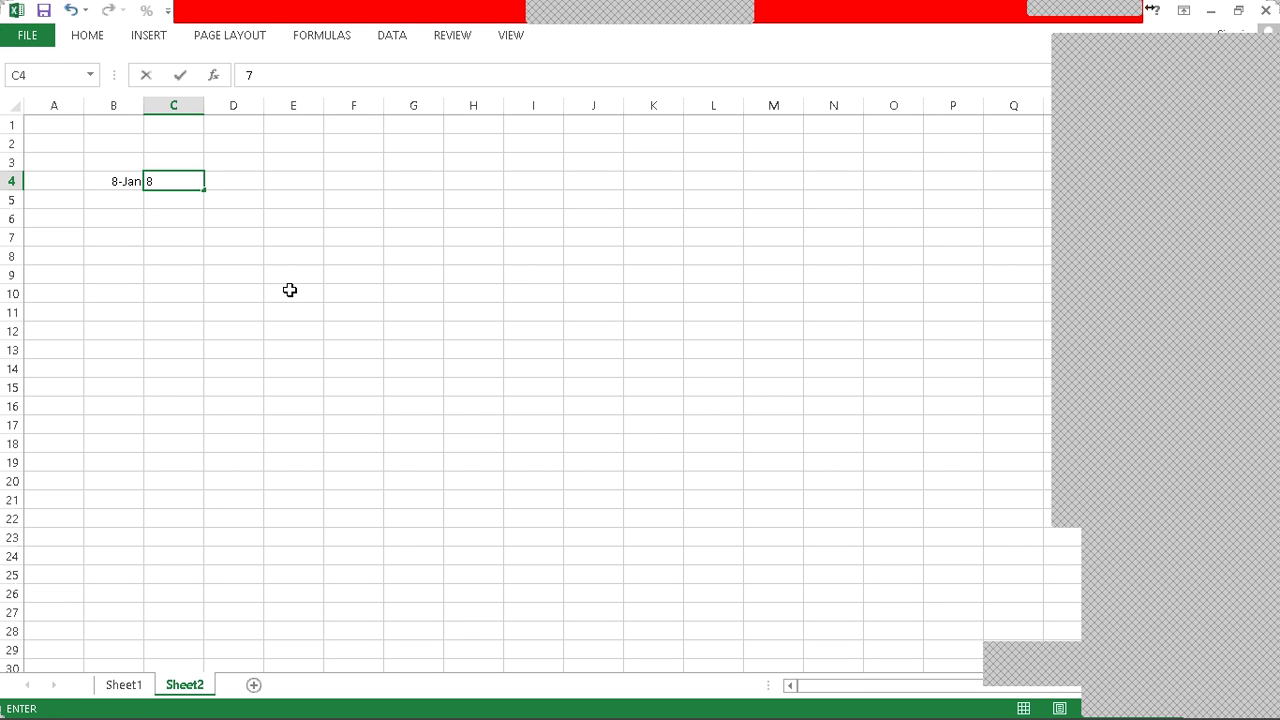
key(BackSpace)
text(7600 CA Buy)
key(Return)
key(Right)
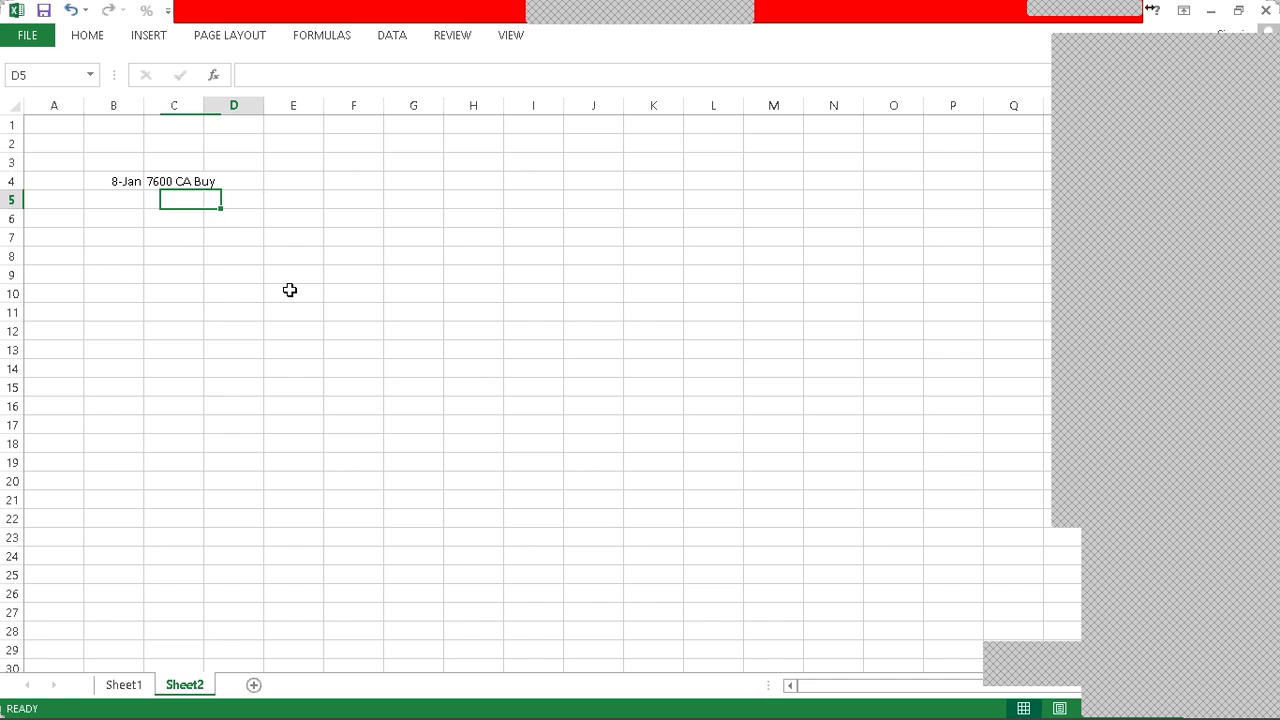
Step: Record the call's purchase price of 116 in cell E4 and go to cell B5 for the next trade
key(Up)
key(Right)
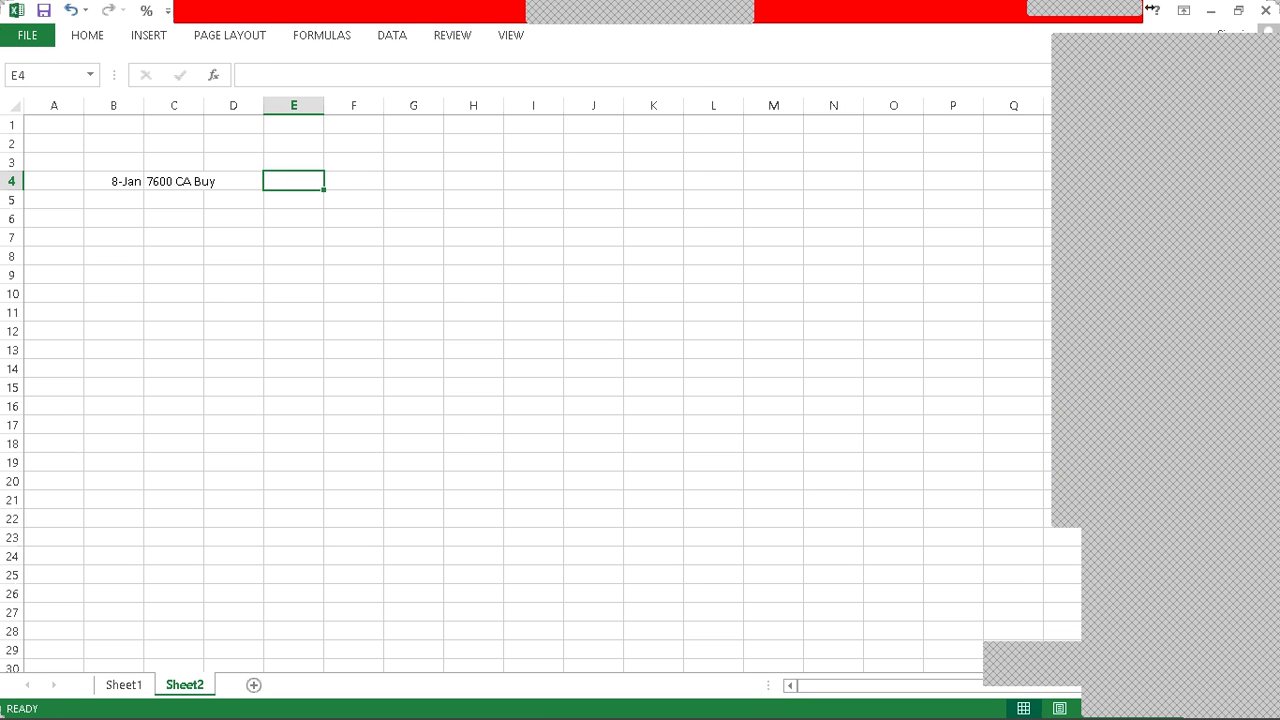
text(116)
key(Return)
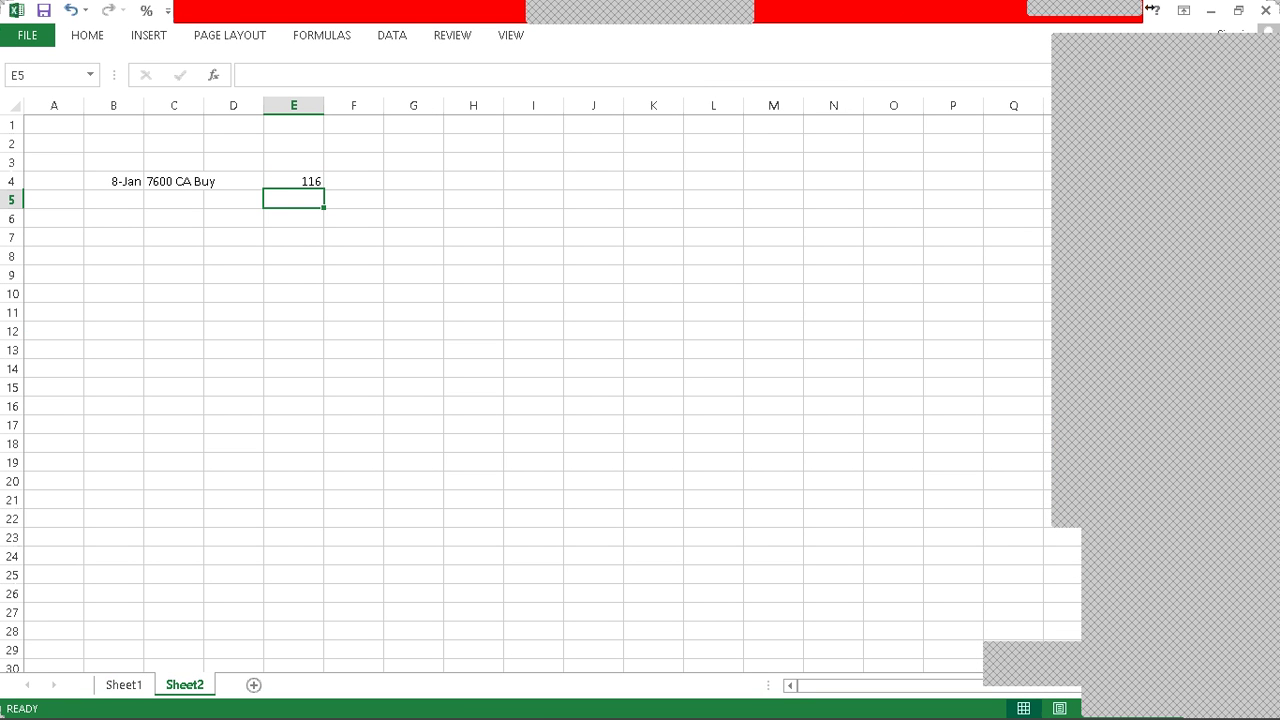
key(Left)
key(Left)
key(Left)
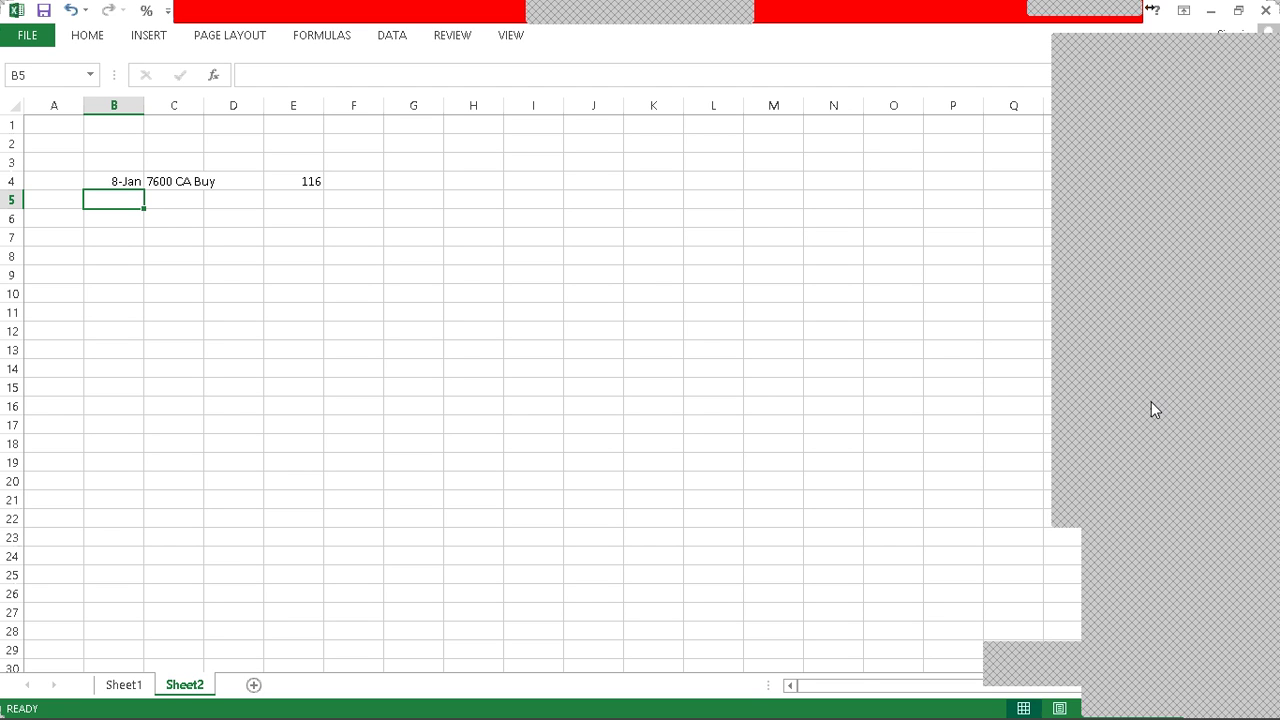
Step: Locate the 7600-strike call price for 11-Jan-16 in cell H5 of Sheet1
click(1121, 614)
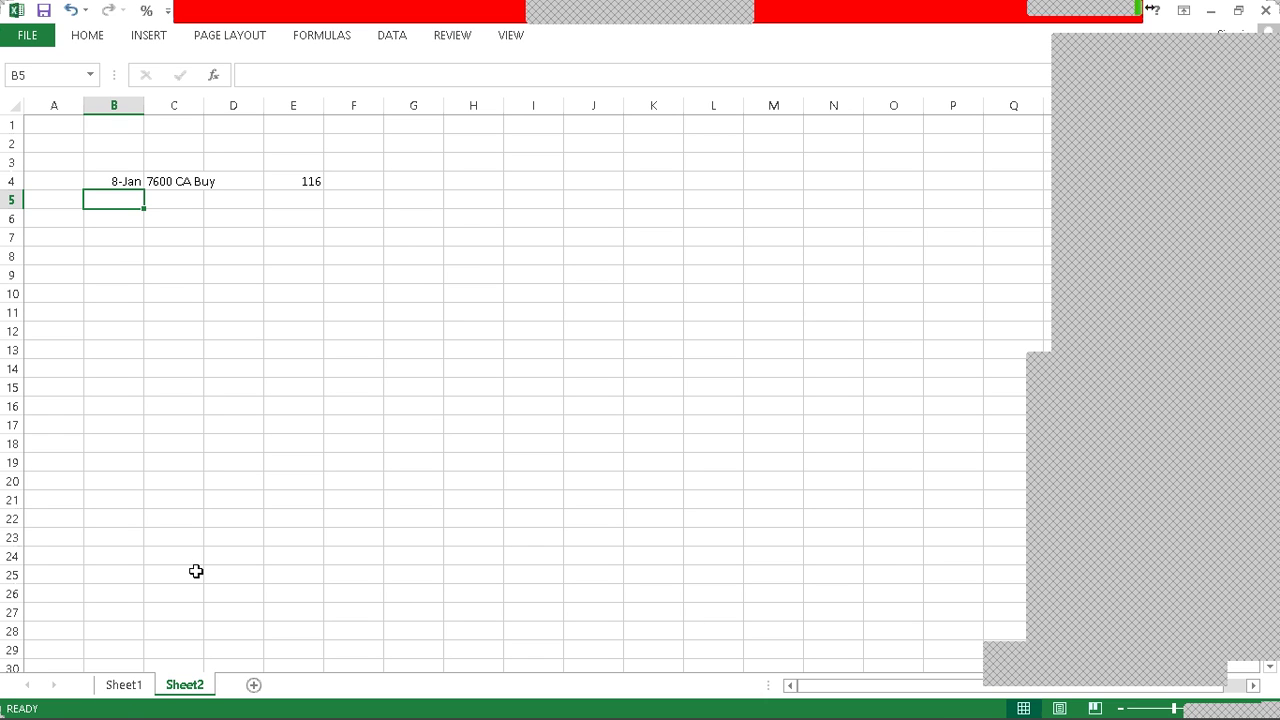
click(120, 686)
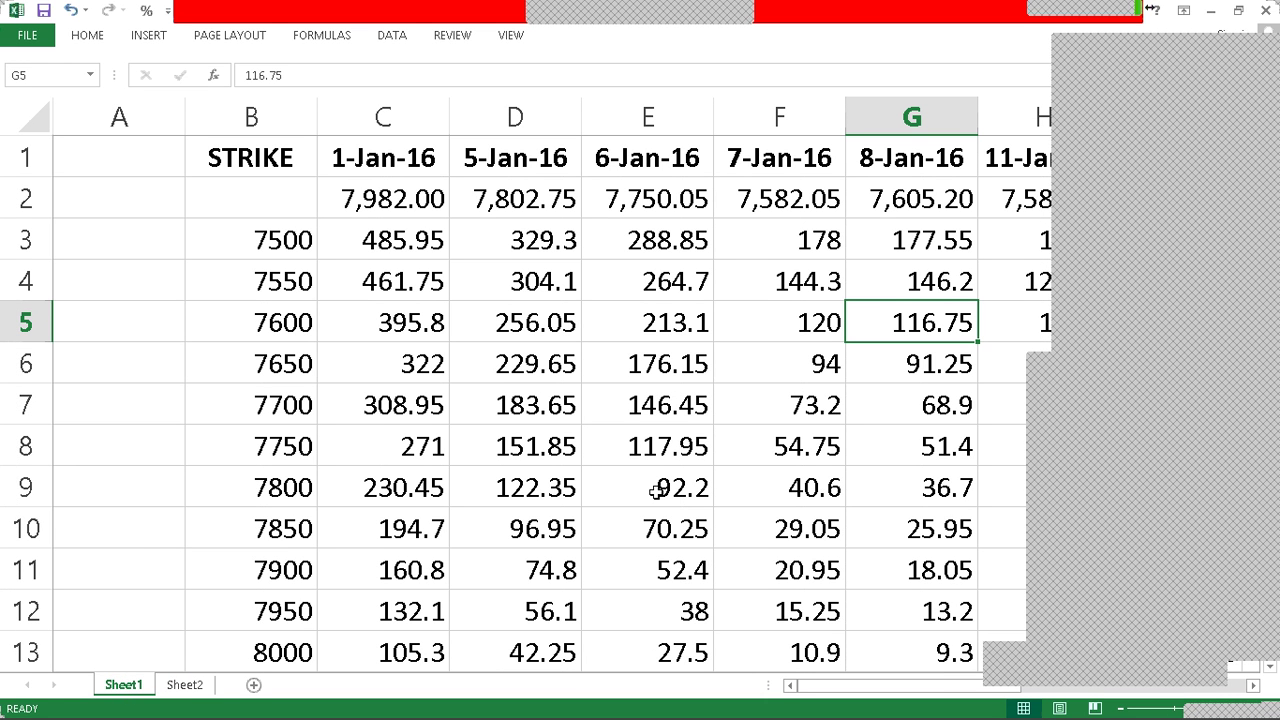
click(185, 685)
ctrl+scroll(190, 178, up, 3)
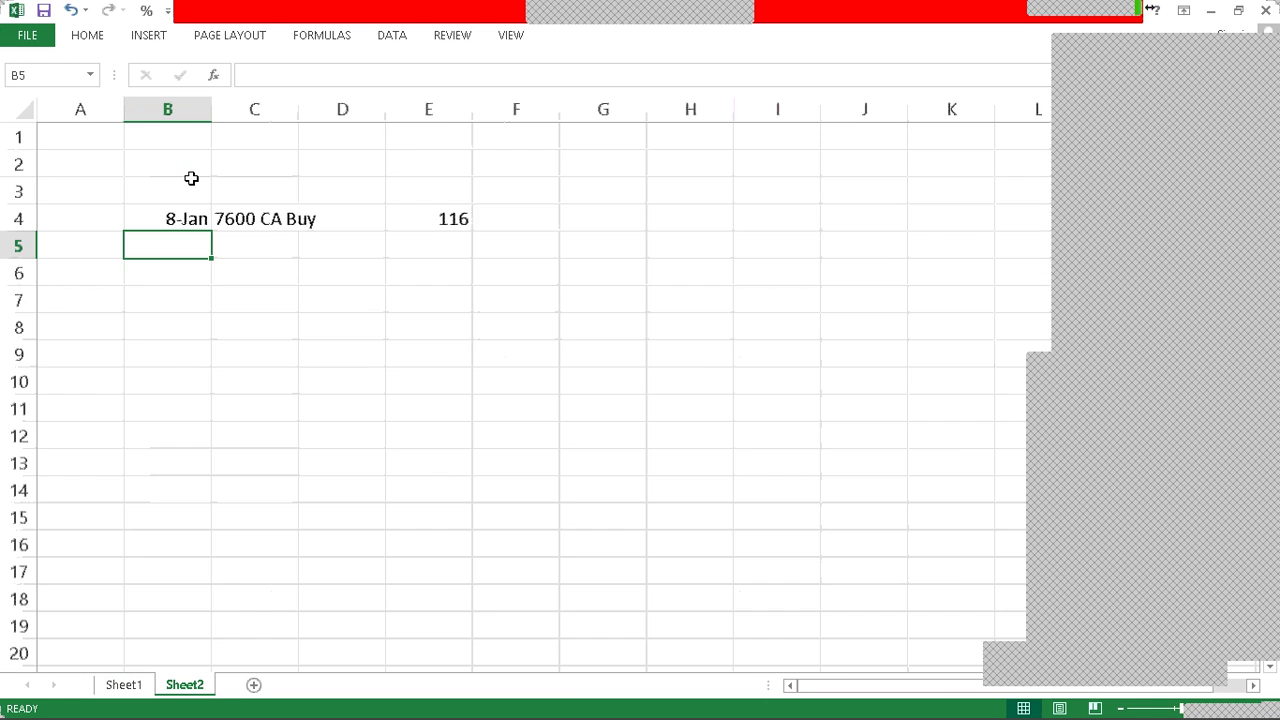
ctrl+scroll(191, 178, up, 3)
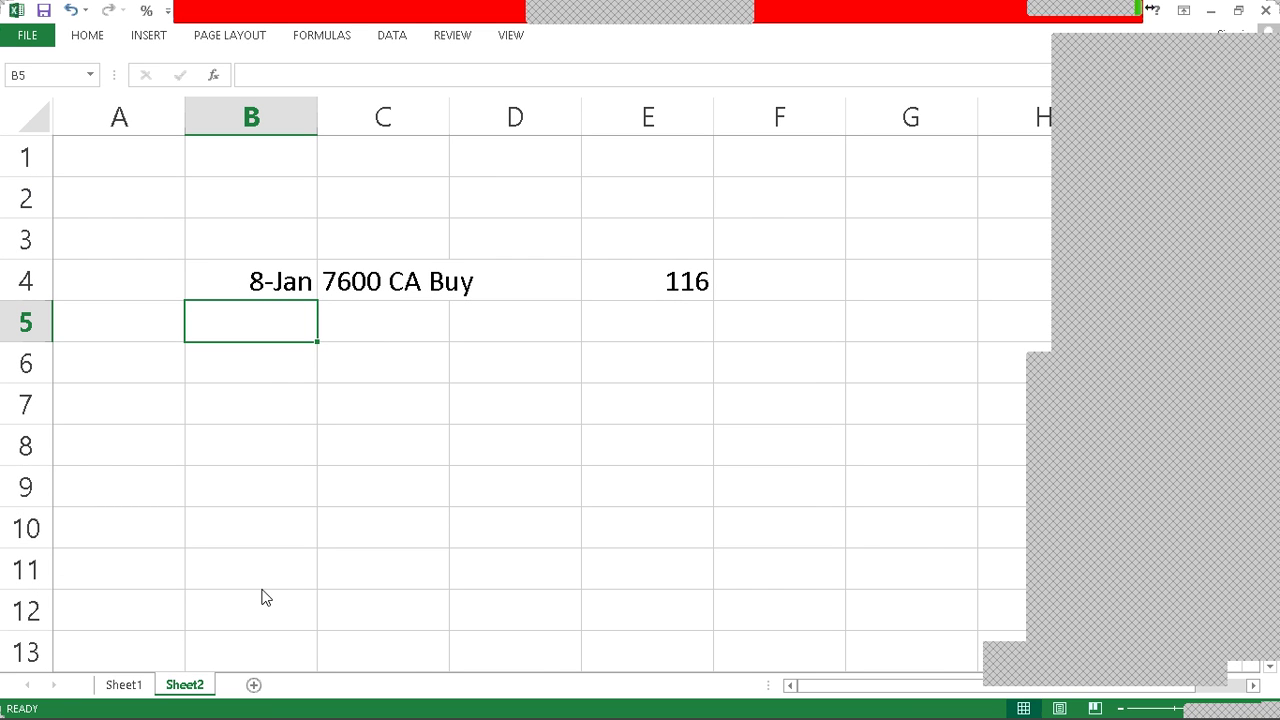
click(135, 687)
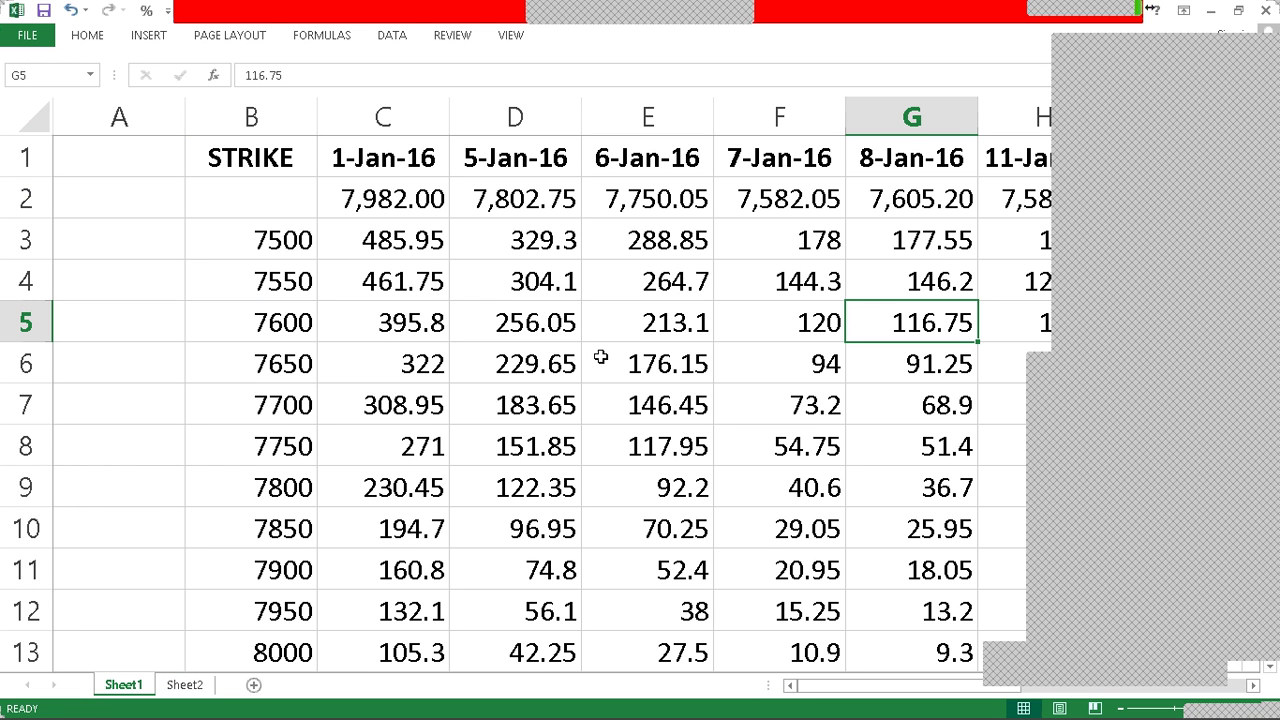
key(Right)
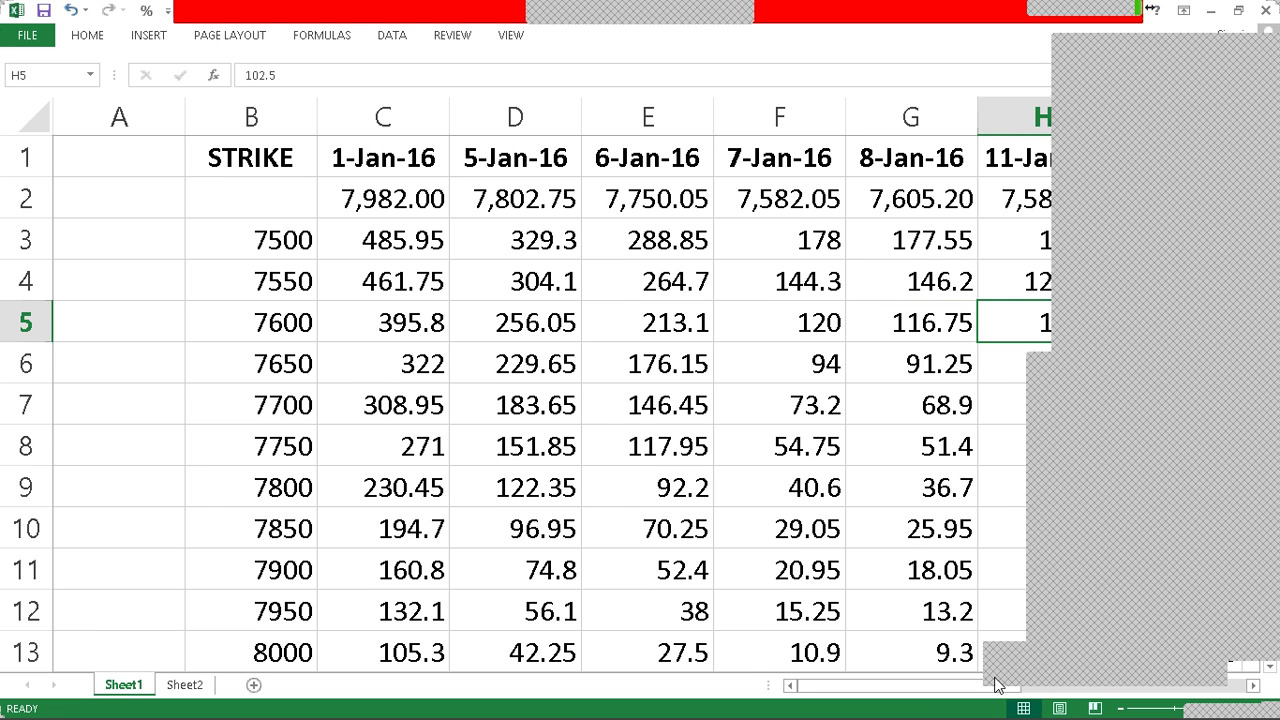
drag(995, 685, 1145, 708)
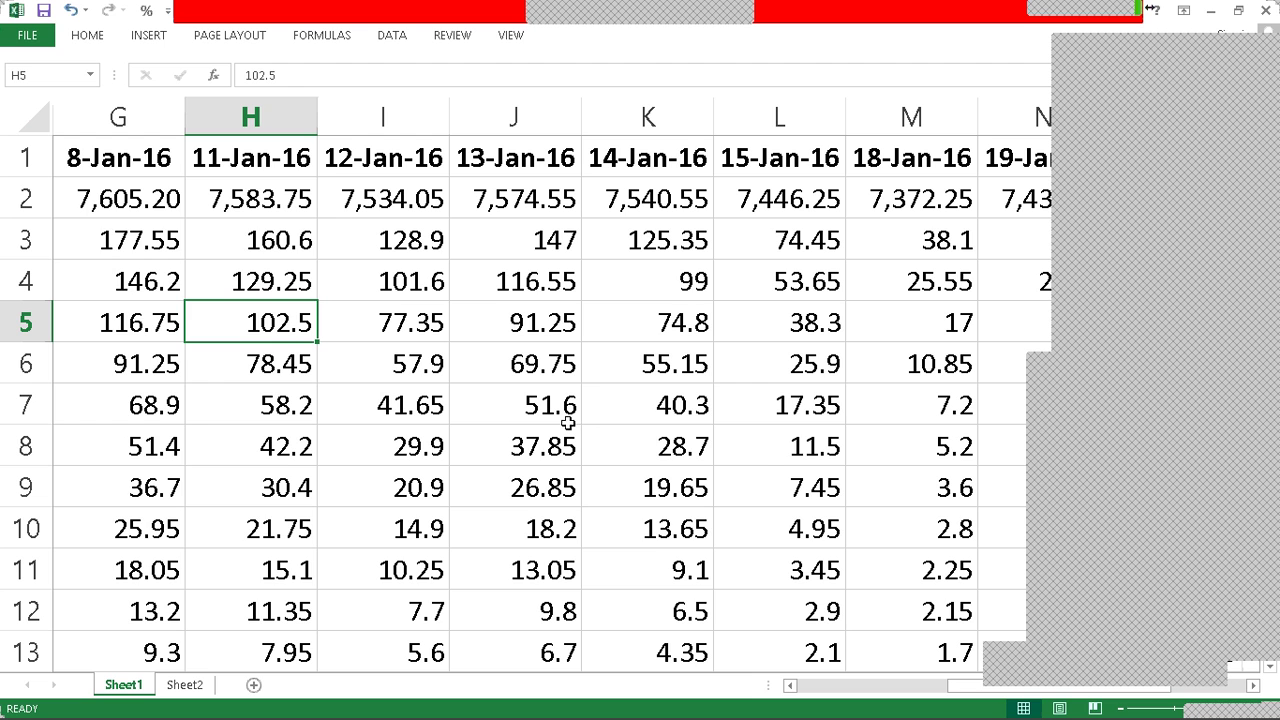
key(Left)
key(Right)
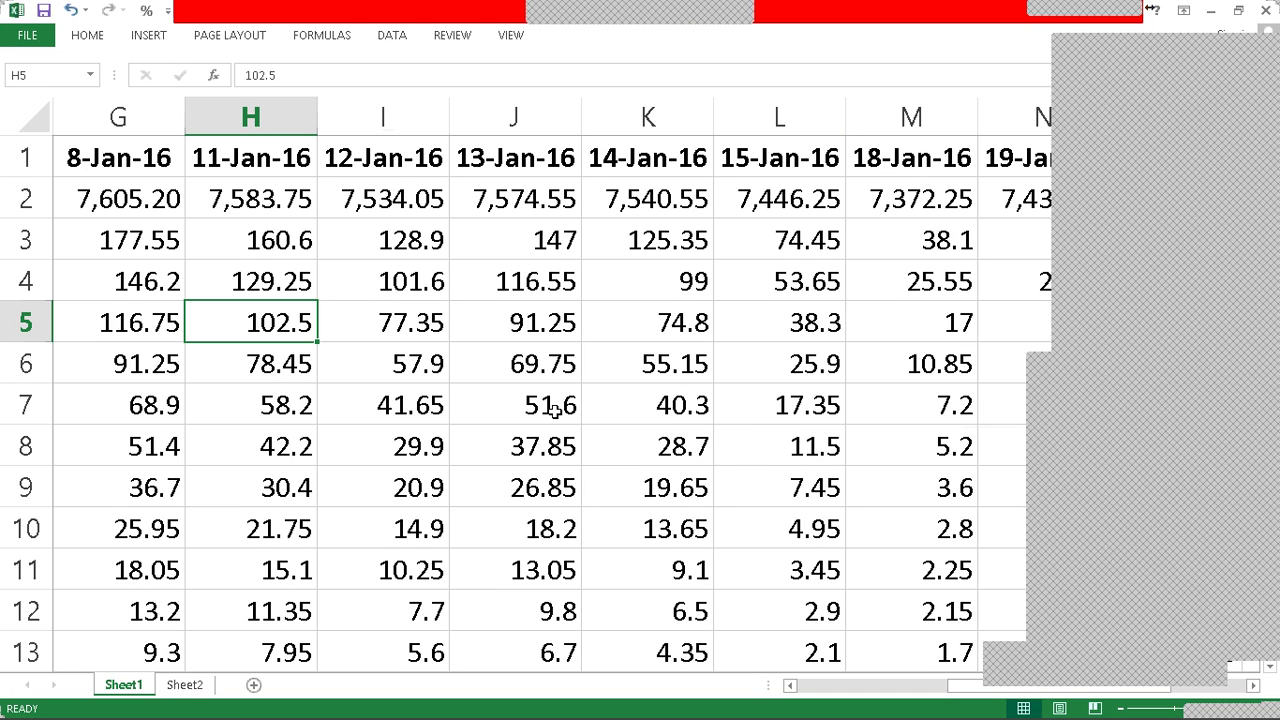
Step: Enter the exit date 11-Jan in cell B5 of Sheet2
key(ctrl+Page_Down)
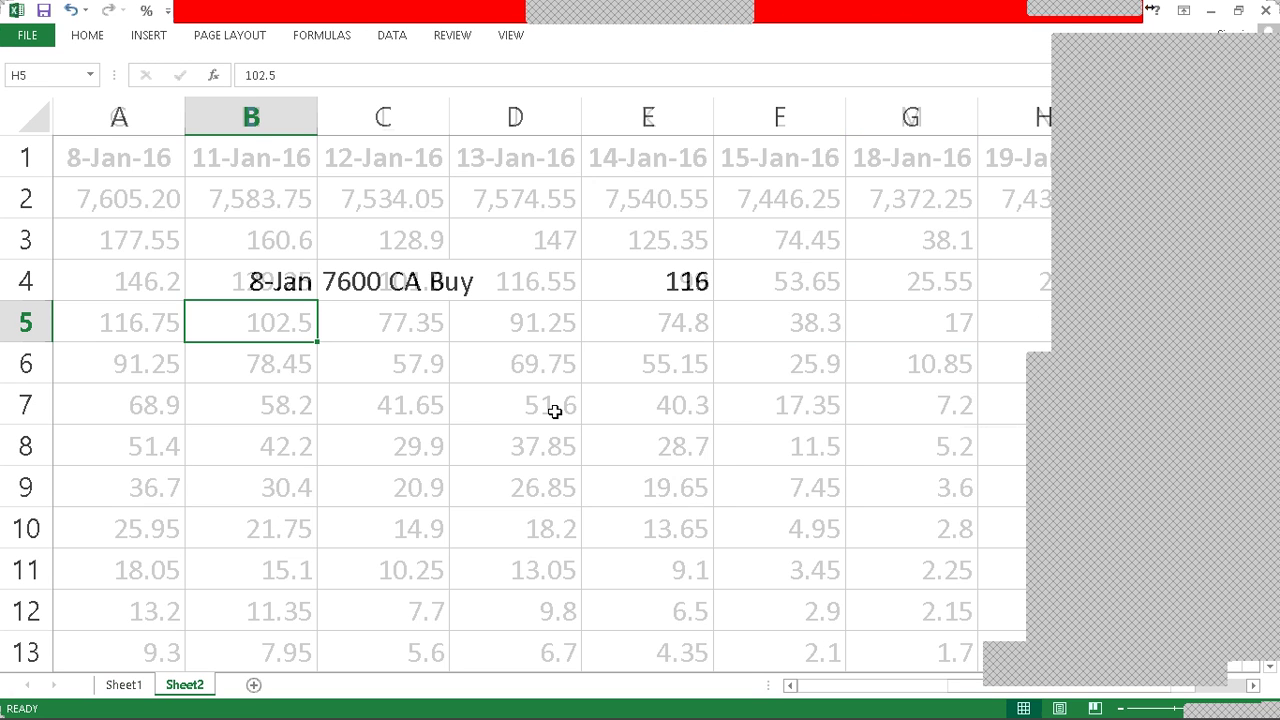
text(11 Jan)
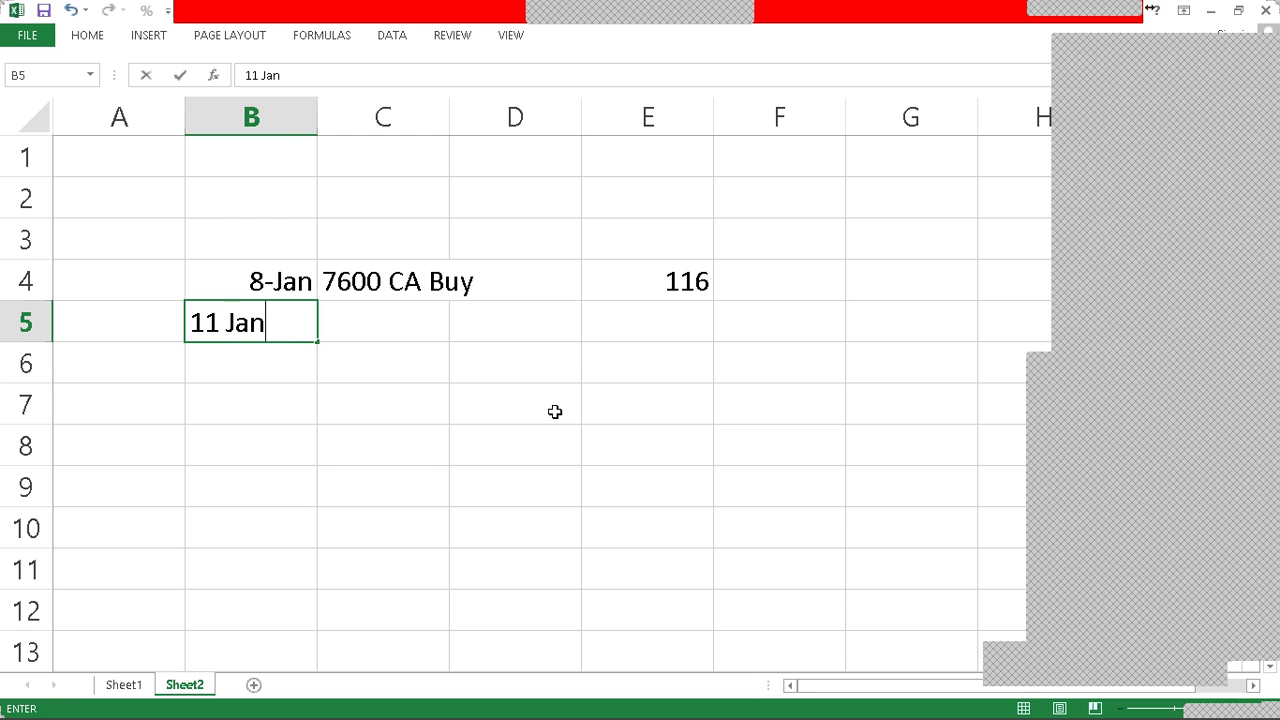
key(Tab)
Step: Fill the trade description from C4 down into C5 and change it to "7600 CA Sell"
key(ctrl+d)
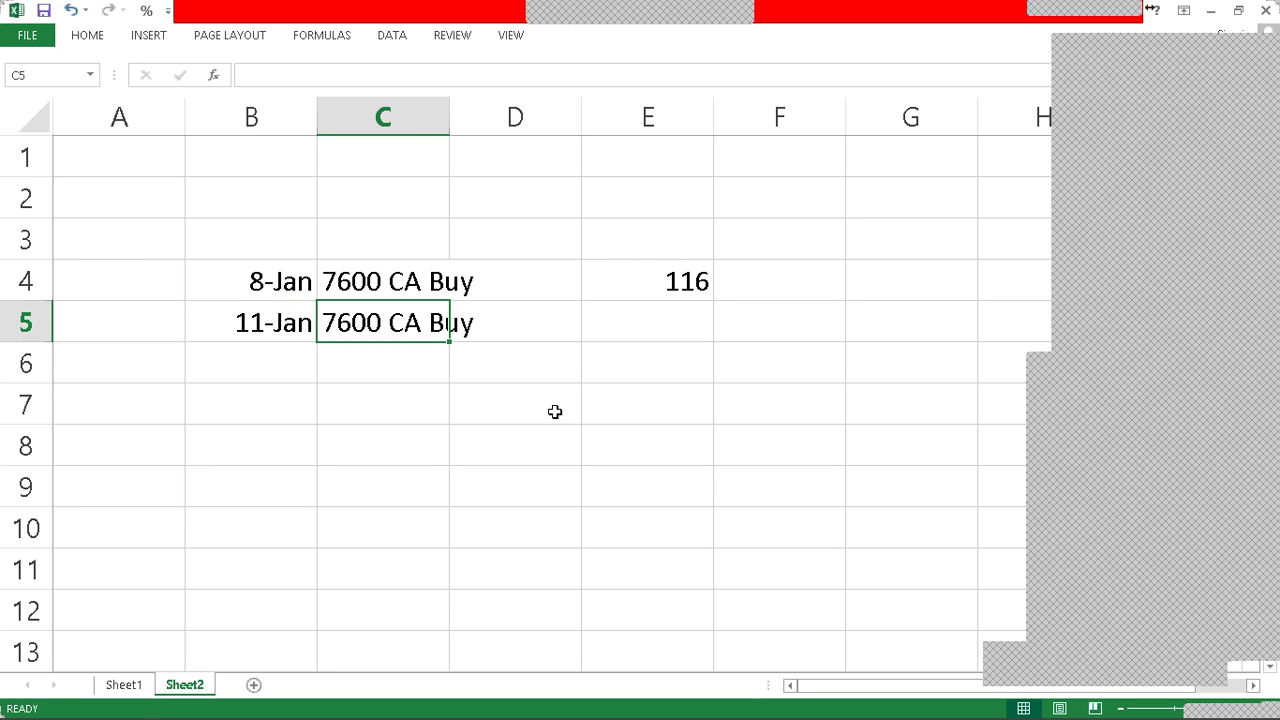
key(F2)
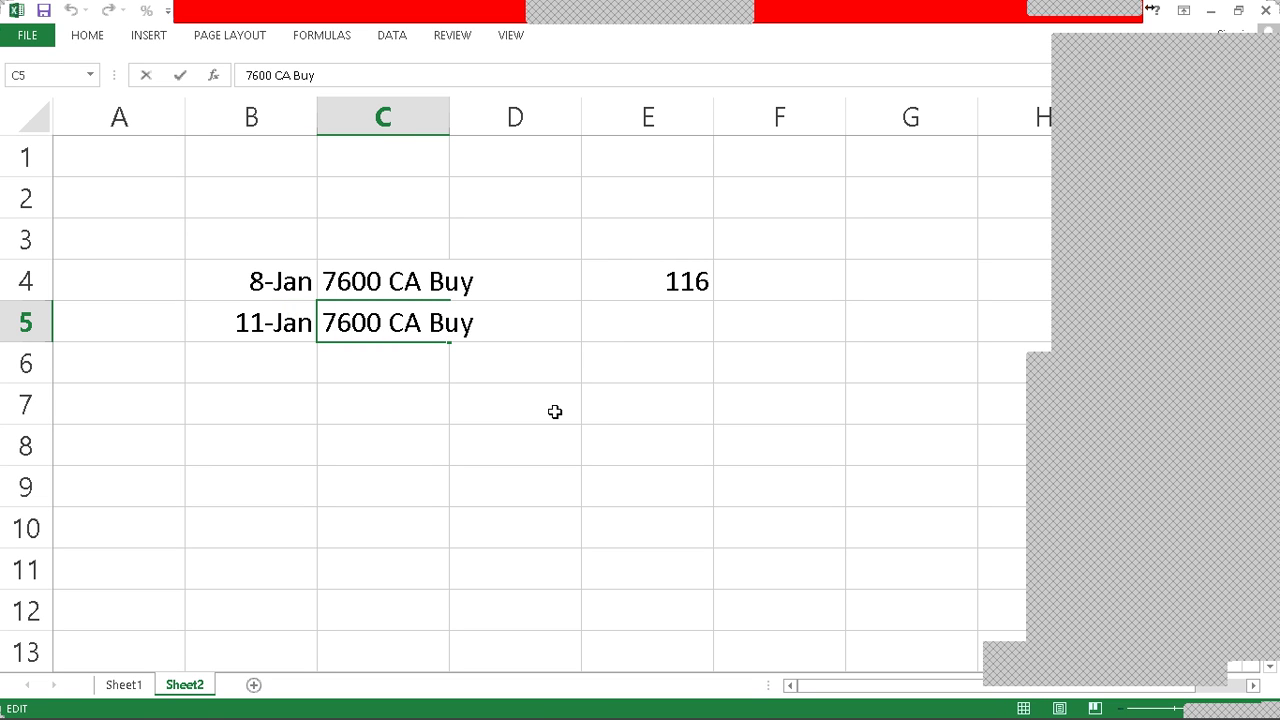
key(BackSpace)
key(BackSpace)
key(BackSpace)
text(Sell)
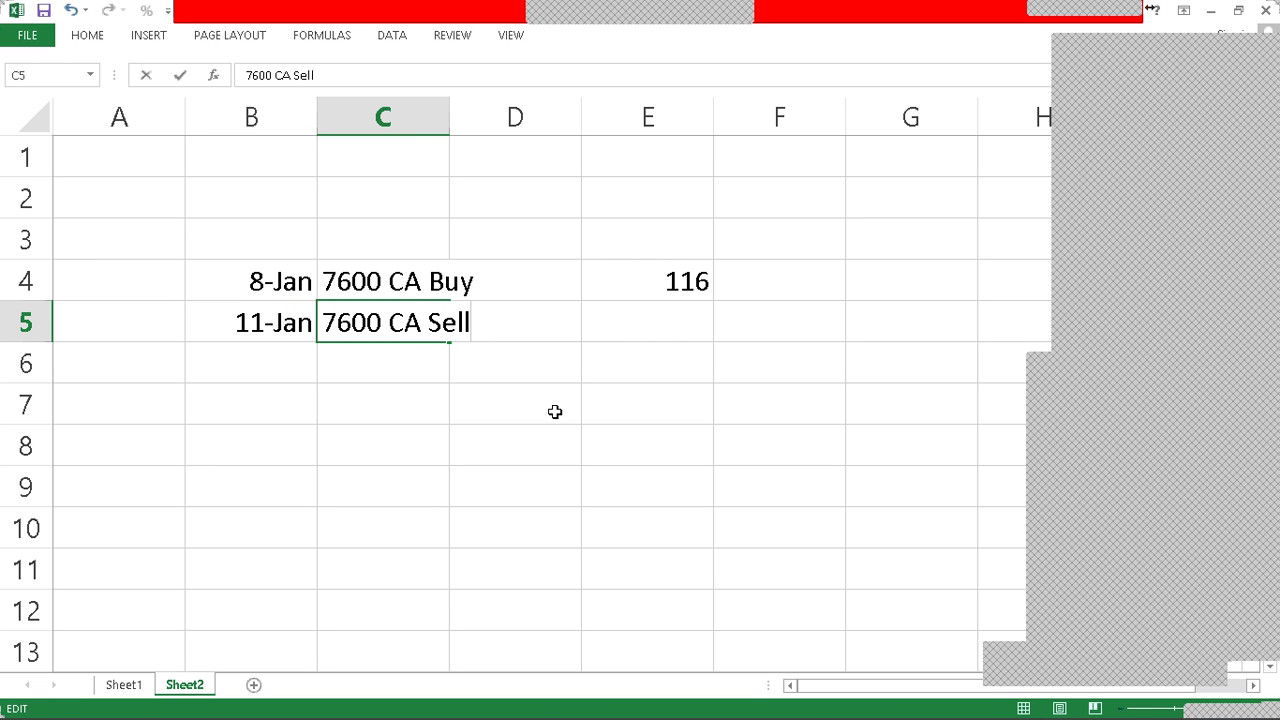
key(Return)
Step: Record the 11-Jan sale price as -102.5 in cell E5, checking it against Sheet1, and go to cell B6
key(Up)
key(Right)
key(Right)
key(Right)
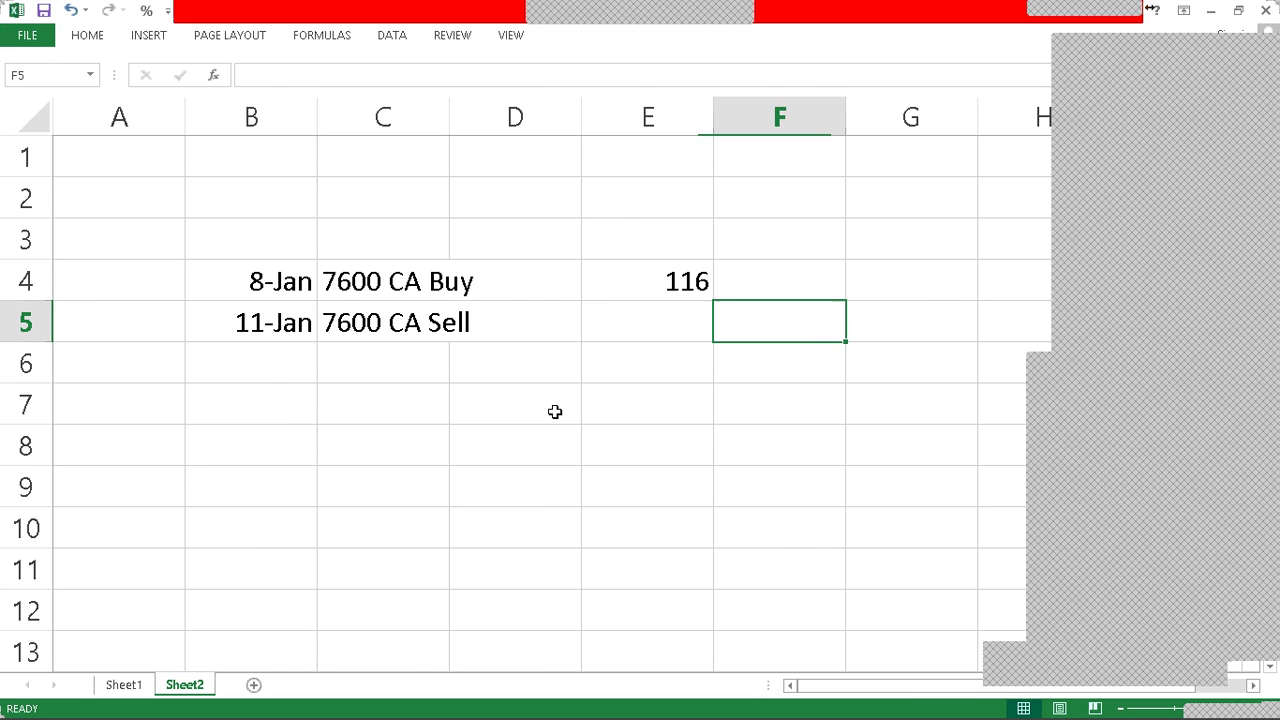
key(ctrl+Page_Up)
key(Left)
key(ctrl+Page_Down)
key(Left)
text(102)
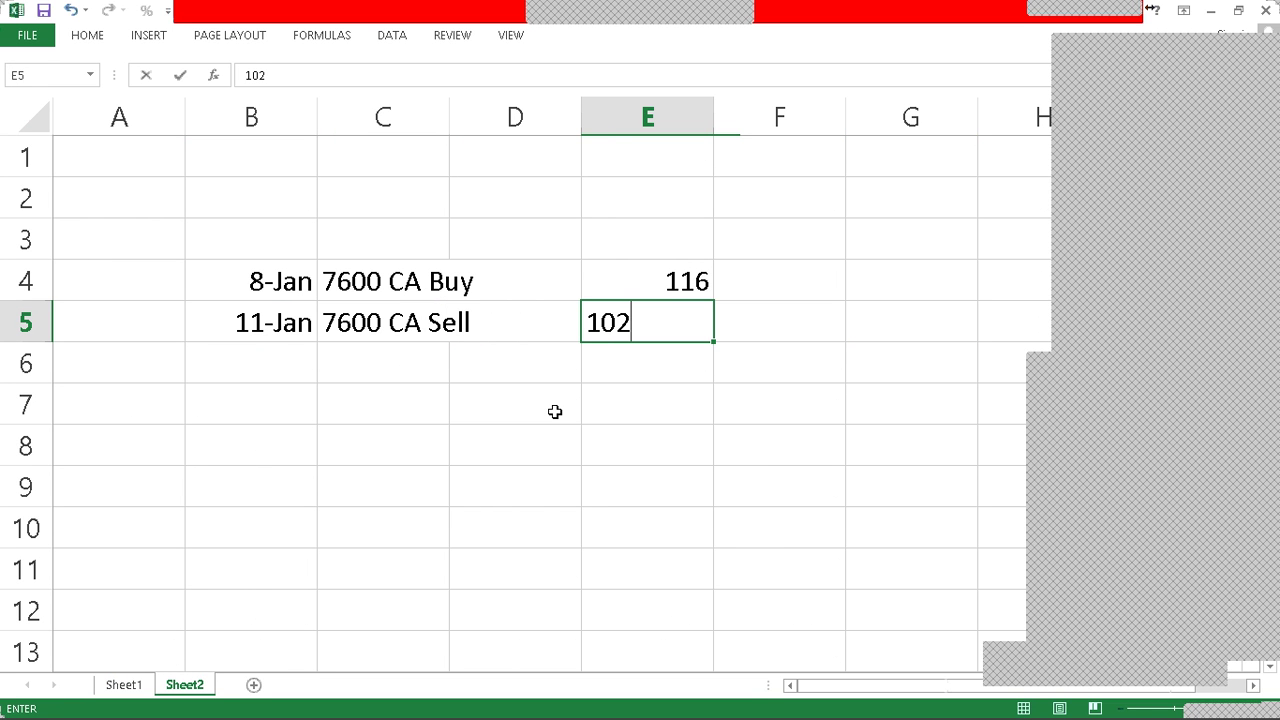
key(Escape)
text(-102.5)
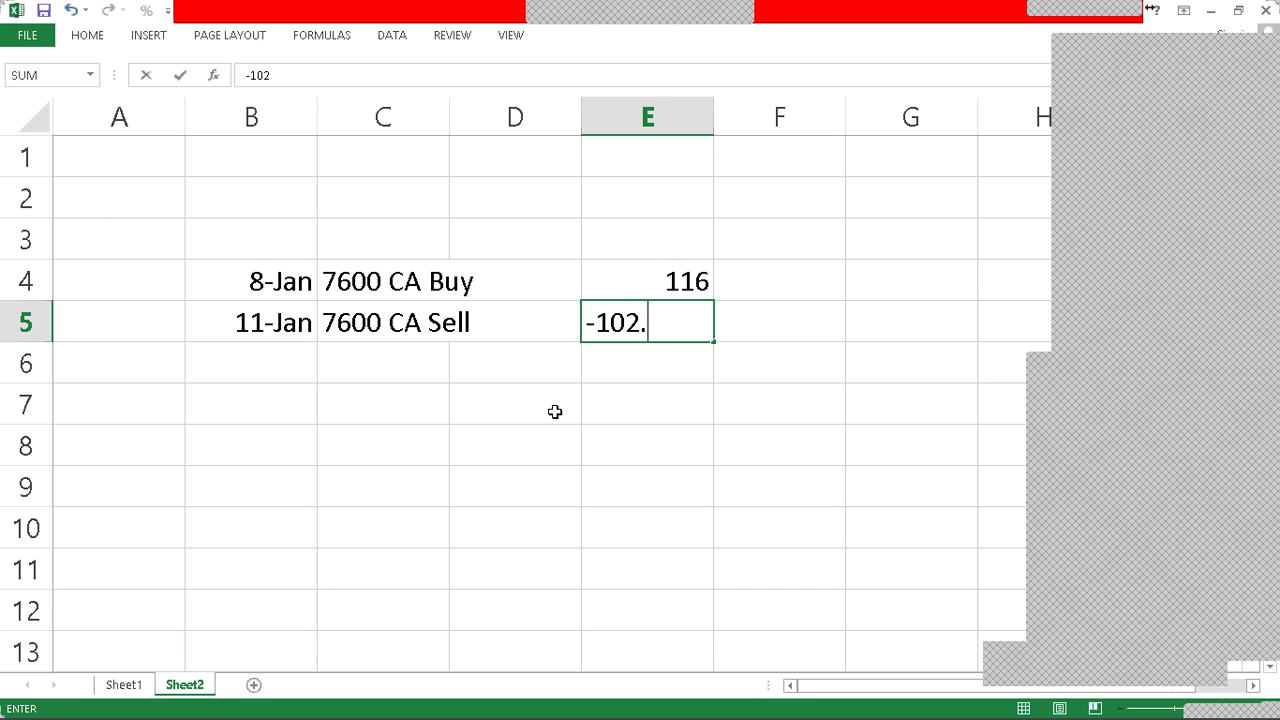
key(Return)
key(Left)
key(Left)
key(Left)
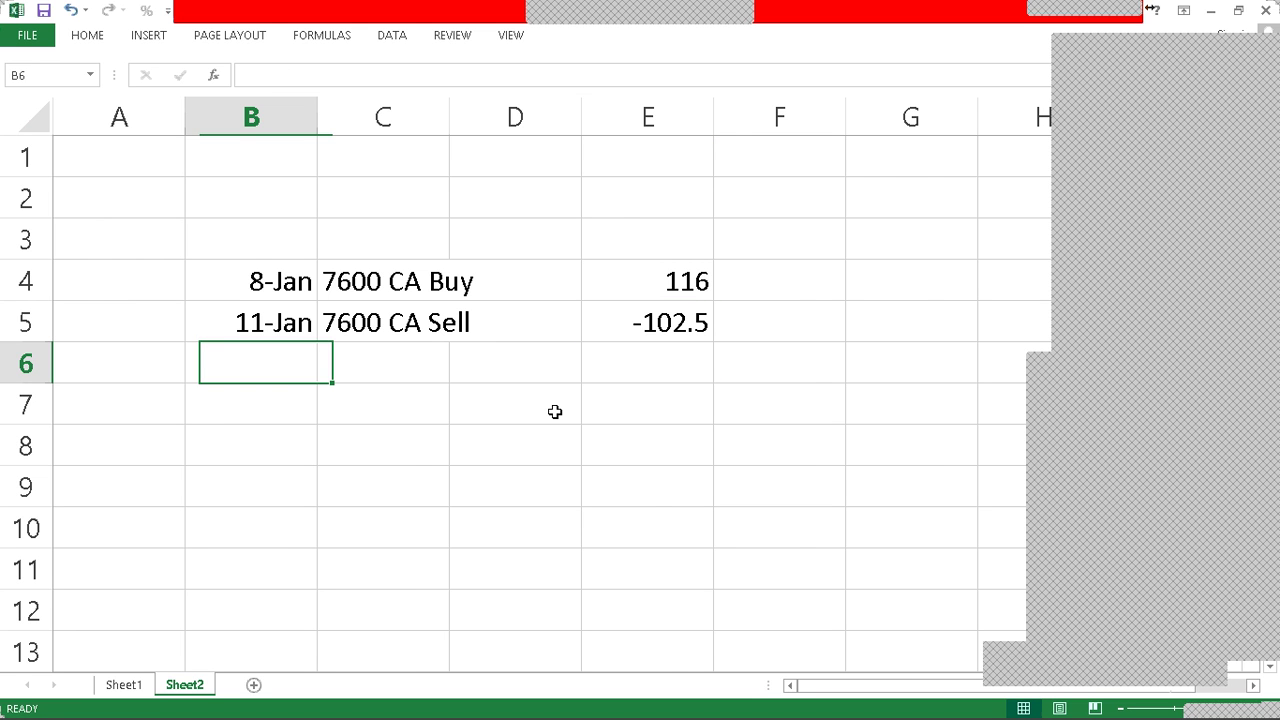
Step: Compare the Sheet1 prices for 11-Jan-16, 12-Jan-16 and 13-Jan-16 to find the next positive opening
key(ctrl+Page_Up)
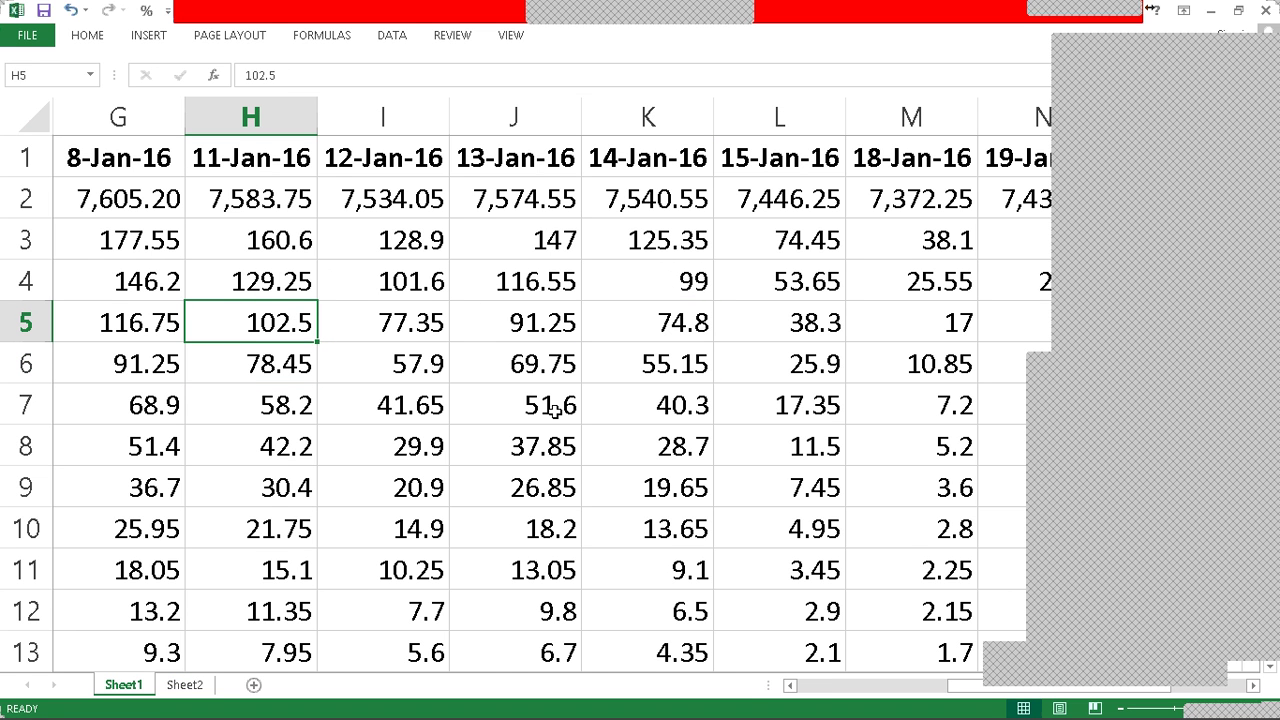
key(Right)
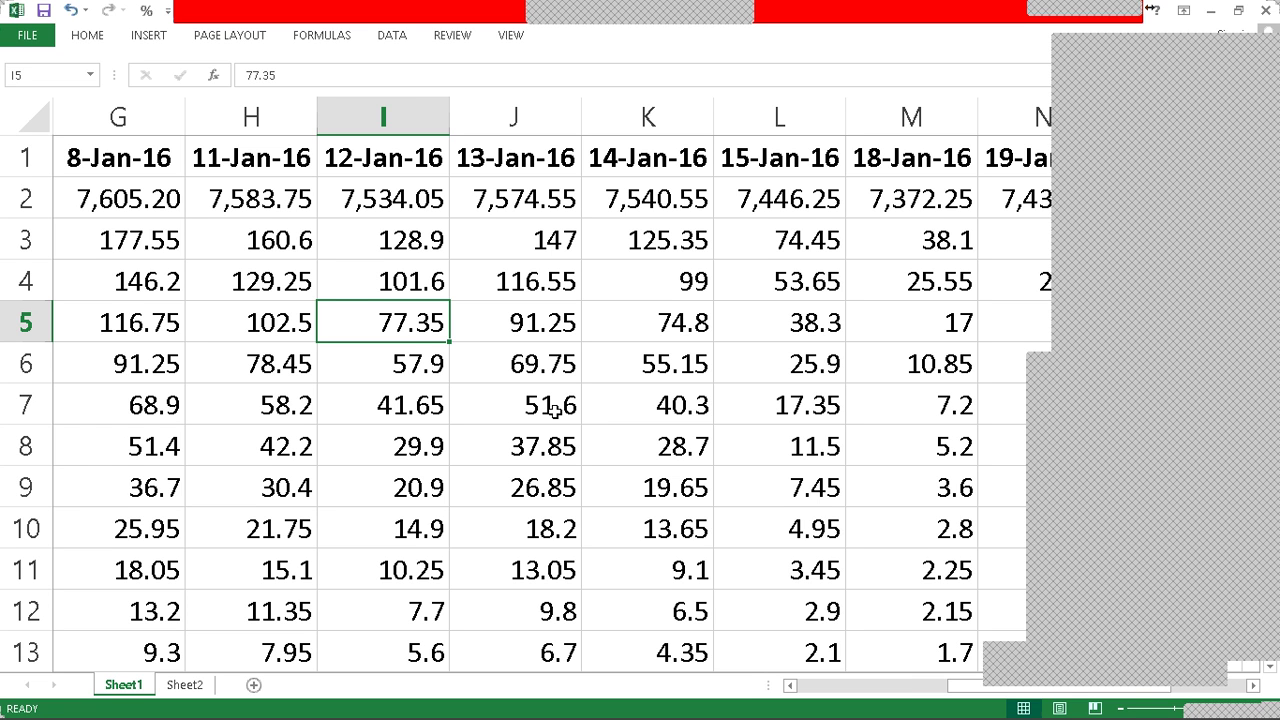
key(Right)
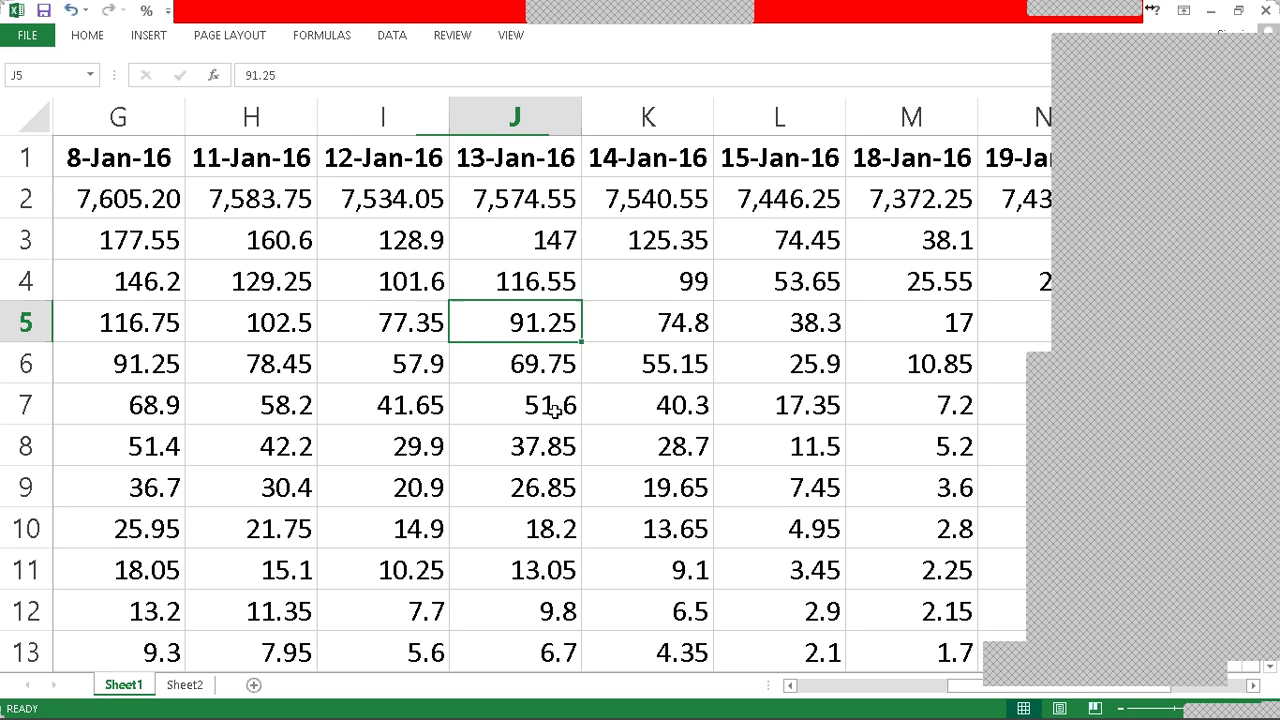
key(Left)
key(Right)
key(Left)
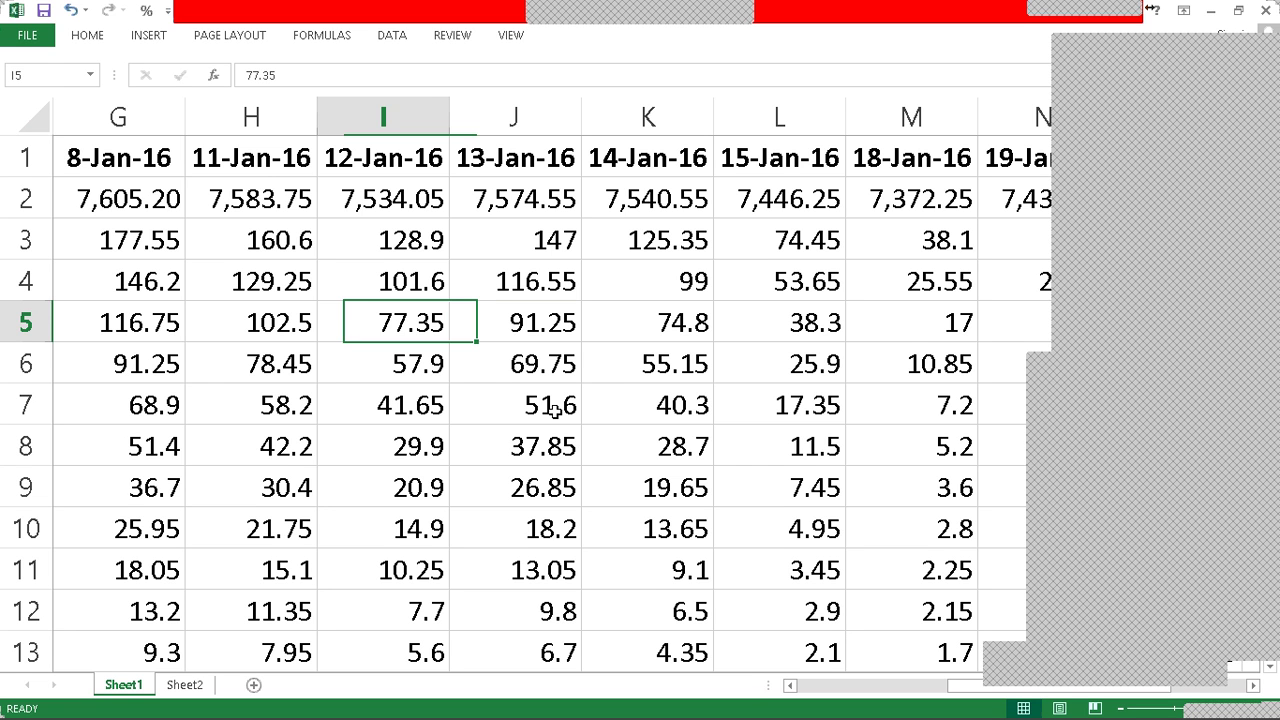
Step: Recheck the daily prices on Sheet1 from 1-Jan-16 through 13-Jan-16 along the 7600-strike row
key(Left)
key(ctrl+Left)
key(Right)
key(Right)
key(Right)
key(Right)
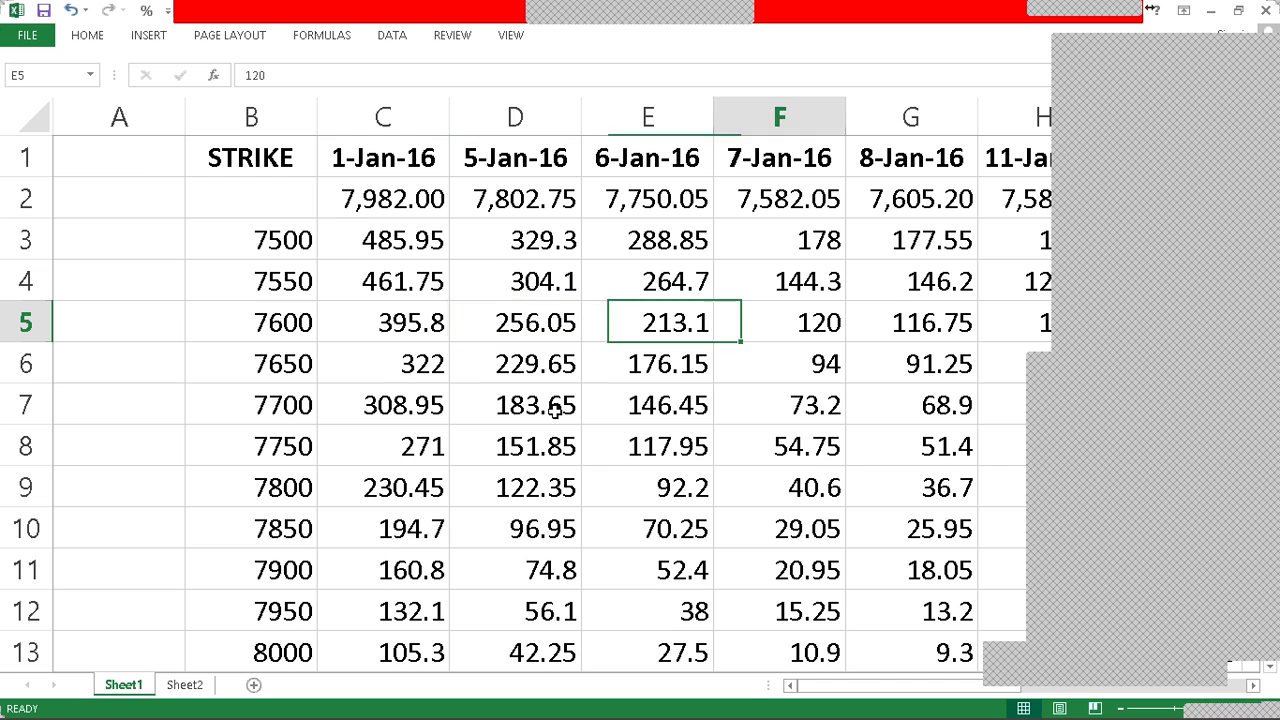
key(Right)
key(Right)
key(Right)
key(Right)
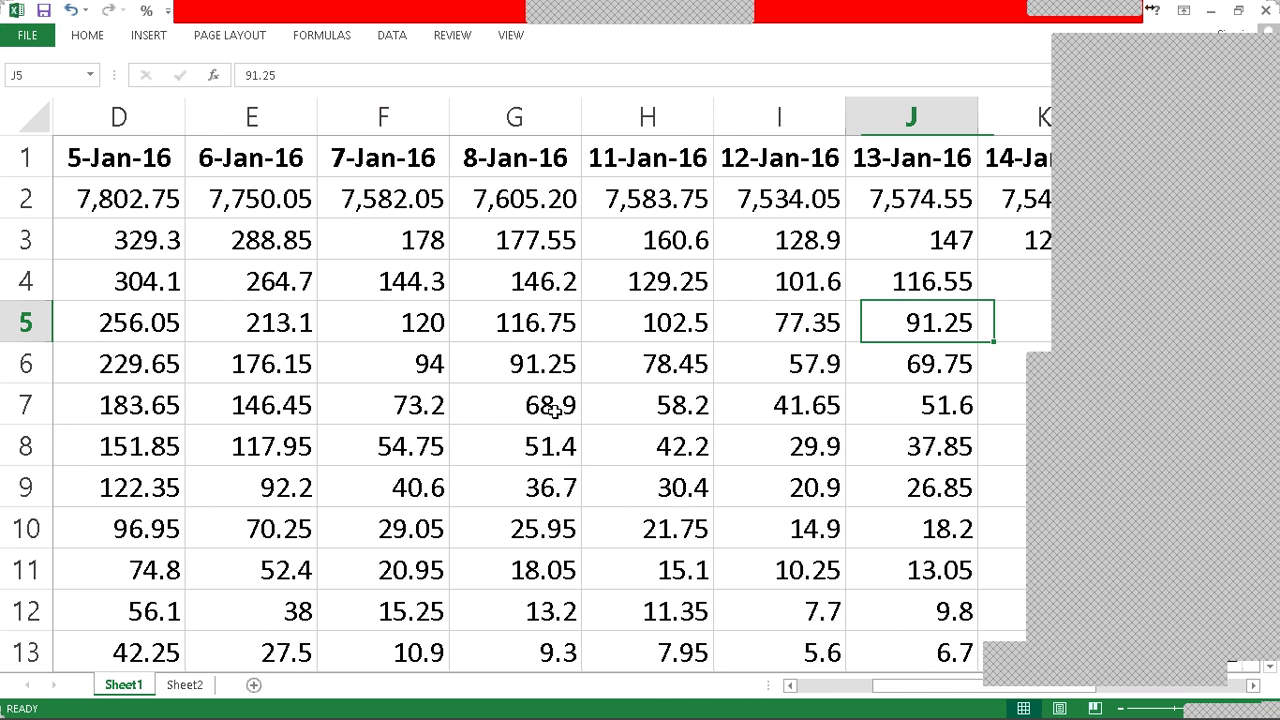
key(Left)
key(Left)
key(Left)
key(Left)
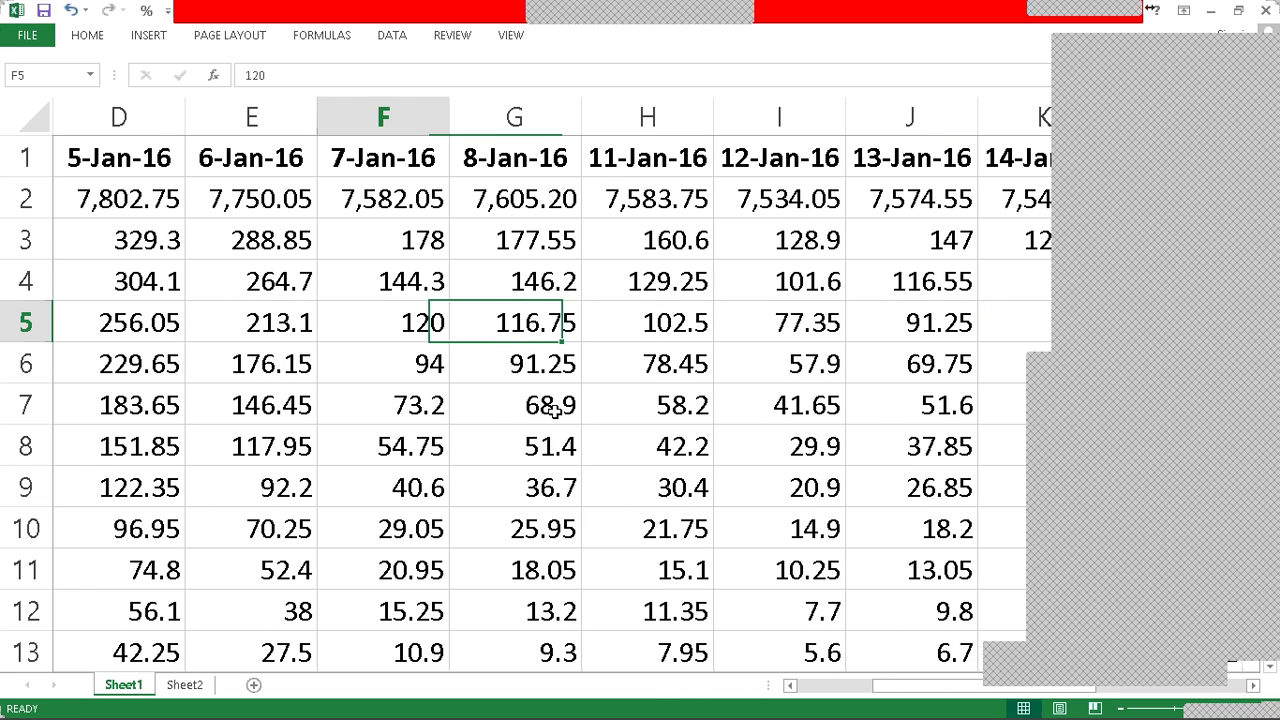
Step: Freeze the panes on Sheet1 at cell C2 to keep the date row and strike columns visible
key(Home)
key(Up)
click(383, 193)
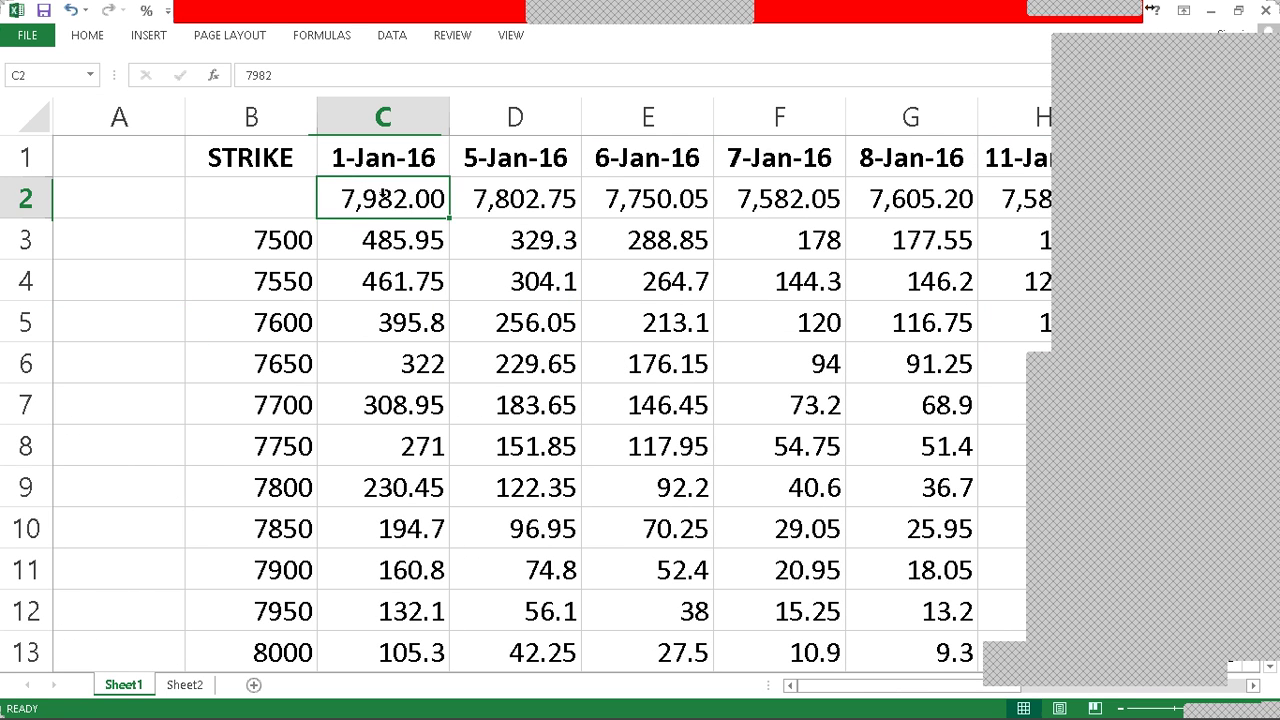
click(508, 35)
click(607, 85)
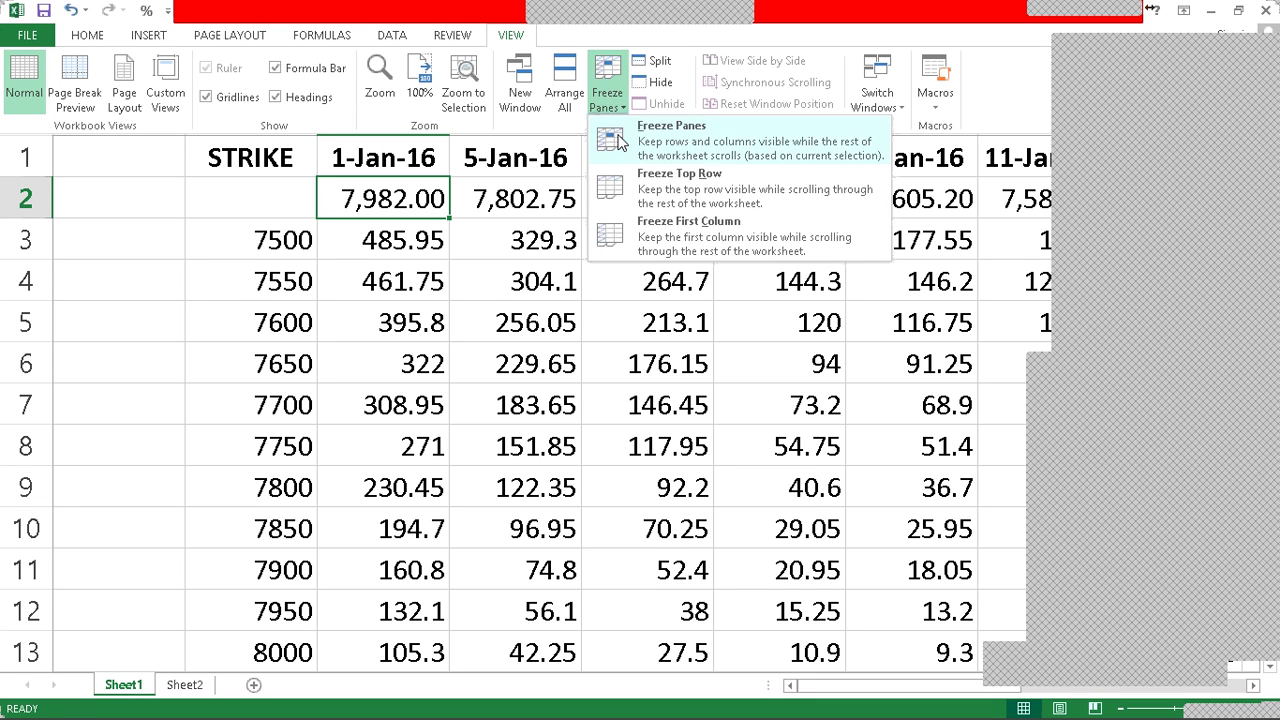
click(619, 143)
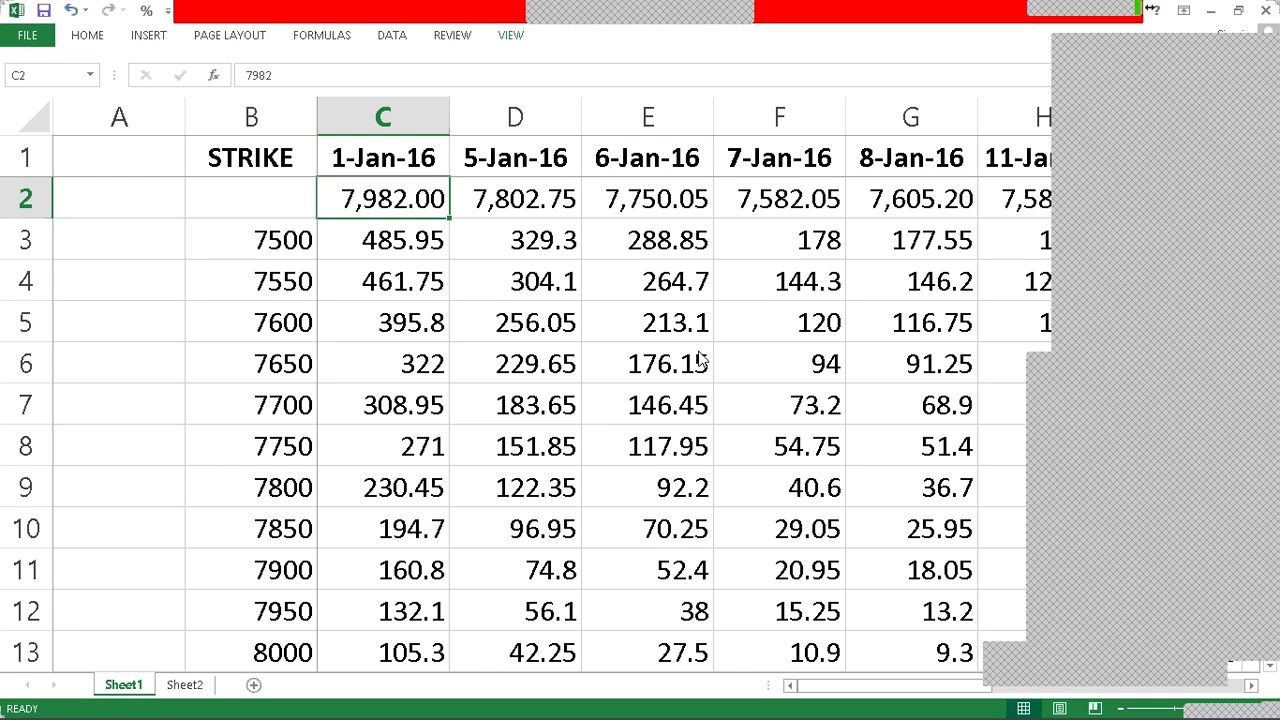
Step: Examine the 7550-strike prices on Sheet1 from 5-Jan-16 to 18-Jan-16 with the panes frozen
key(Down)
key(Down)
key(Right)
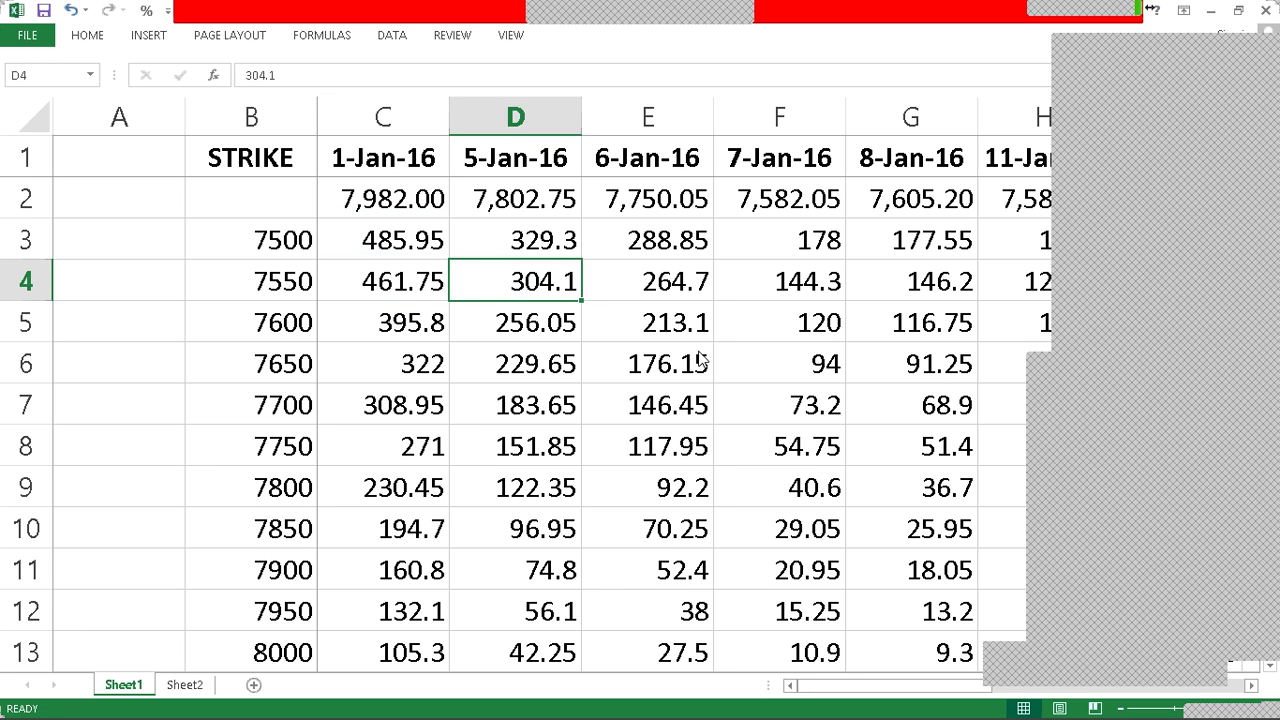
key(Right)
key(Right)
key(Right)
key(Right)
key(Right)
key(Right)
key(Right)
key(Right)
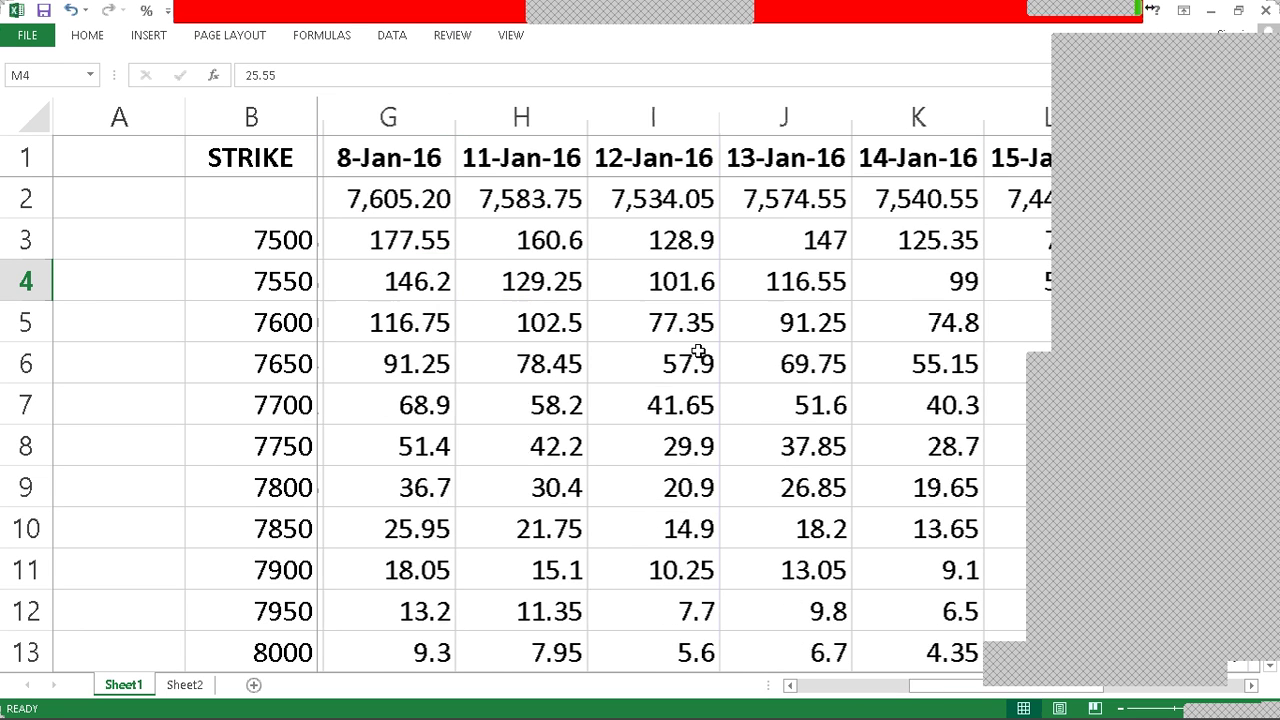
Step: Compare the 12-Jan-16 and 13-Jan-16 columns on Sheet1 and locate the 13-Jan-16 price at the 7600 strike
key(Left)
key(Left)
key(Left)
key(Right)
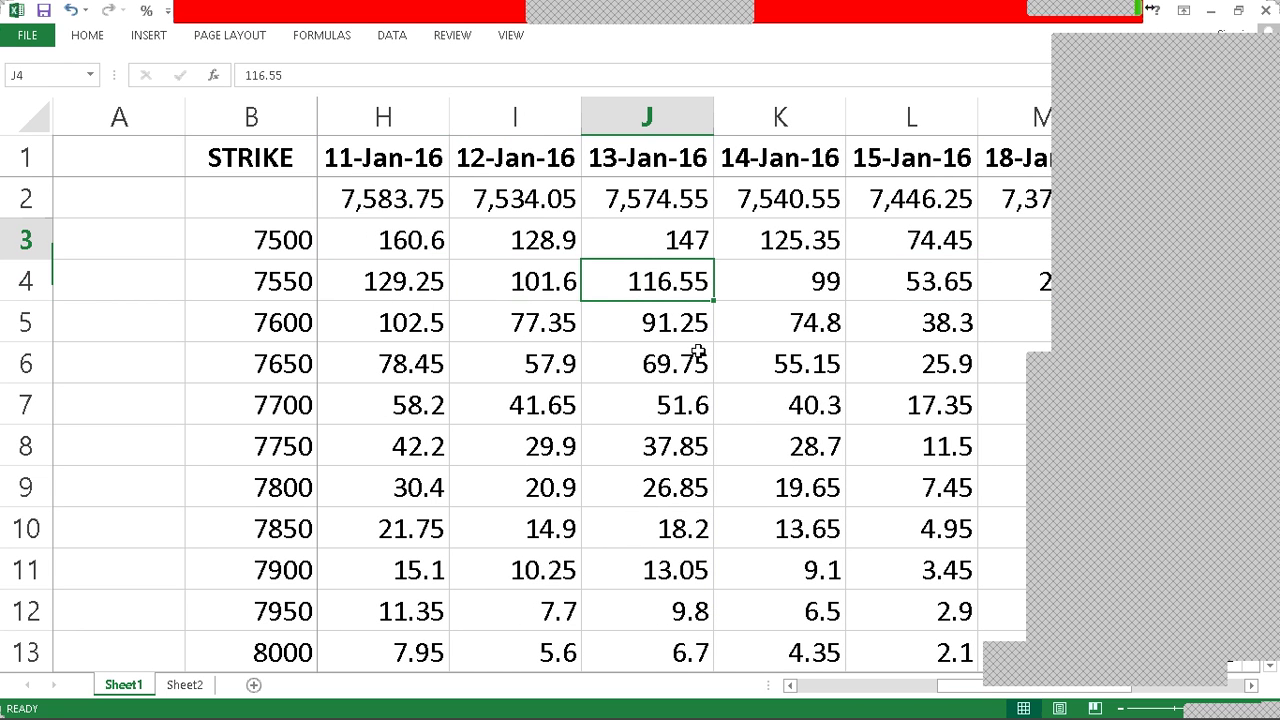
key(Up)
key(Left)
key(Down)
key(Right)
key(Down)
key(Down)
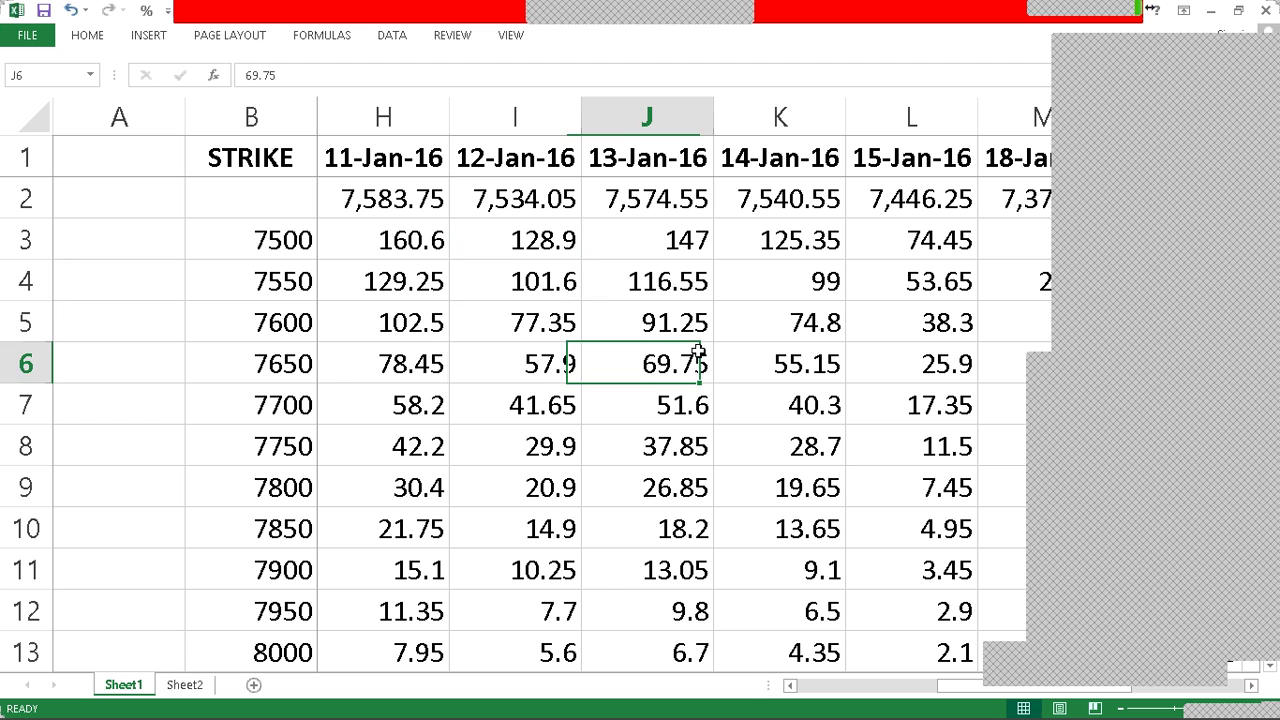
key(Up)
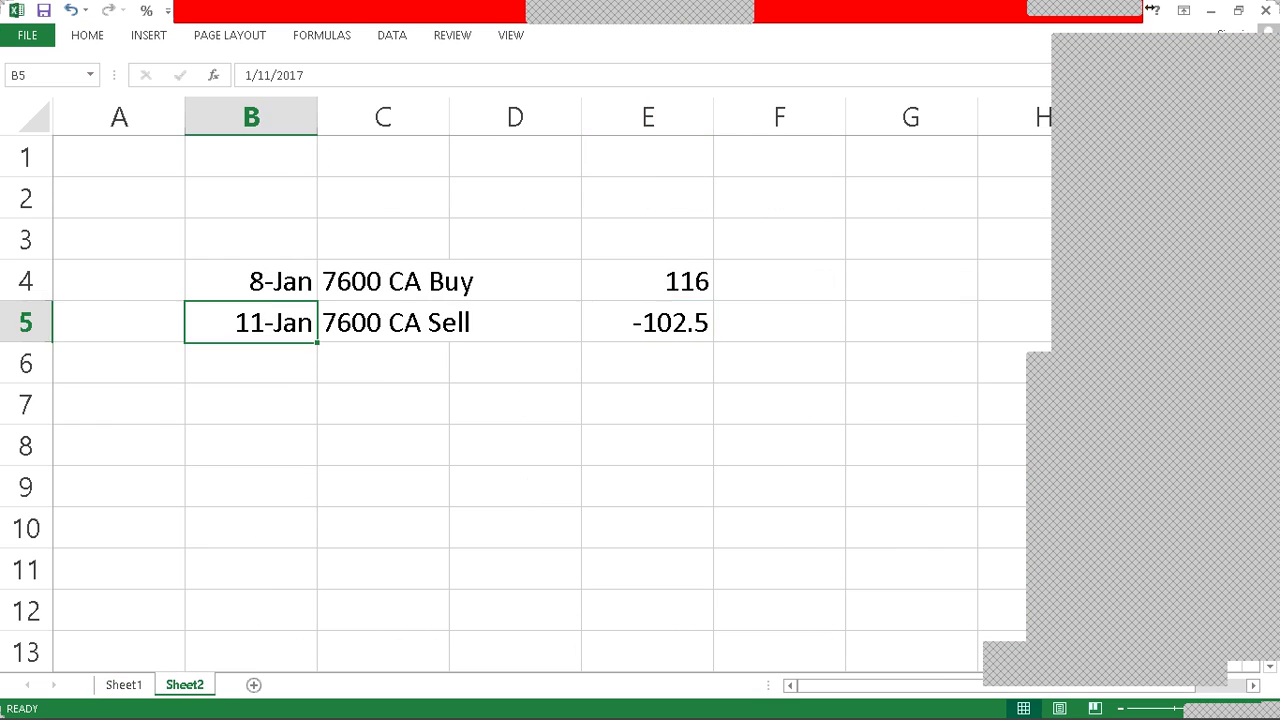
Step: On Sheet2, enter the date 13 Jan in B6 and the description "7600 CA Buy" in C6, reusing the text from C5
key(Up)
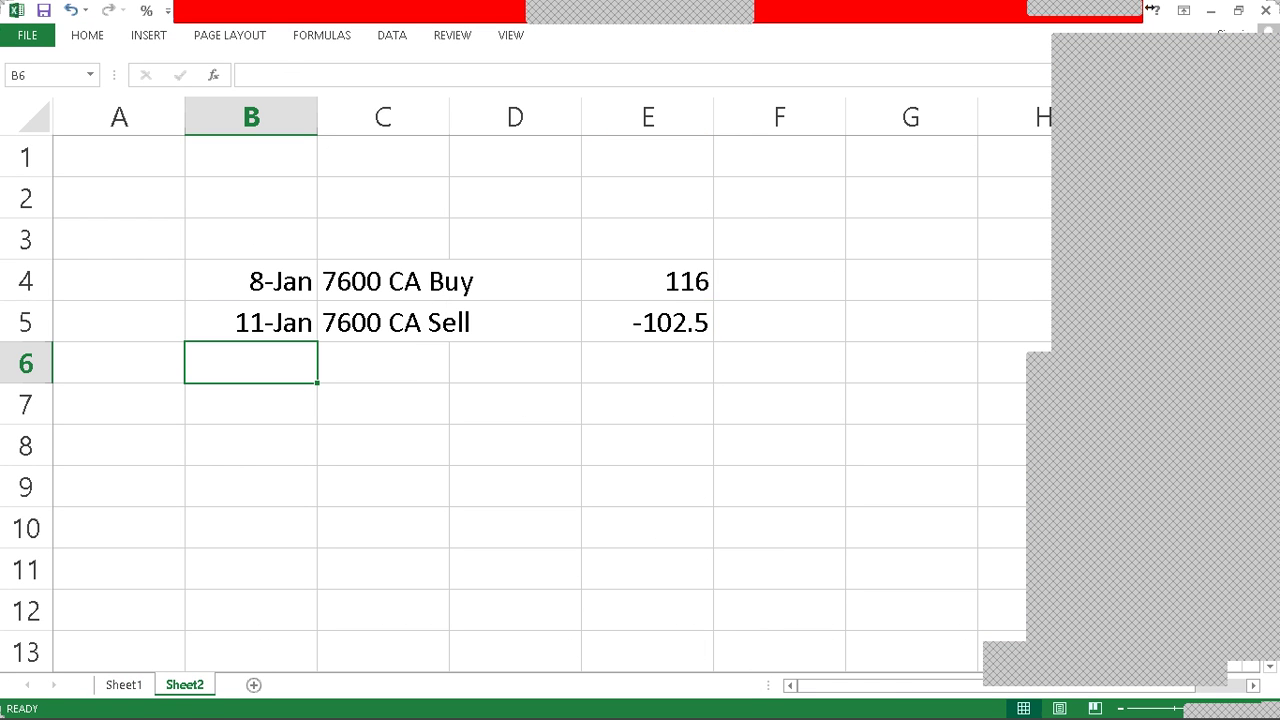
key(F2)
text(13 Jan)
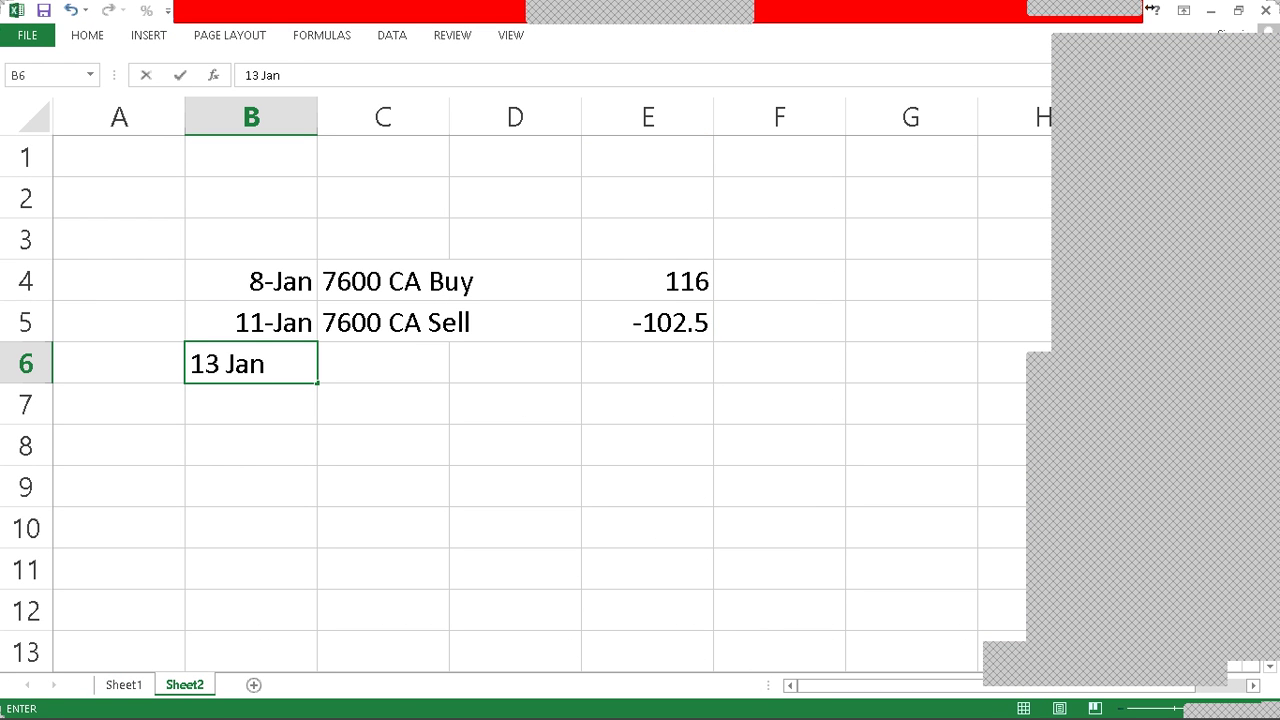
key(Tab)
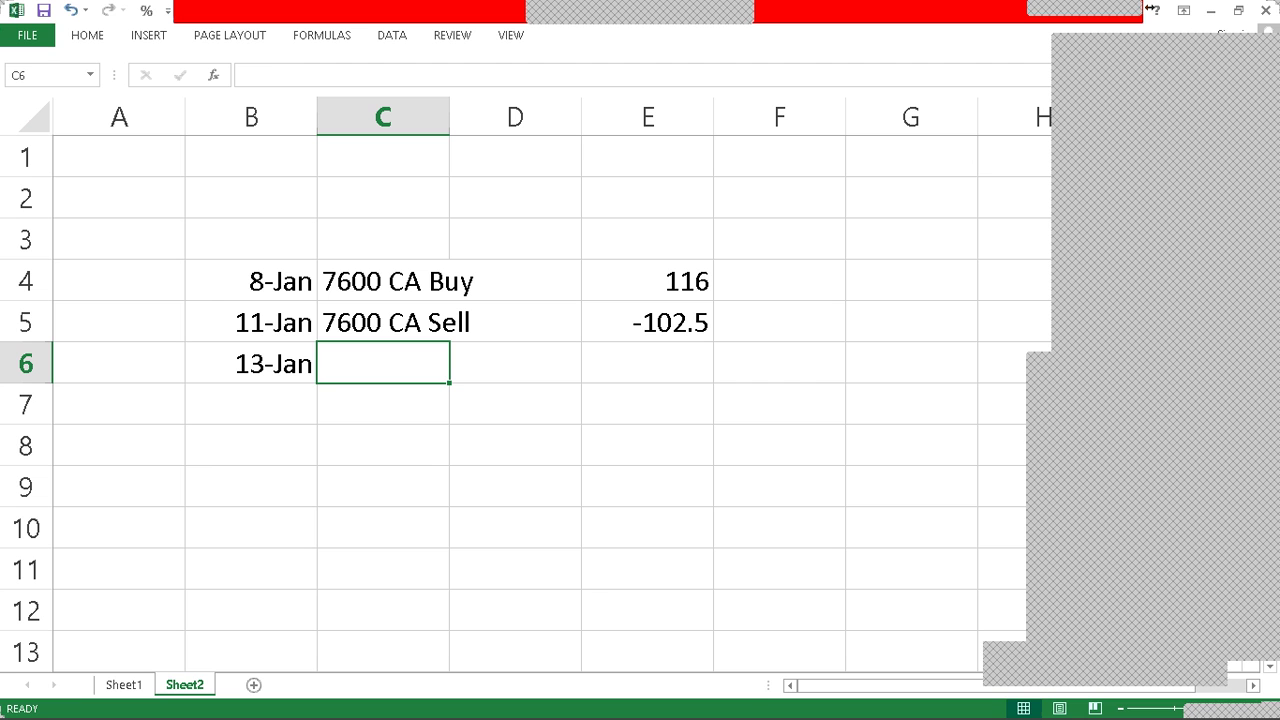
key(ctrl+d)
key(F2)
key(ctrl+shift+Left)
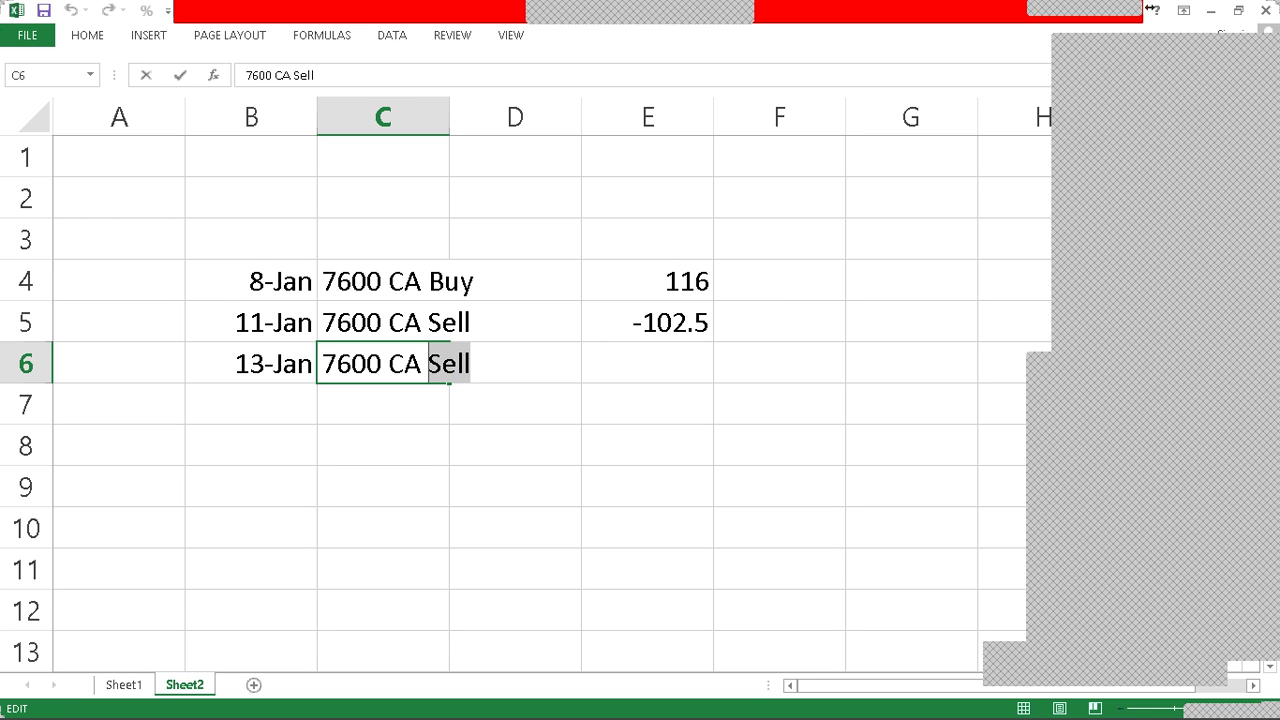
text(Buy)
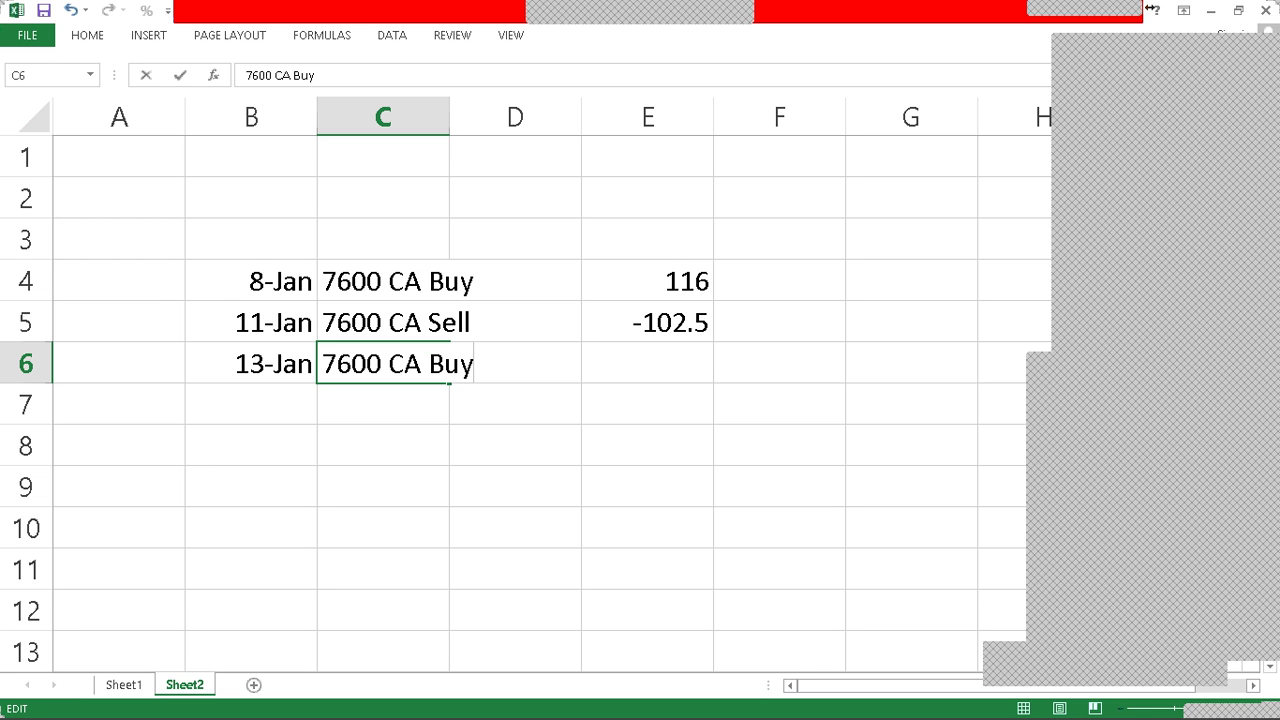
key(Return)
Step: Look up the 13-Jan-16 price of the 7600 strike on Sheet1 for cell E6 on Sheet2
key(Right)
key(Right)
key(Up)
key(ctrl+Page_Up)
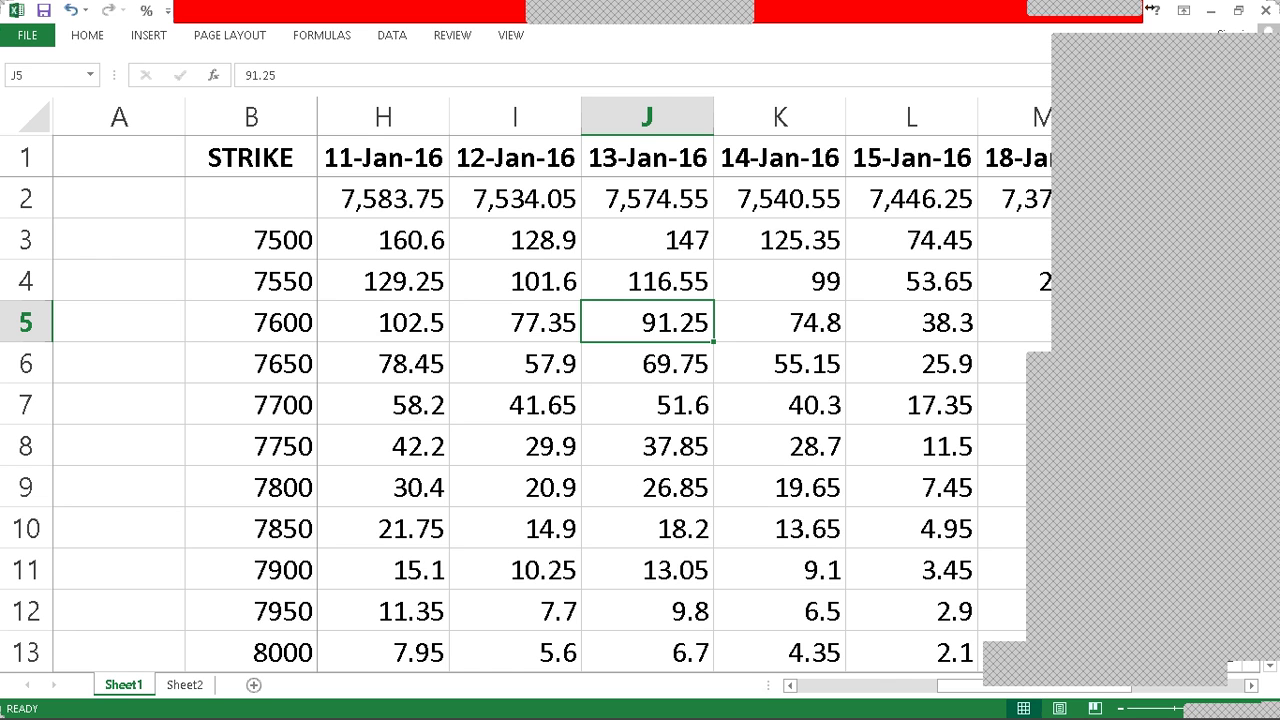
key(ctrl+Page_Down)
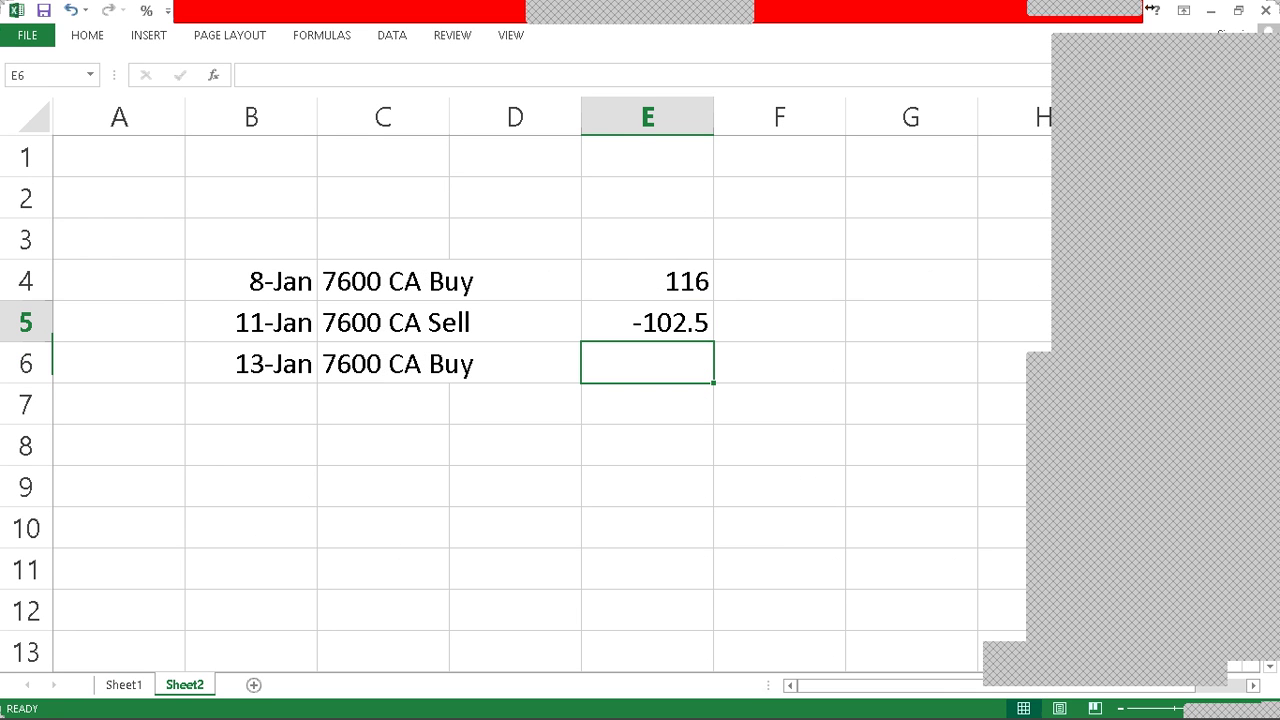
Step: Correct the signs of the first trade's prices by entering -116 in E4 and 102 in E5
key(Up)
key(Up)
text(-116)
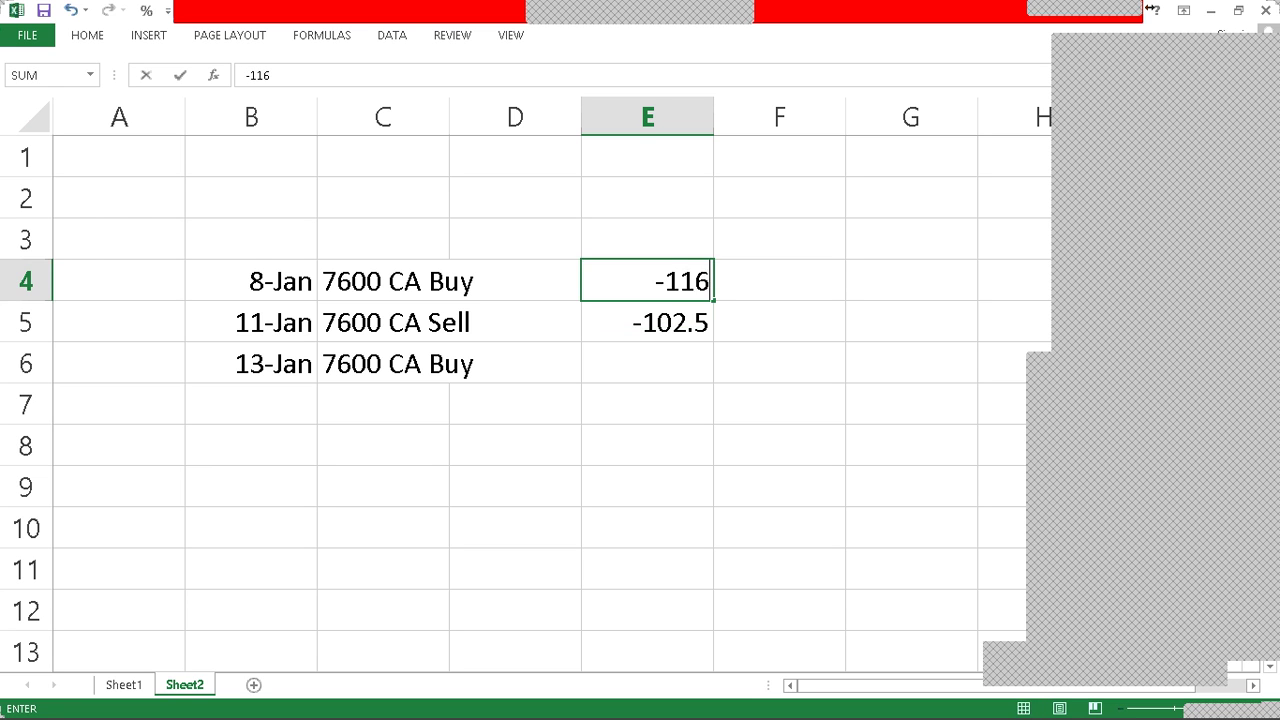
key(Return)
text(102.)
key(Return)
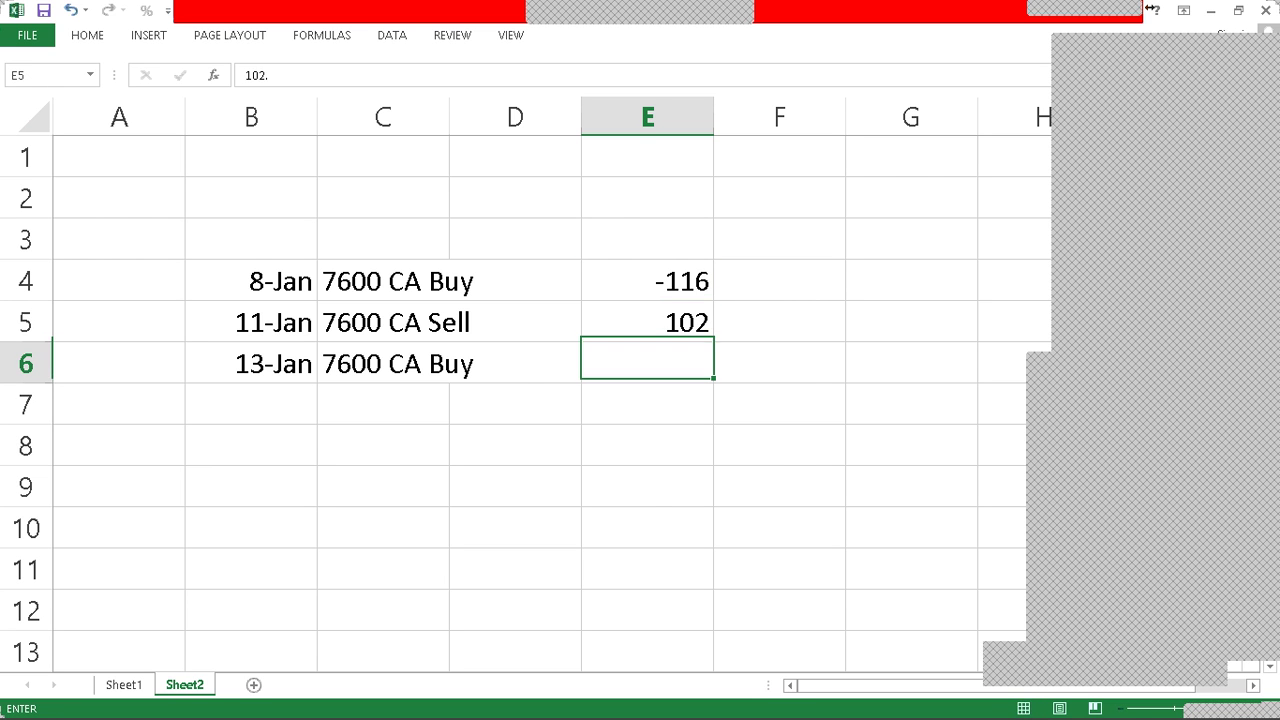
Step: Record the 13-Jan buy price as -91 in cell E6, checking it against Sheet1
key(ctrl+Page_Up)
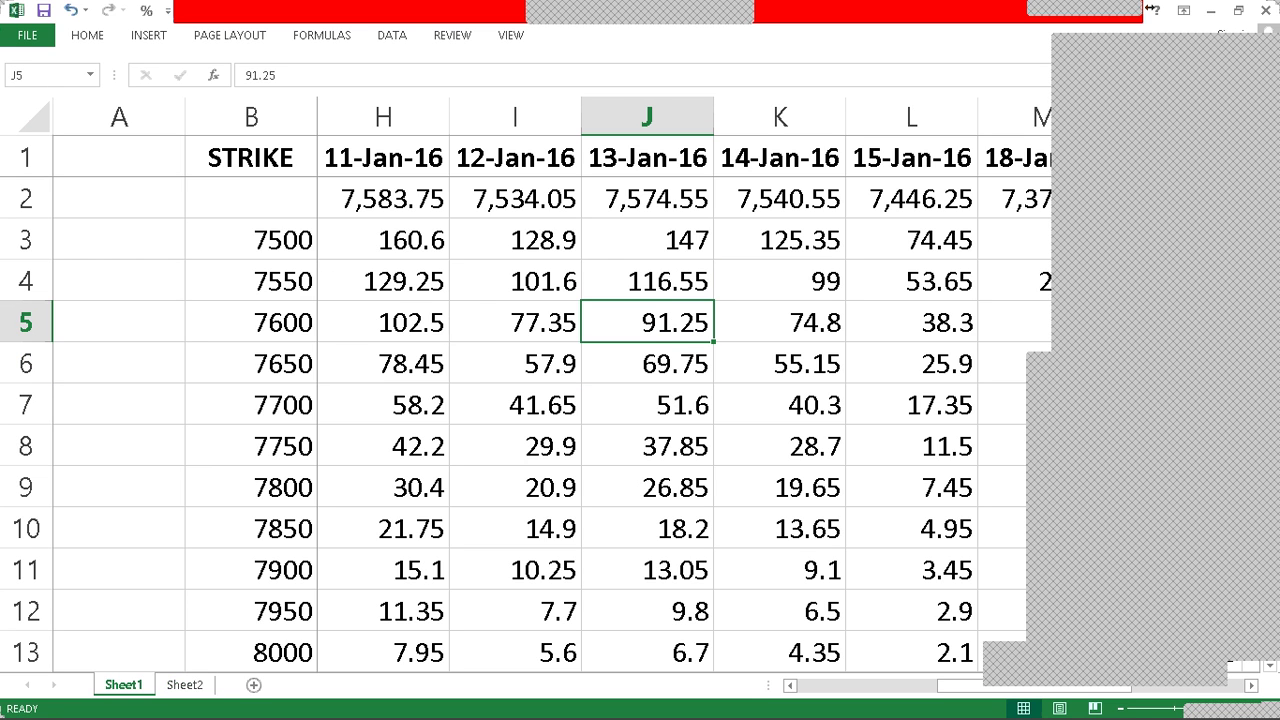
key(ctrl+Page_Down)
text(--91)
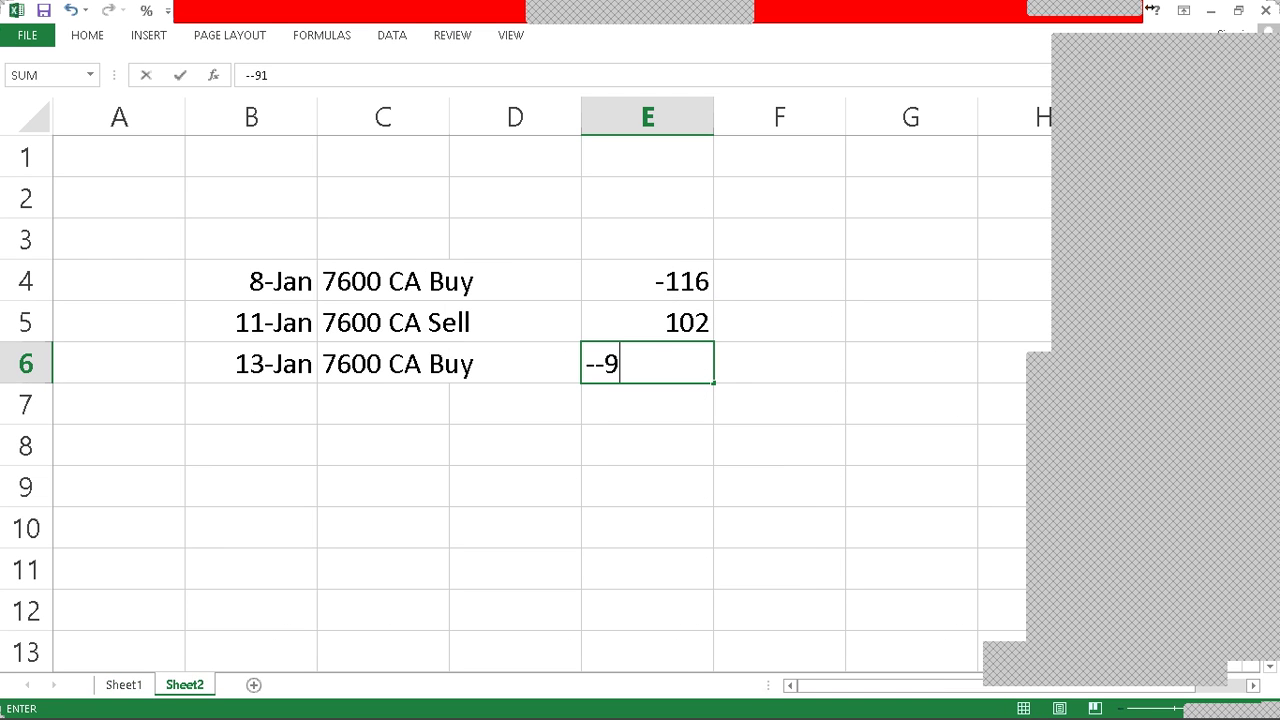
key(Escape)
text(-91)
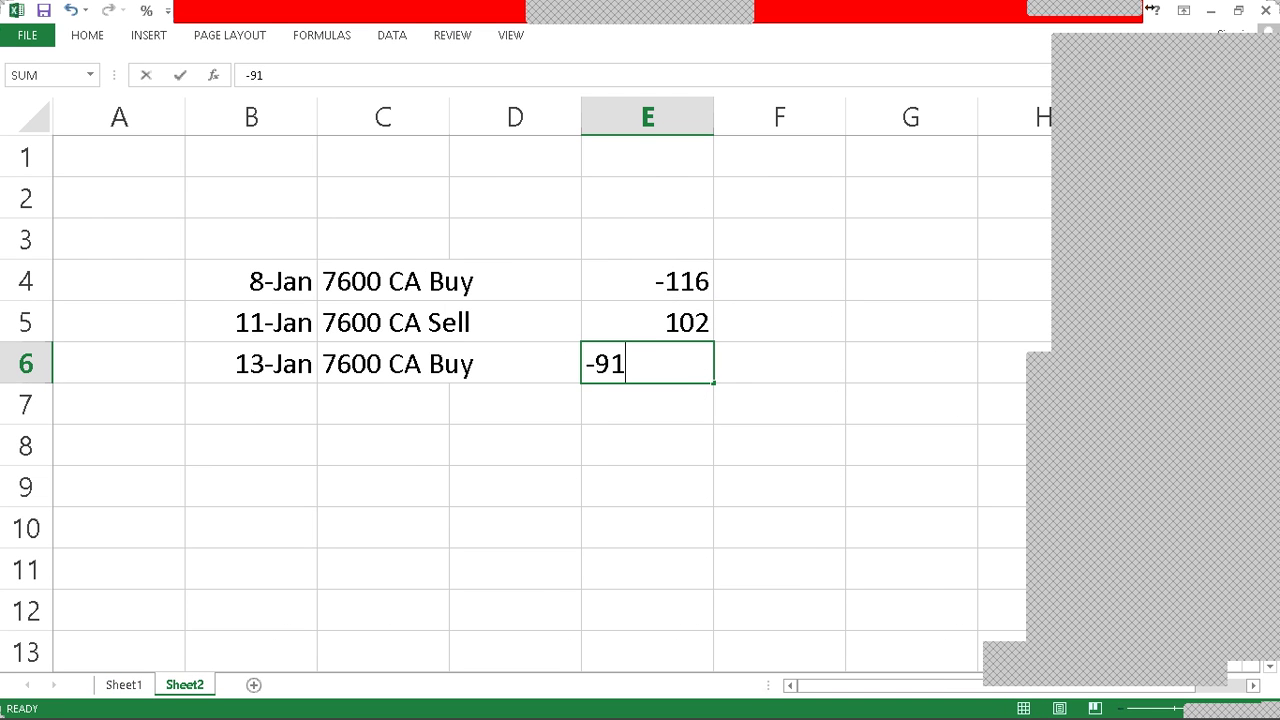
key(Return)
Step: Check the 14-Jan-16 price of the 7600 strike on Sheet1 and enter the date 14 Jan in Sheet2 cell B7
key(ctrl+Page_Up)
key(Right)
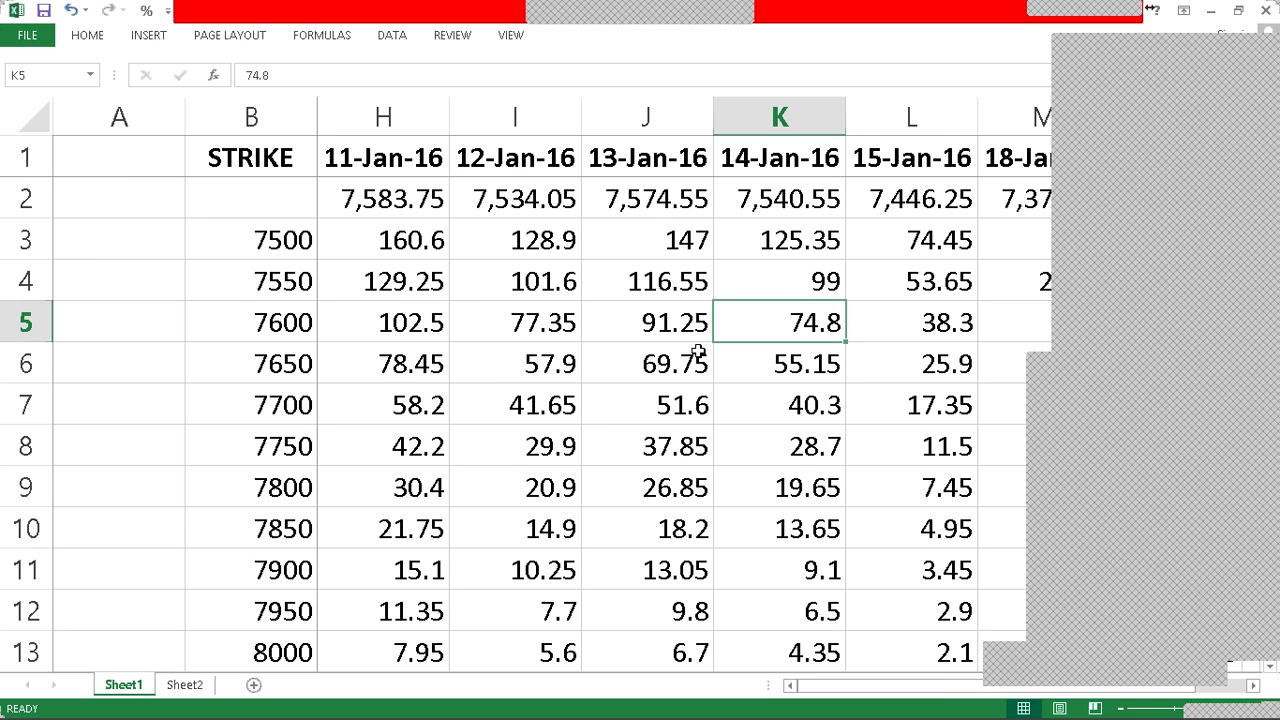
key(ctrl+Page_Down)
key(Left)
key(Left)
key(Left)
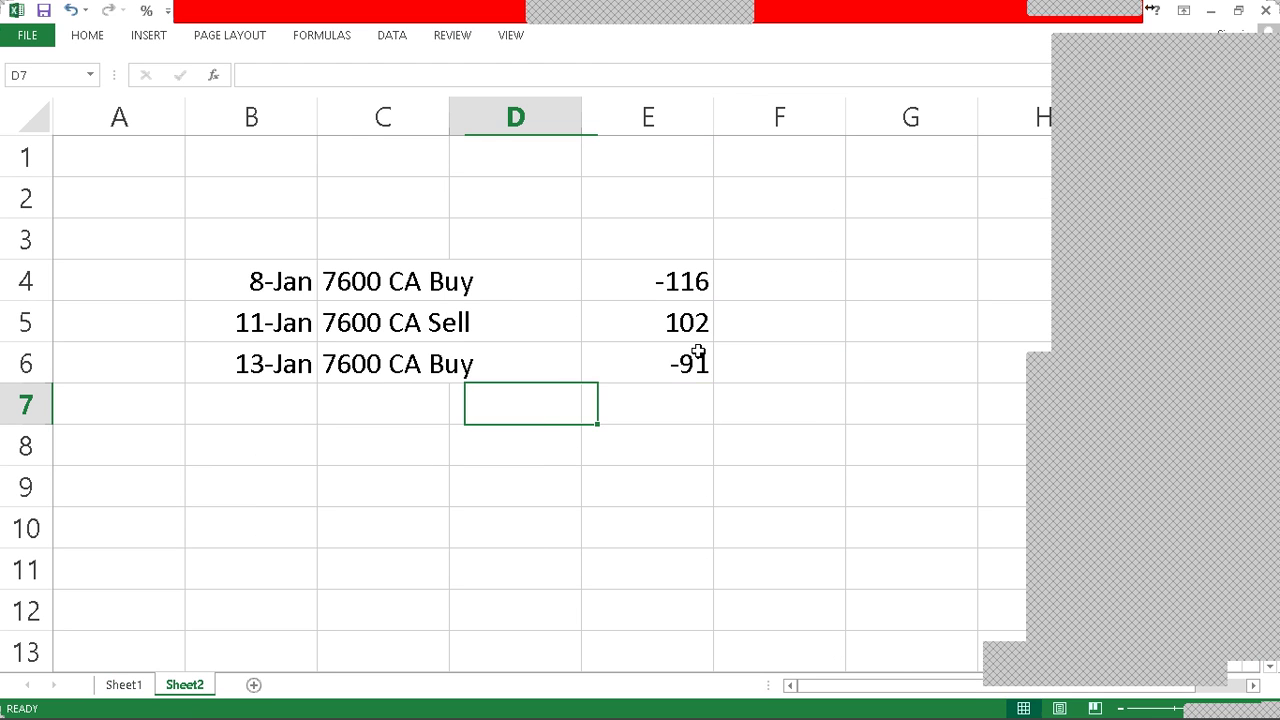
text(14 Jan)
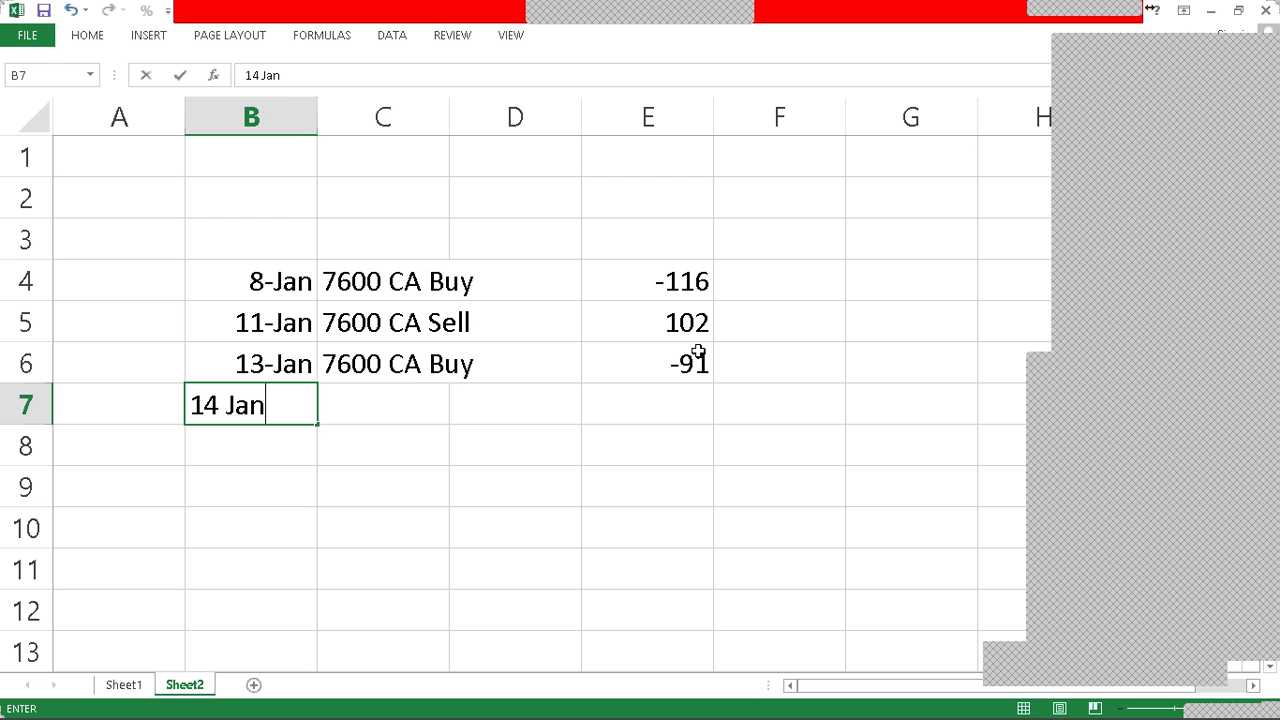
key(Tab)
Step: Copy the trade description from C6 into C7 and change it to "7600 CA Sell"
key(ctrl+apostrophe)
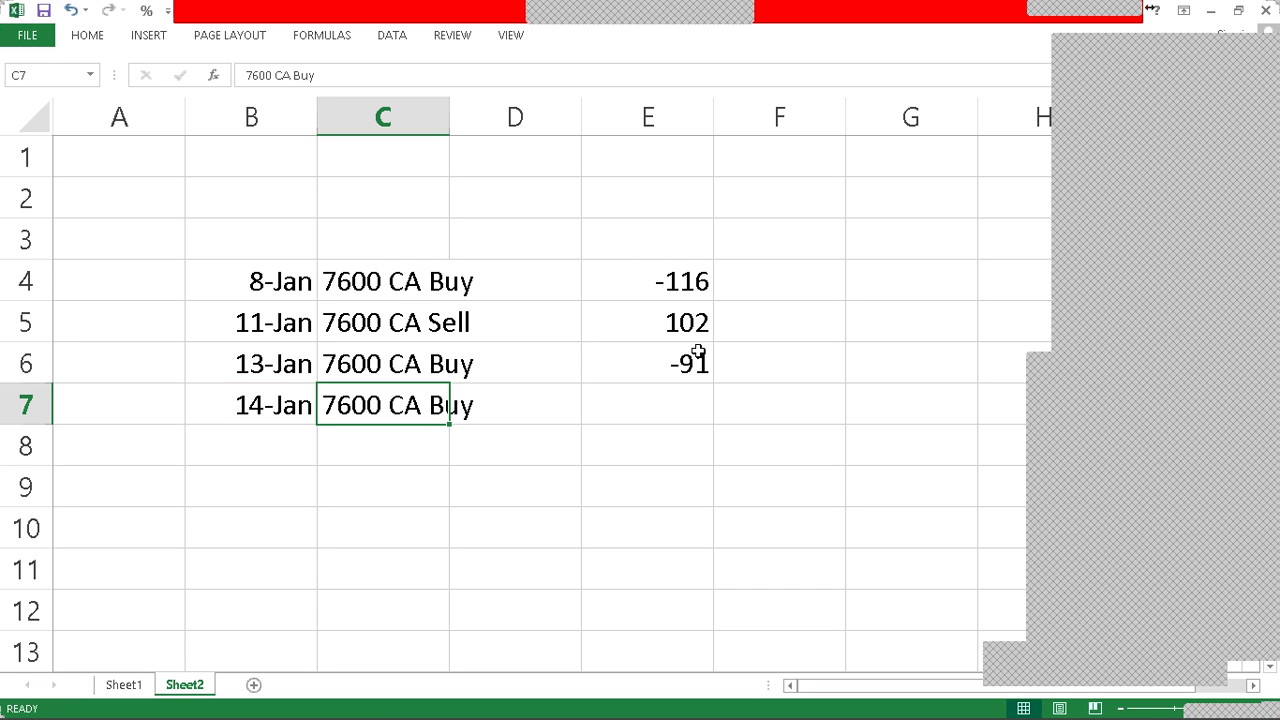
key(ctrl+shift+Left)
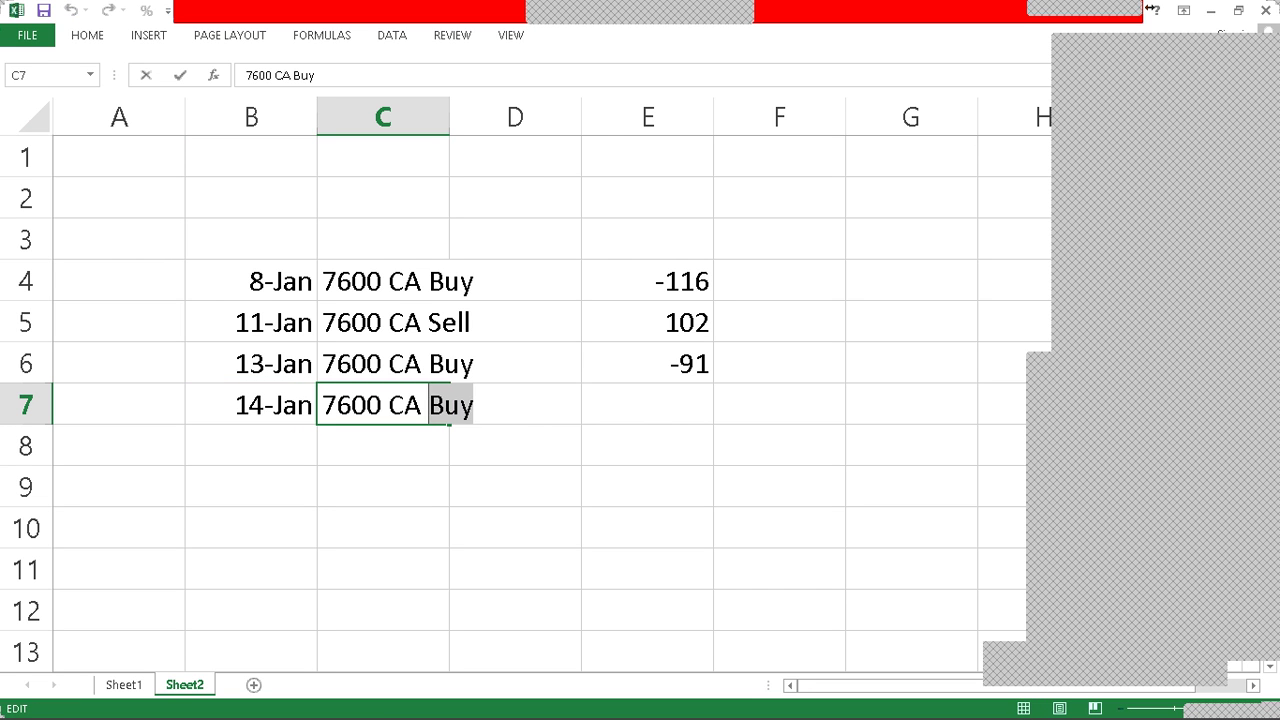
text(Sell)
key(F1)
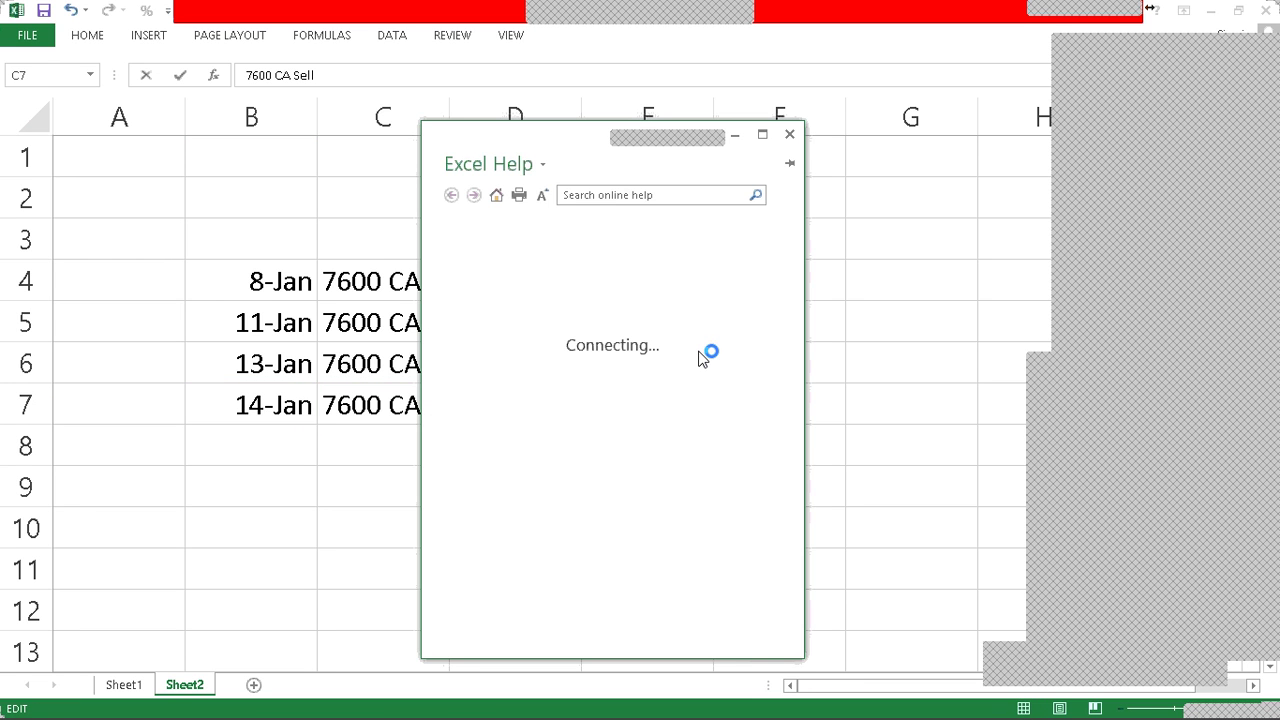
click(790, 134)
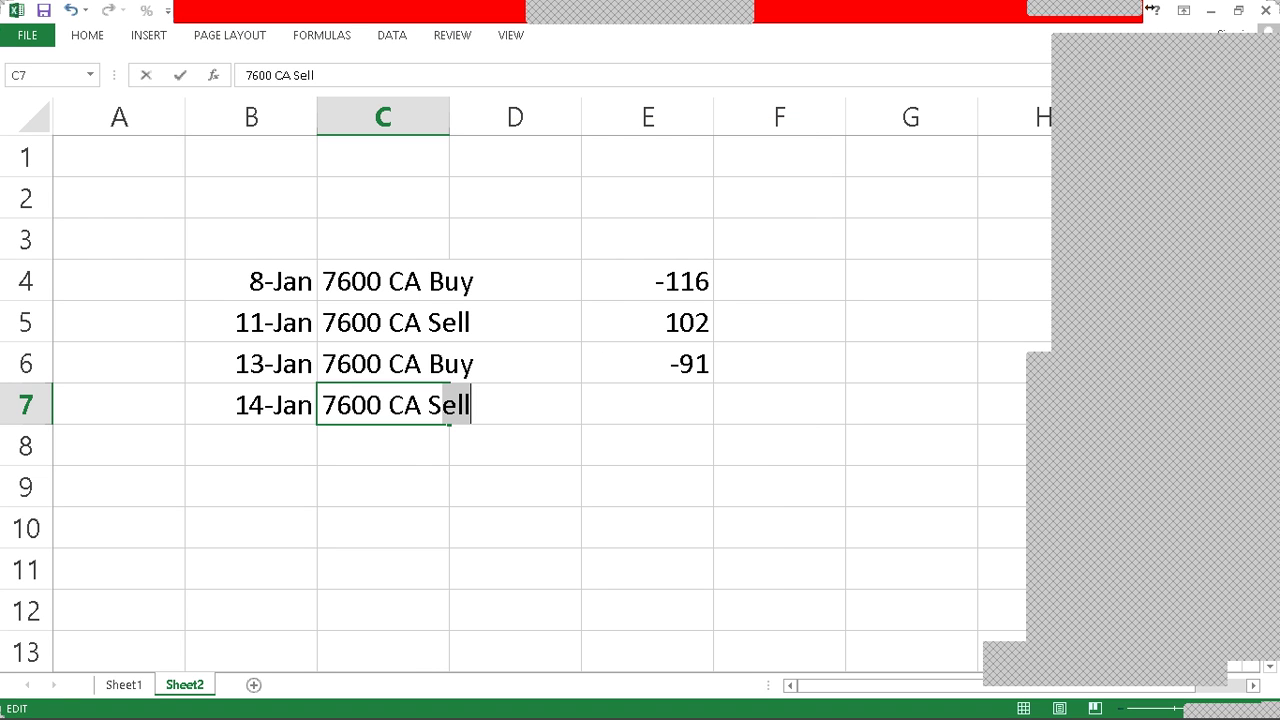
key(Return)
Step: Enter -75 in cell E7 as the 14-Jan sale price, checking it against Sheet1
key(Up)
key(Right)
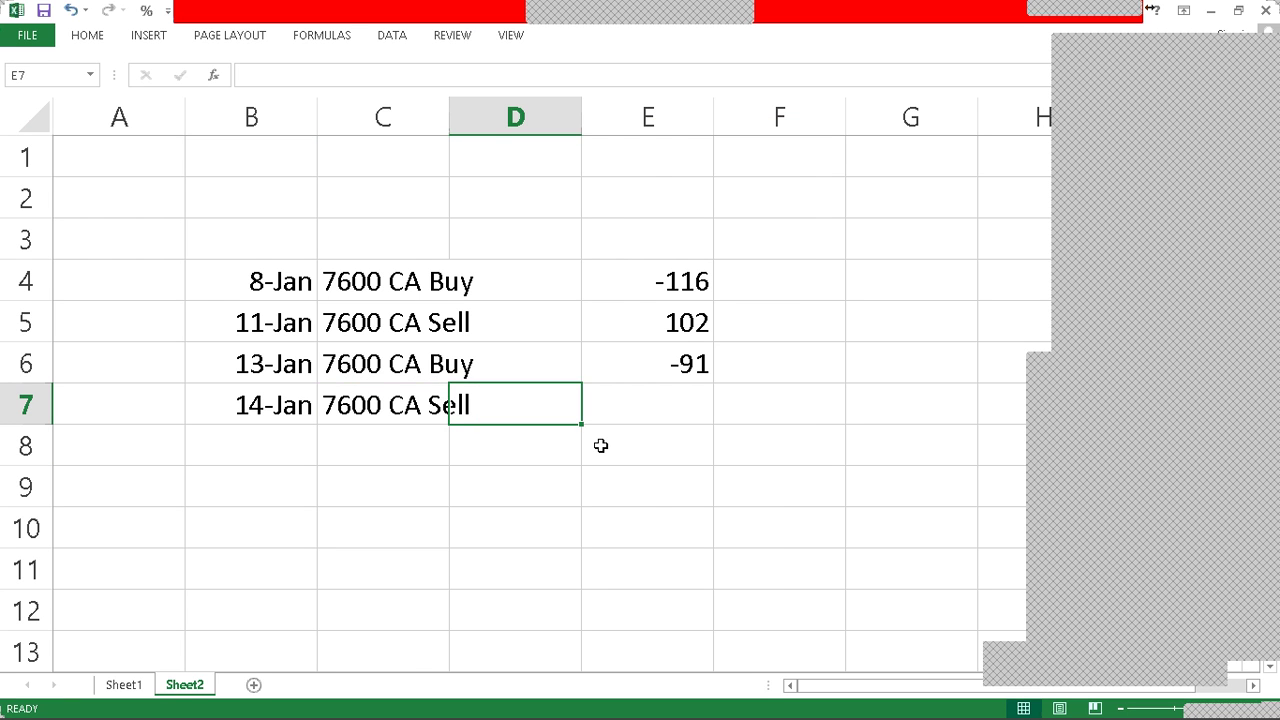
key(Right)
key(ctrl+Page_Up)
key(ctrl+Page_Down)
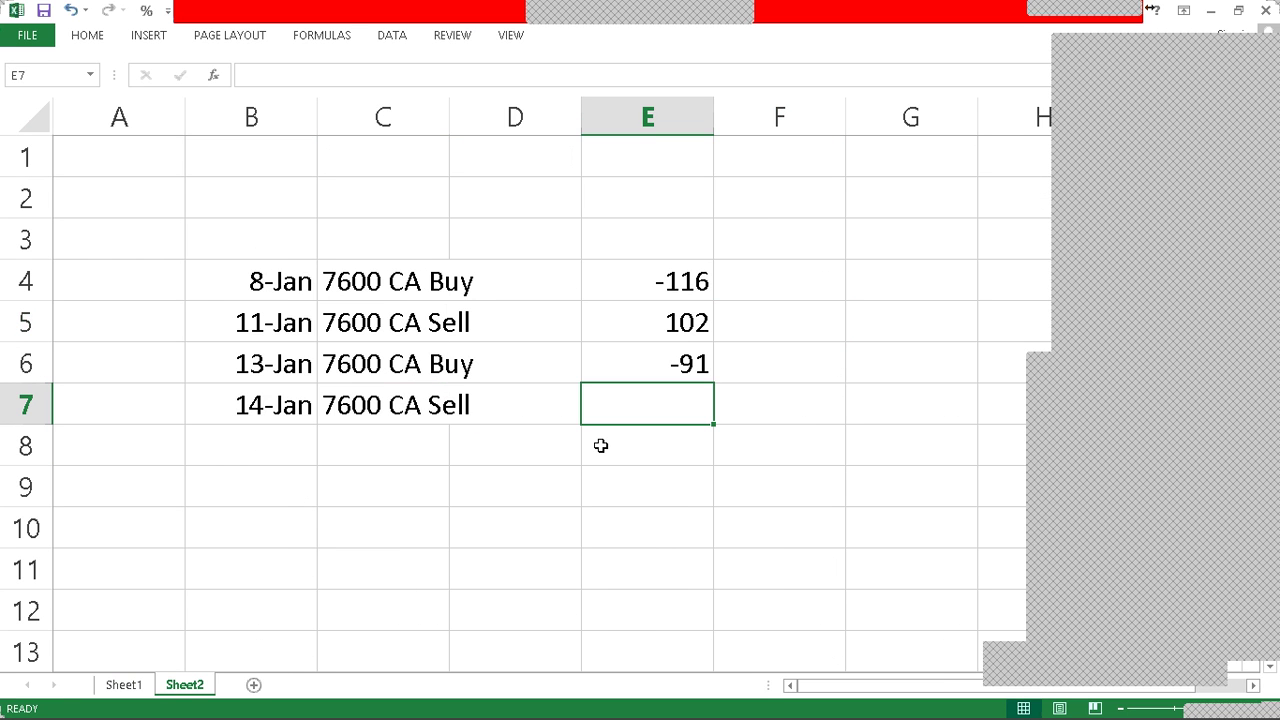
text(-75)
key(Return)
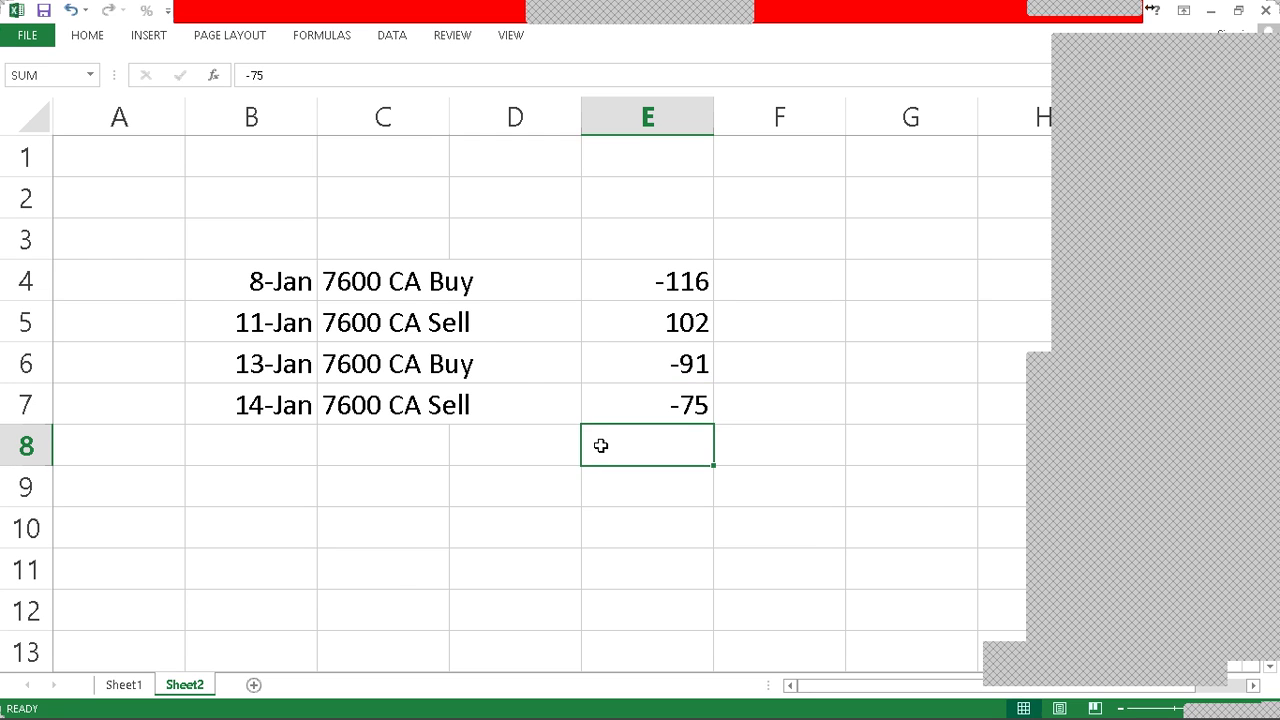
Step: Go to cell B8 on Sheet2 and scan the Sheet1 7600-strike row through 25-Jan-16 for the next entry
key(Left)
key(Left)
key(Left)
key(ctrl+Page_Up)
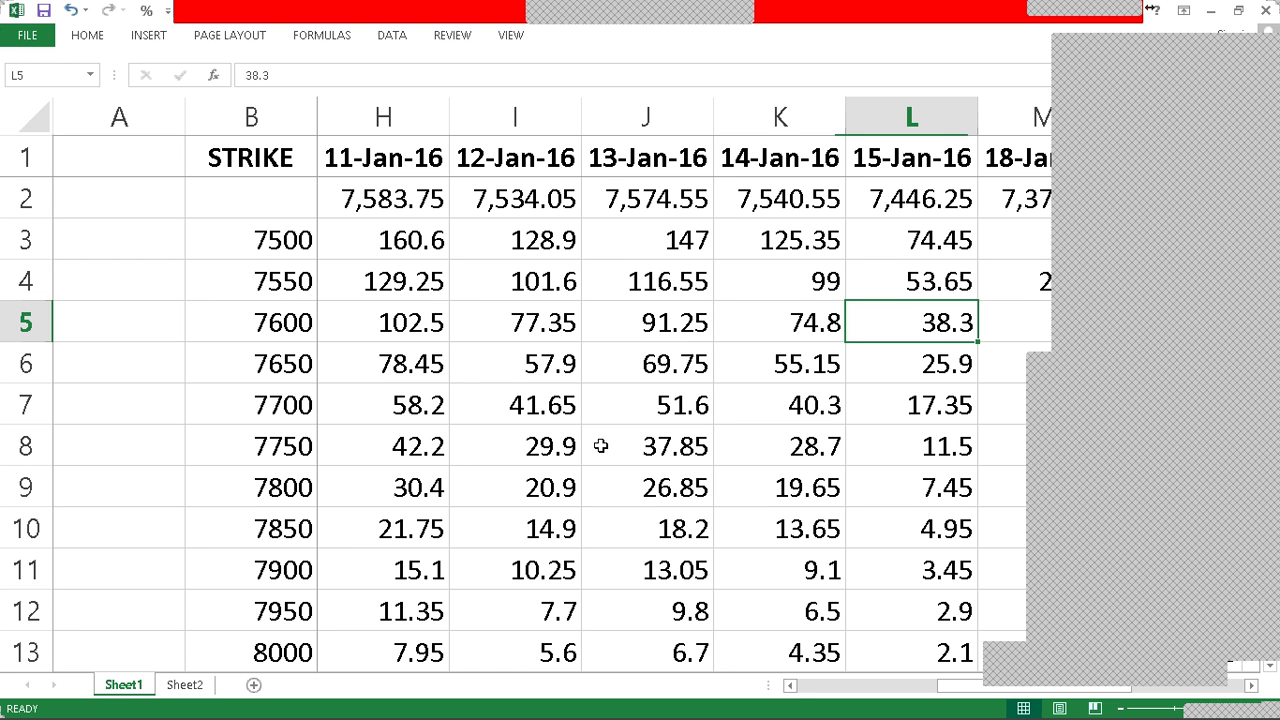
key(Right)
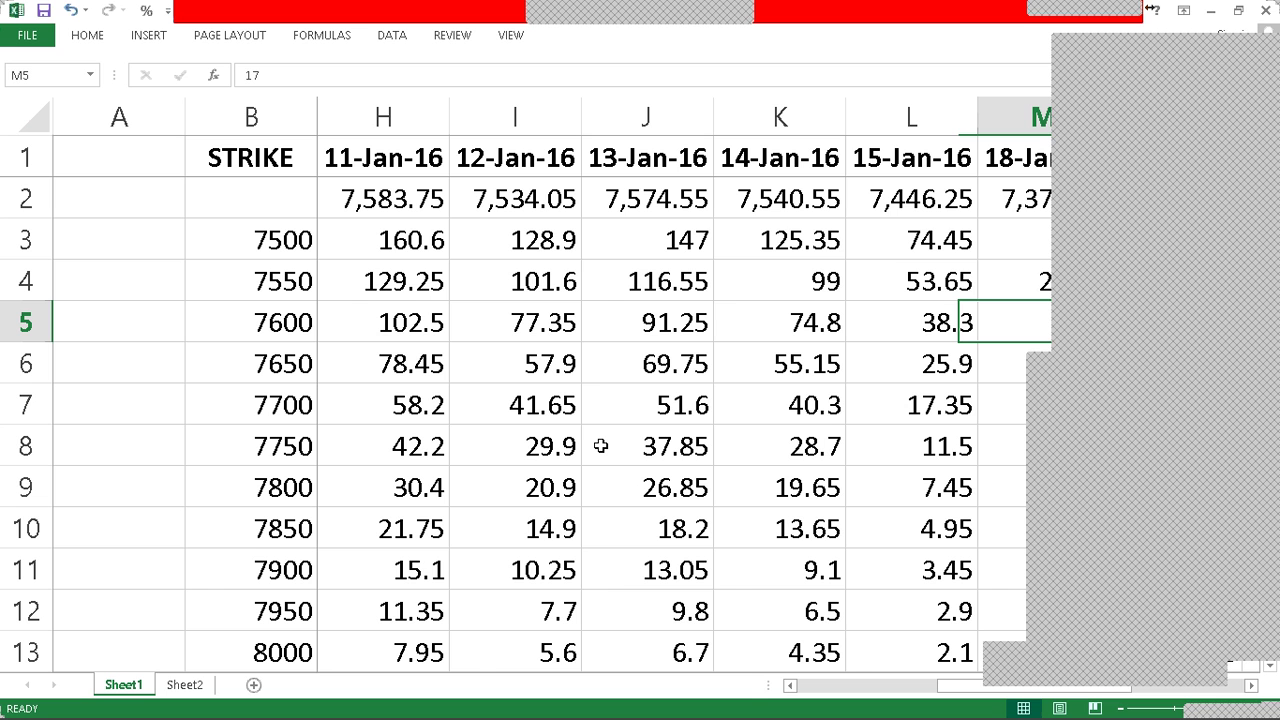
key(Right)
key(Right)
key(Right)
key(Right)
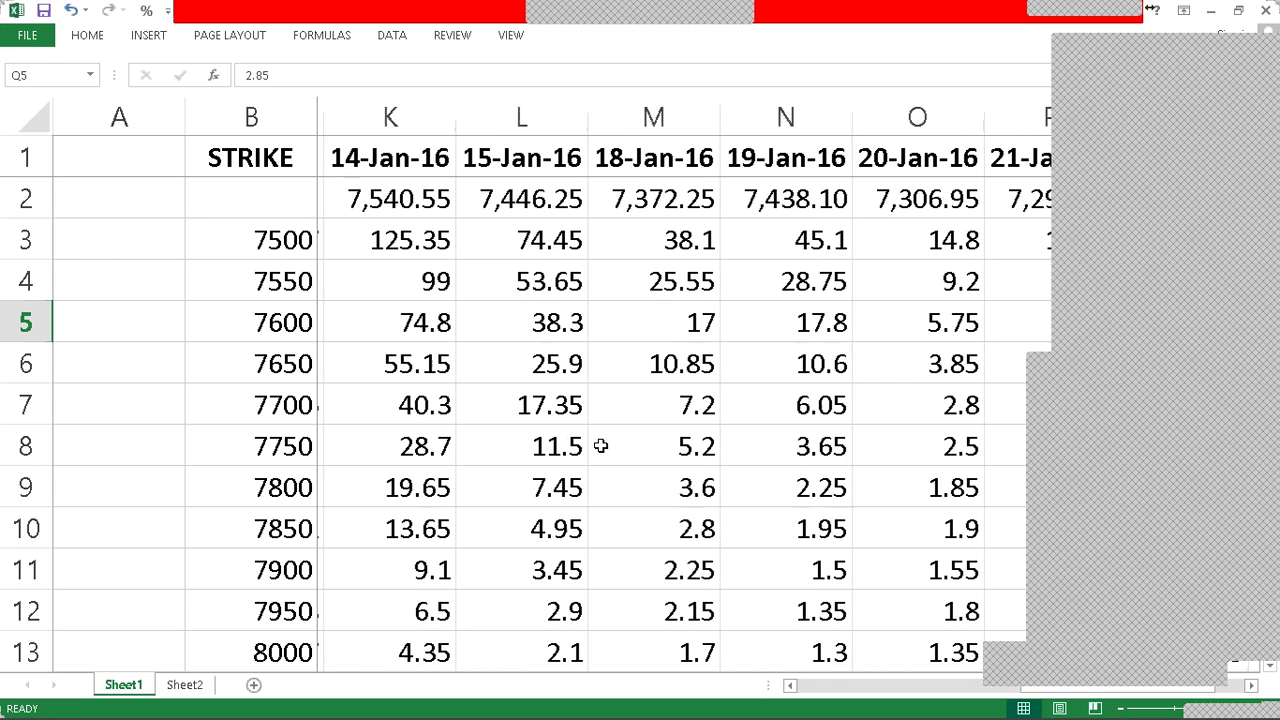
Step: Recheck the Sheet1 columns for 14-Jan-16, 15-Jan-16 and 18-Jan-16 to find the next buying day
key(Left)
key(Left)
key(Left)
key(Left)
key(Left)
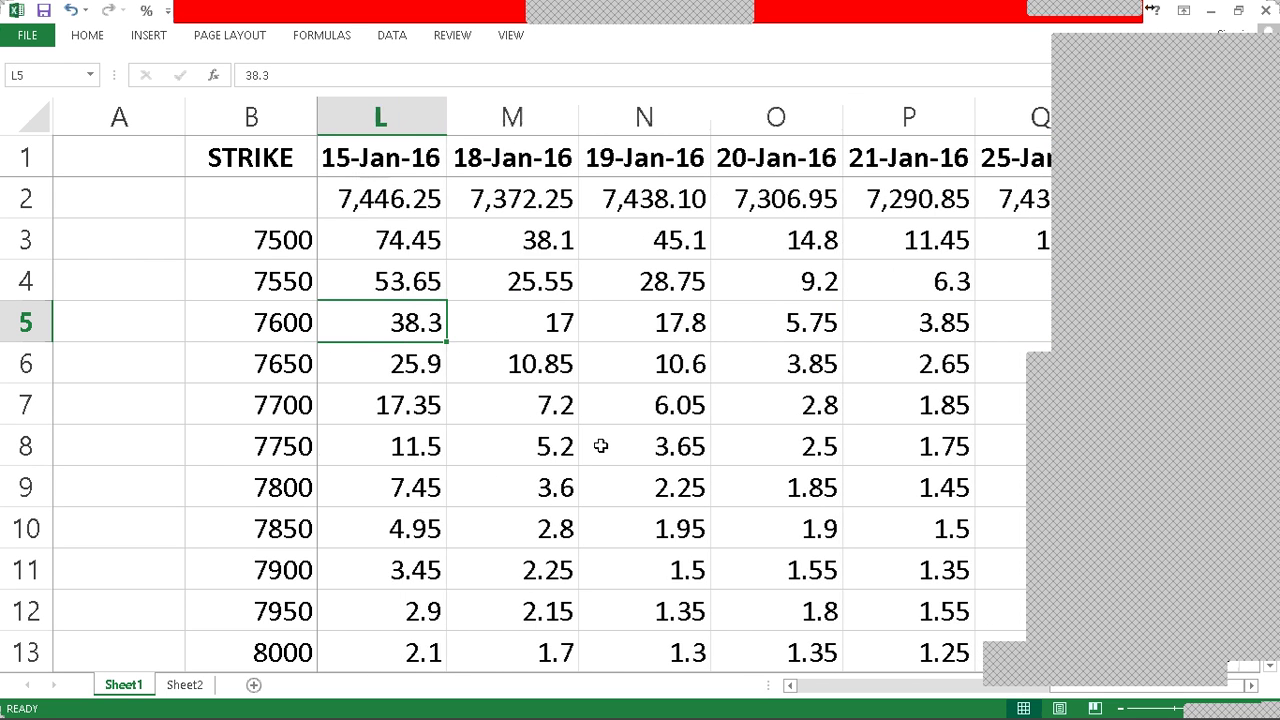
key(Left)
key(Right)
key(Right)
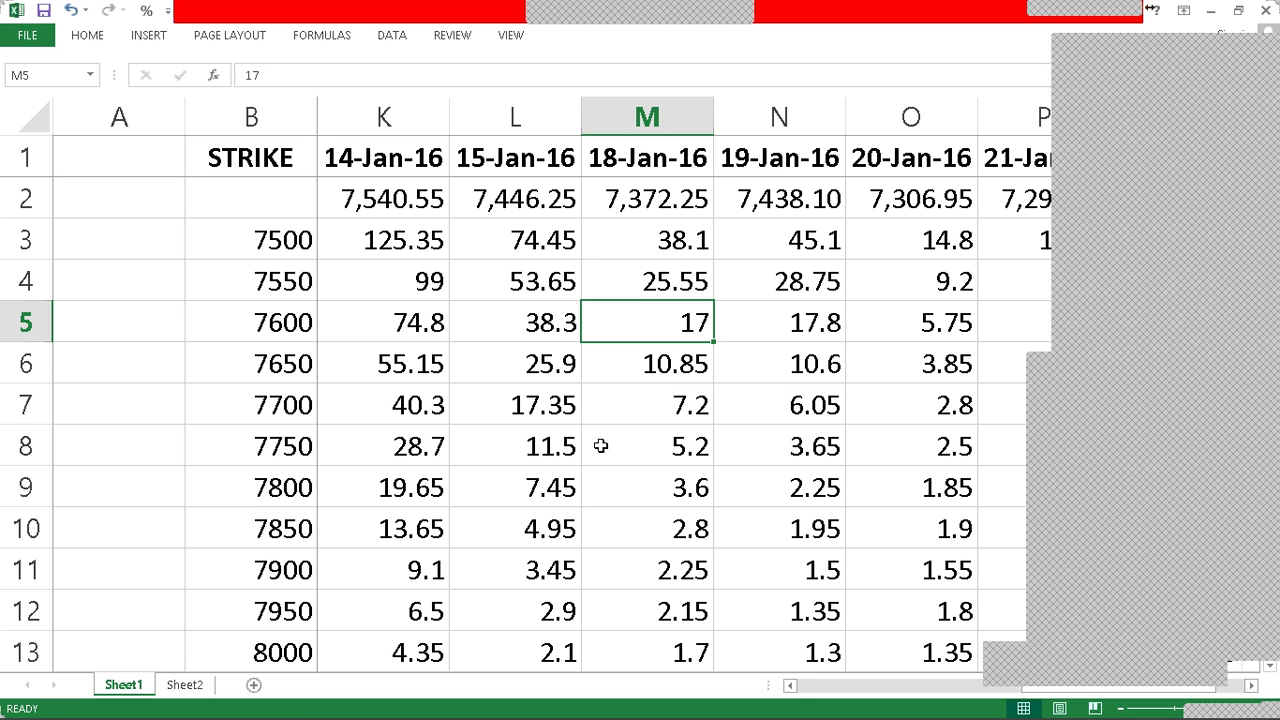
Step: Examine the Sheet1 call prices for 19-Jan-16 at the 7500, 7550 and 7600 strikes
key(Right)
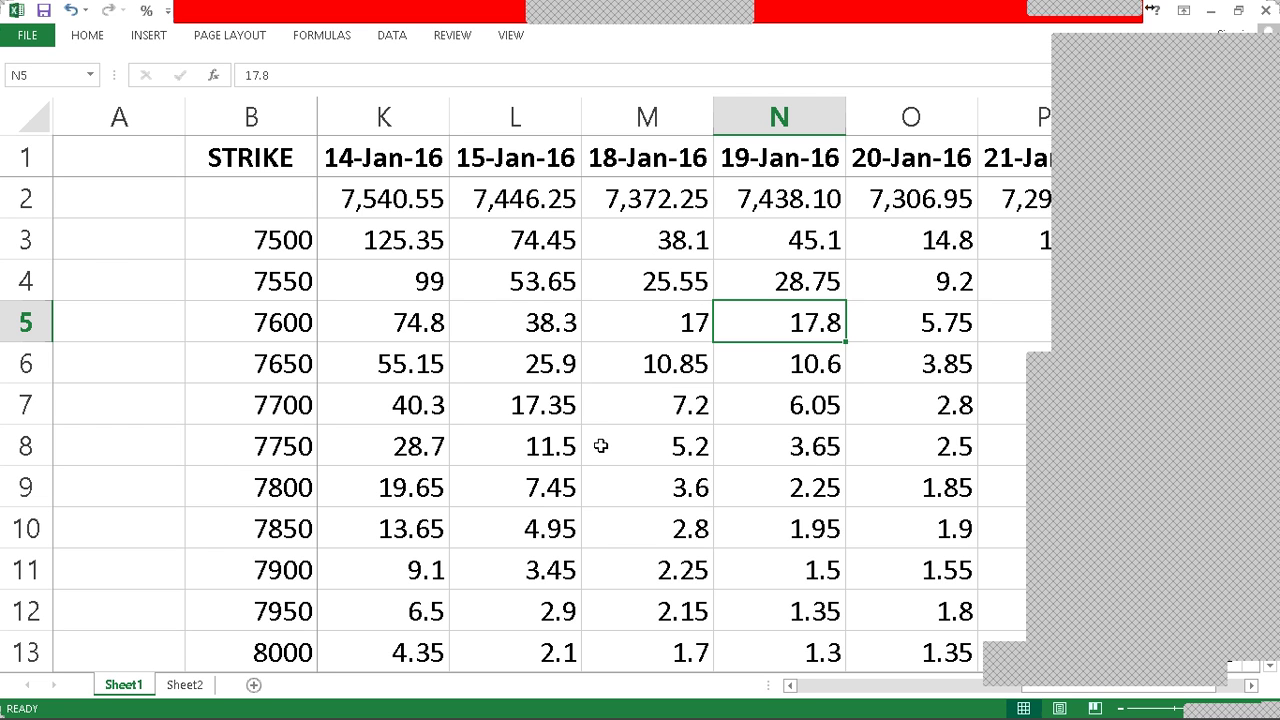
key(Up)
key(Up)
key(Up)
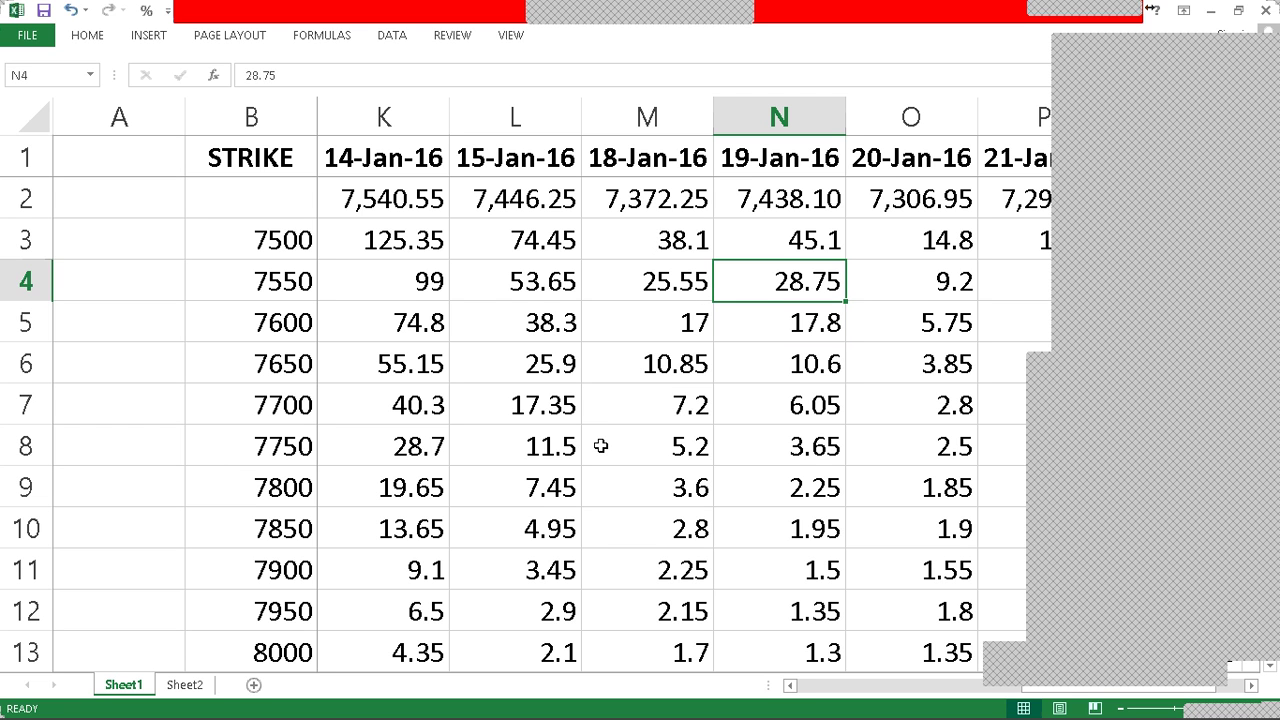
key(Down)
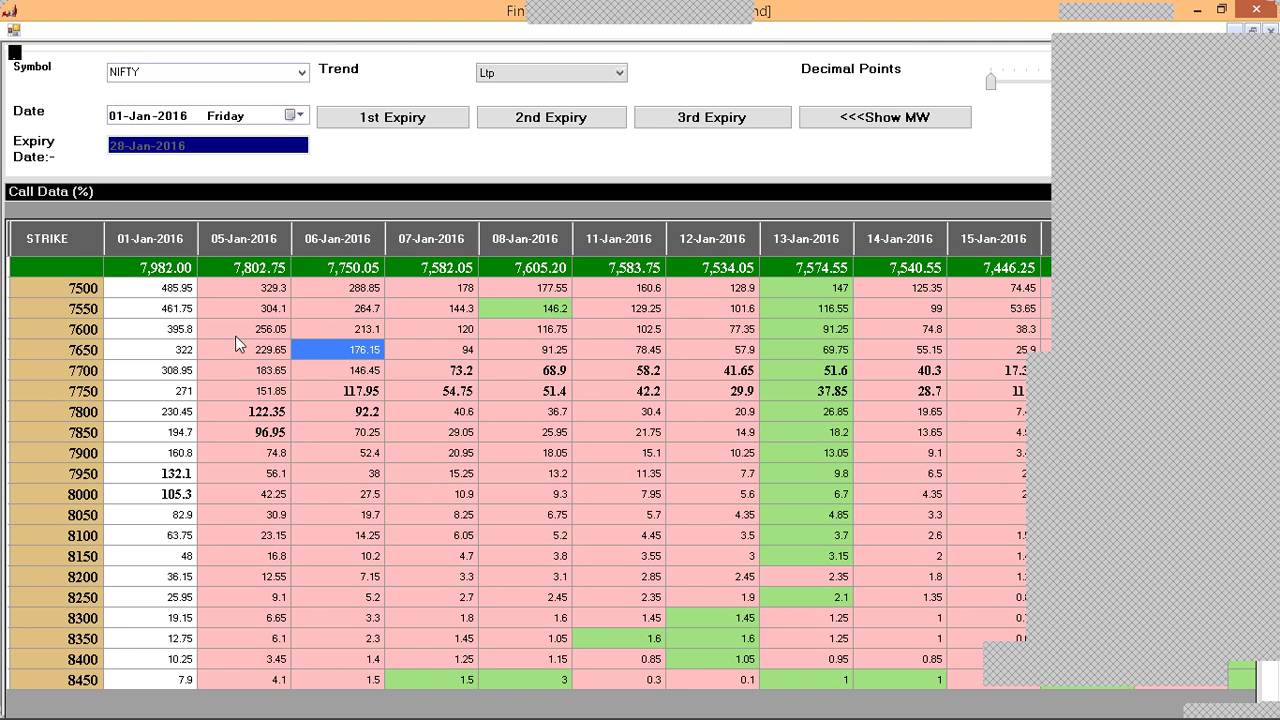
Step: Switch to the option data program, review the January 2016 Nifty call table, reload its first expiry, and return to Excel
click(597, 480)
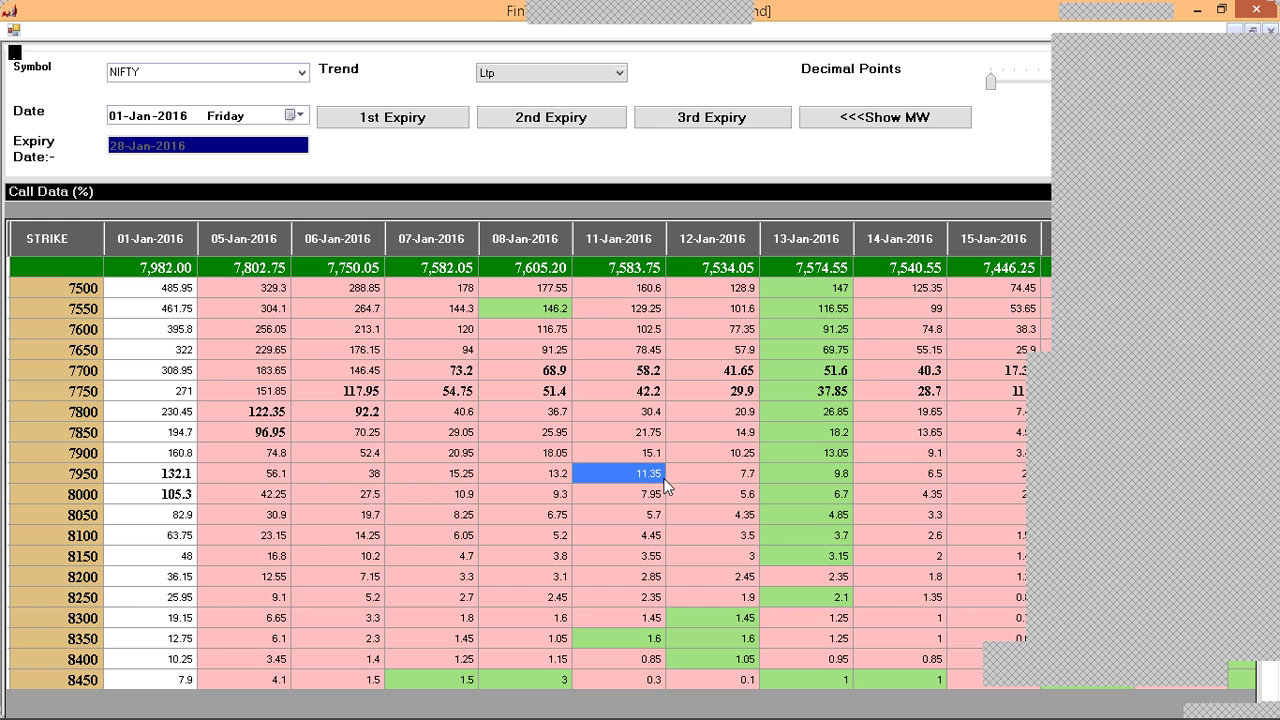
scroll(660, 485, right, 3)
scroll(667, 487, right, 2)
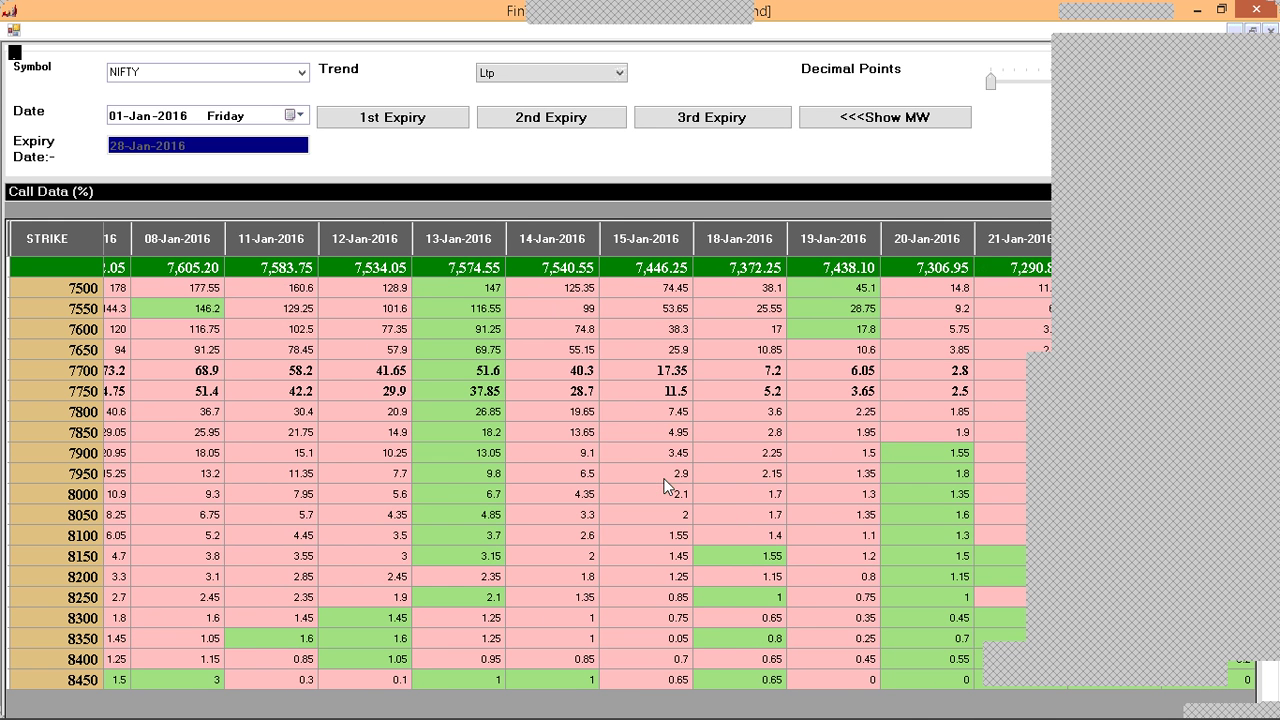
key(Home)
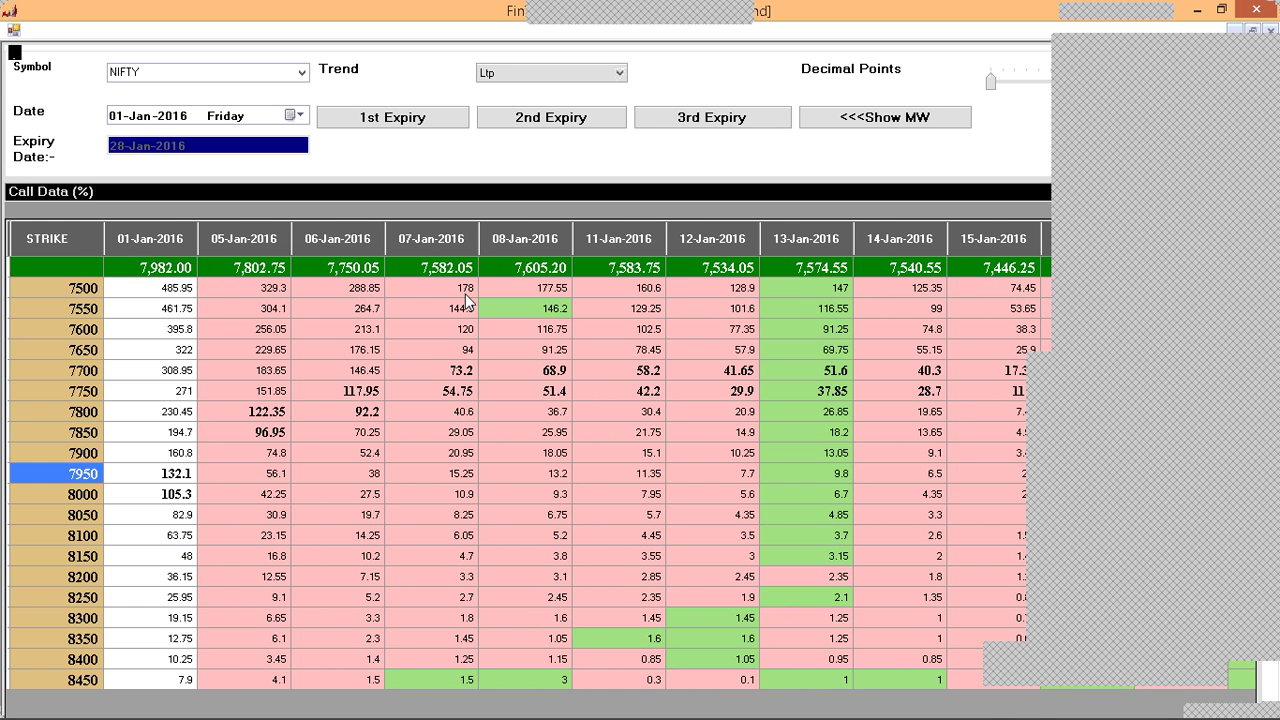
click(394, 118)
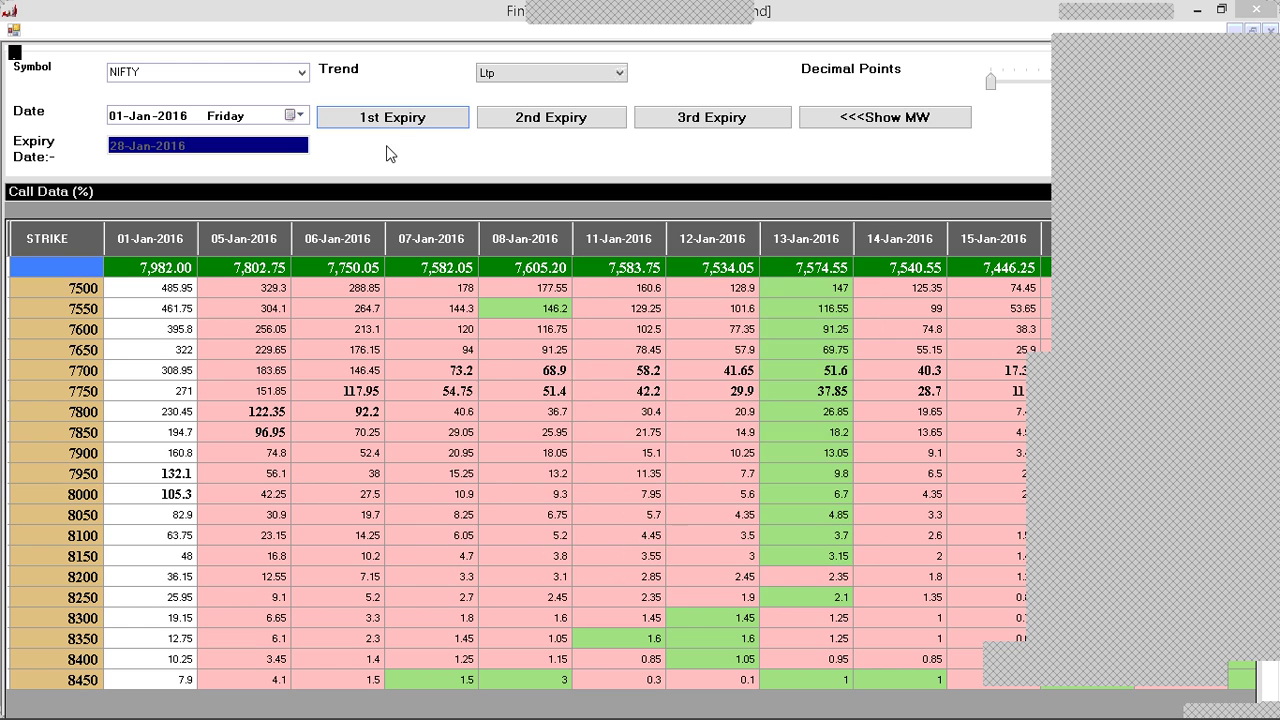
click(834, 575)
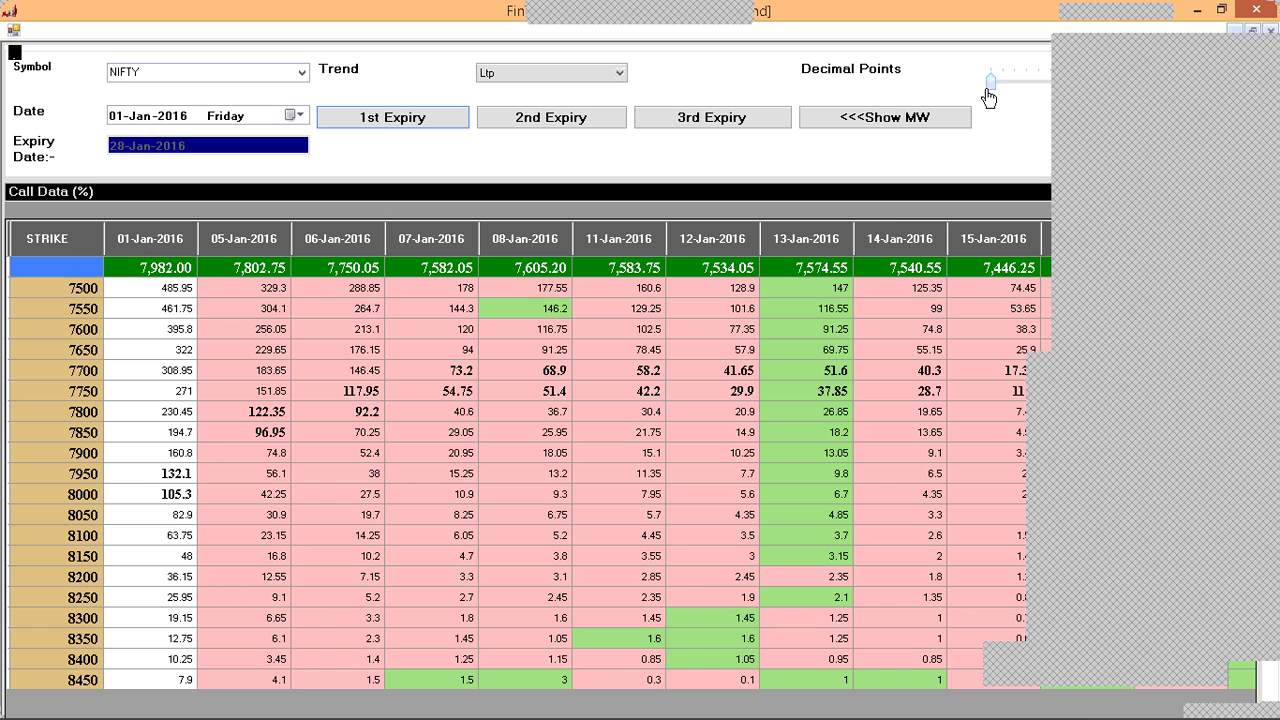
key(alt+Tab)
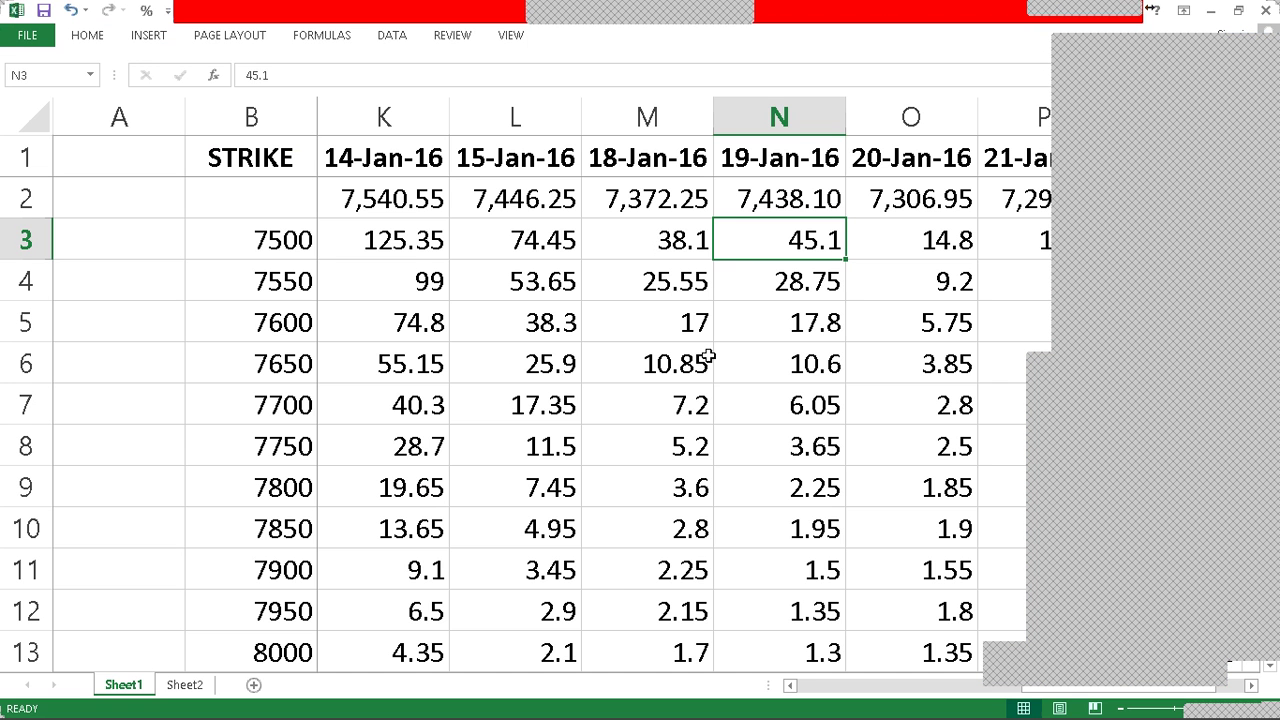
Step: Scan the 7500-strike row of Sheet1 out to the last January dates and back to column A
key(Right)
key(Right)
key(Right)
key(Right)
key(Right)
key(Right)
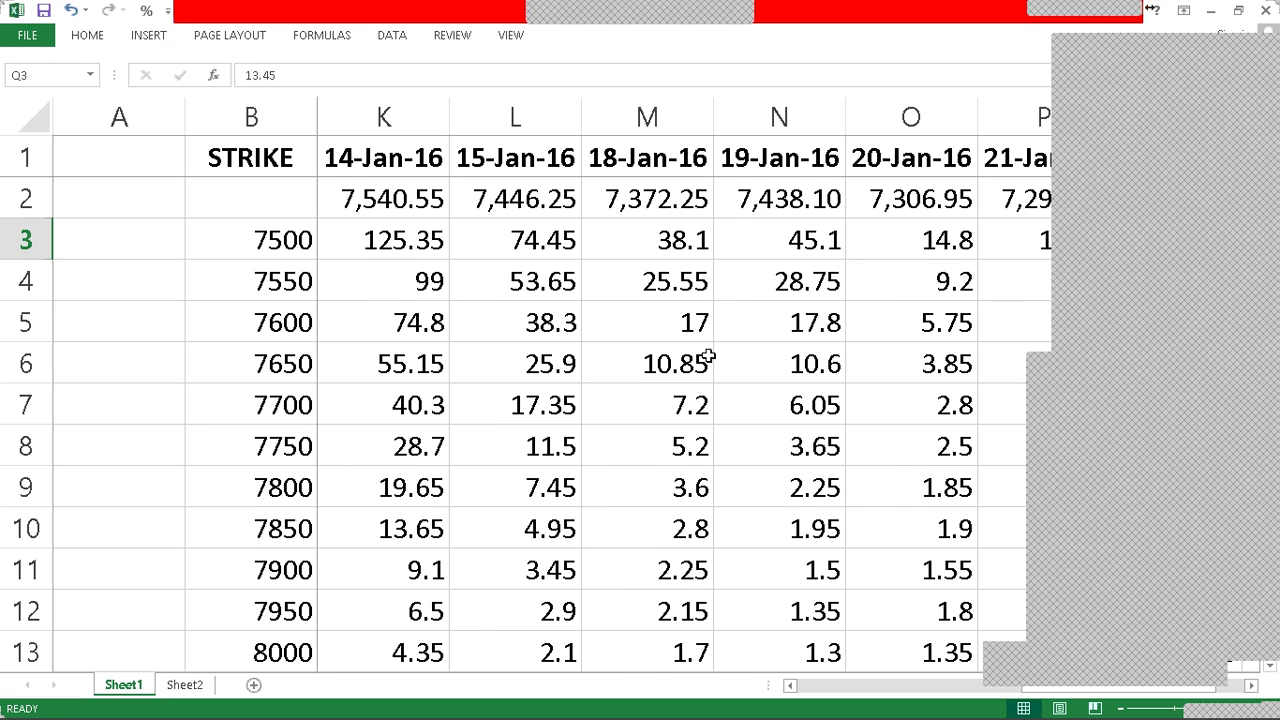
key(Left)
key(Left)
key(Left)
key(Left)
key(Left)
key(Left)
key(Left)
key(Left)
key(Left)
key(Left)
key(Left)
key(Left)
key(Left)
key(Left)
key(Left)
key(Left)
key(Left)
key(Left)
key(Left)
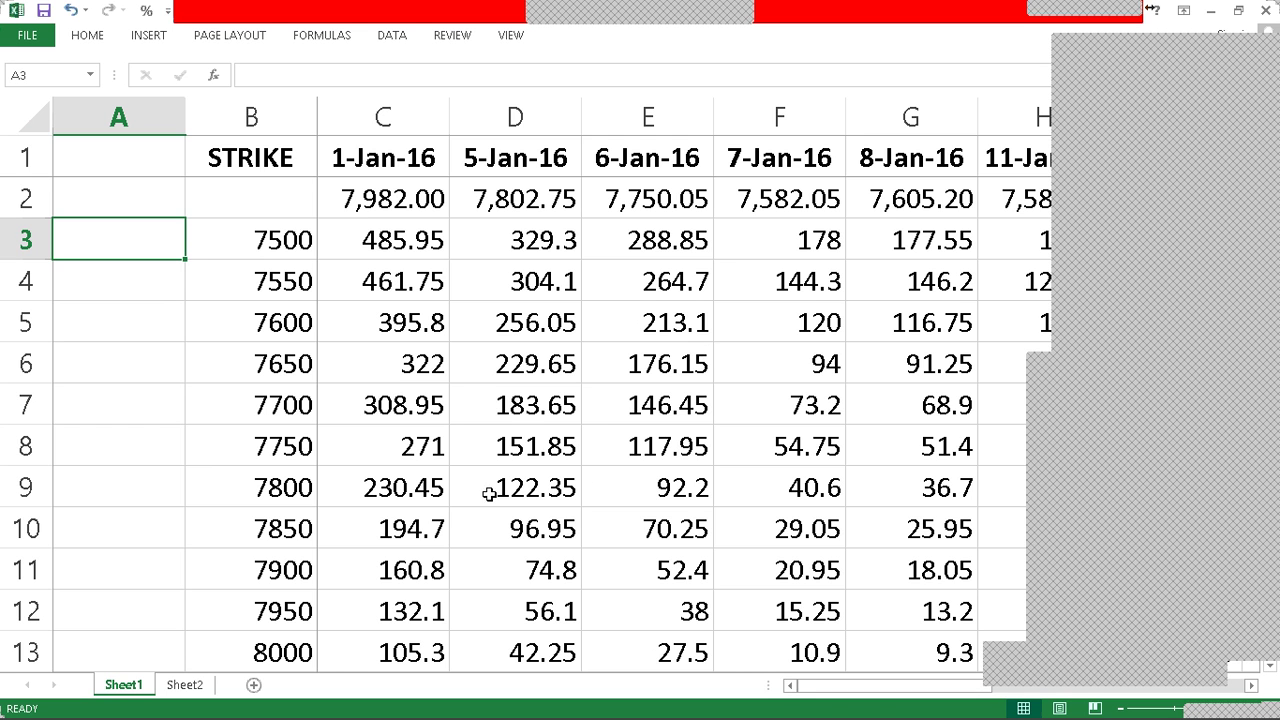
Step: Delete the January 2016 price table from cell B1 onward on Sheet1
key(ctrl+a)
scroll(457, 323, right, 9)
click(287, 162)
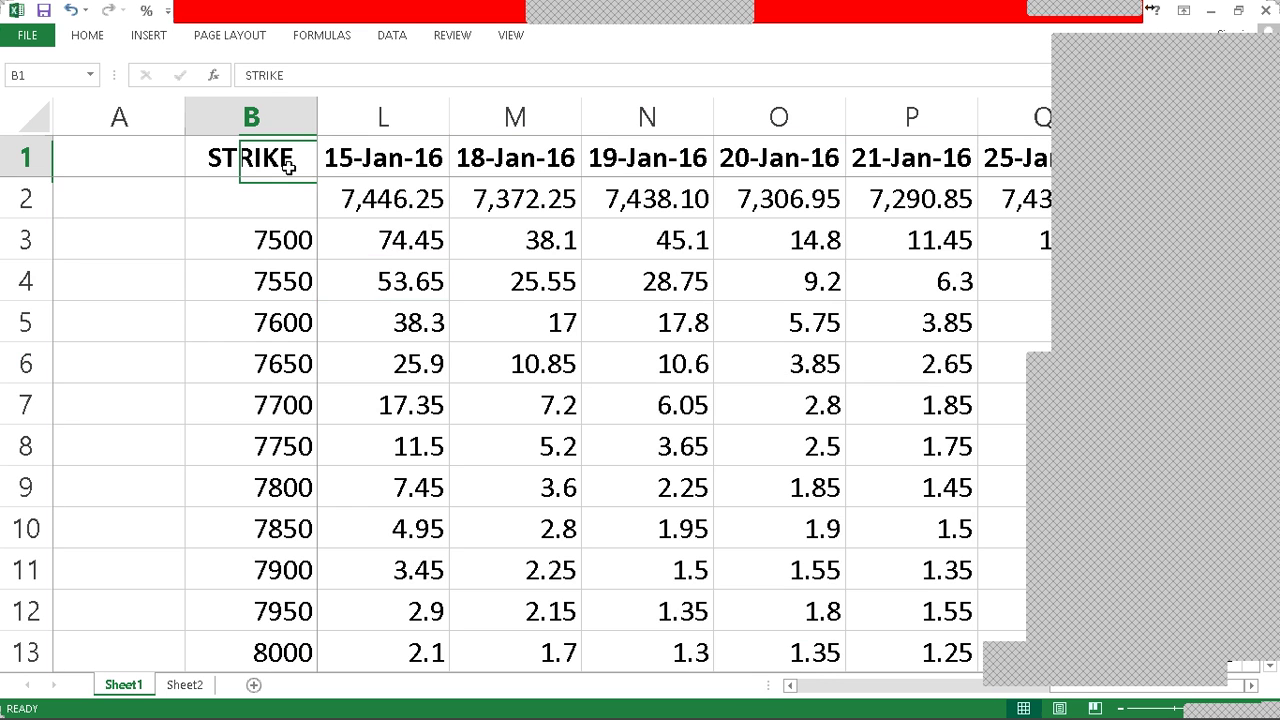
key(ctrl+shift+End)
key(Delete)
click(289, 165)
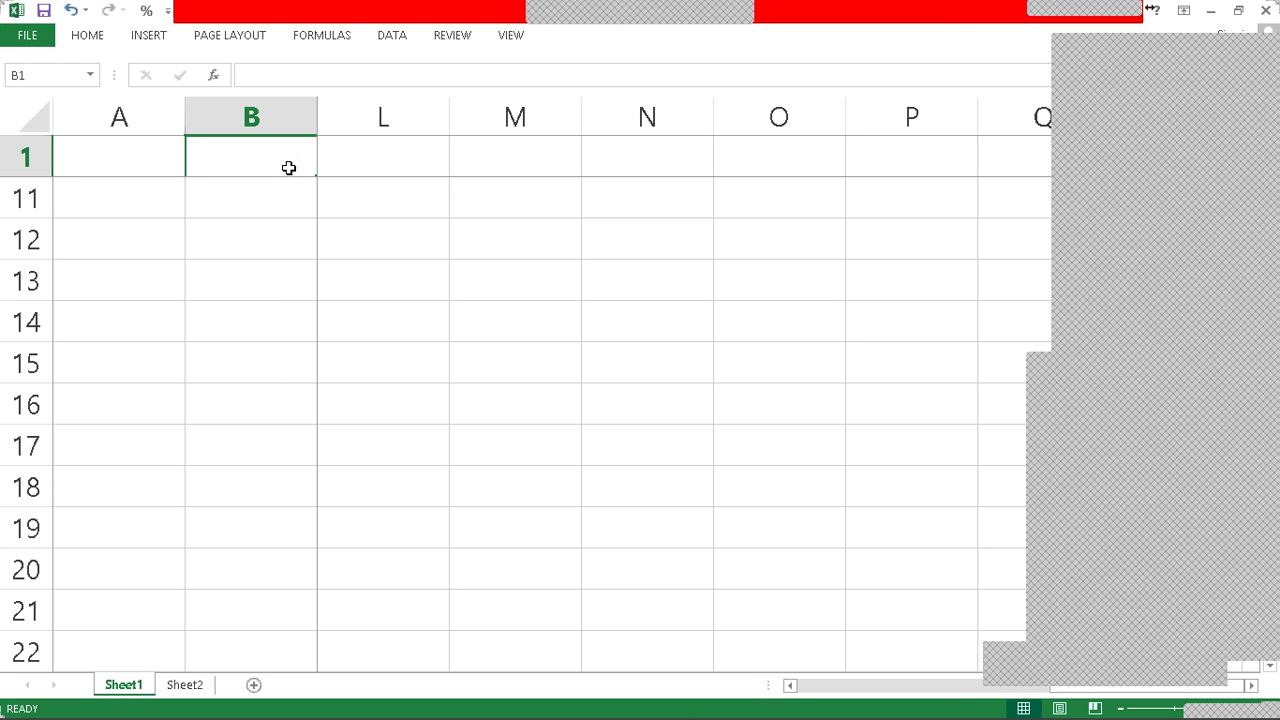
Step: Switch to the option data program and load the first-expiry Nifty call data starting 01-Mar-2016
key(alt+Tab)
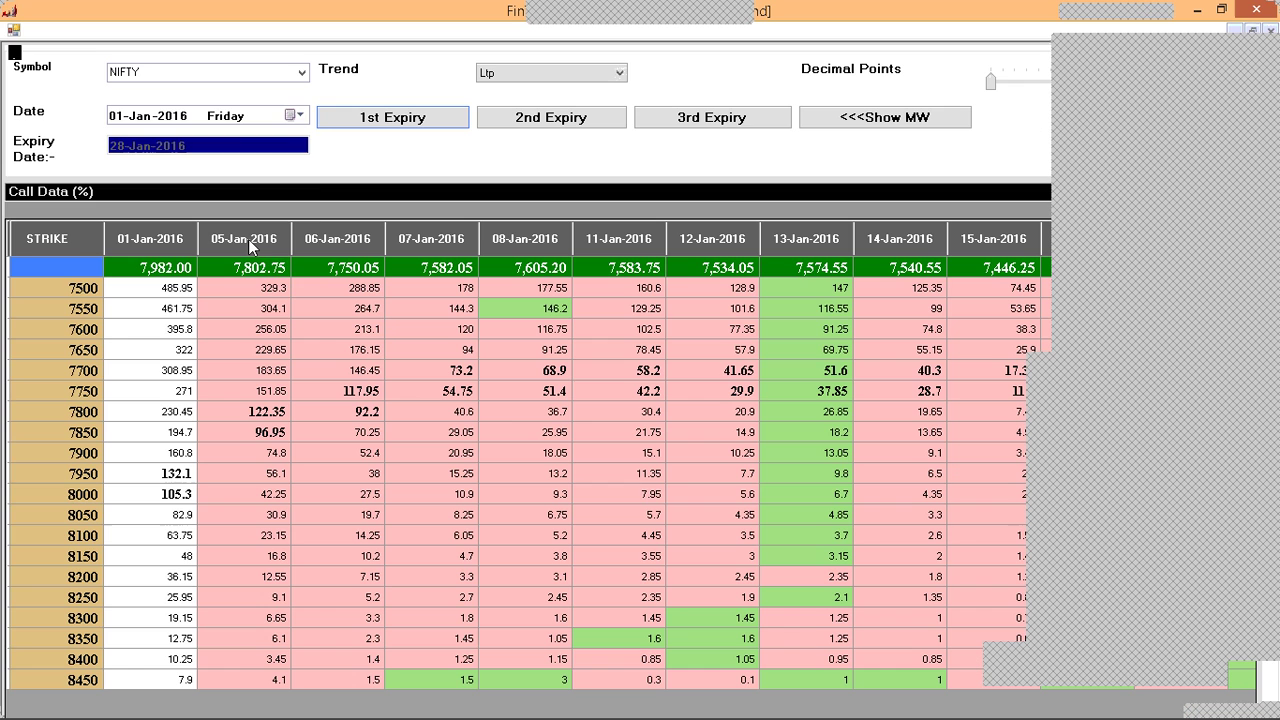
click(289, 117)
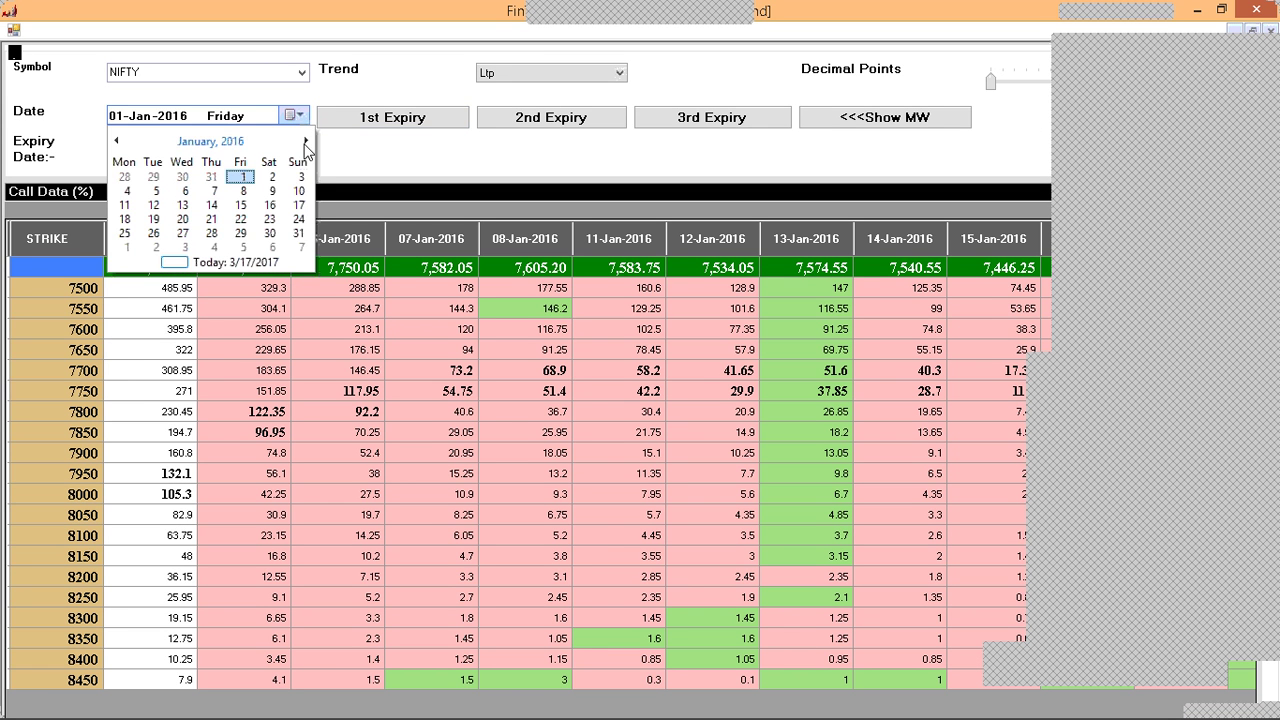
click(305, 142)
click(305, 142)
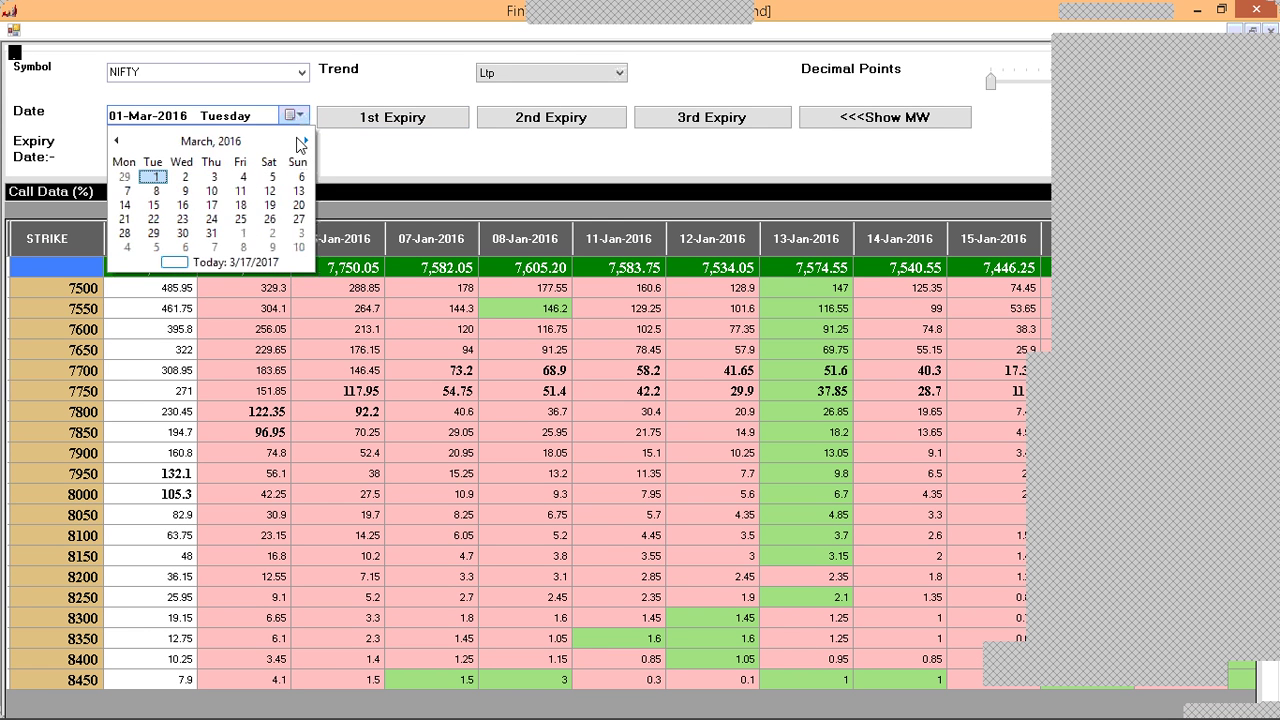
click(156, 177)
click(390, 120)
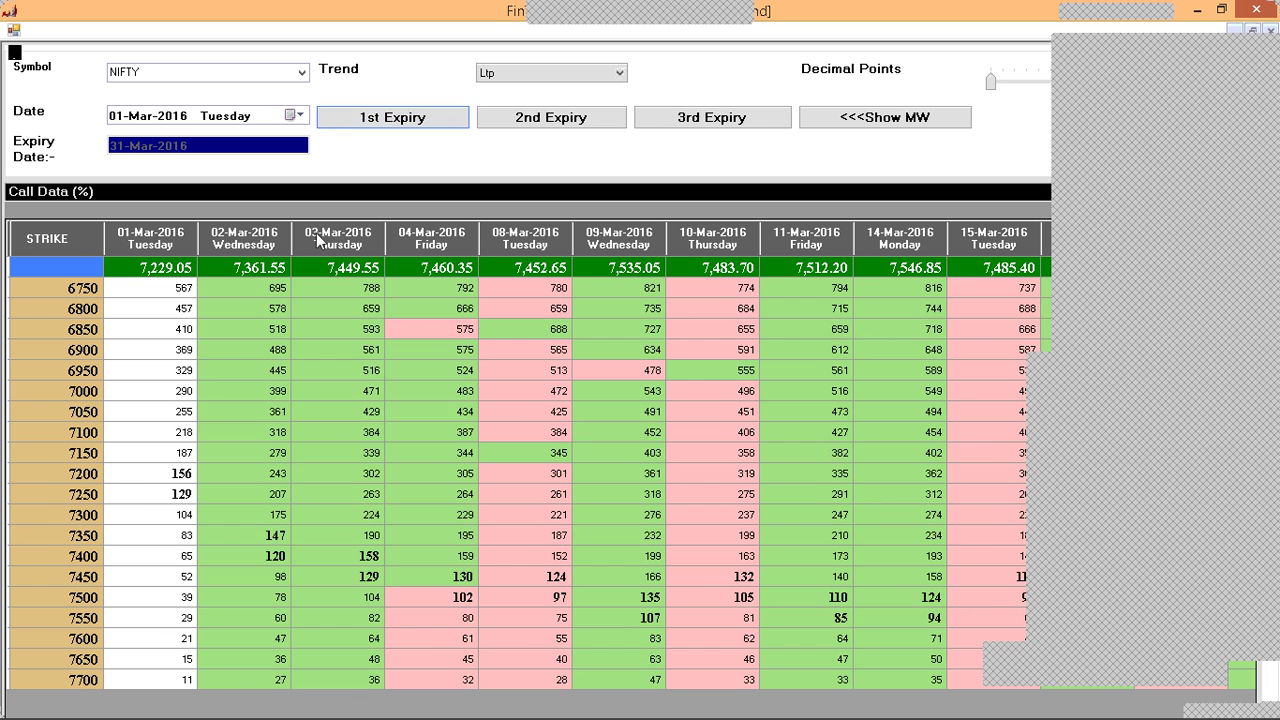
Step: Copy the entire March 2016 call data table and switch back to Excel
drag(185, 288, 185, 370)
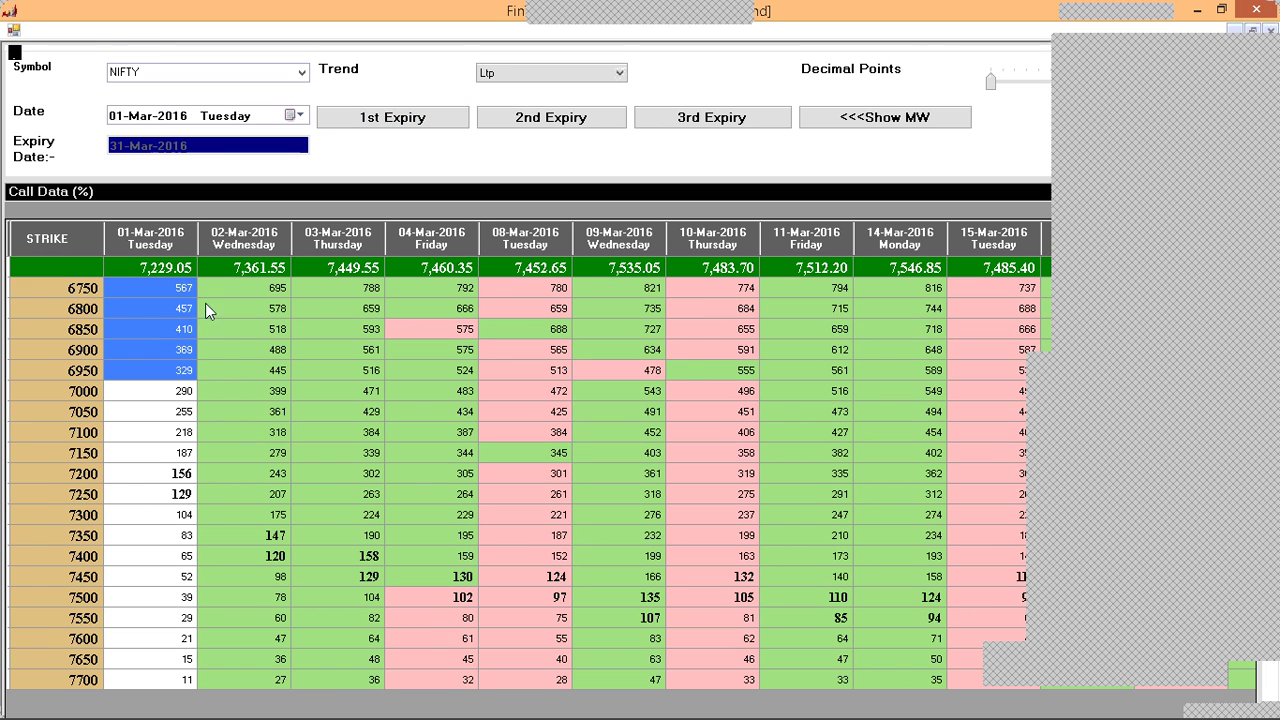
click(227, 437)
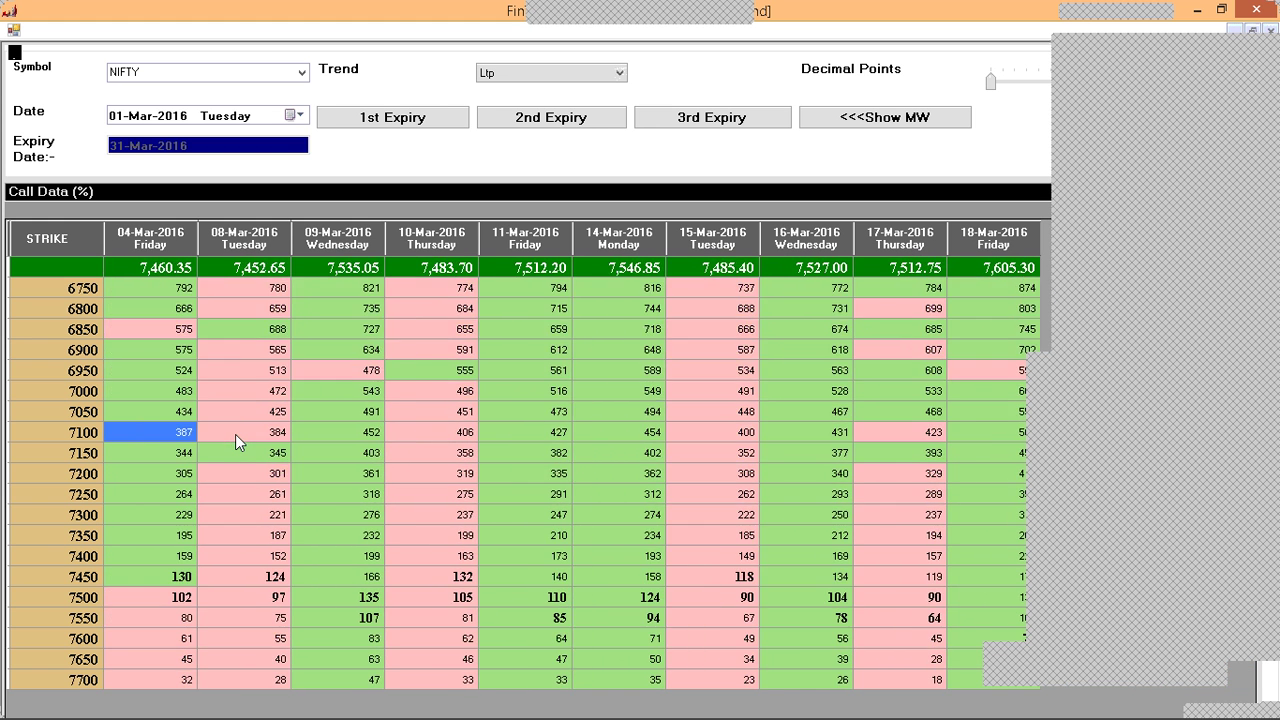
key(ctrl+a)
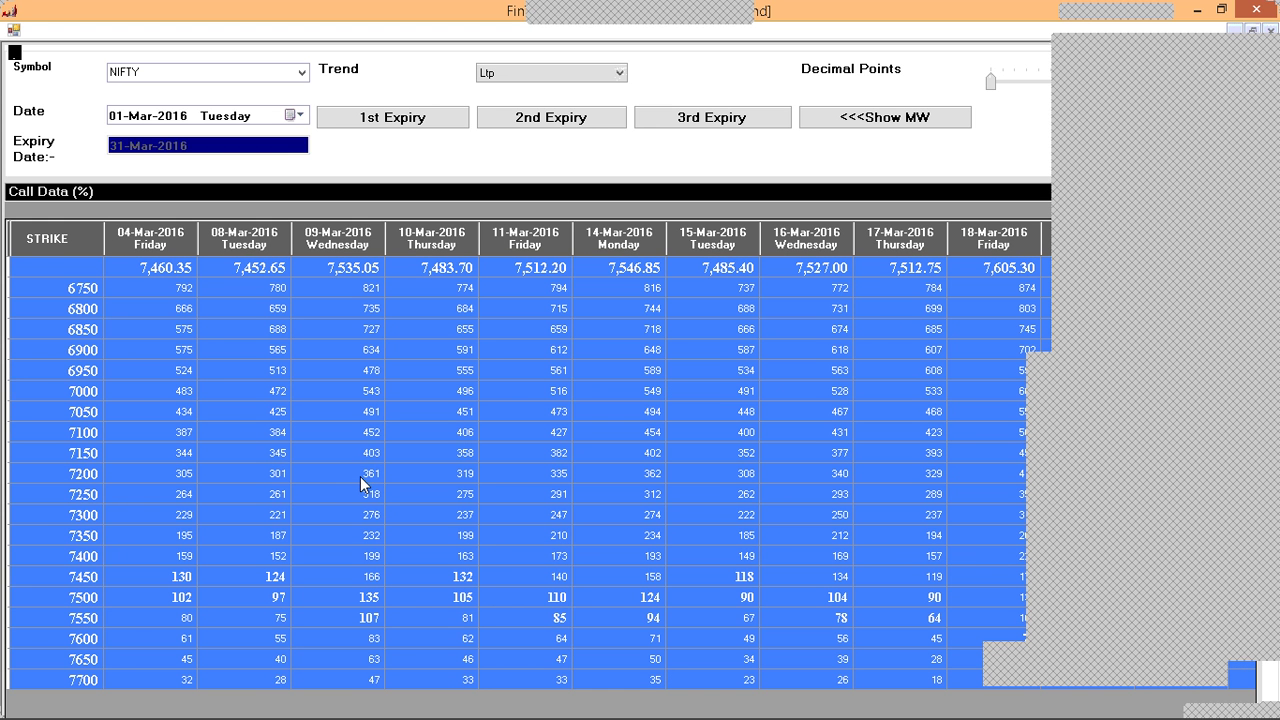
key(alt+Tab)
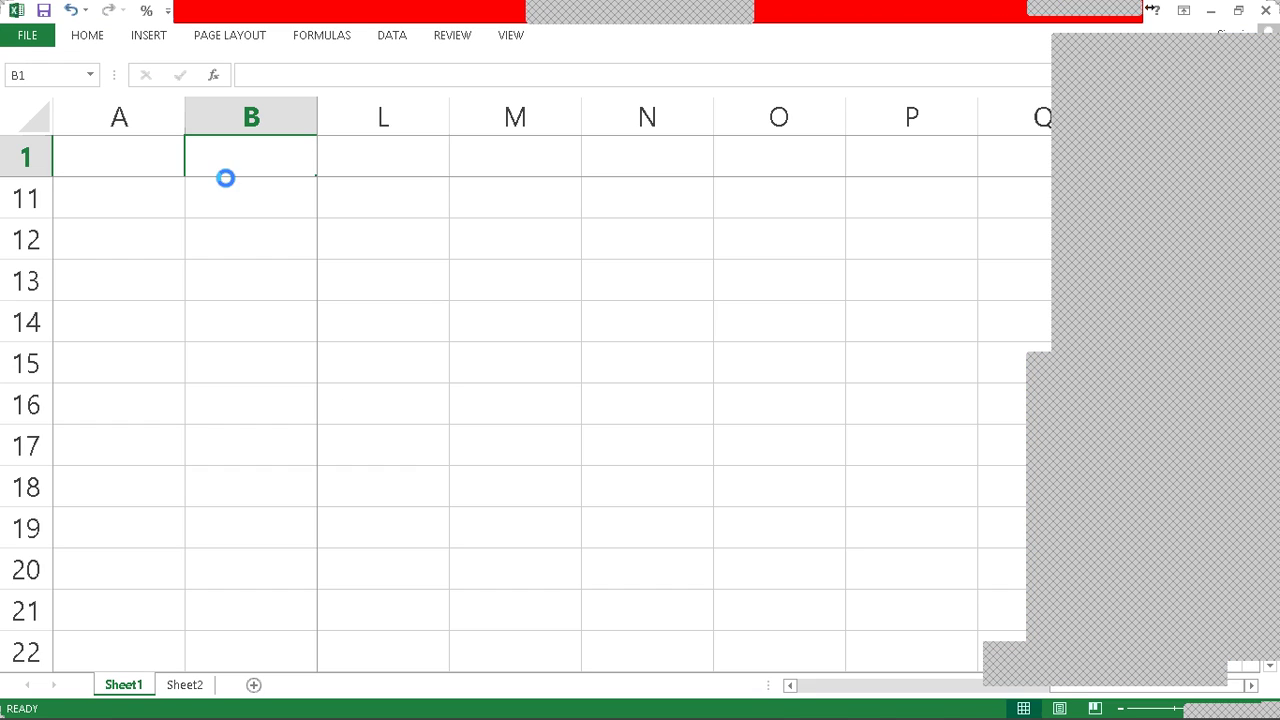
Step: Try pasting the March call table at B1 of Sheet1 and undo it together with the January table deletion
key(ctrl+v)
click(410, 214)
scroll(415, 222, up, 3)
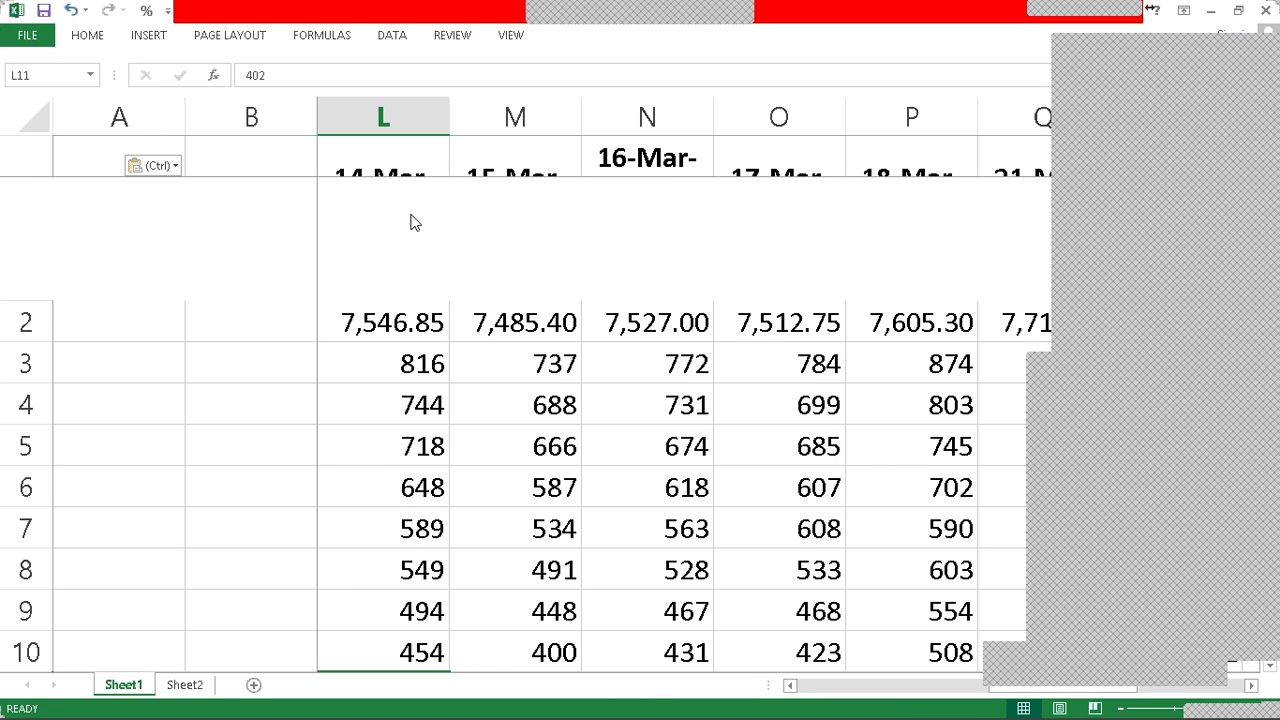
key(ctrl)
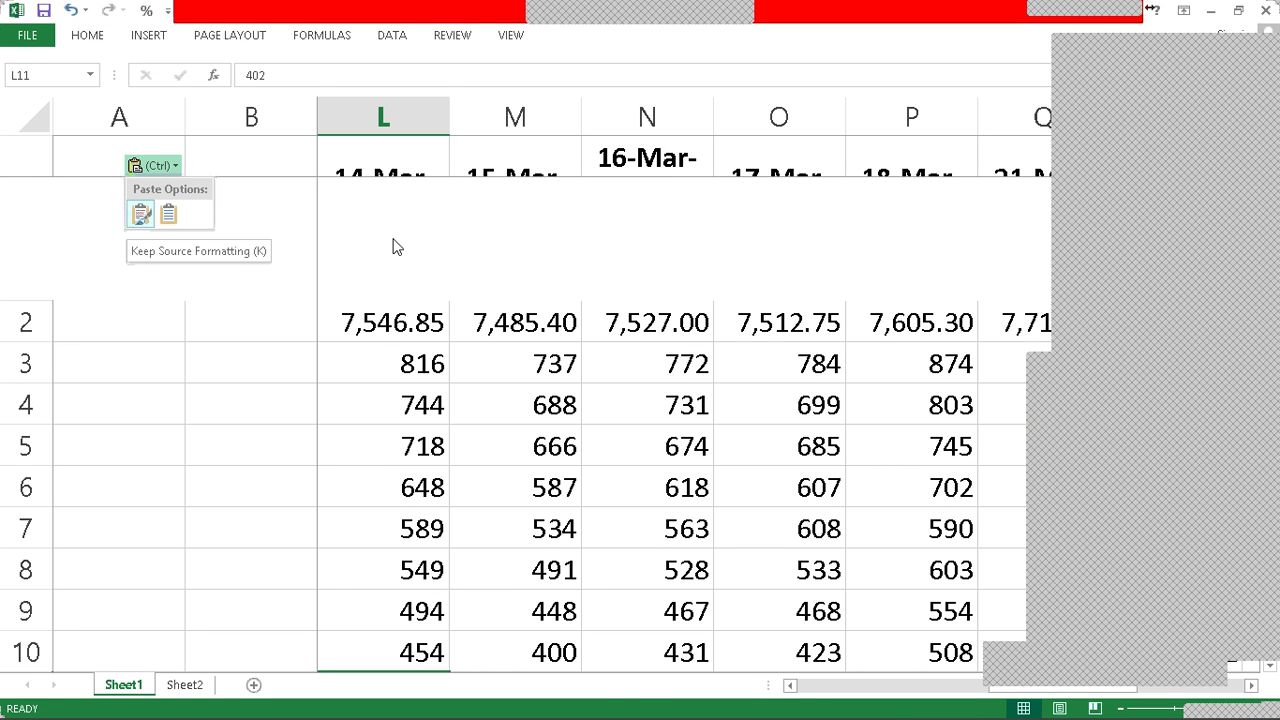
key(Escape)
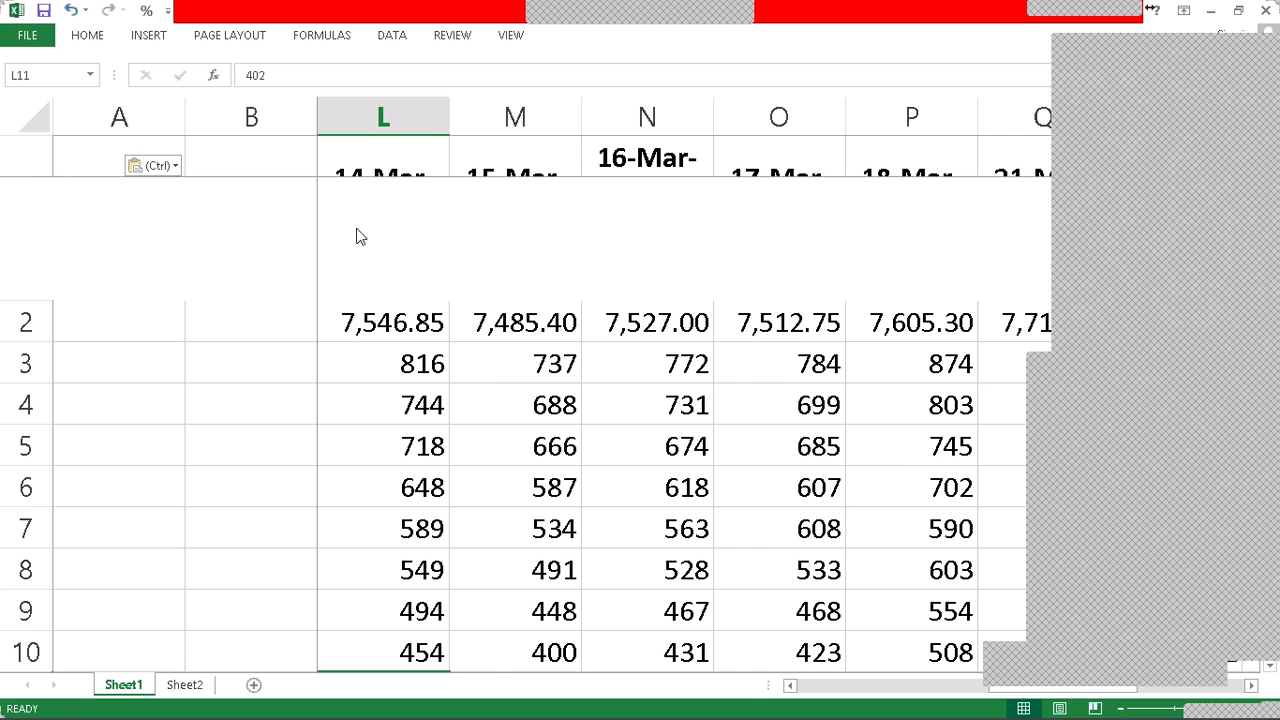
key(ctrl+z)
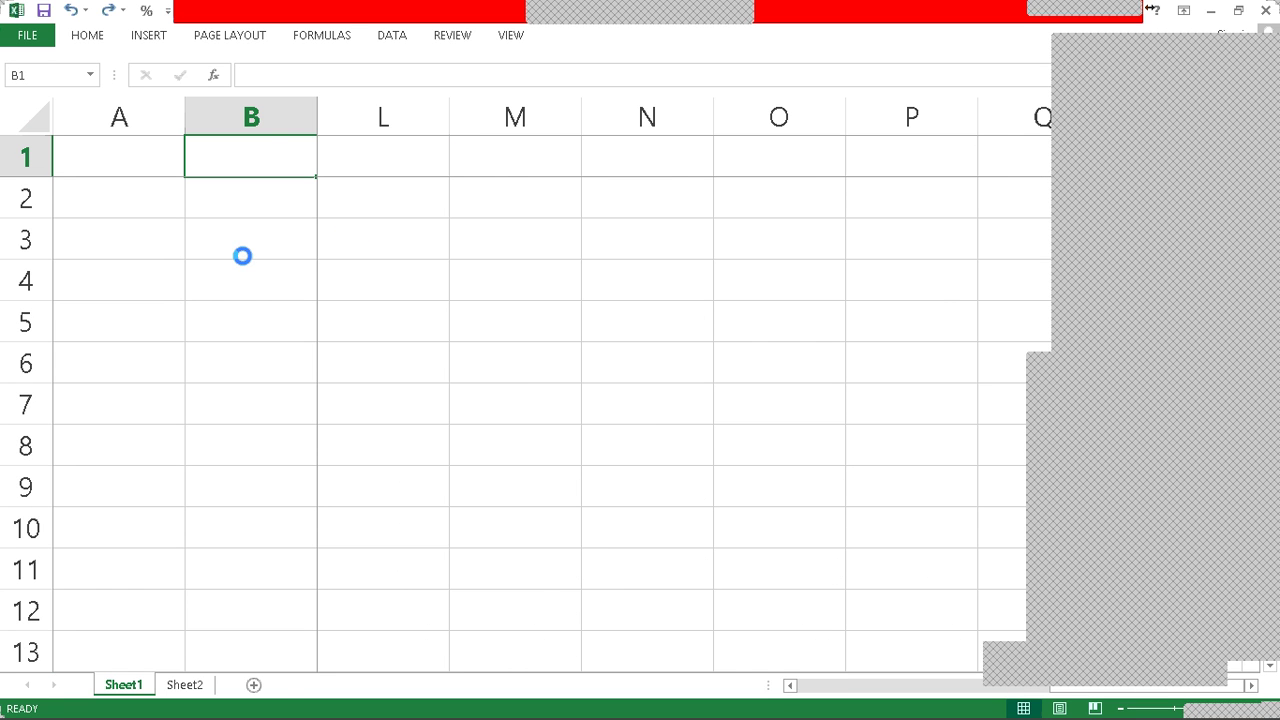
key(ctrl+y)
Step: Clear all the January trade log entries from Sheet2
key(ctrl+Page_Down)
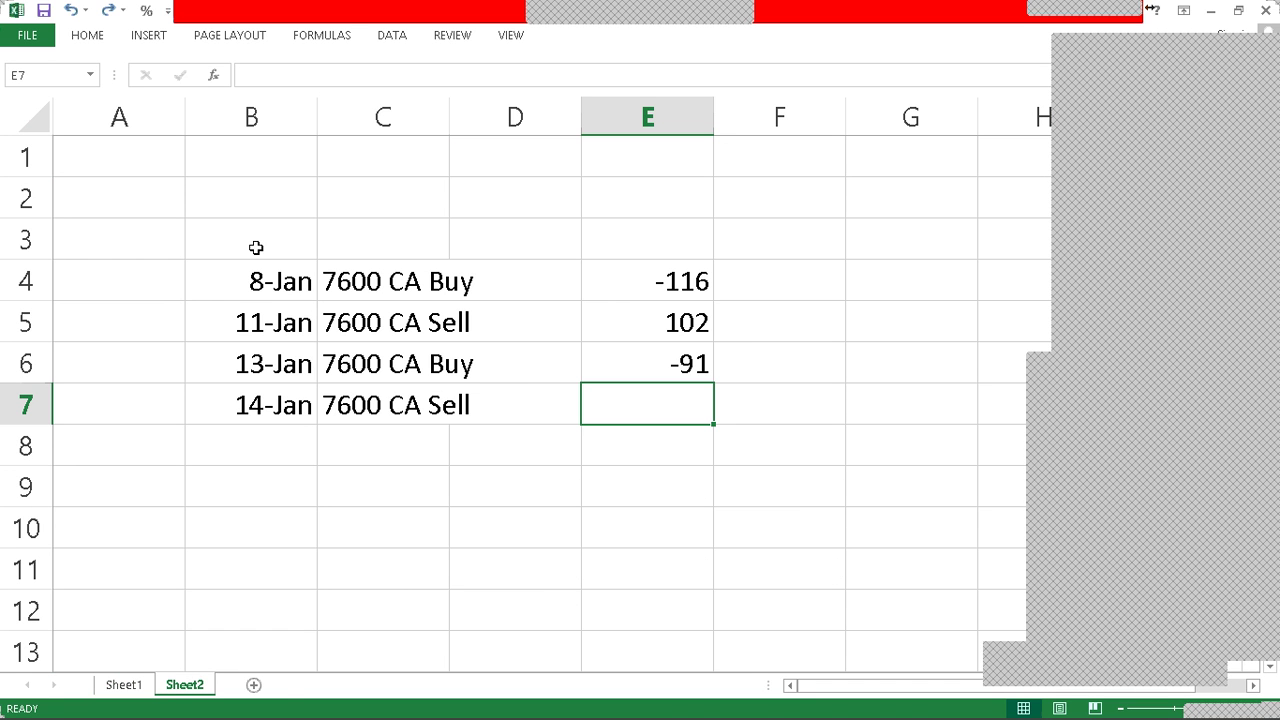
key(ctrl+a)
key(Delete)
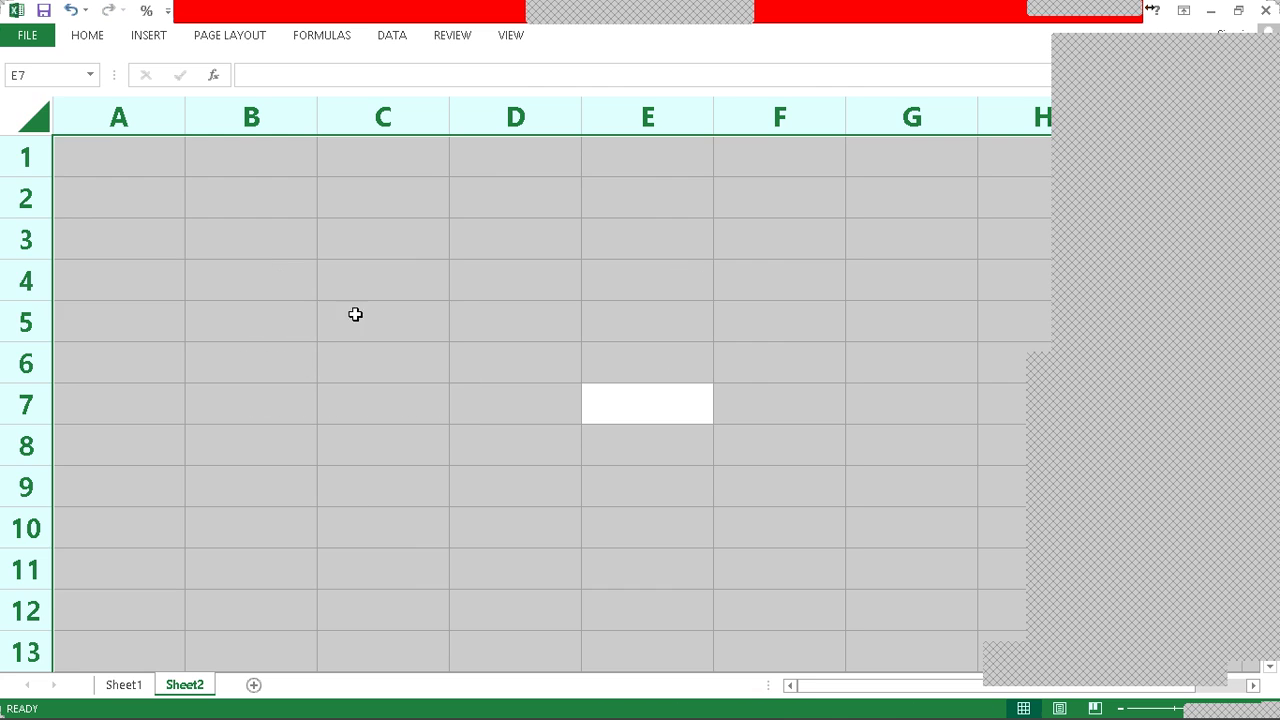
click(331, 509)
Step: Unfreeze the panes on Sheet1 and clear the whole sheet of the January price table
key(ctrl+Page_Up)
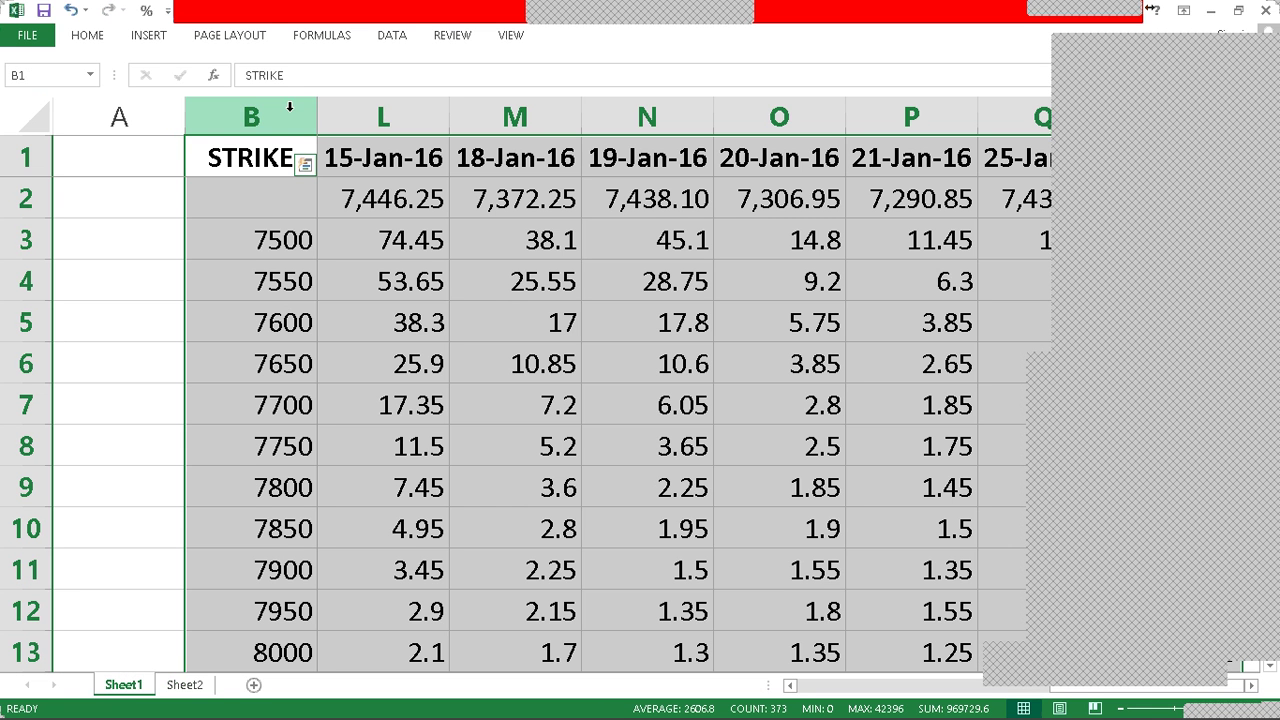
click(508, 38)
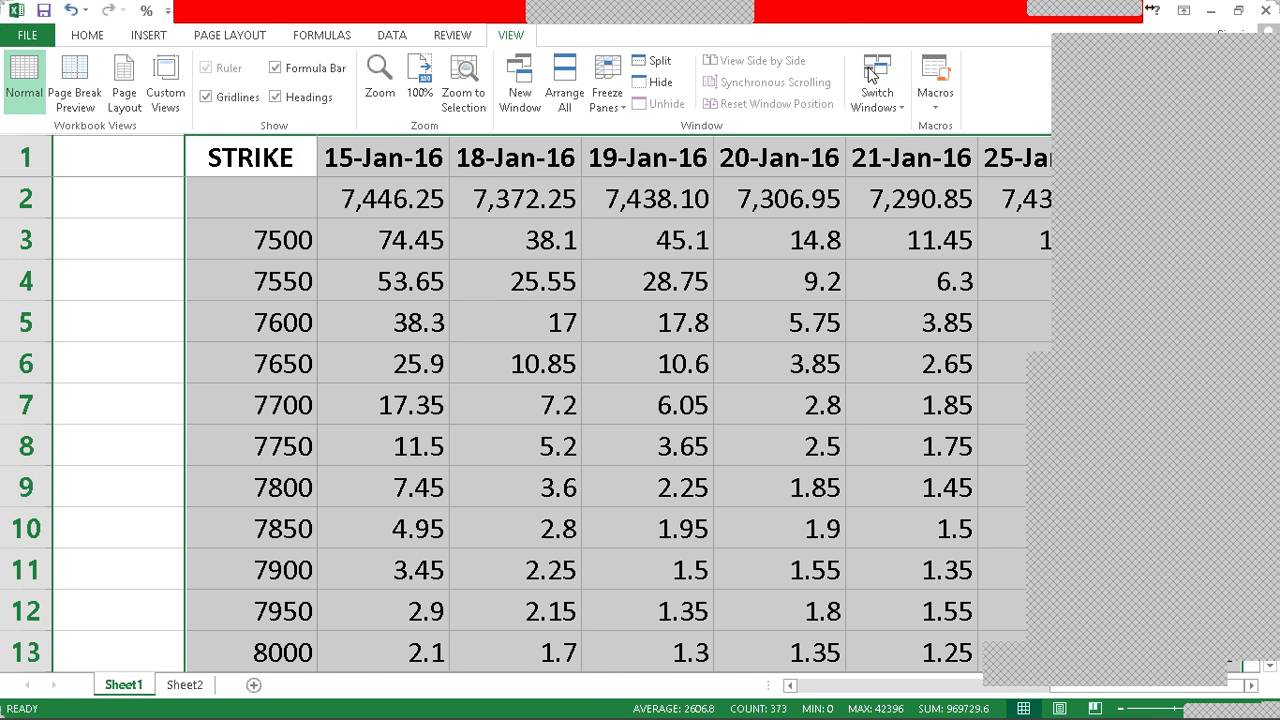
click(608, 92)
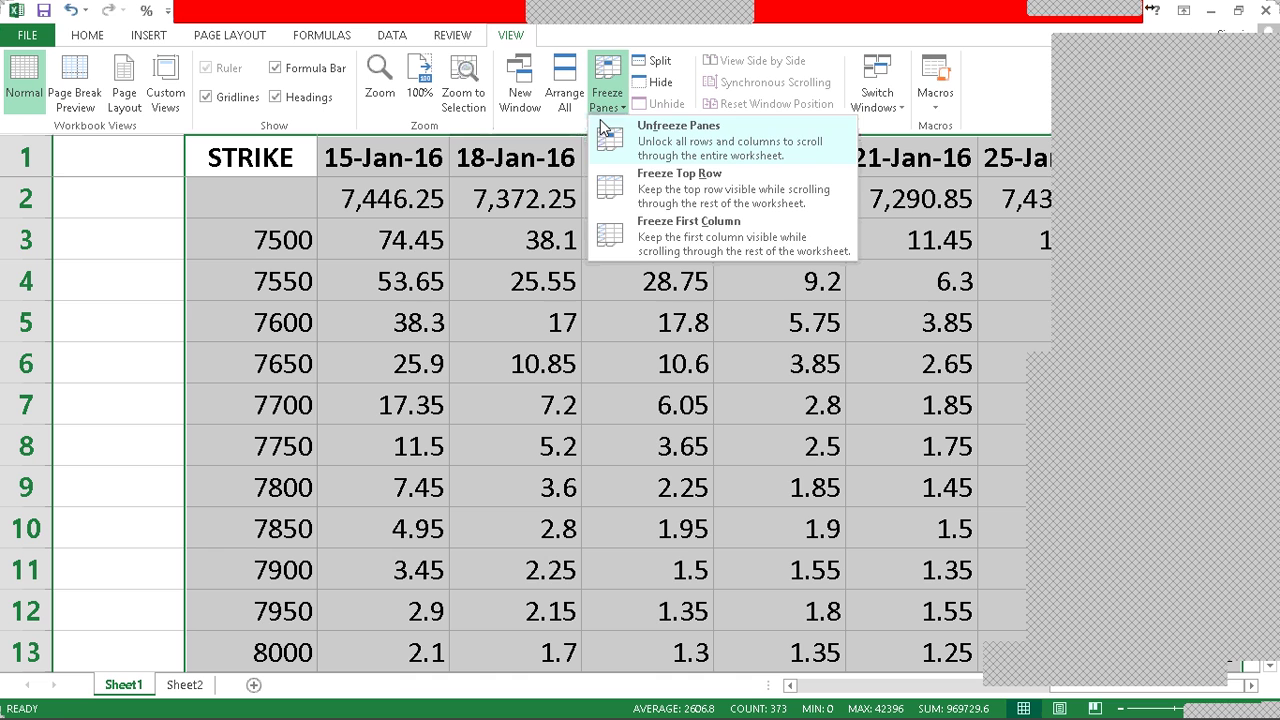
click(628, 141)
key(ctrl+a)
key(Delete)
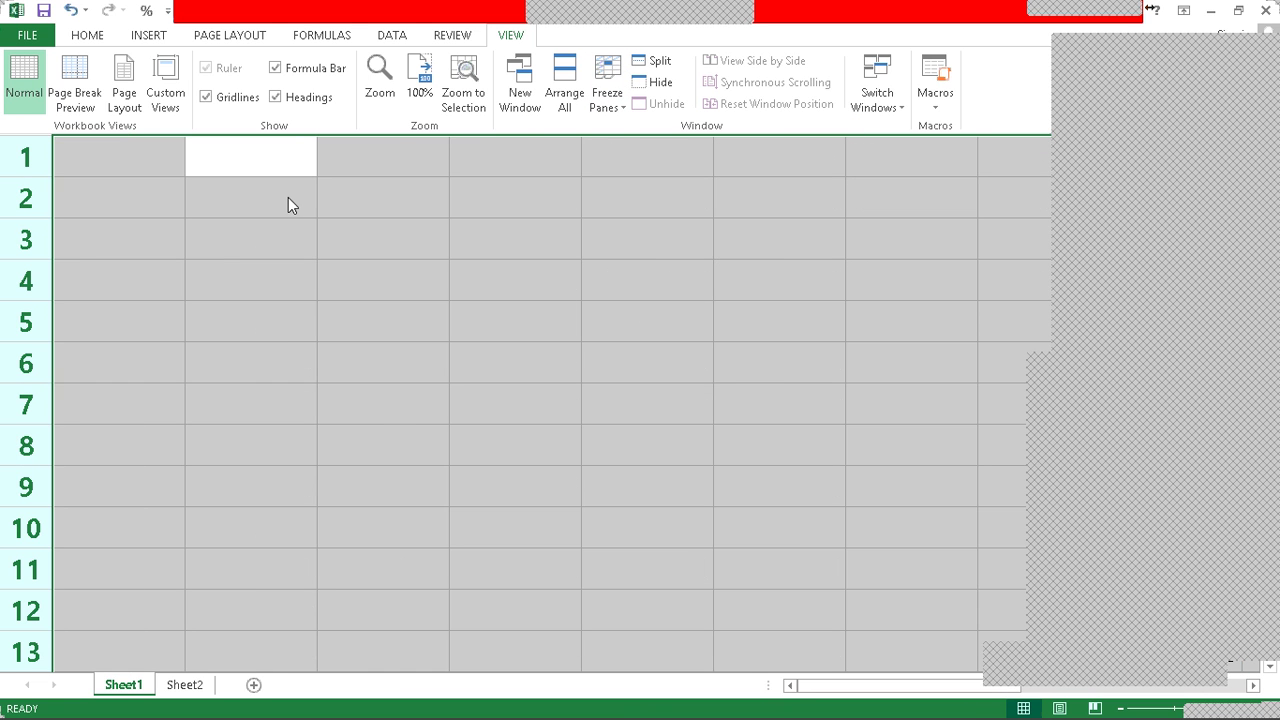
Step: Paste the copied March 2016 call table at A1 of Sheet1 and select cell C2
key(ctrl+Home)
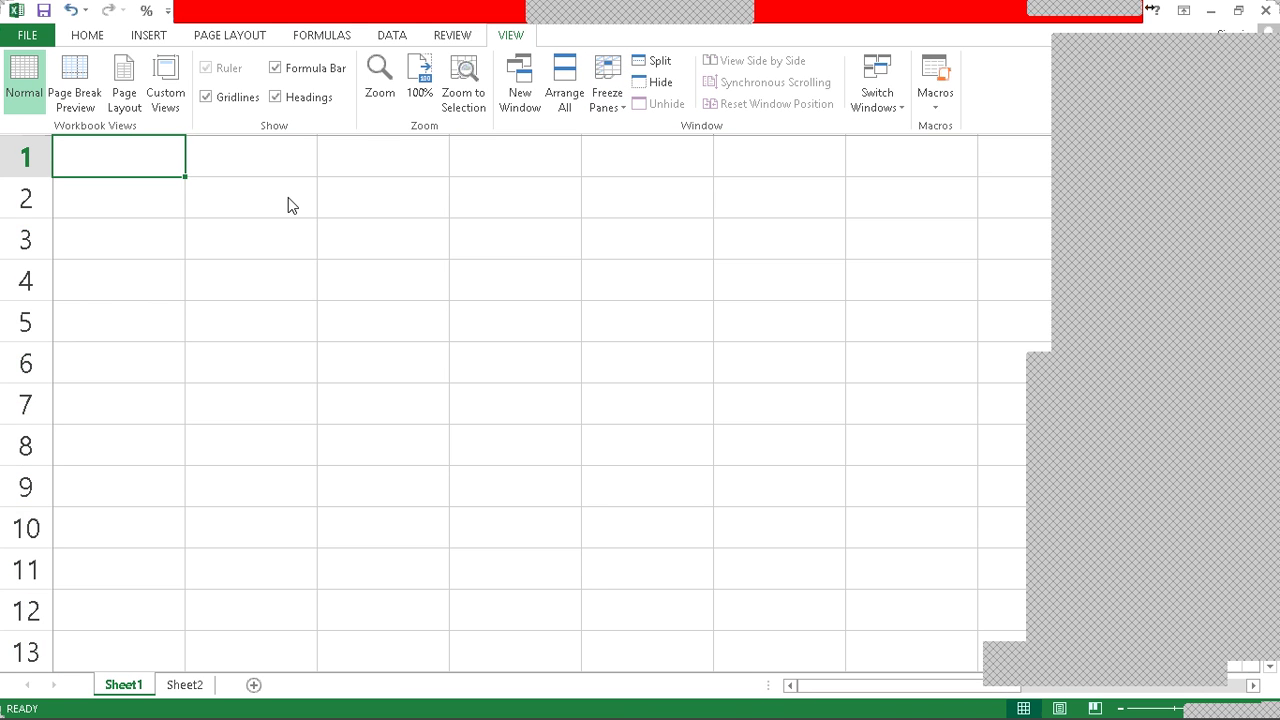
key(ctrl+z)
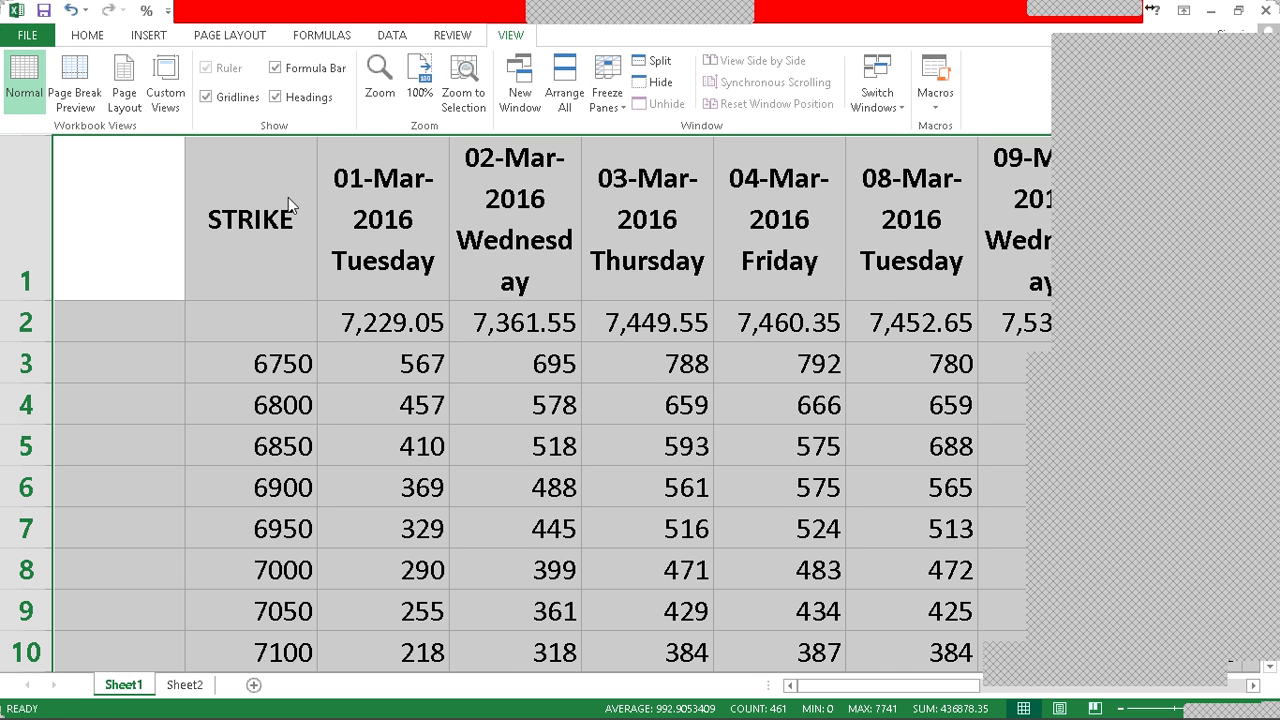
click(402, 315)
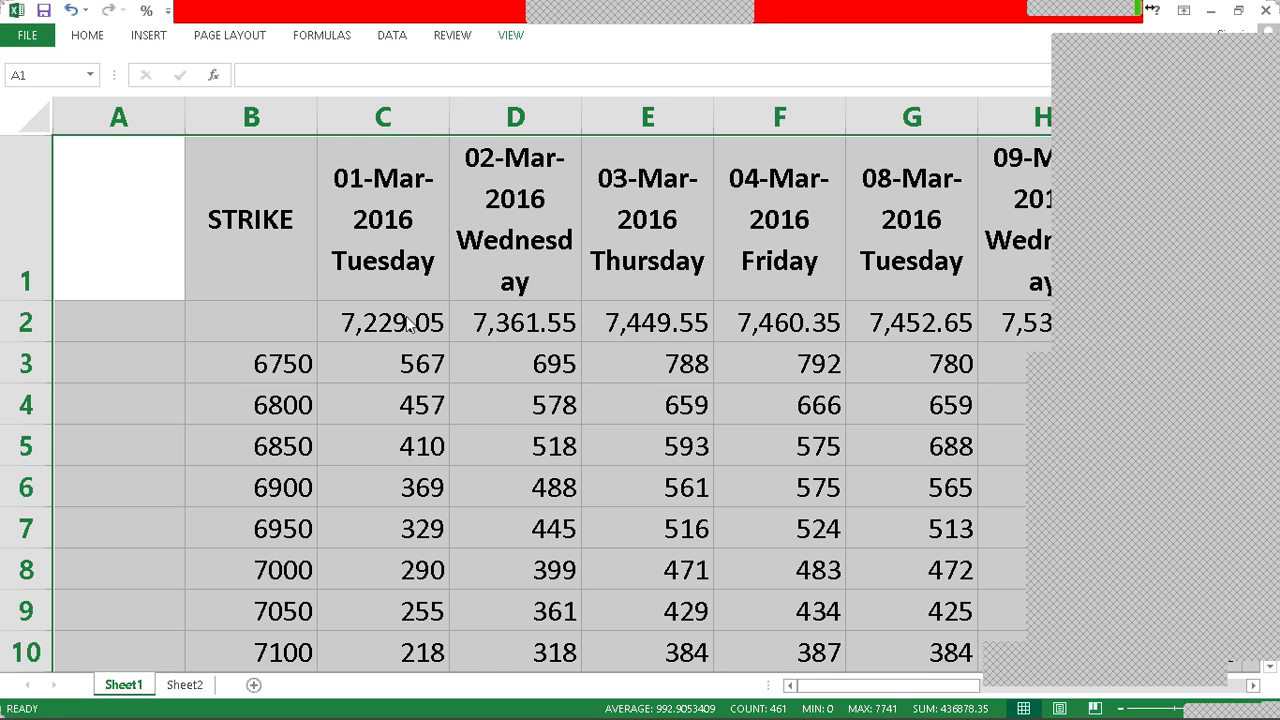
click(404, 316)
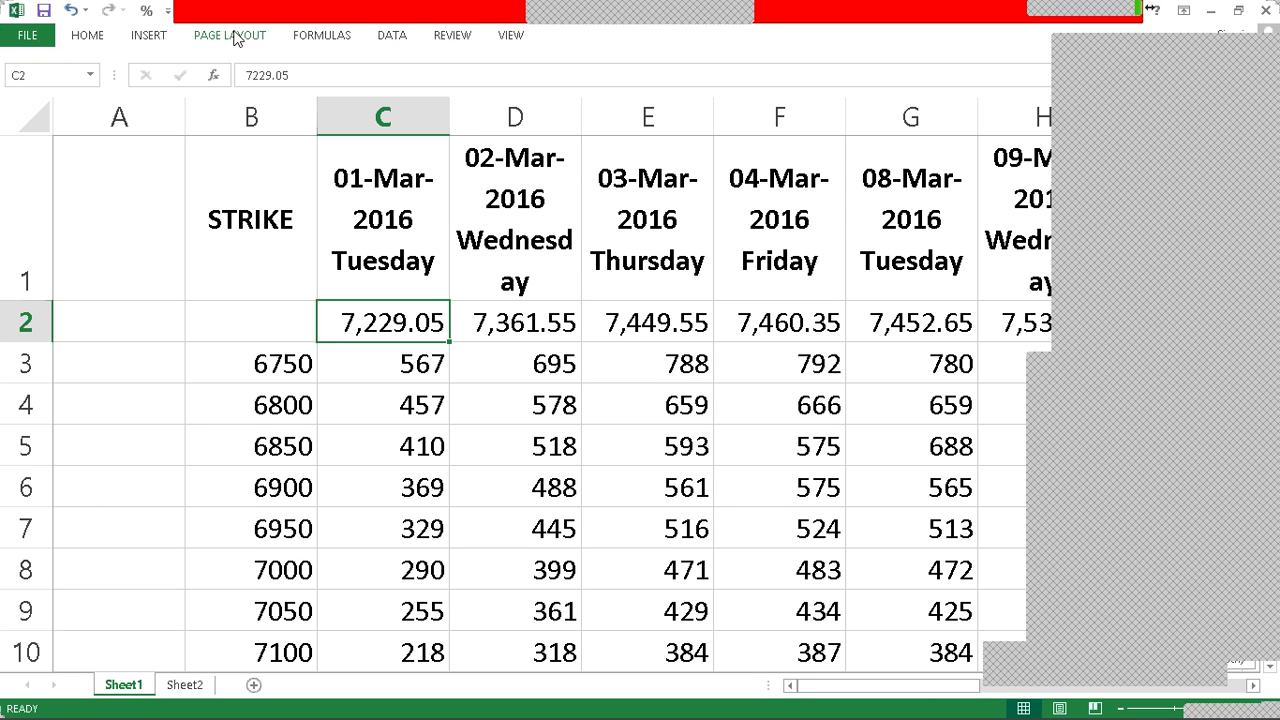
Step: Freeze the panes of Sheet1 at cell C2
click(497, 40)
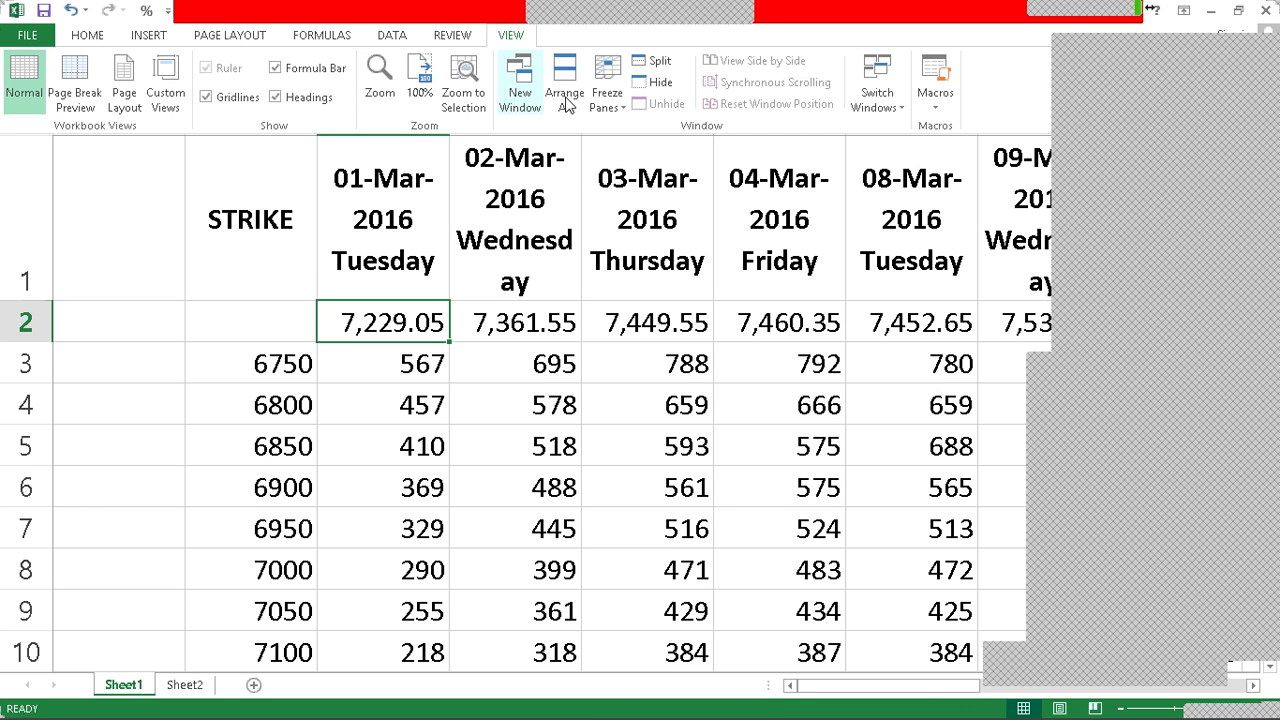
click(607, 85)
click(618, 148)
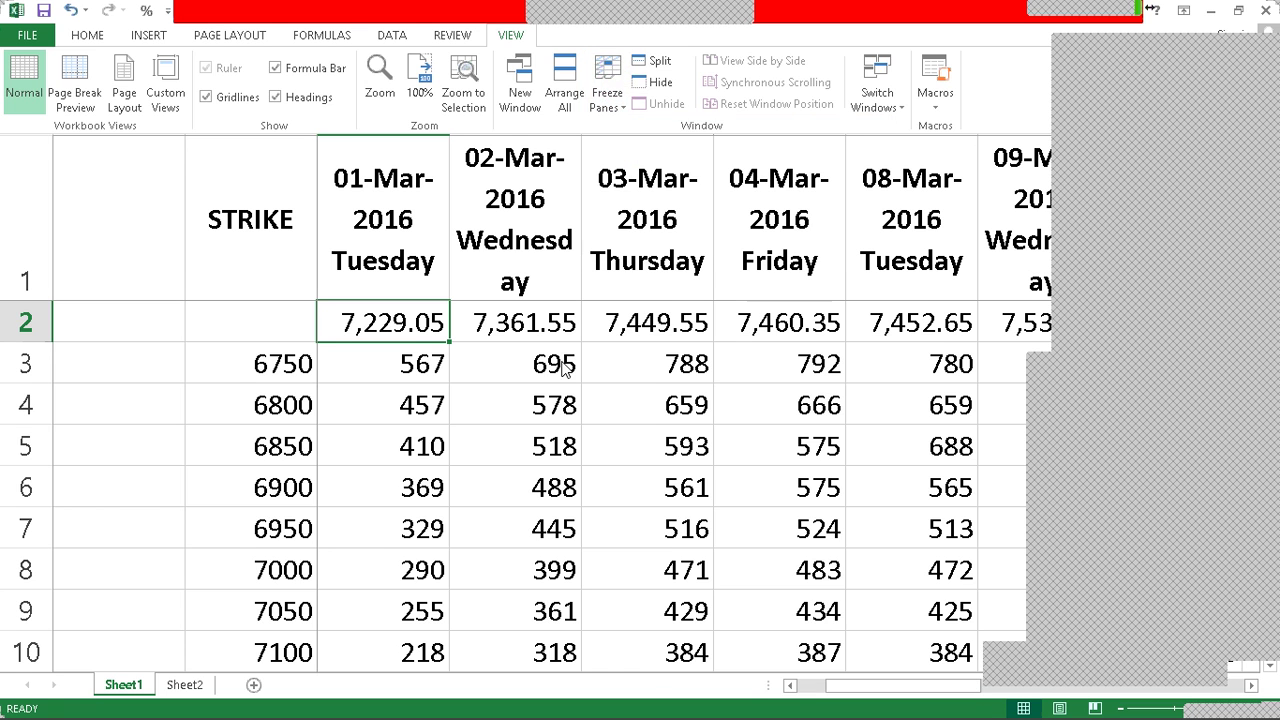
scroll(557, 366, down, 2)
scroll(572, 347, up, 1)
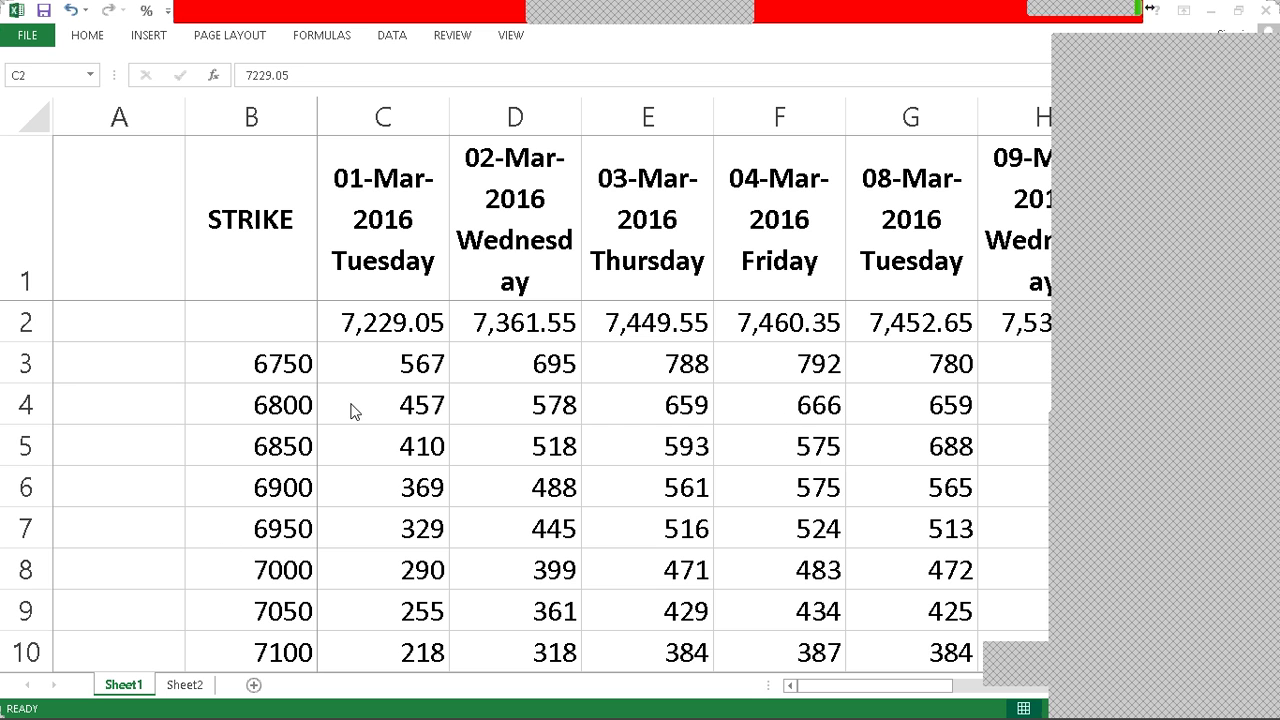
click(415, 398)
key(Down)
key(Down)
key(Down)
key(Down)
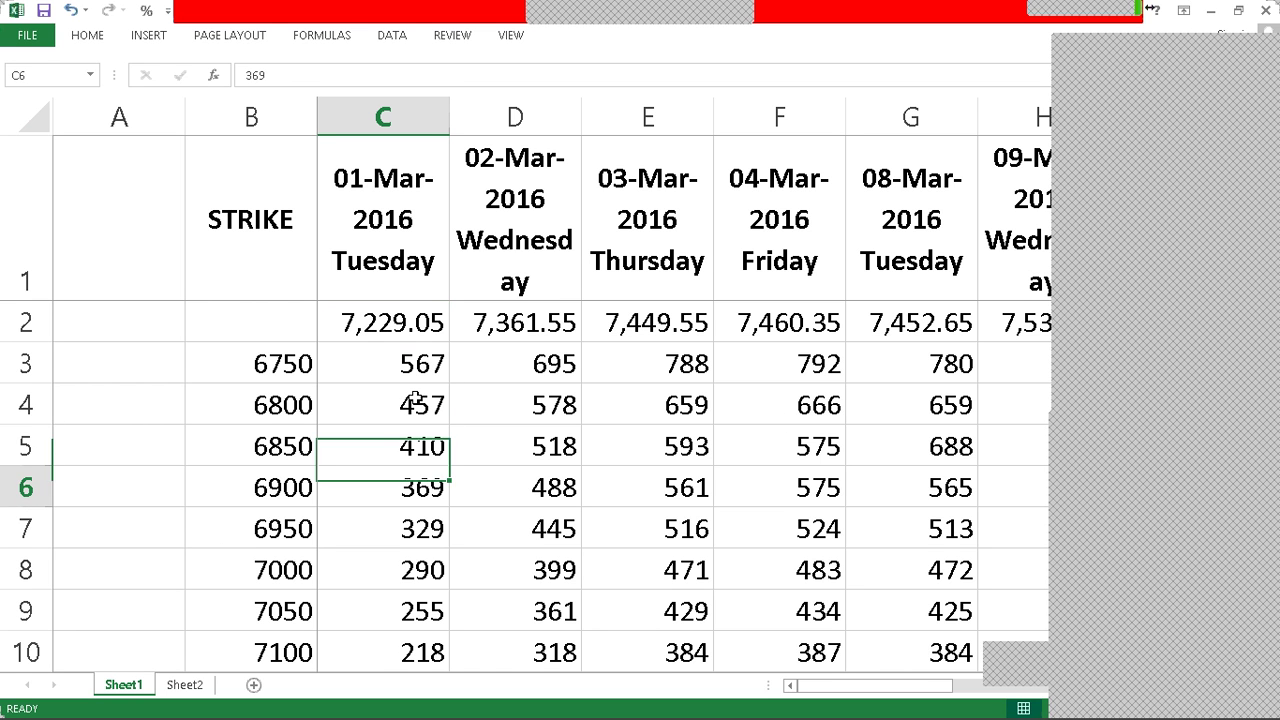
scroll(405, 410, down, 1)
scroll(405, 424, up, 1)
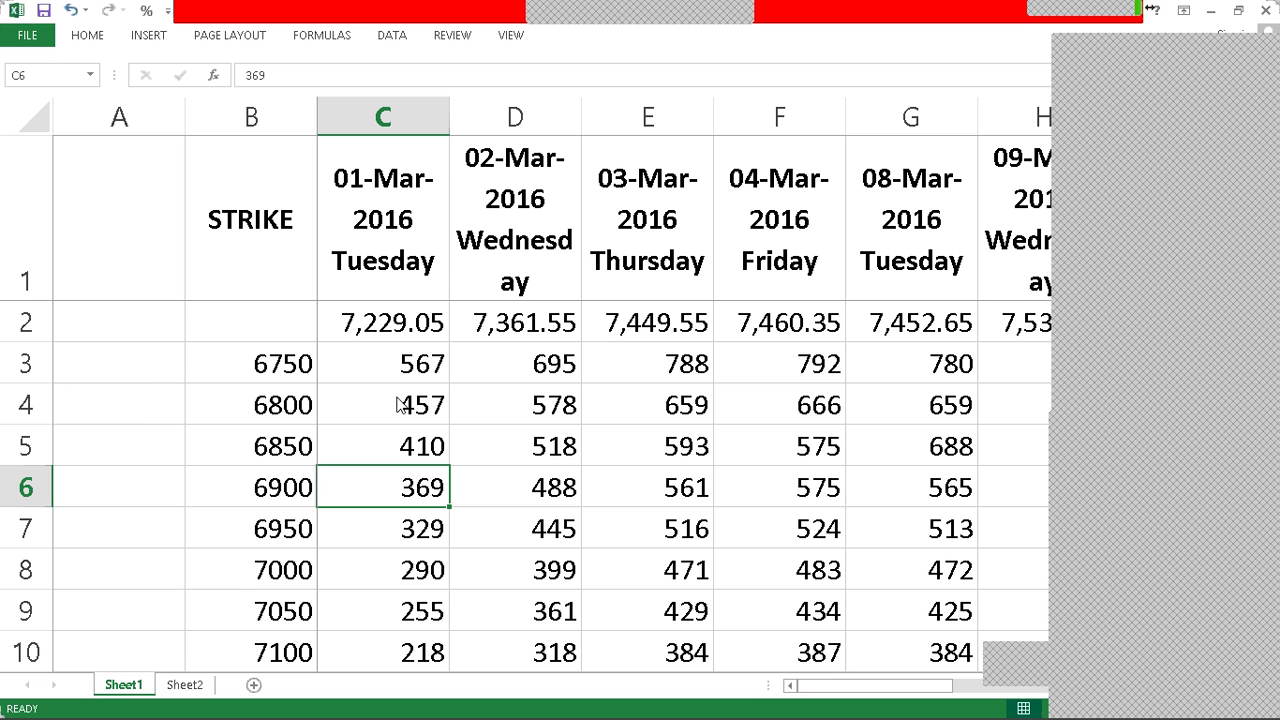
click(184, 685)
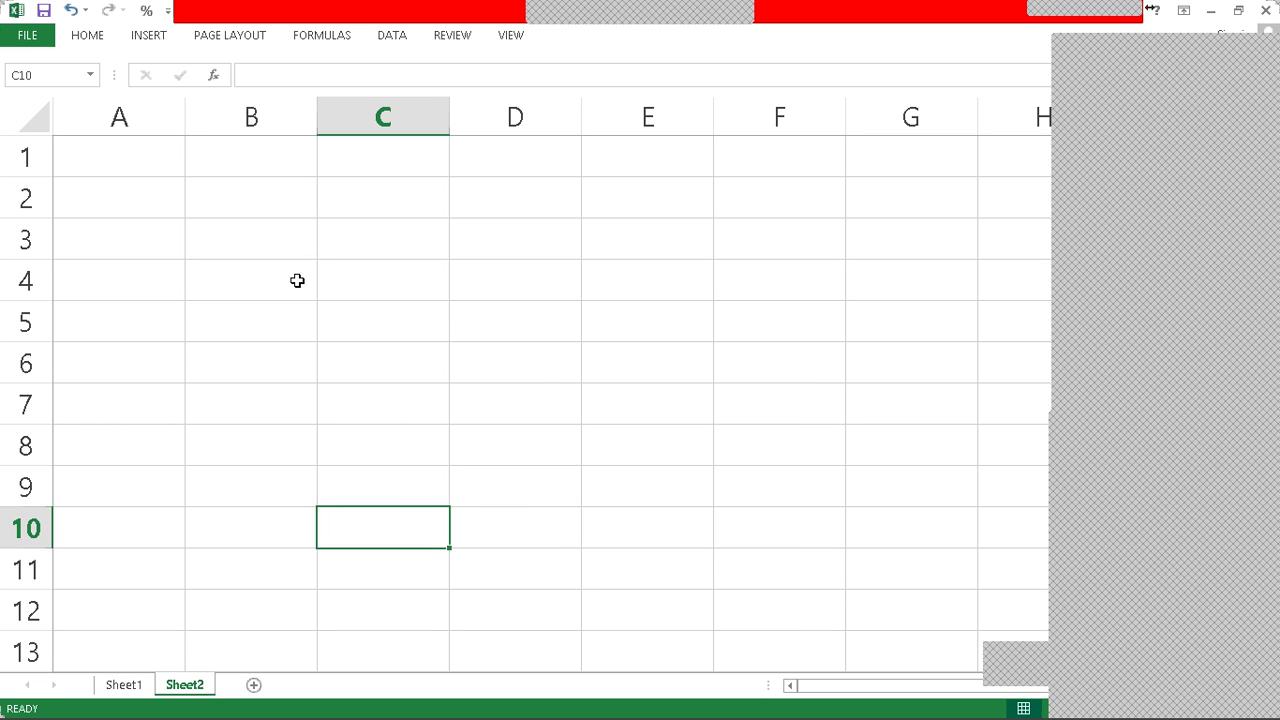
click(297, 281)
click(245, 155)
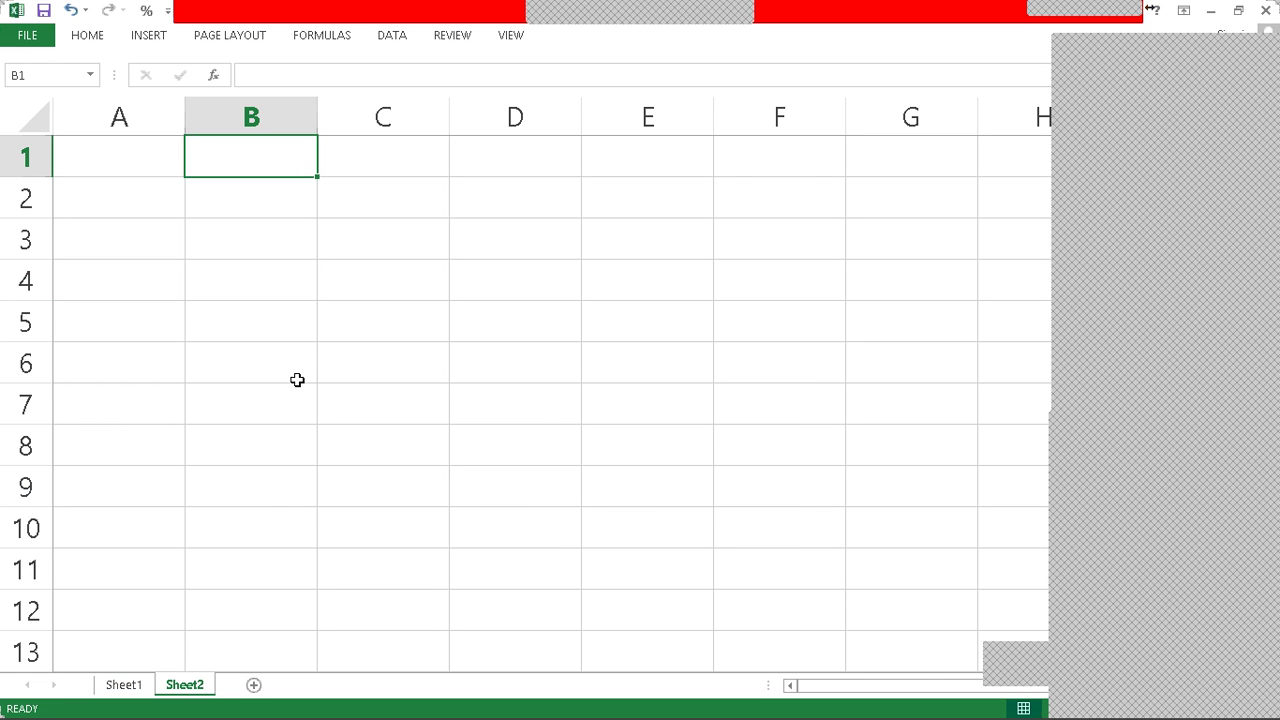
Step: Examine the 2 March 2016 call prices on Sheet1 down to the 7300 strike
key(ctrl+Page_Up)
key(Up)
key(Up)
key(Up)
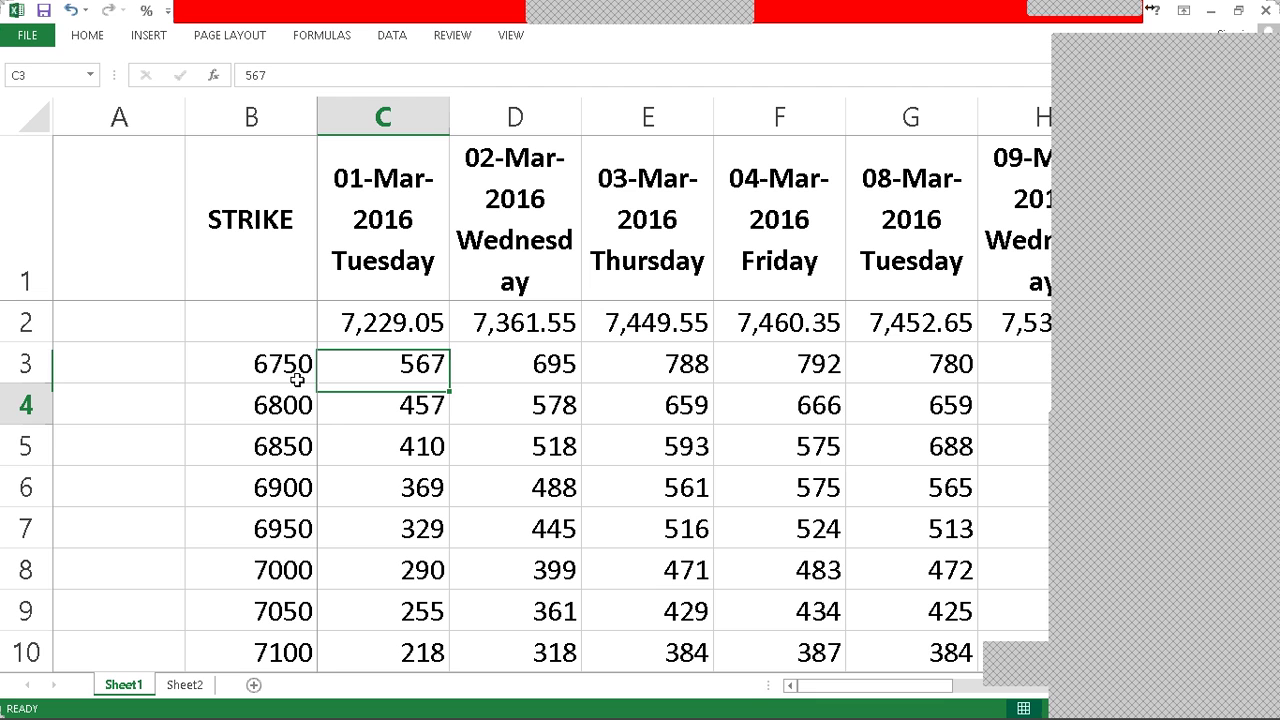
key(Down)
key(Up)
key(Right)
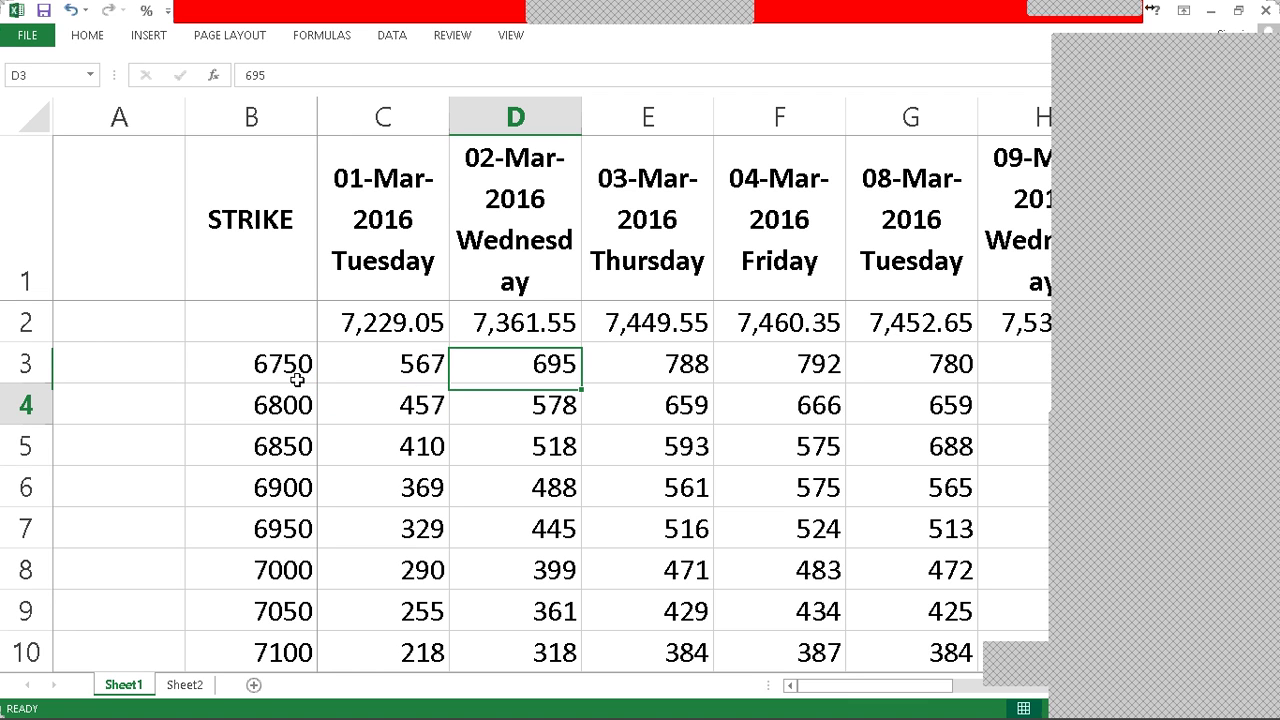
key(Down)
key(Down)
key(Up)
key(Up)
key(Down)
key(Down)
scroll(514, 466, down, 2)
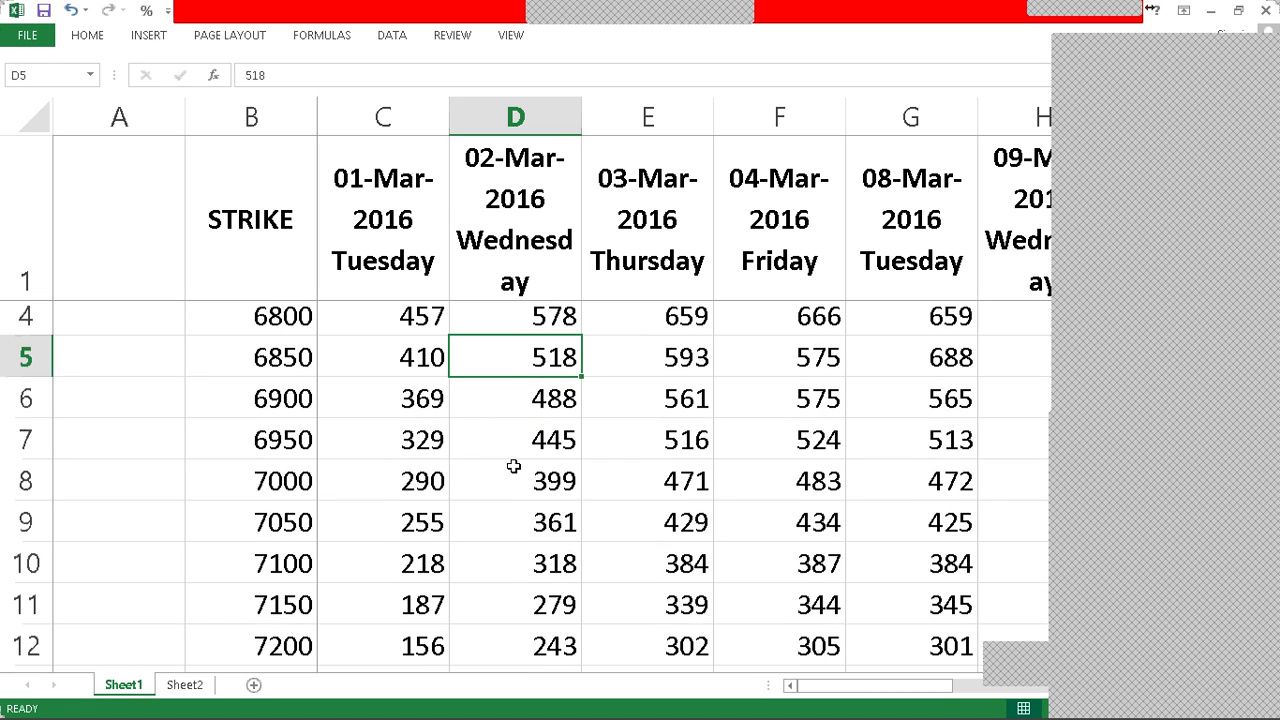
scroll(514, 470, down, 1)
click(506, 443)
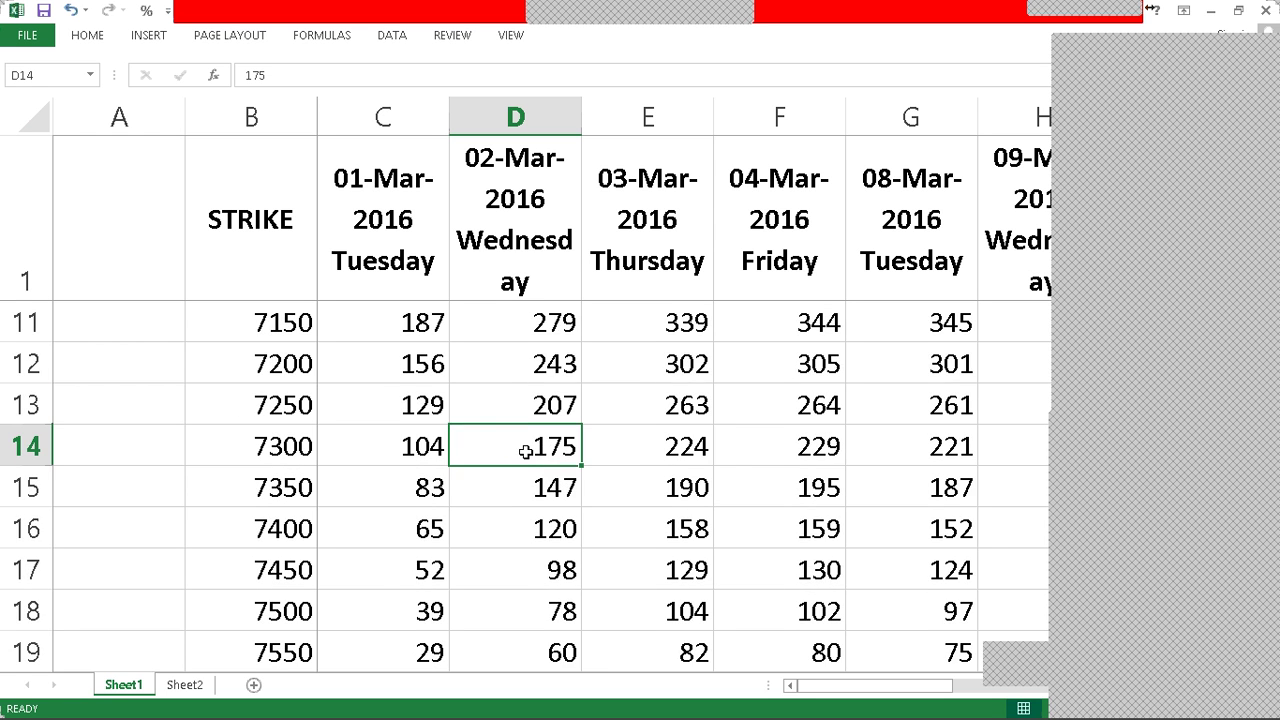
Step: Unfreeze the panes on Sheet1 and refreeze them at cell C3, below the date and Nifty rows and beside the strikes
scroll(525, 452, up, 1)
scroll(525, 452, up, 3)
click(403, 366)
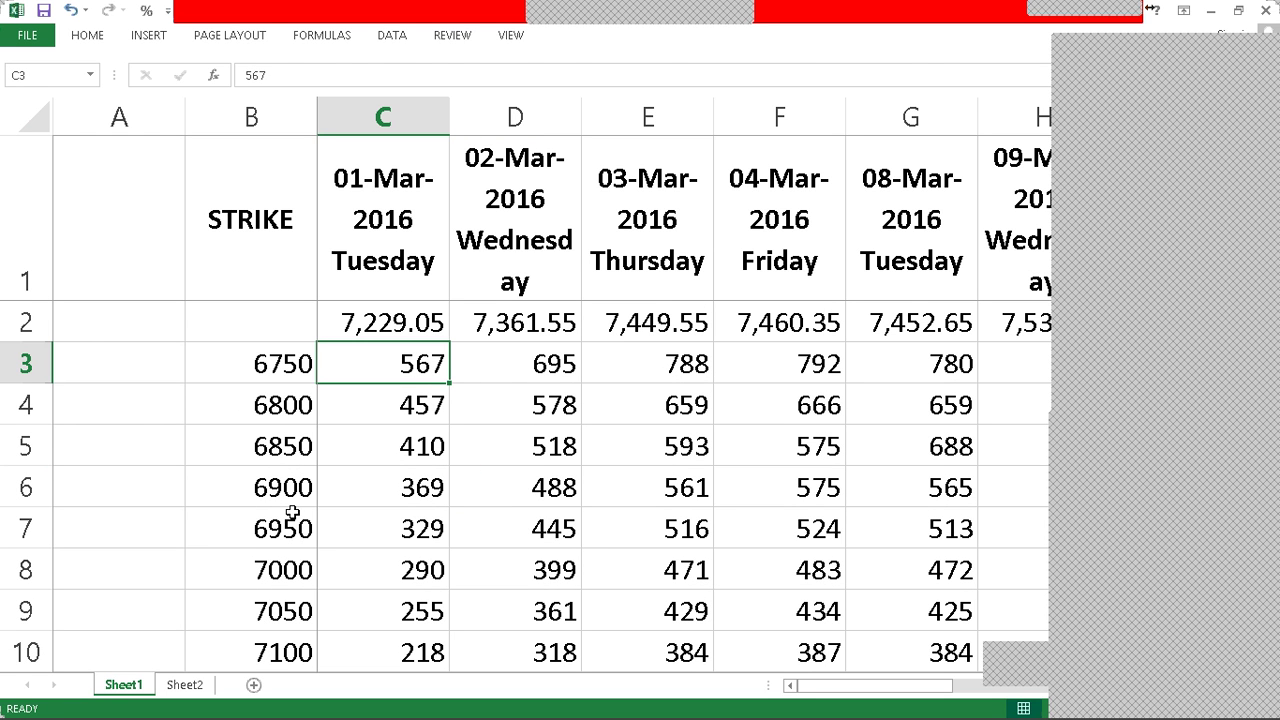
click(518, 37)
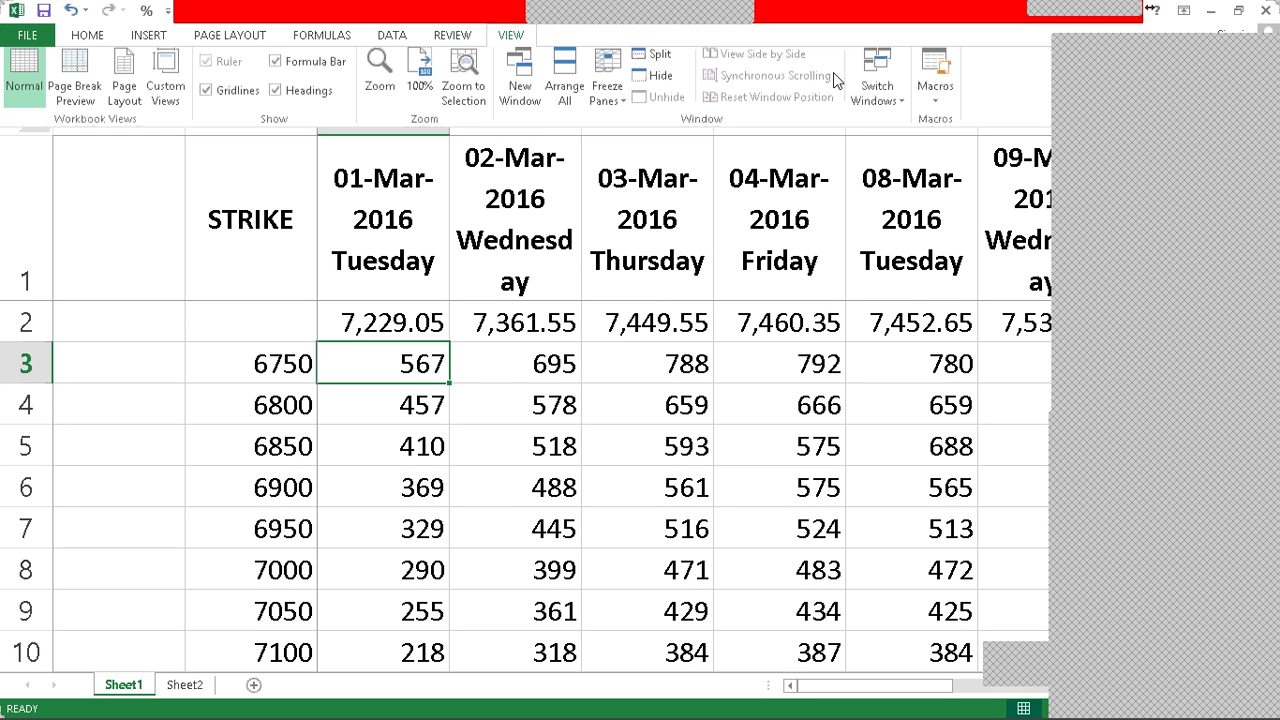
click(612, 100)
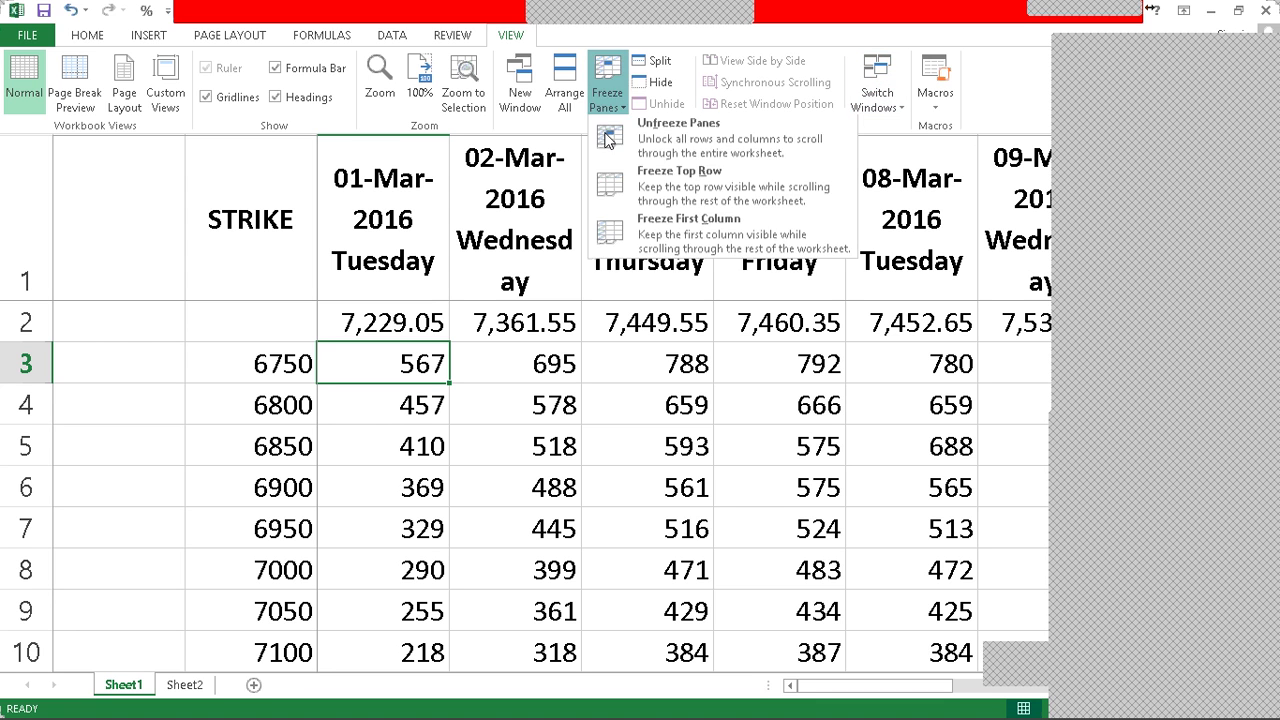
click(635, 155)
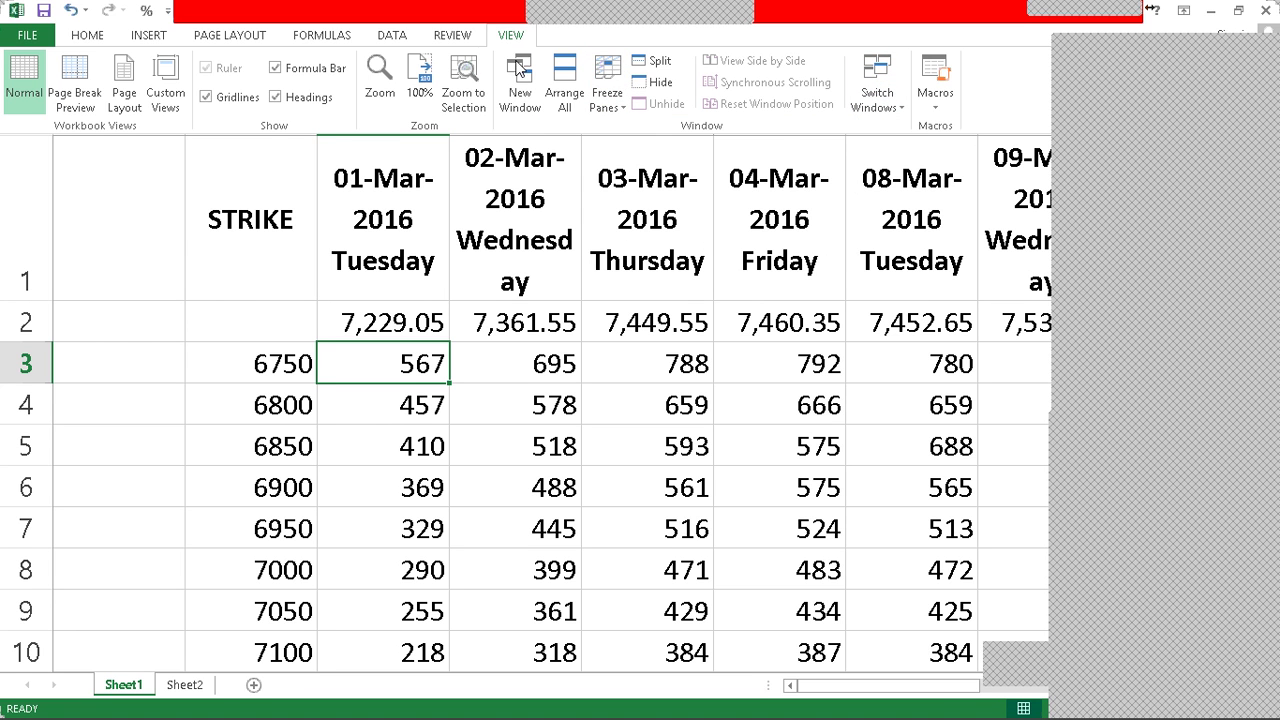
click(614, 100)
click(645, 140)
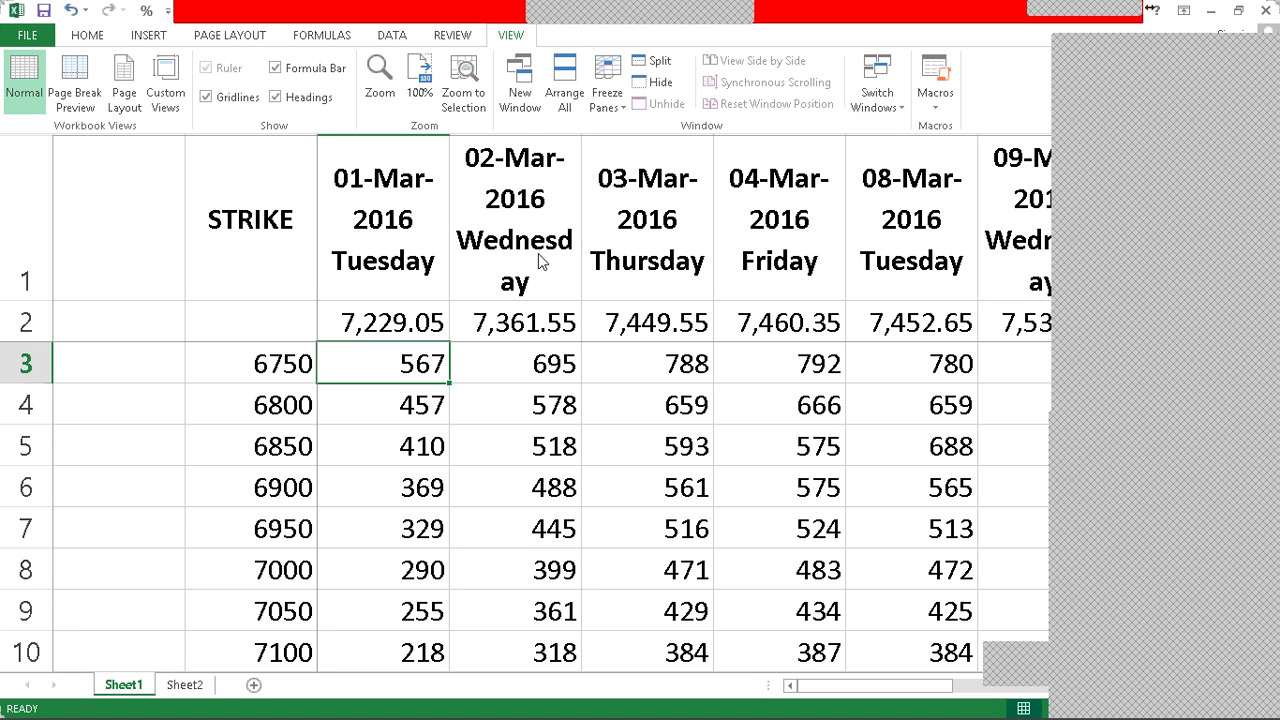
Step: Look through the 1 to 3 March call prices for the lowest strikes on Sheet1
click(404, 410)
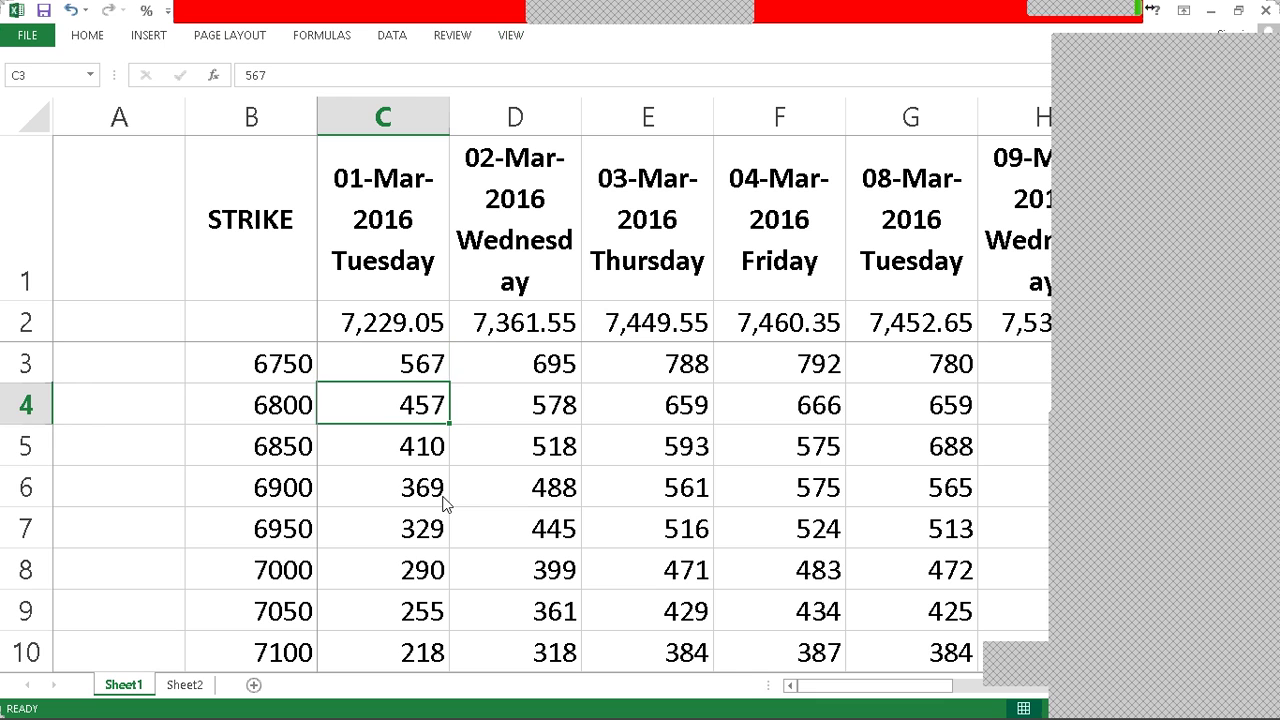
key(Down)
key(Right)
key(Right)
key(Down)
key(Left)
key(Down)
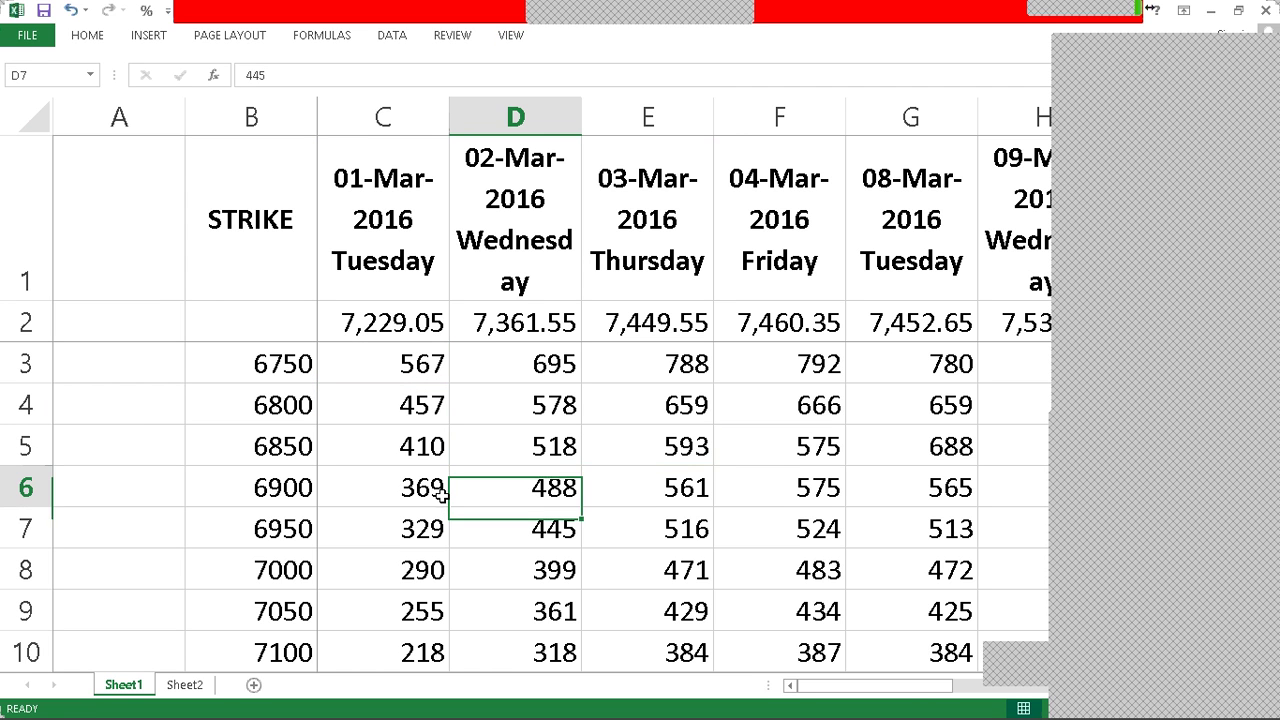
key(Down)
key(Down)
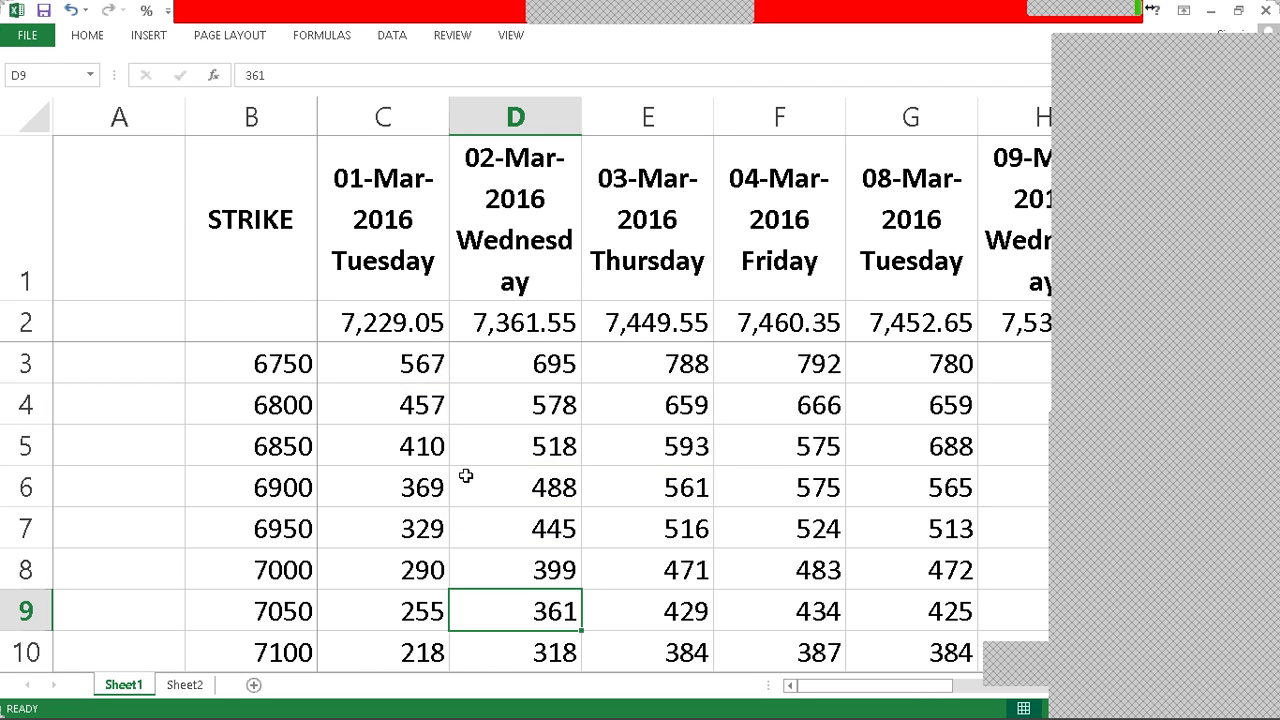
scroll(466, 480, down, 2)
key(Up)
key(Up)
key(Up)
key(Up)
key(Up)
key(Up)
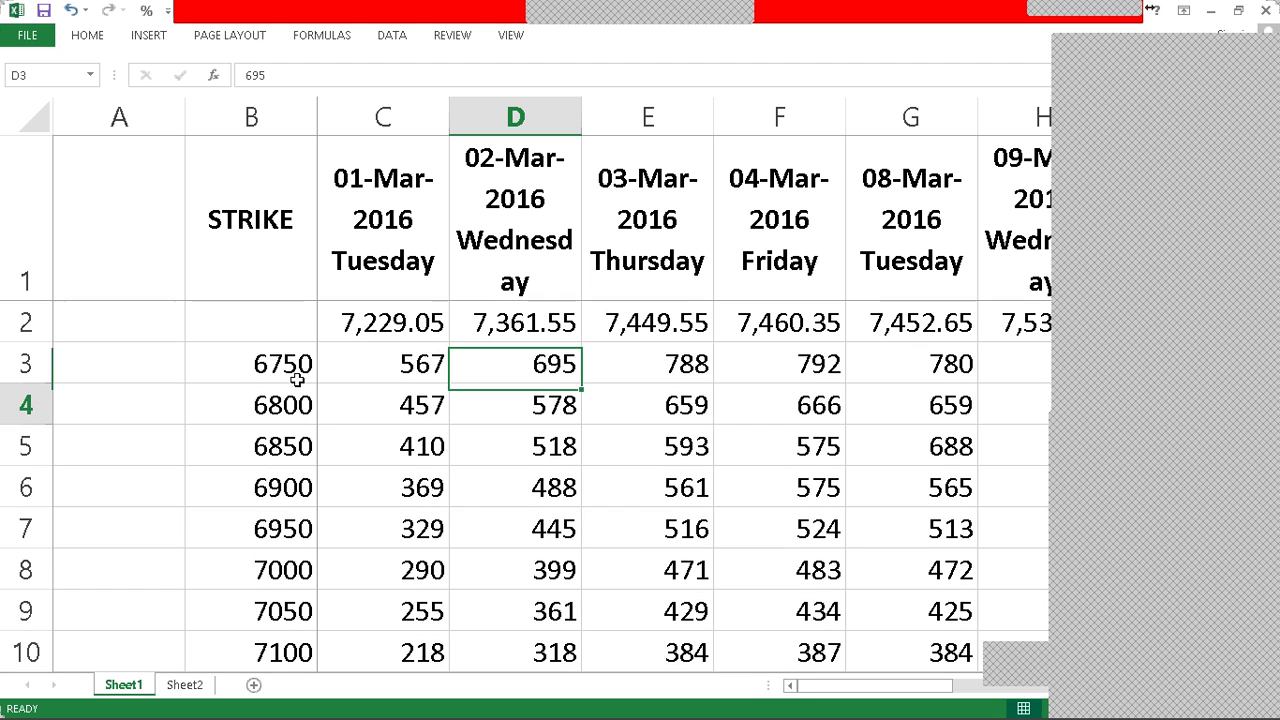
Step: Find the 7400 strike call price for 2 March on Sheet1 and glance at the source option table
scroll(471, 494, down, 2)
click(471, 490)
key(Down)
key(Down)
scroll(473, 497, down, 1)
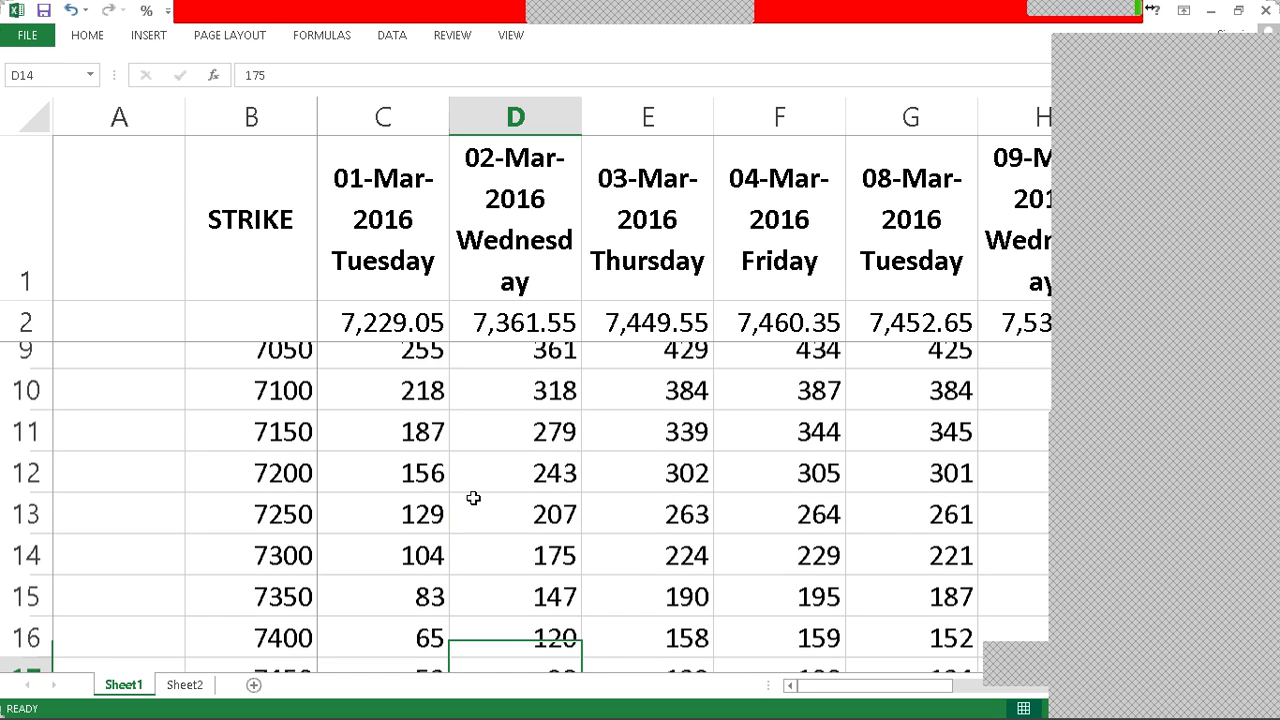
key(Down)
key(Down)
key(Up)
key(Down)
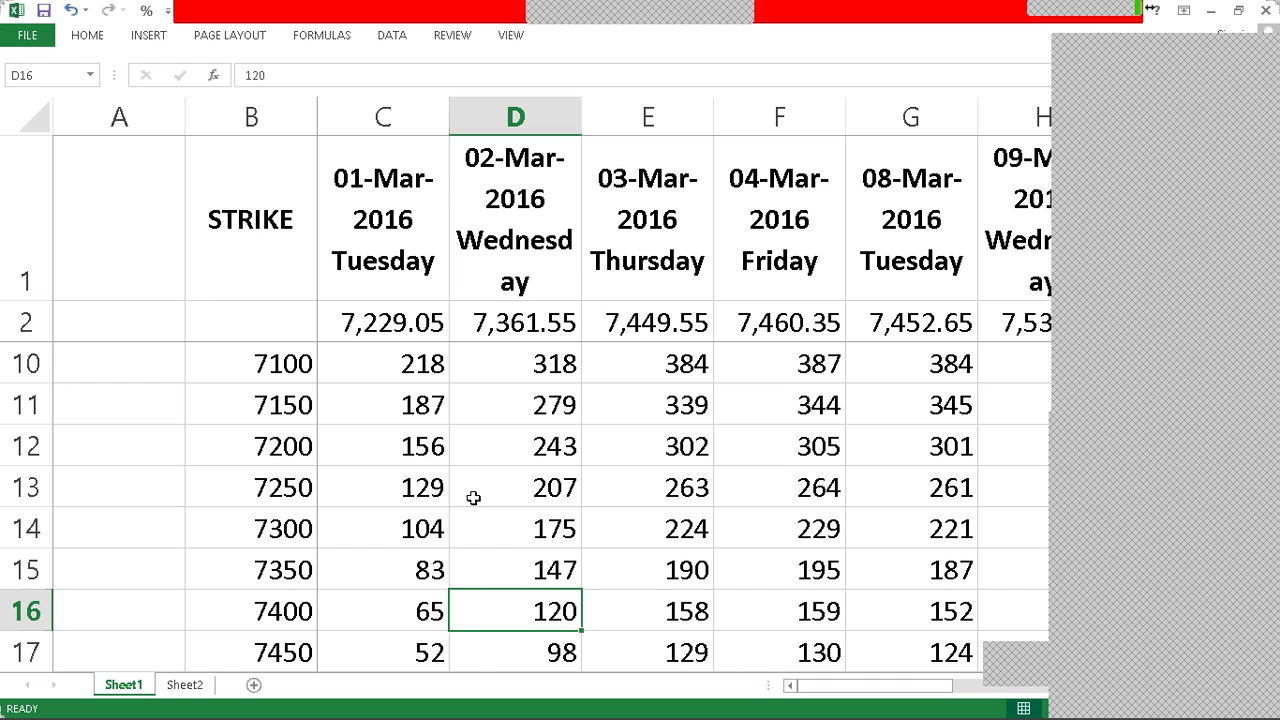
key(alt+Tab)
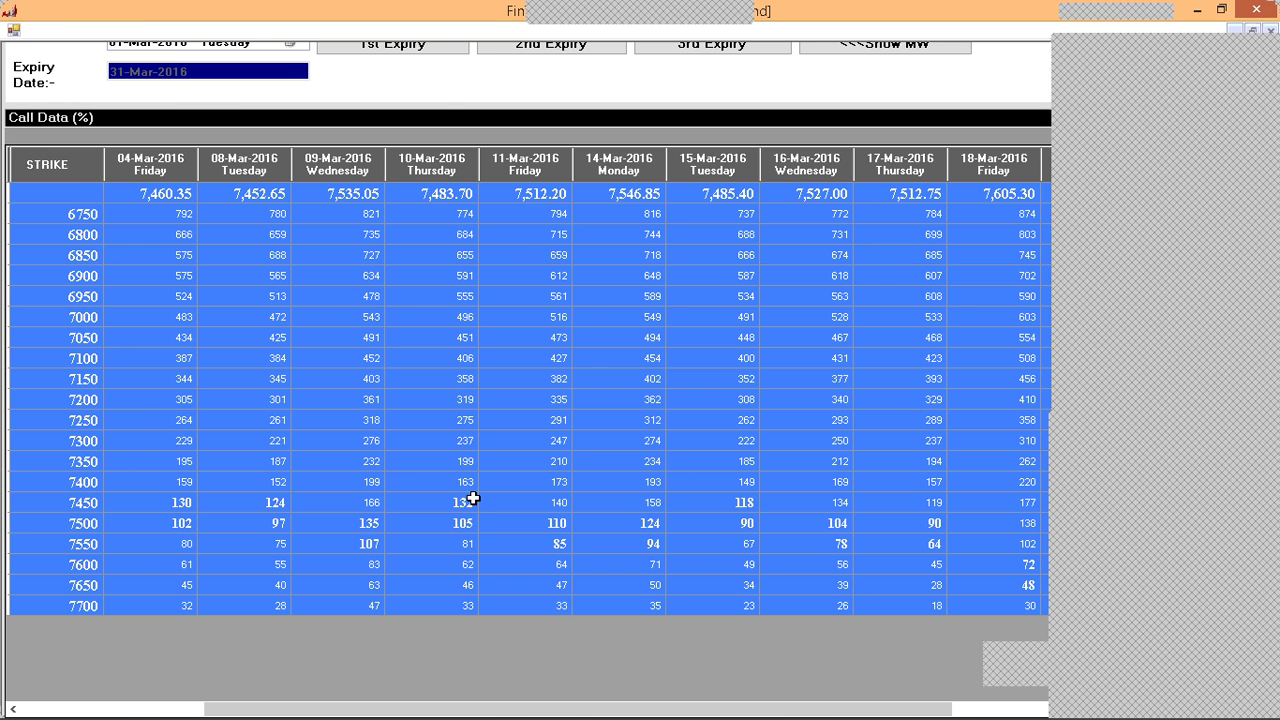
key(alt+Tab)
Step: Enter the trade date 2-Mar in cell B2 of Sheet2
key(ctrl+Page_Down)
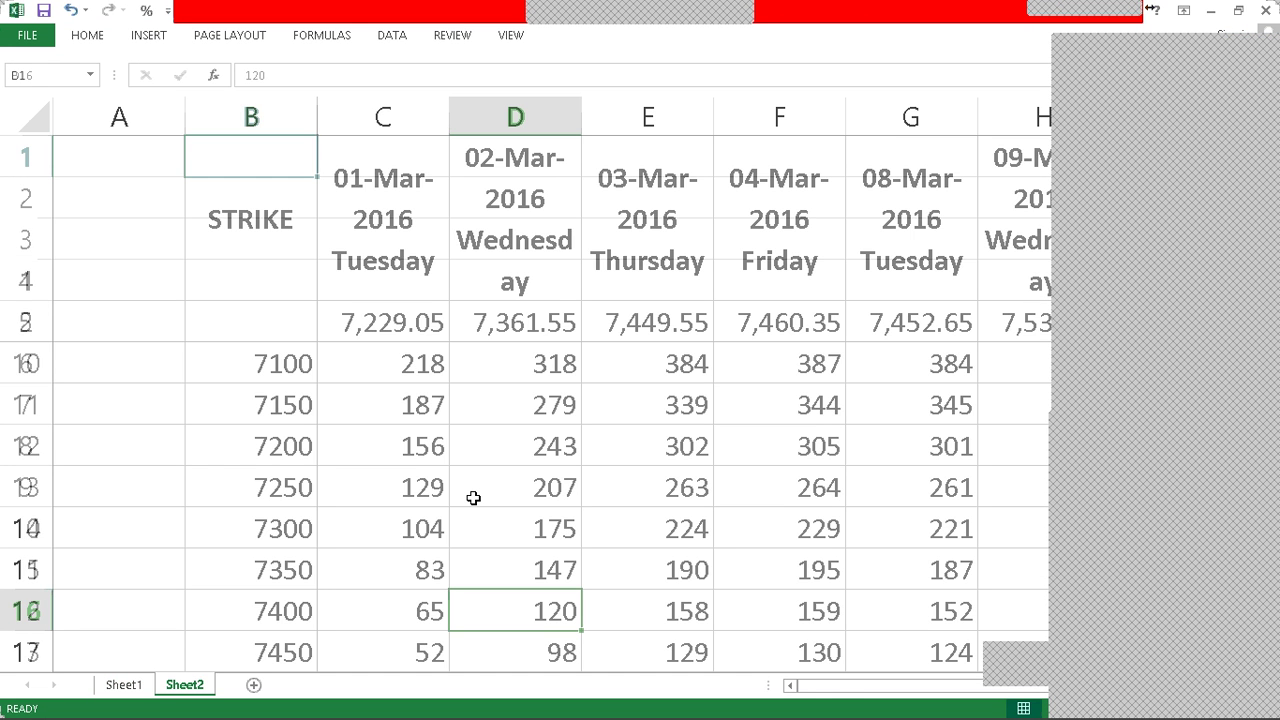
key(Down)
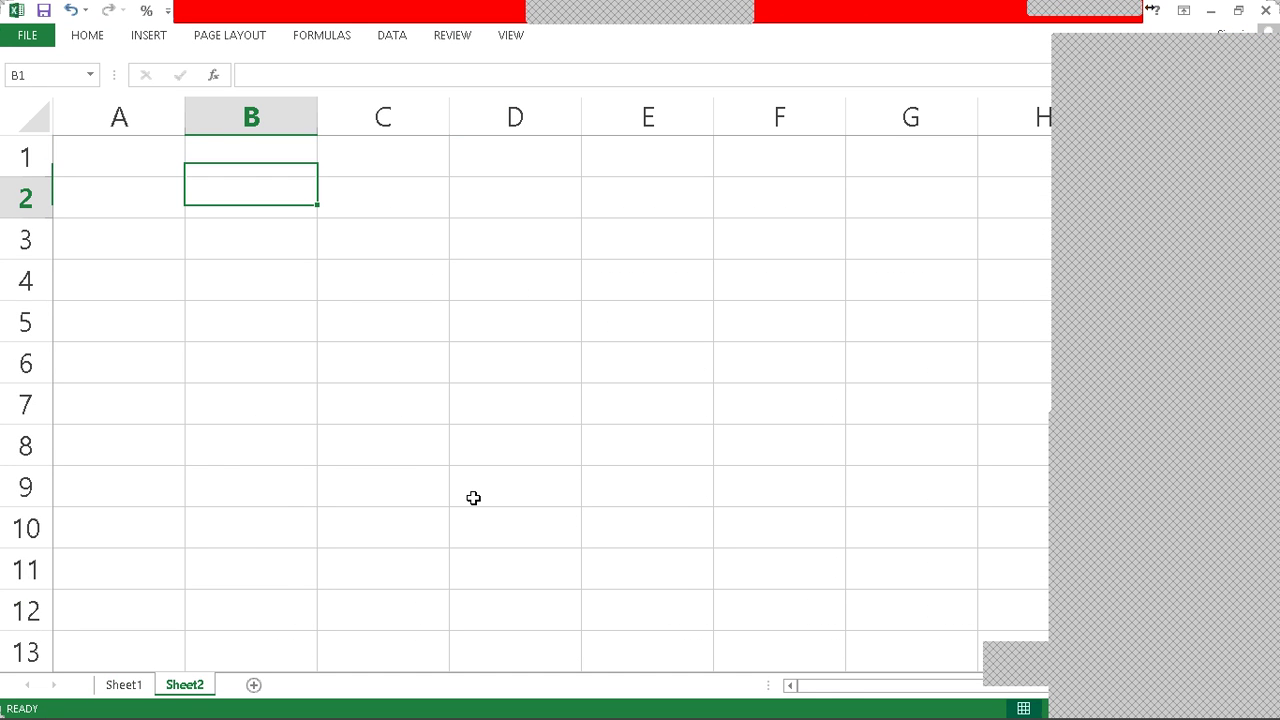
text(2 MAc)
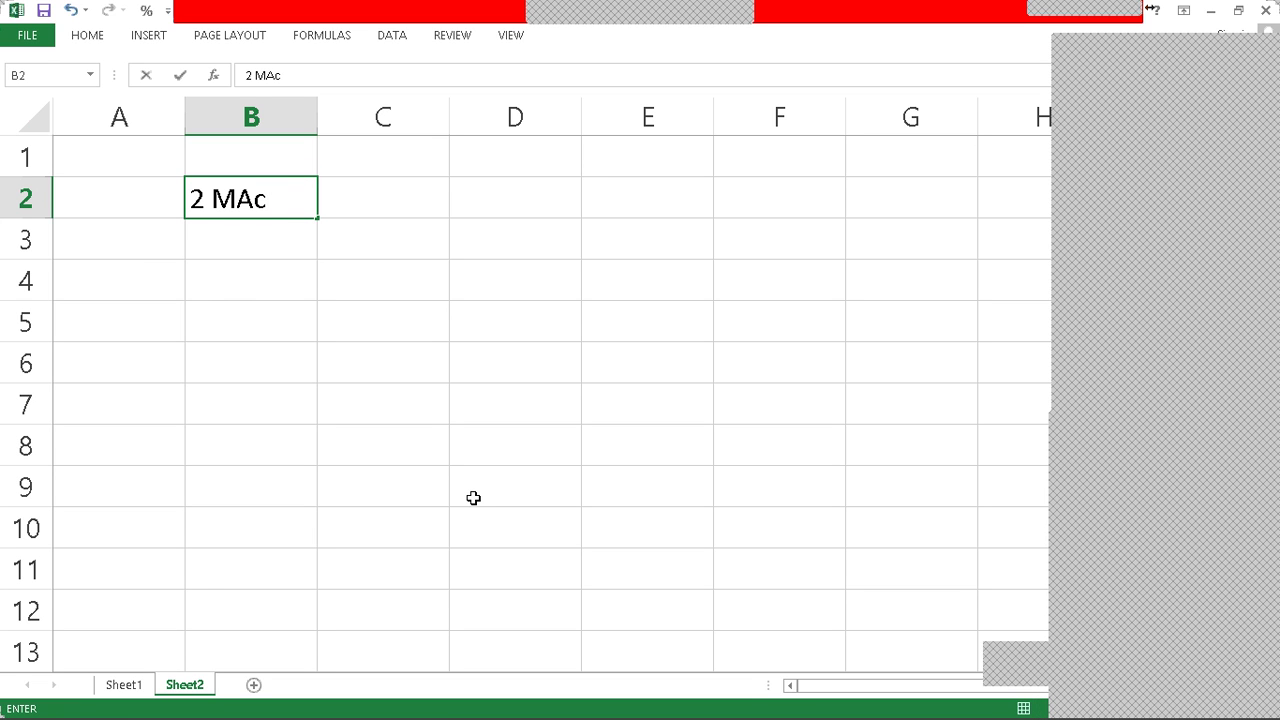
key(BackSpace)
text(rch)
key(BackSpace)
key(Tab)
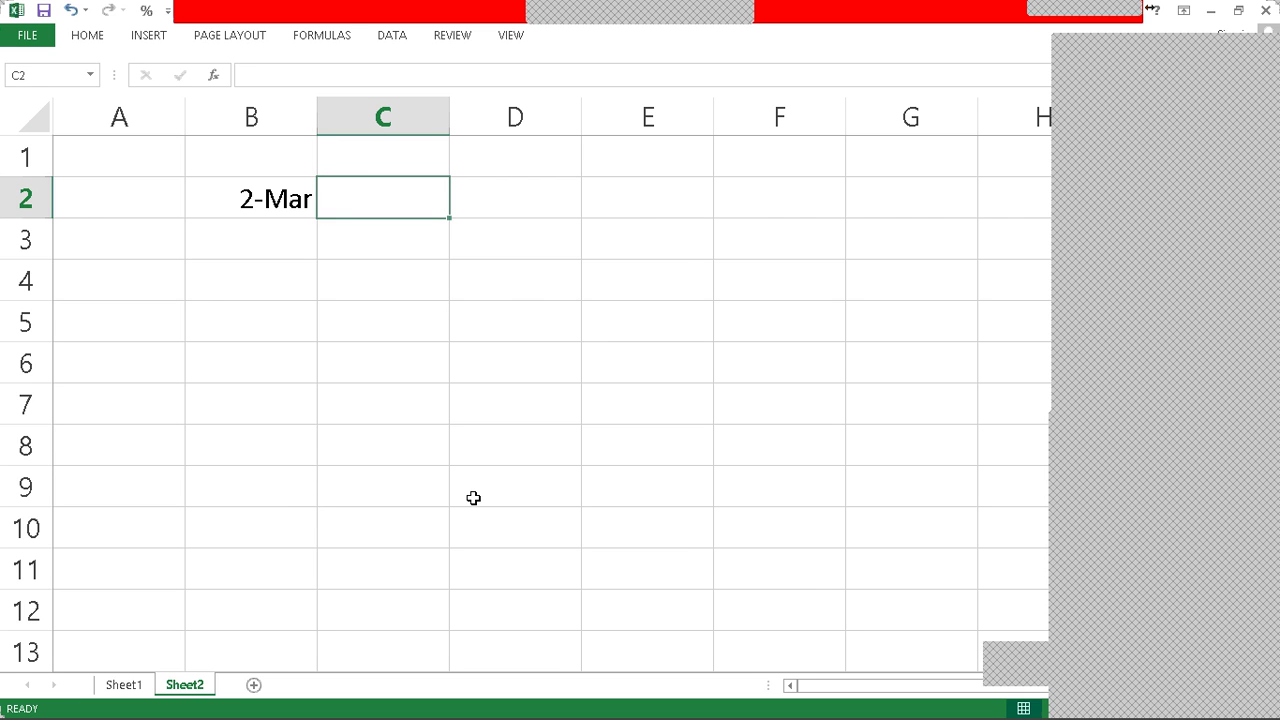
Step: Record the trade as "7400 C Buy" in cell C2 of Sheet2, consulting the Sheet1 prices for the strike
key(ctrl+Page_Up)
key(ctrl+Page_Down)
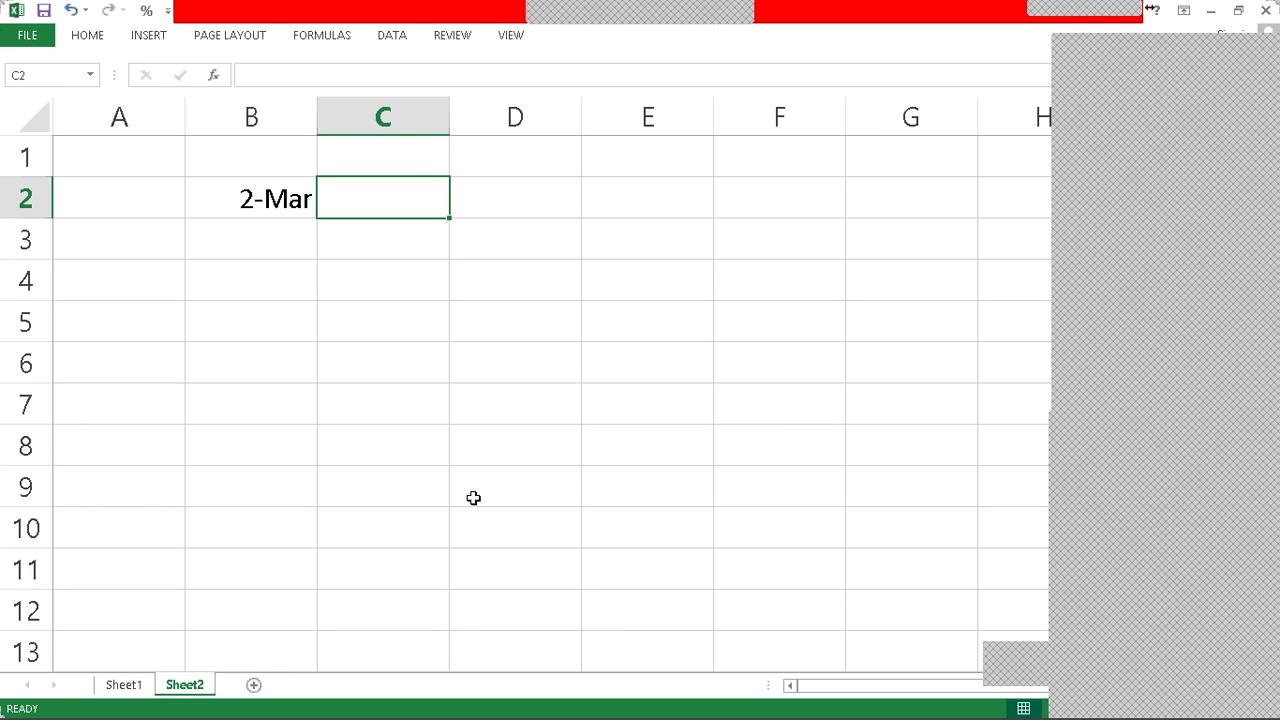
text(7400 C B)
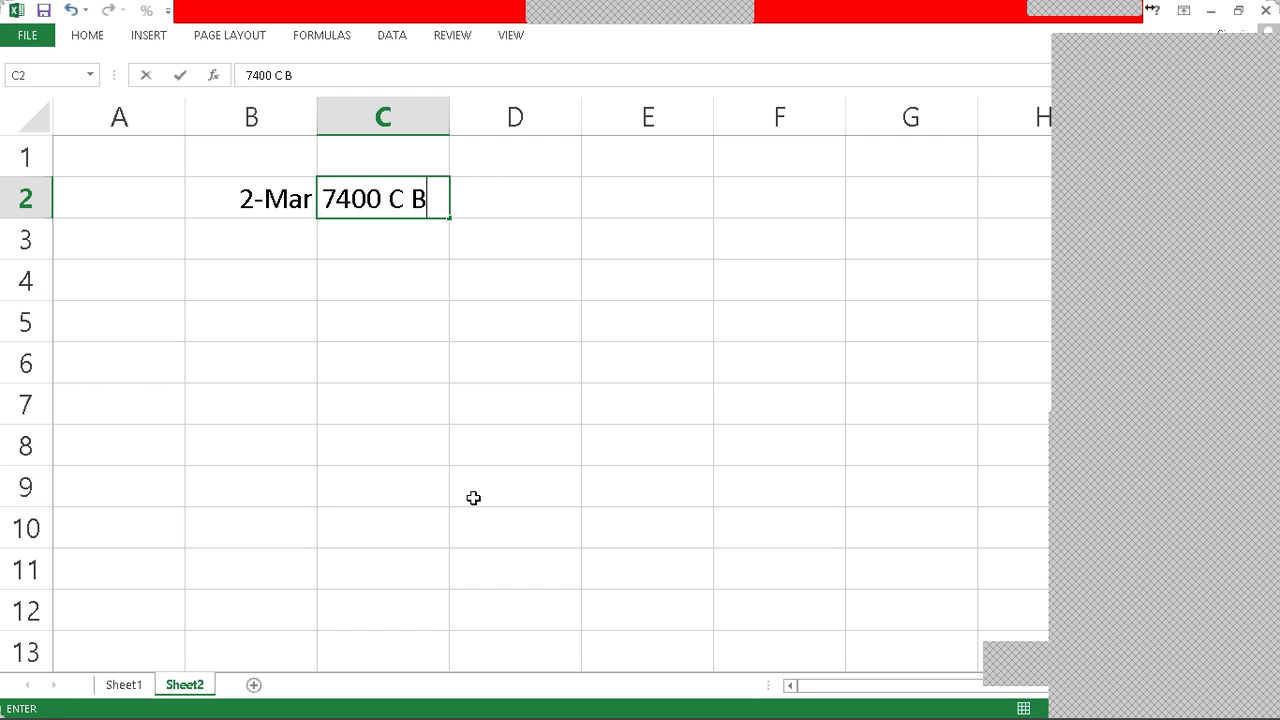
text(uy)
key(Tab)
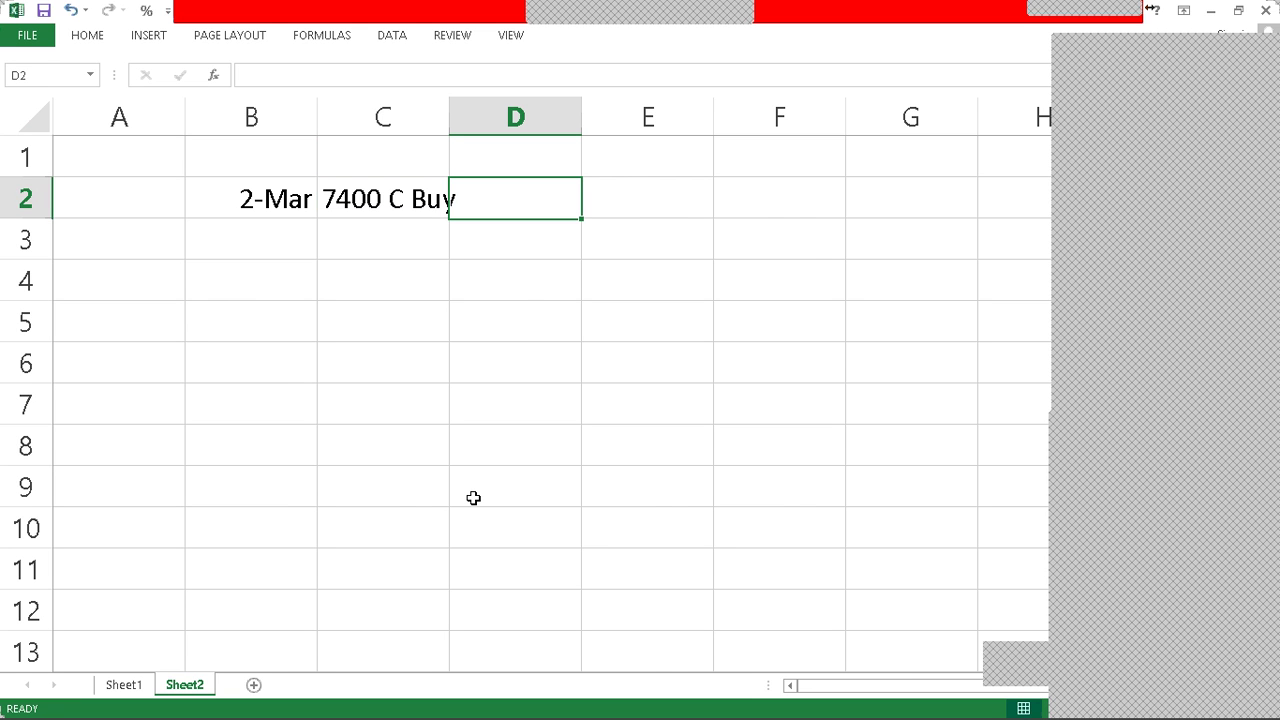
Step: Check the 7400 call price for 2 March on Sheet1 and enter -120 in cell D2 of Sheet2
key(ctrl+Page_Up)
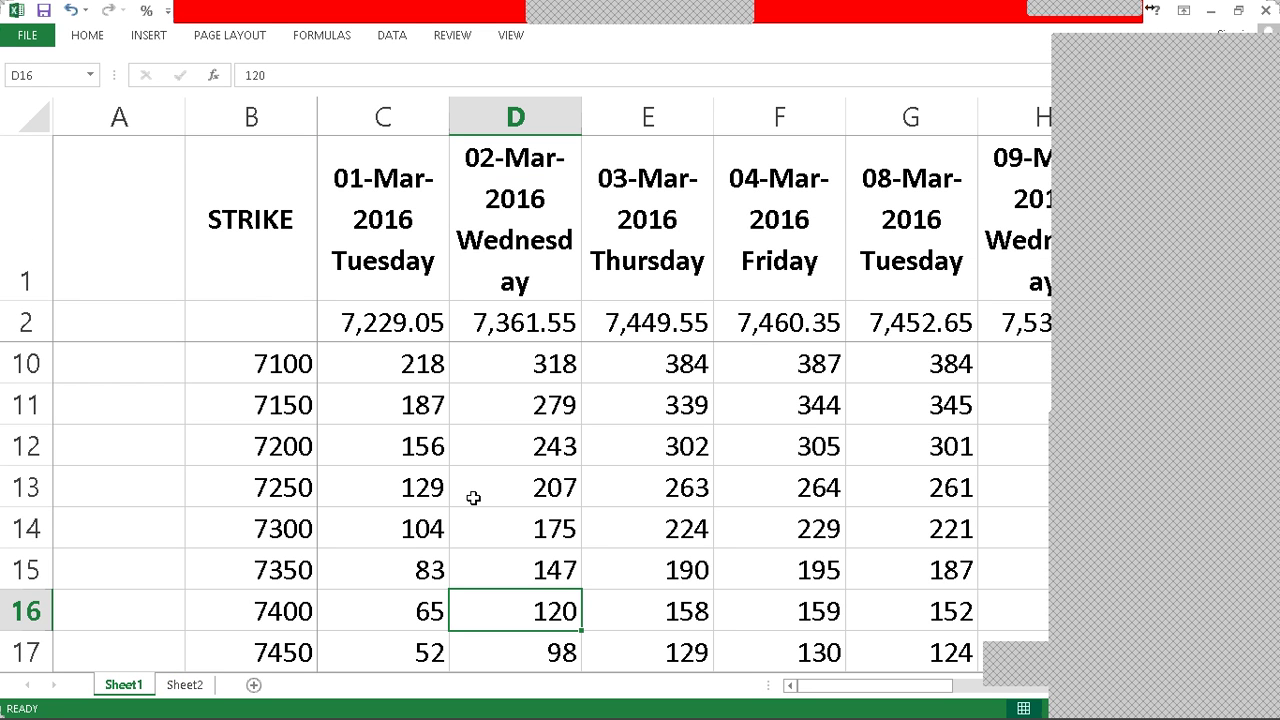
key(ctrl+Page_Down)
text(-)
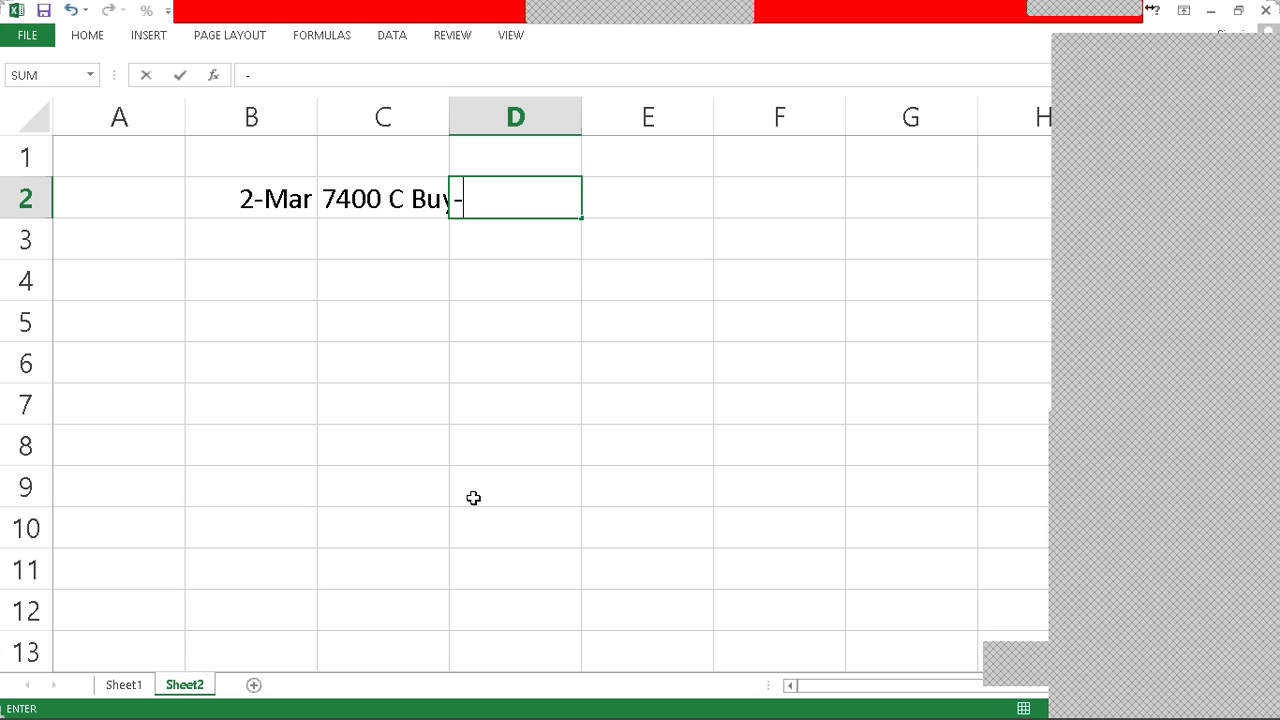
text(120)
key(Return)
key(Up)
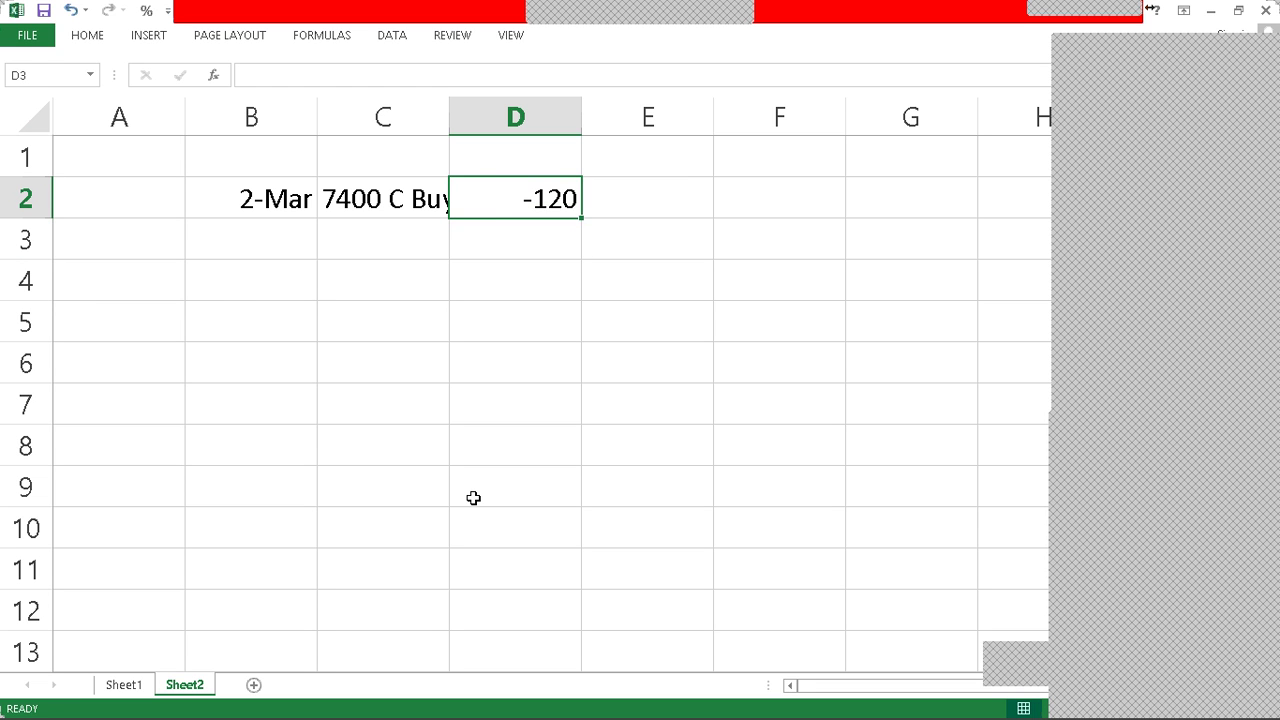
Step: Move the -120 premium from D2 to E2 in the Sheet2 trade log
key(ctrl+c)
key(Right)
key(Return)
key(Left)
key(Left)
key(Left)
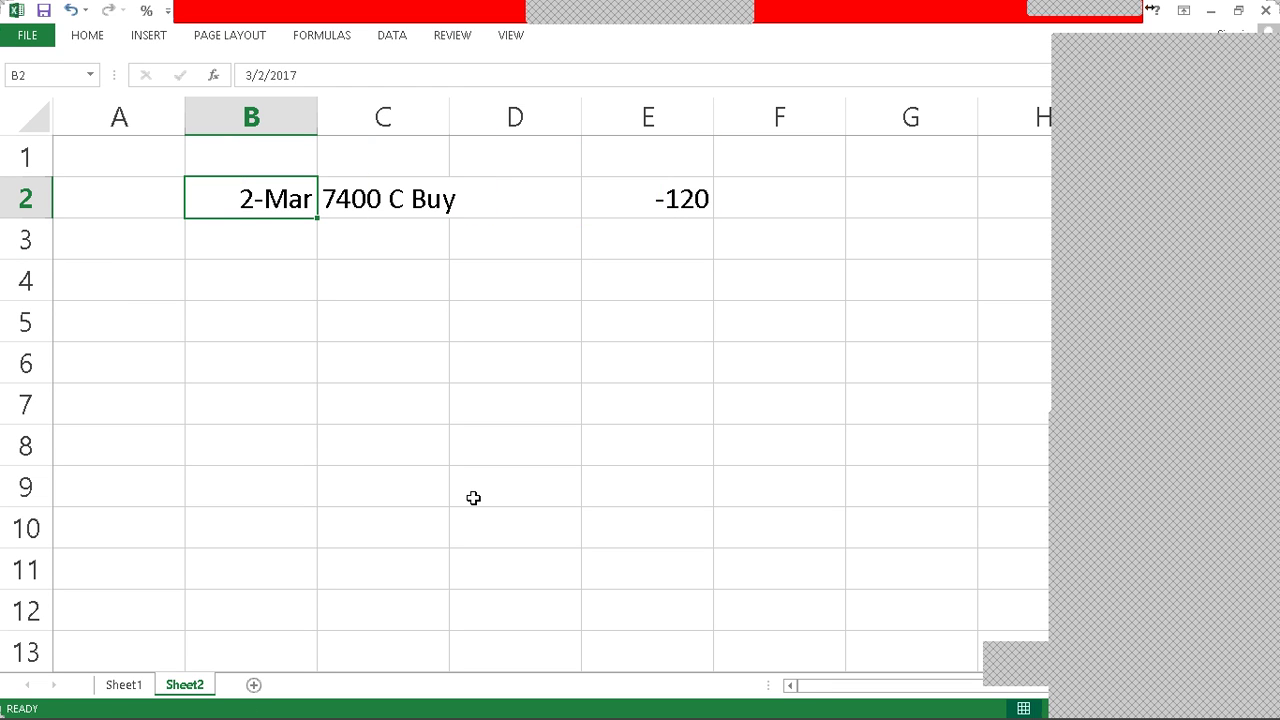
Step: Move the 2-Mar date from B2 to A2 and go to cell A3
key(ctrl+x)
key(Left)
key(Return)
key(Down)
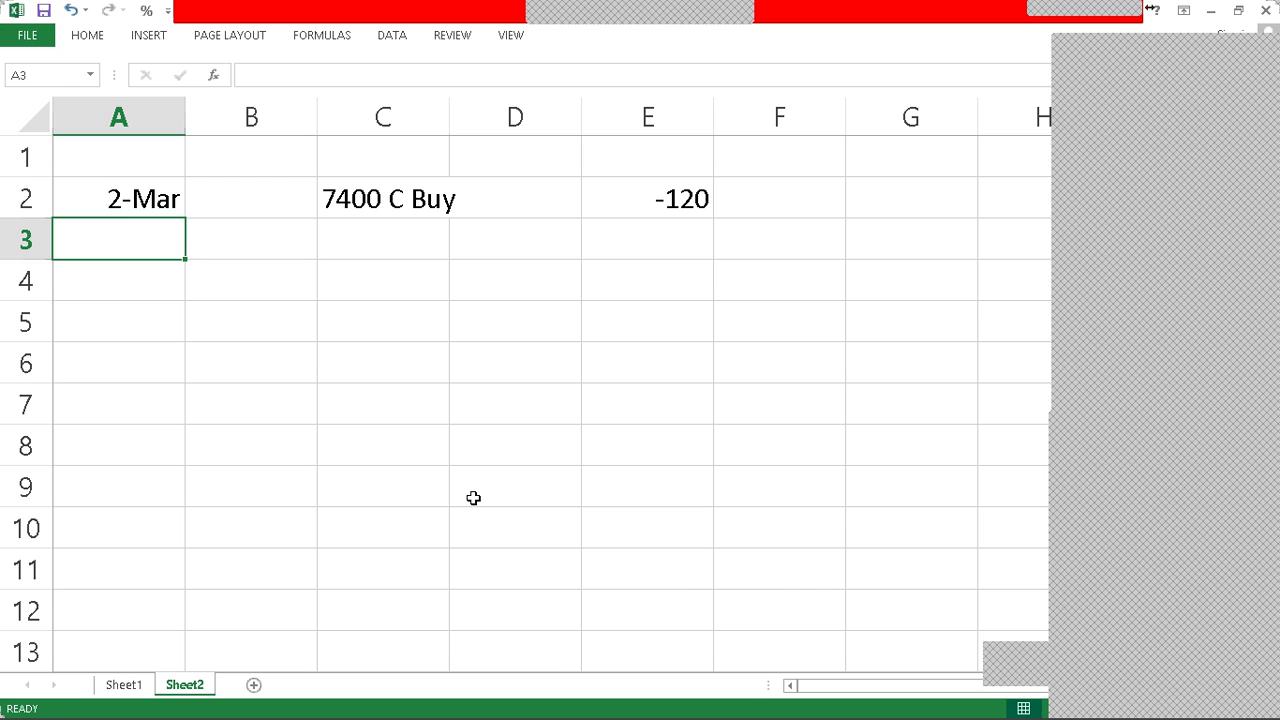
Step: Follow the 7400 call prices and Nifty closes on Sheet1 day by day from 3 March to find the exit date
key(ctrl+Page_Up)
key(Right)
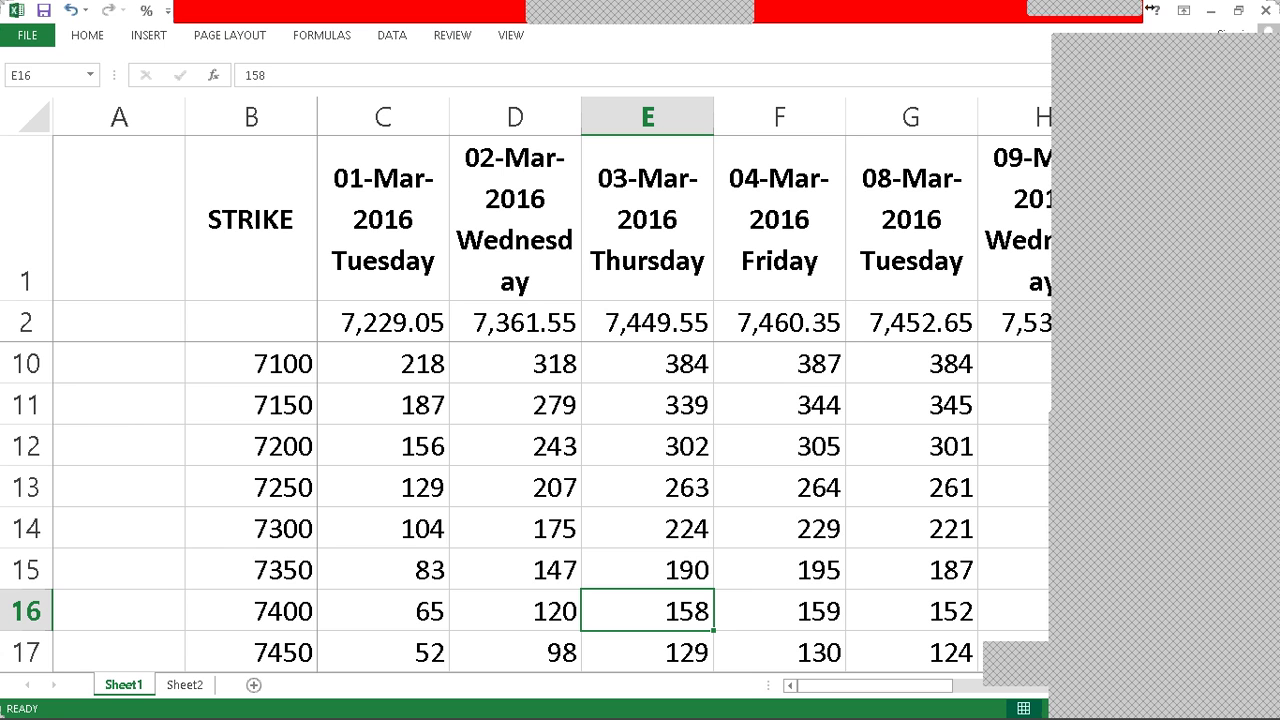
key(Up)
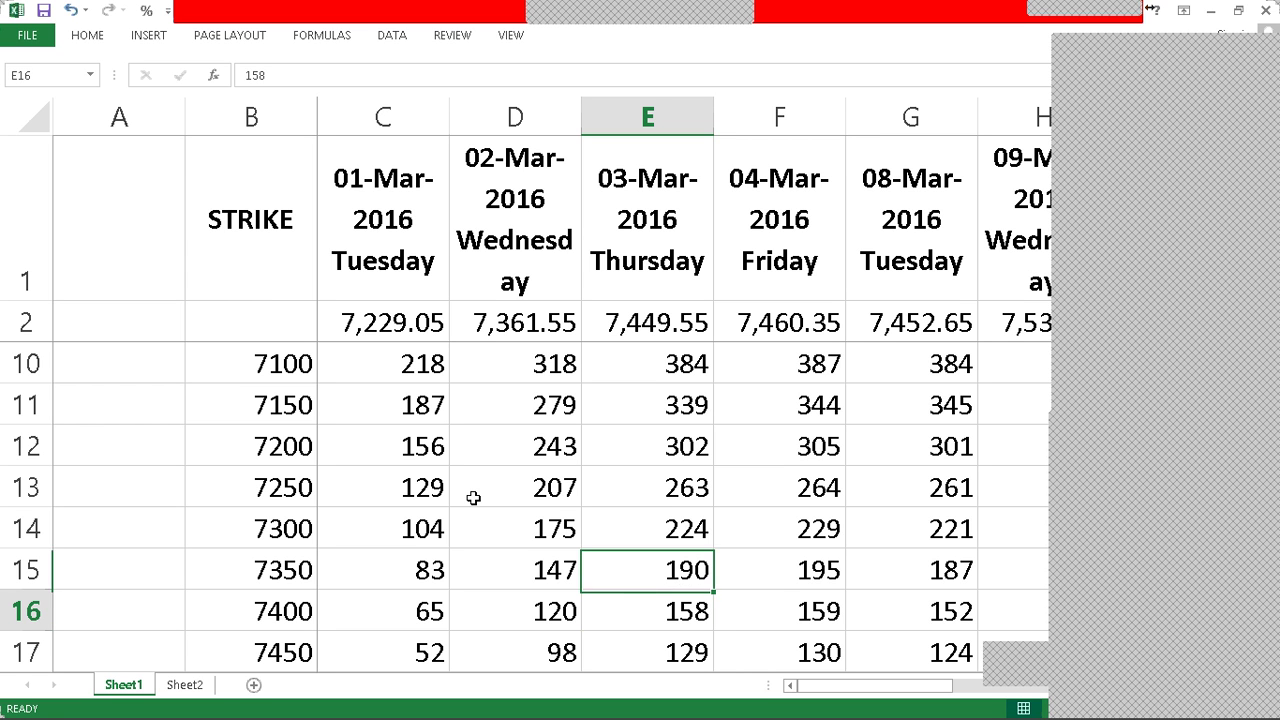
key(Down)
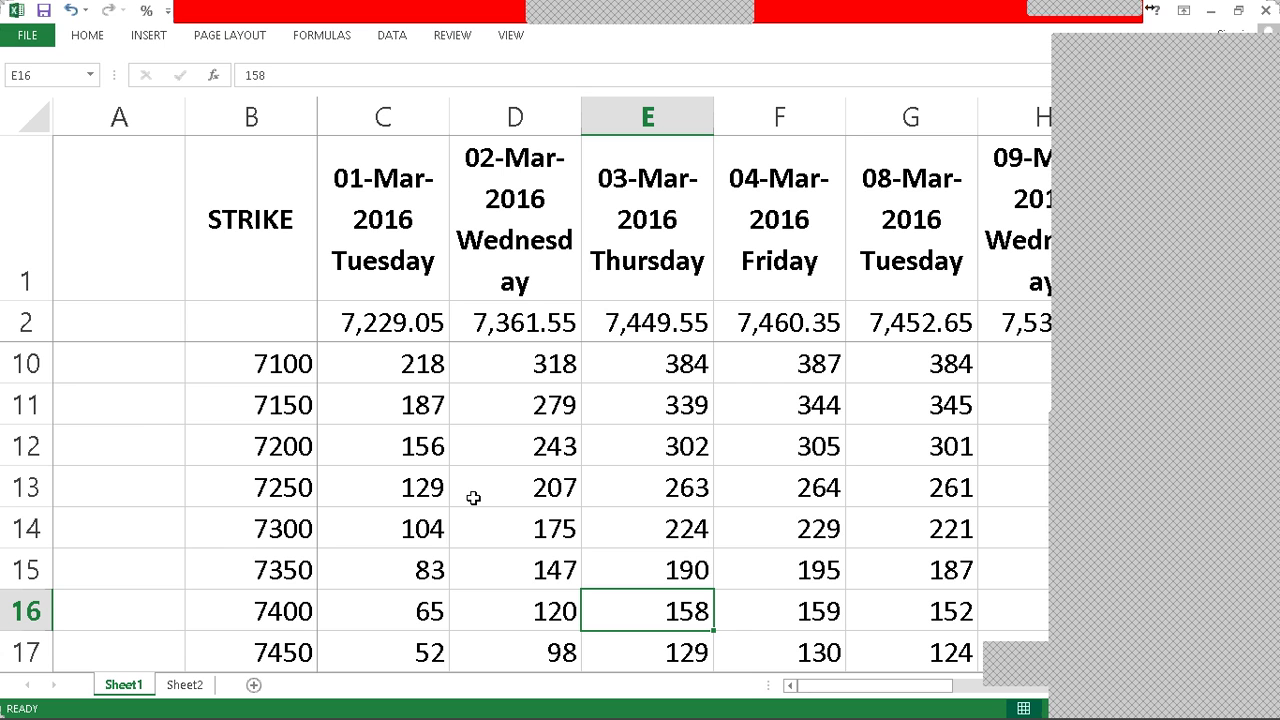
key(Right)
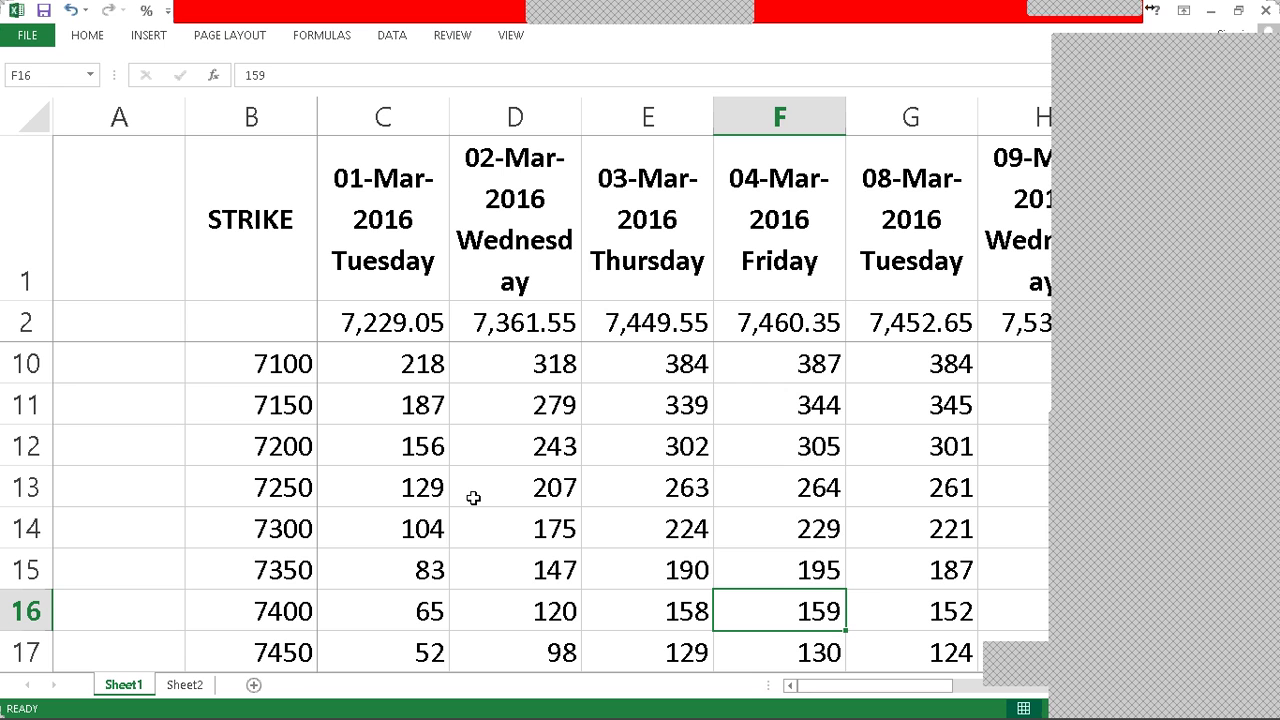
key(Right)
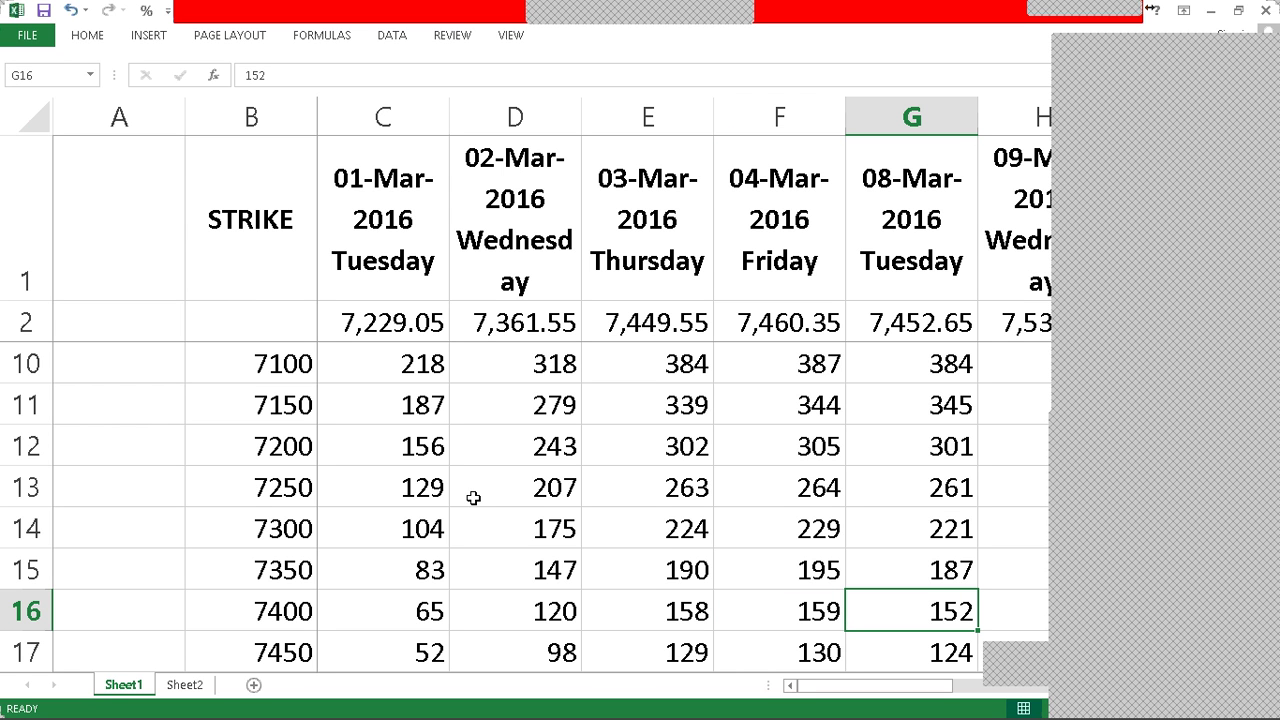
key(Right)
key(Right)
key(Left)
key(Left)
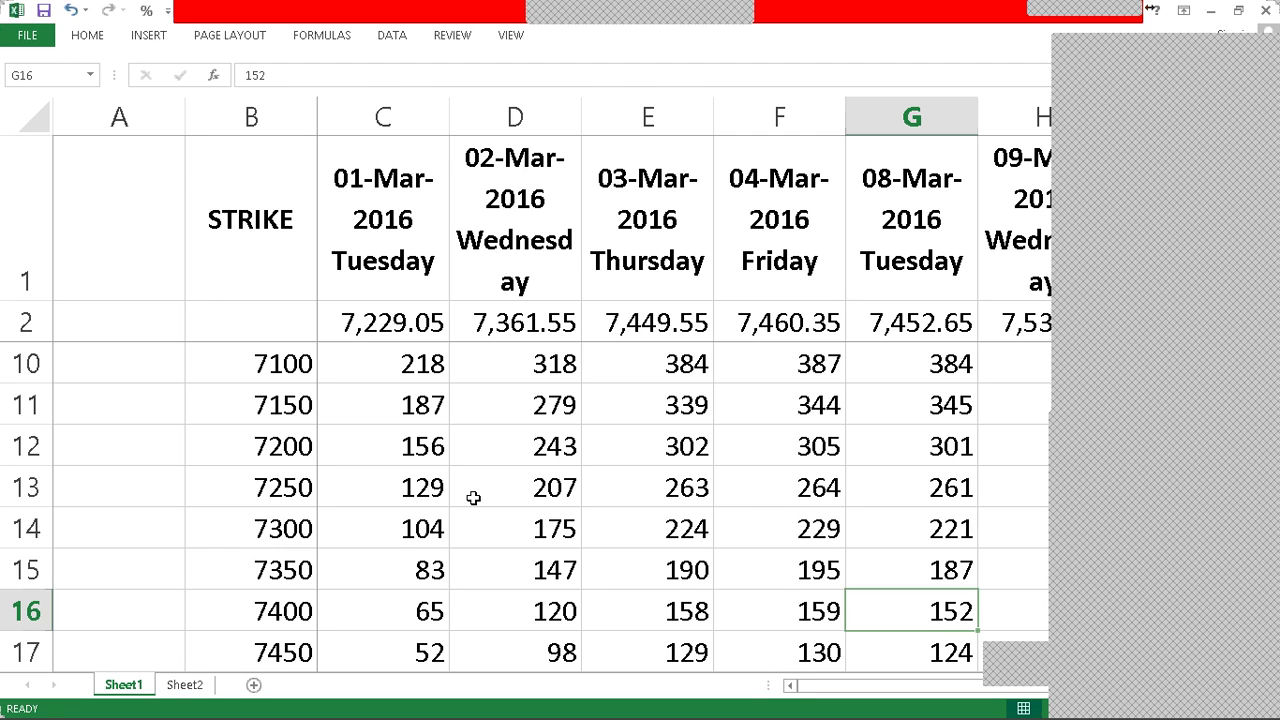
Step: Enter the exit date 8-Mar in cell A3 of Sheet2
key(ctrl+Page_Down)
text(8-3)
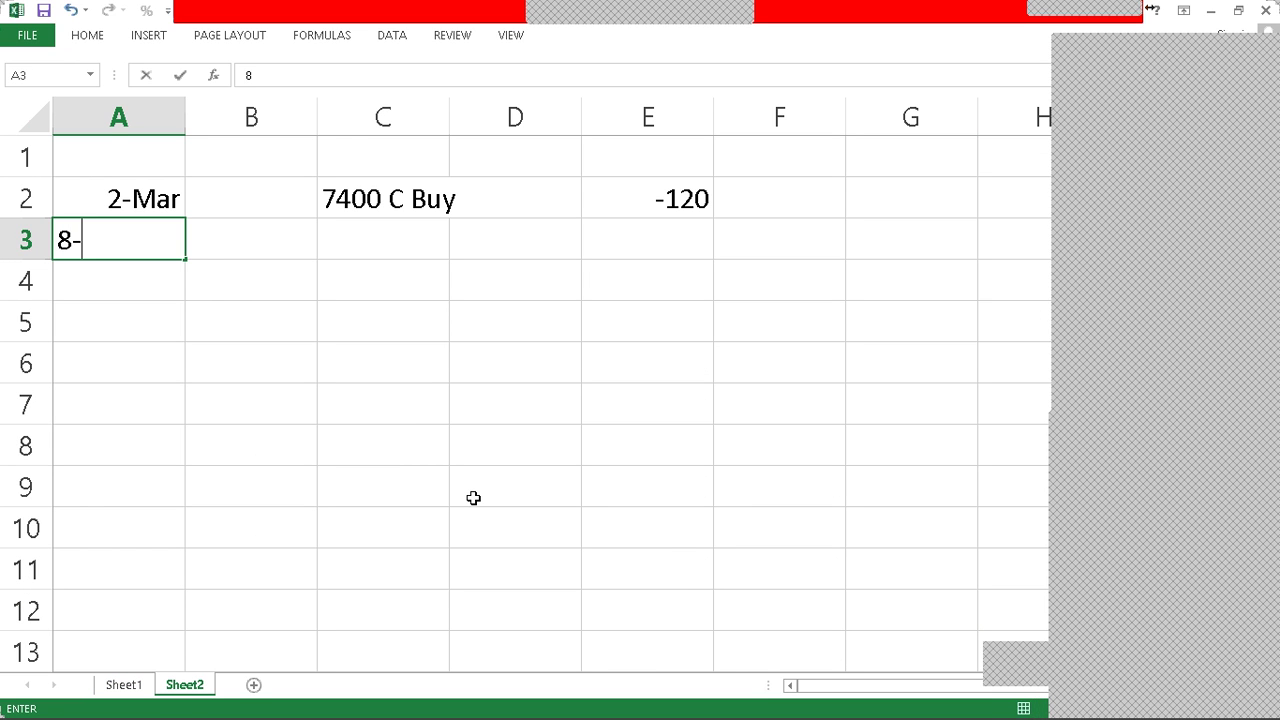
key(Tab)
Step: Copy the trade description from C2 into C3 and change it to "7400 C Sell"
key(Down)
key(Right)
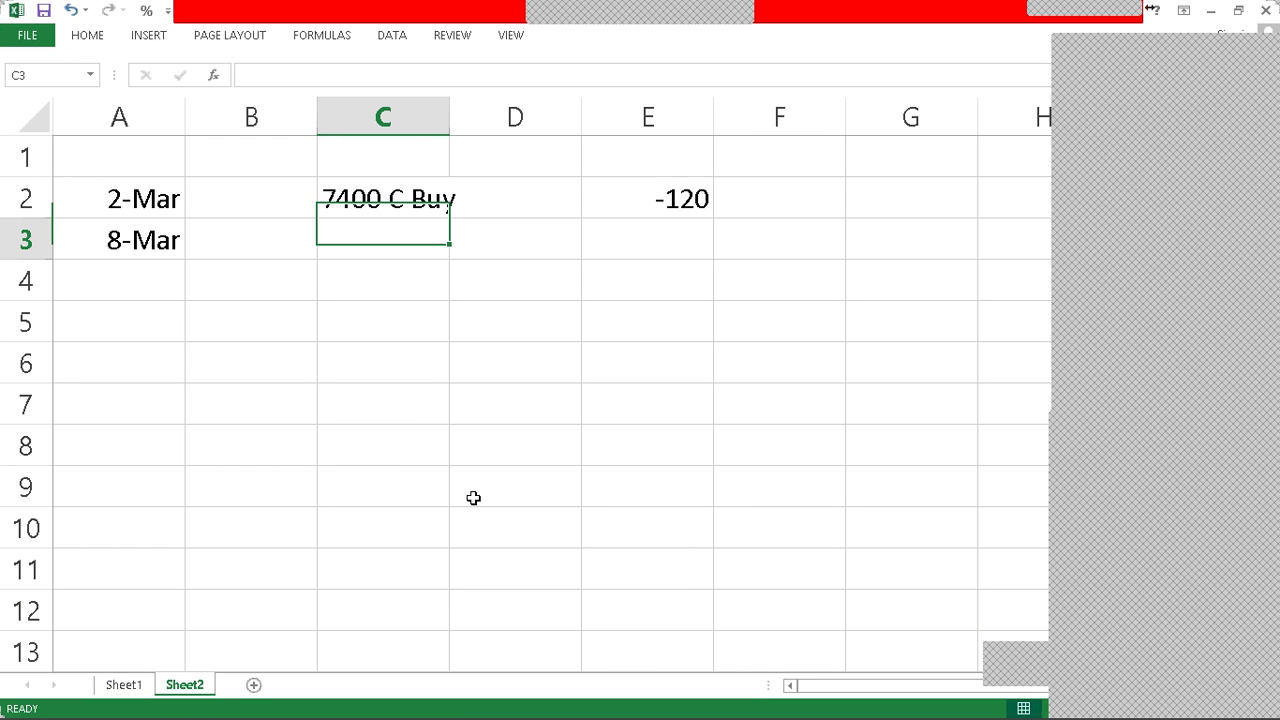
key(ctrl+d)
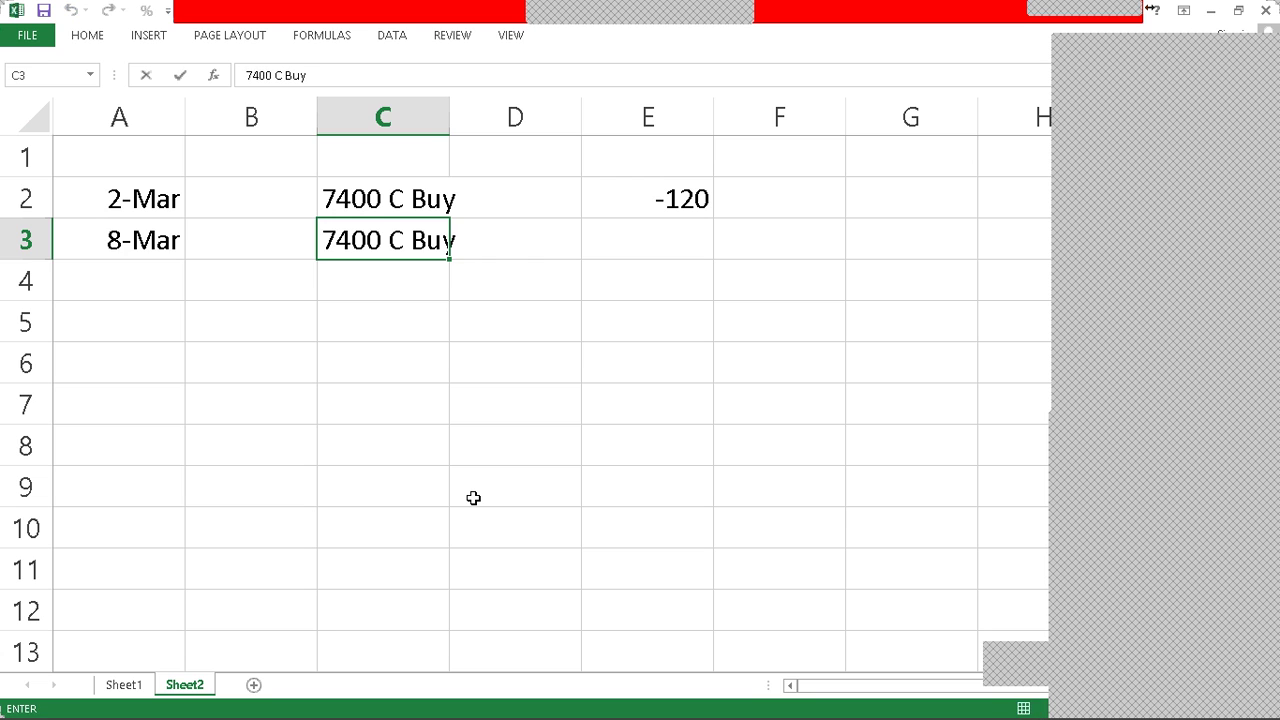
key(Tab)
key(Left)
key(F2)
key(ctrl+shift+Left)
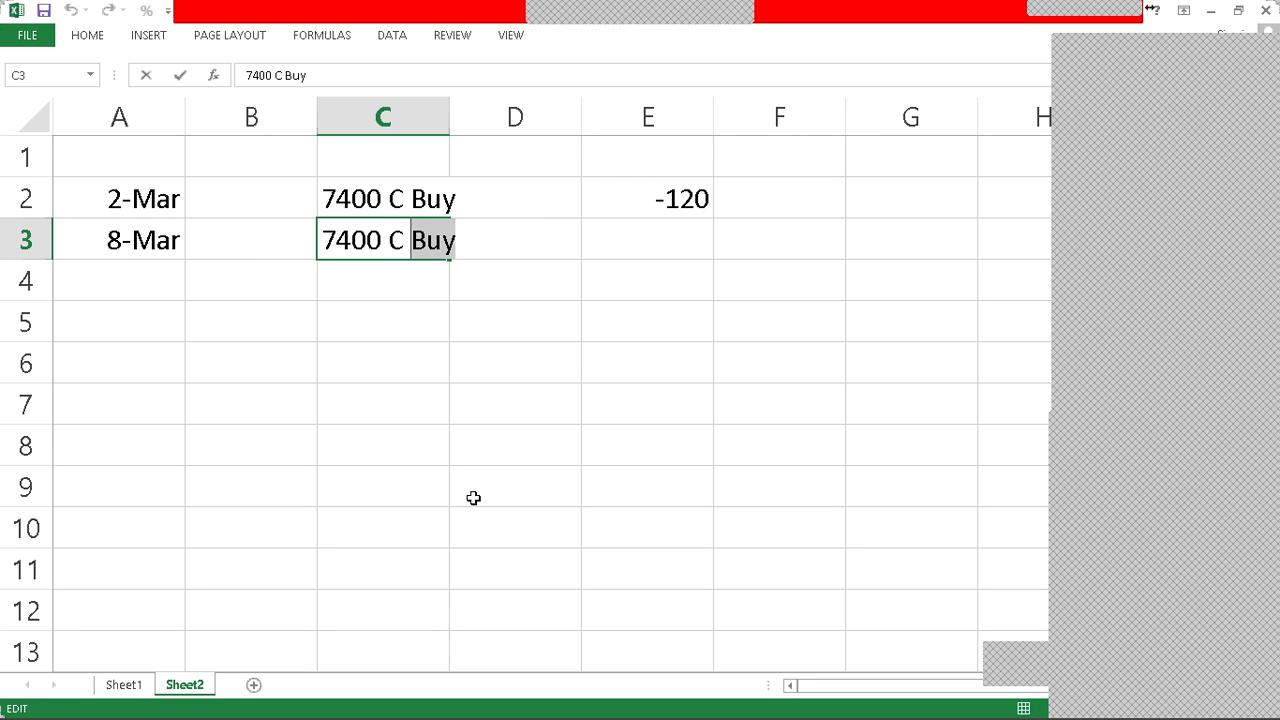
text(Sell)
key(Tab)
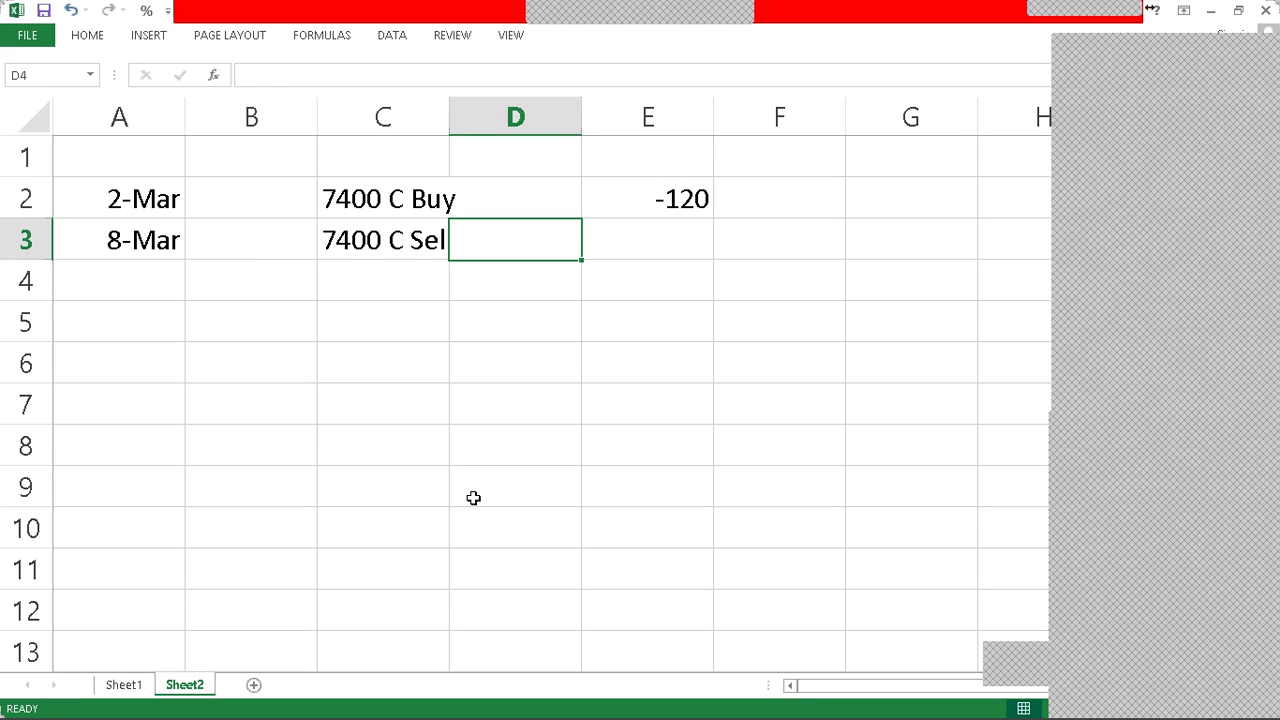
Step: Enter the exit premium 152 in cell E3 of the Sheet2 trade log
key(Up)
key(Right)
key(Down)
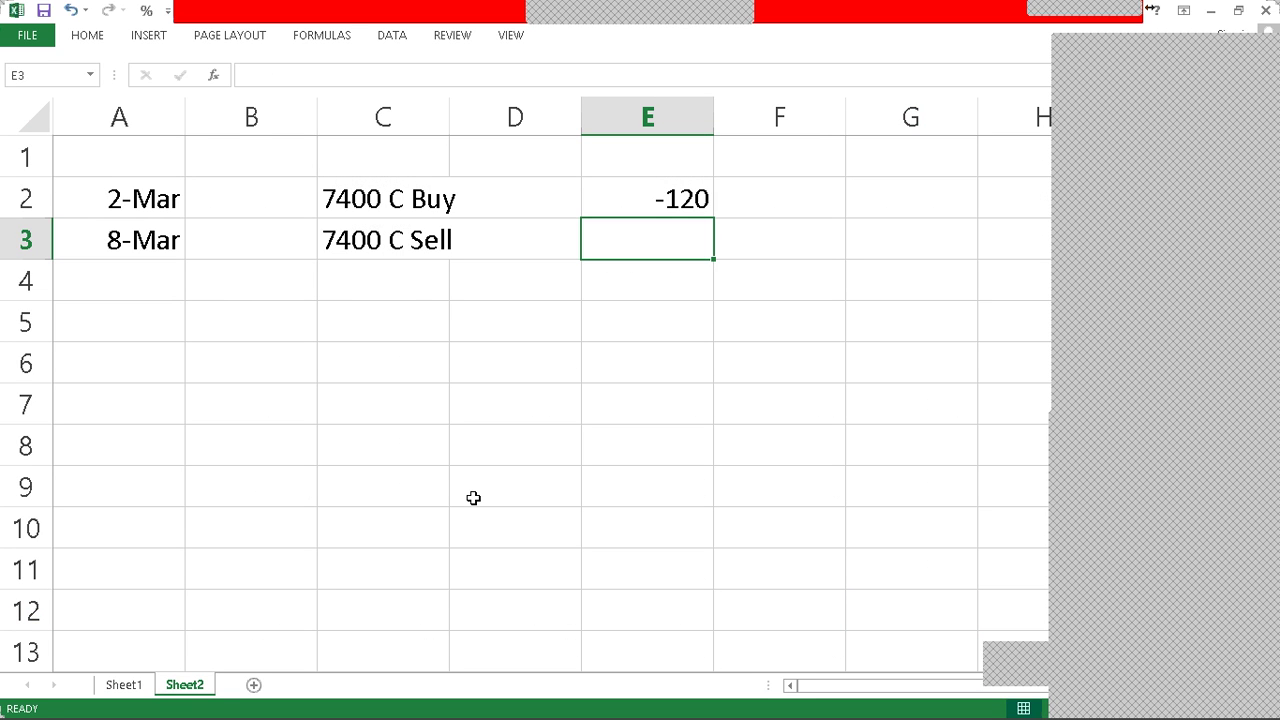
text(152)
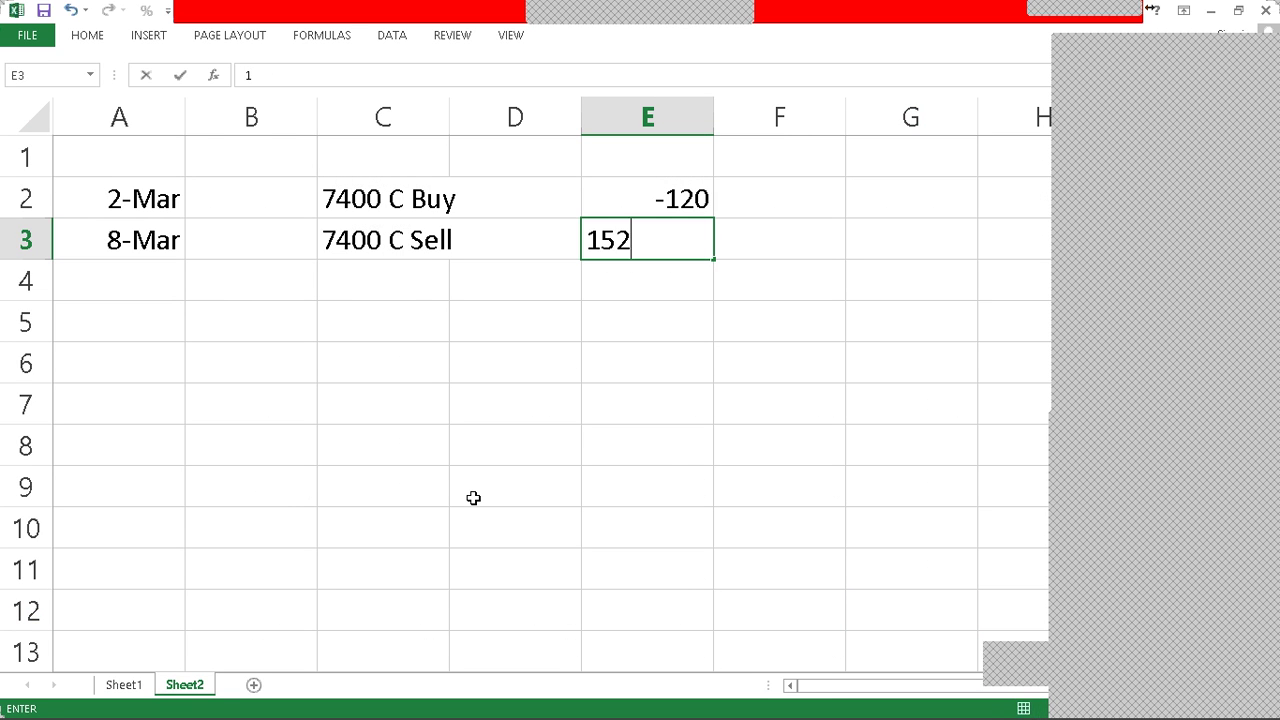
key(Return)
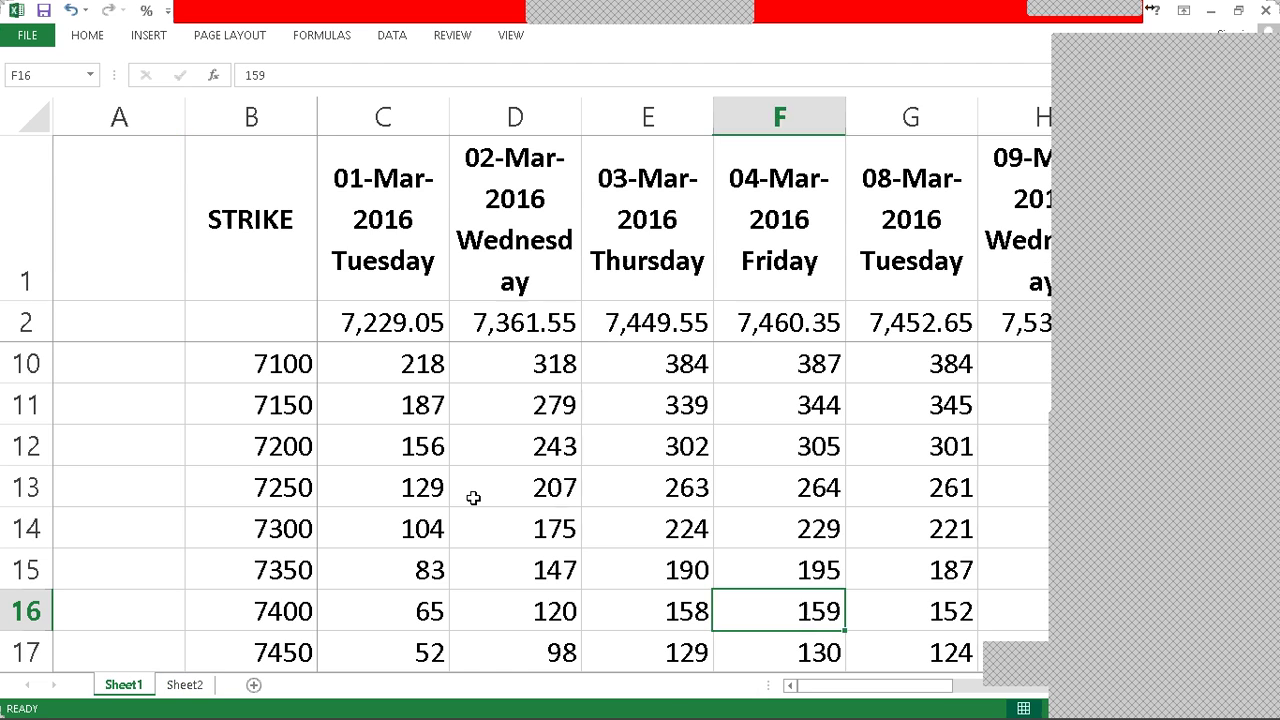
Step: Review the daily Nifty closes on Sheet1 around the 8 March exit, continuing into the following trading days
key(Right)
key(Right)
key(Left)
key(Left)
key(Left)
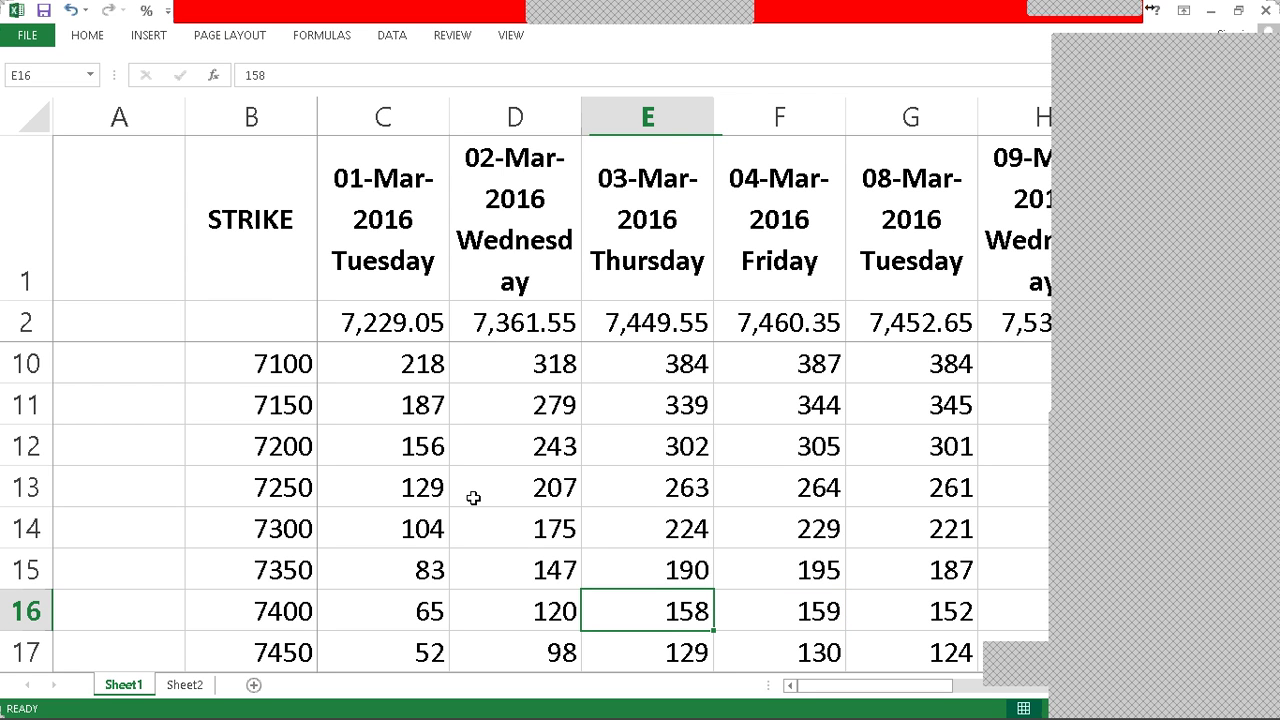
key(Right)
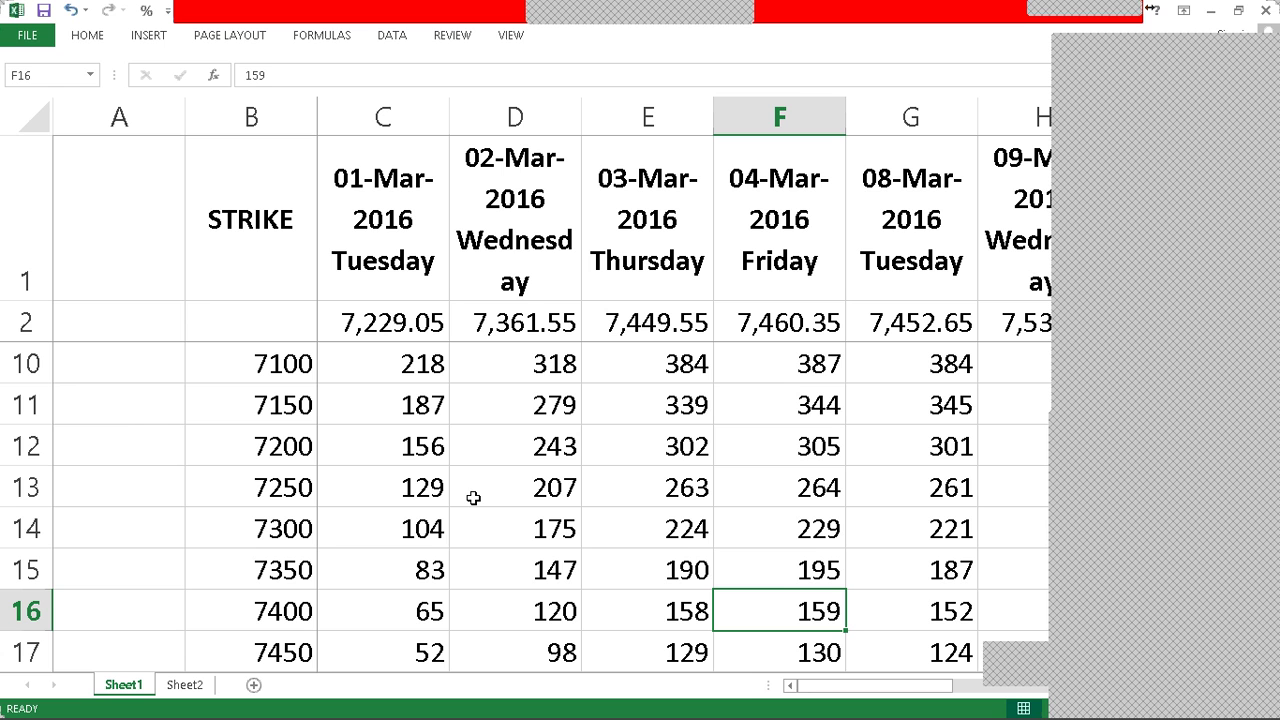
key(Right)
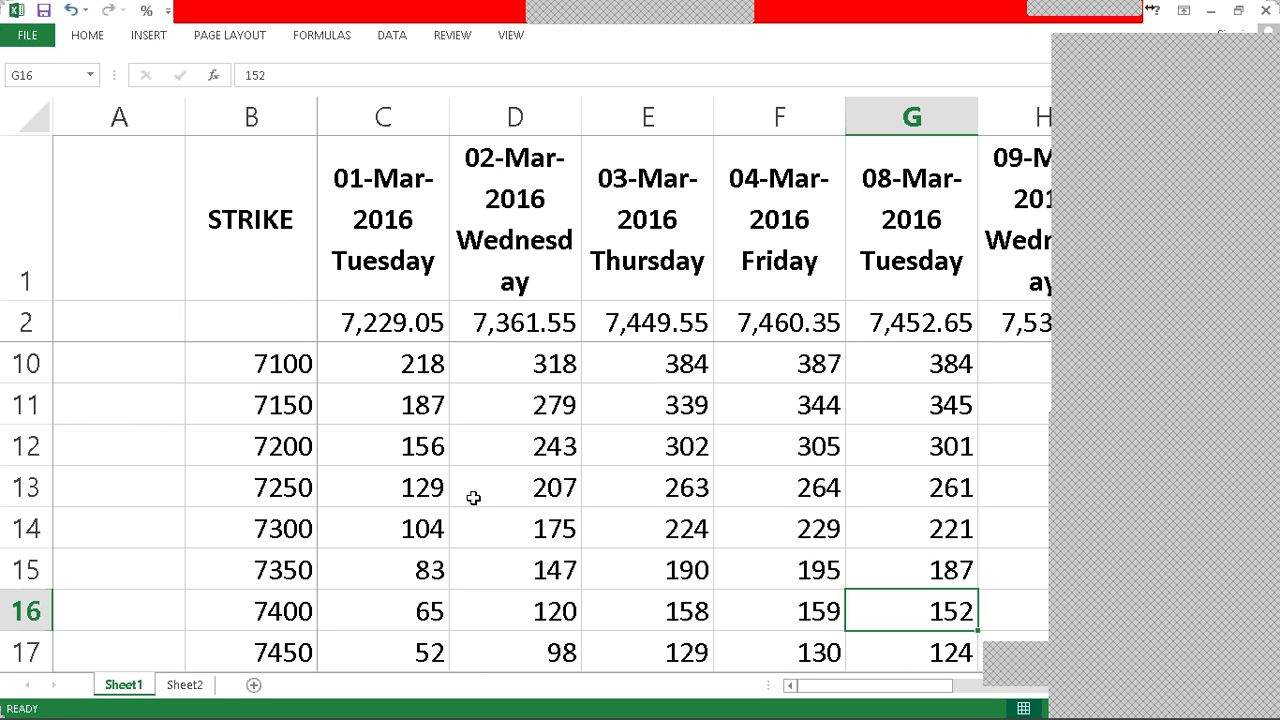
key(Right)
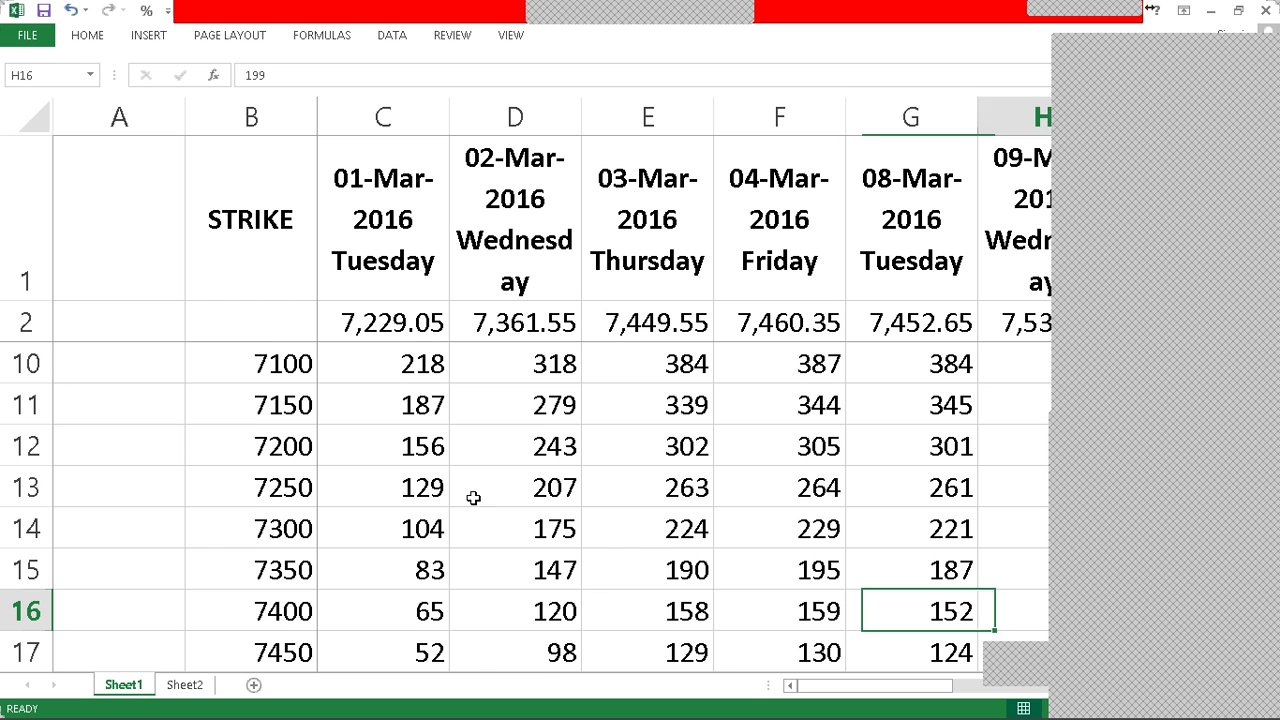
key(Right)
key(Left)
scroll(473, 497, up, 1)
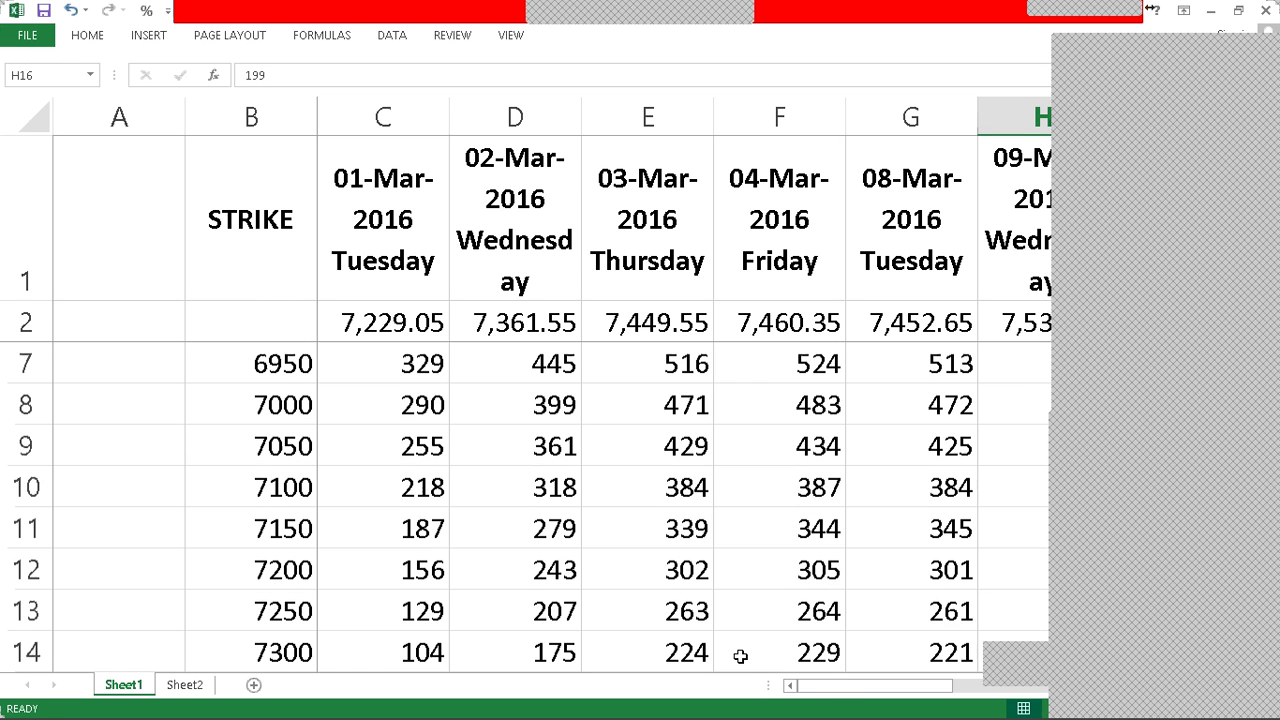
drag(820, 692, 904, 697)
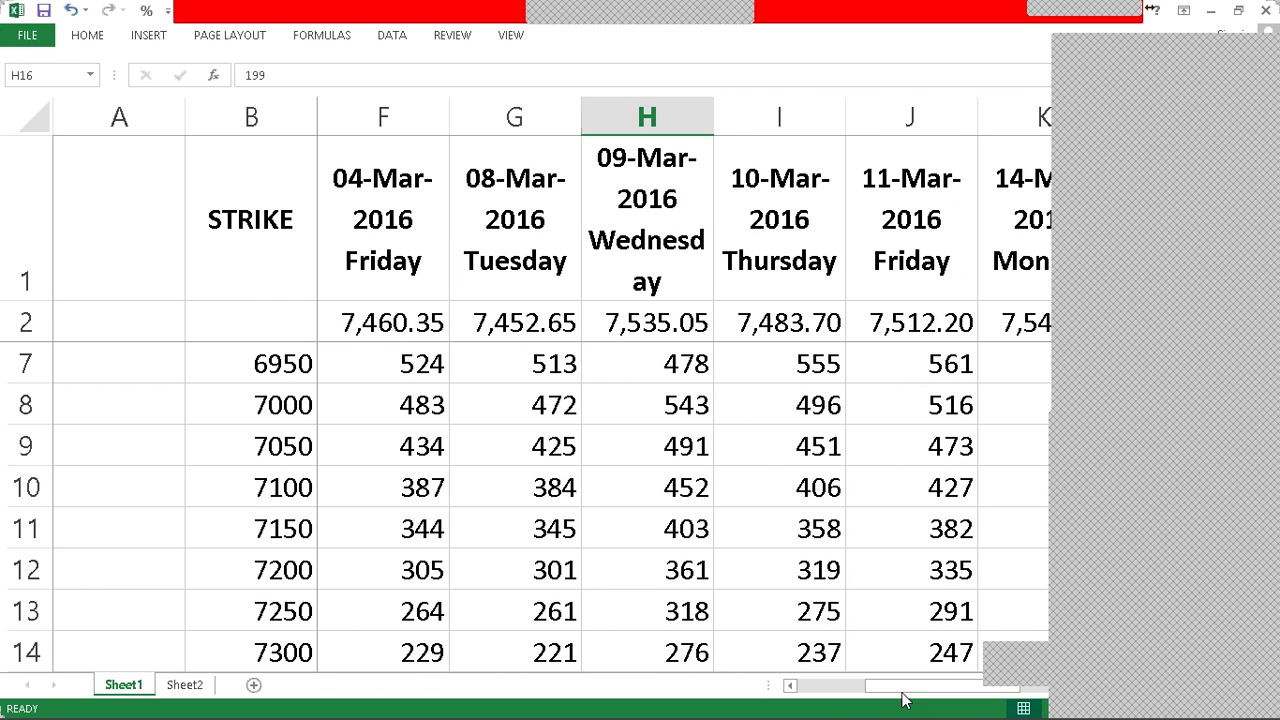
click(556, 494)
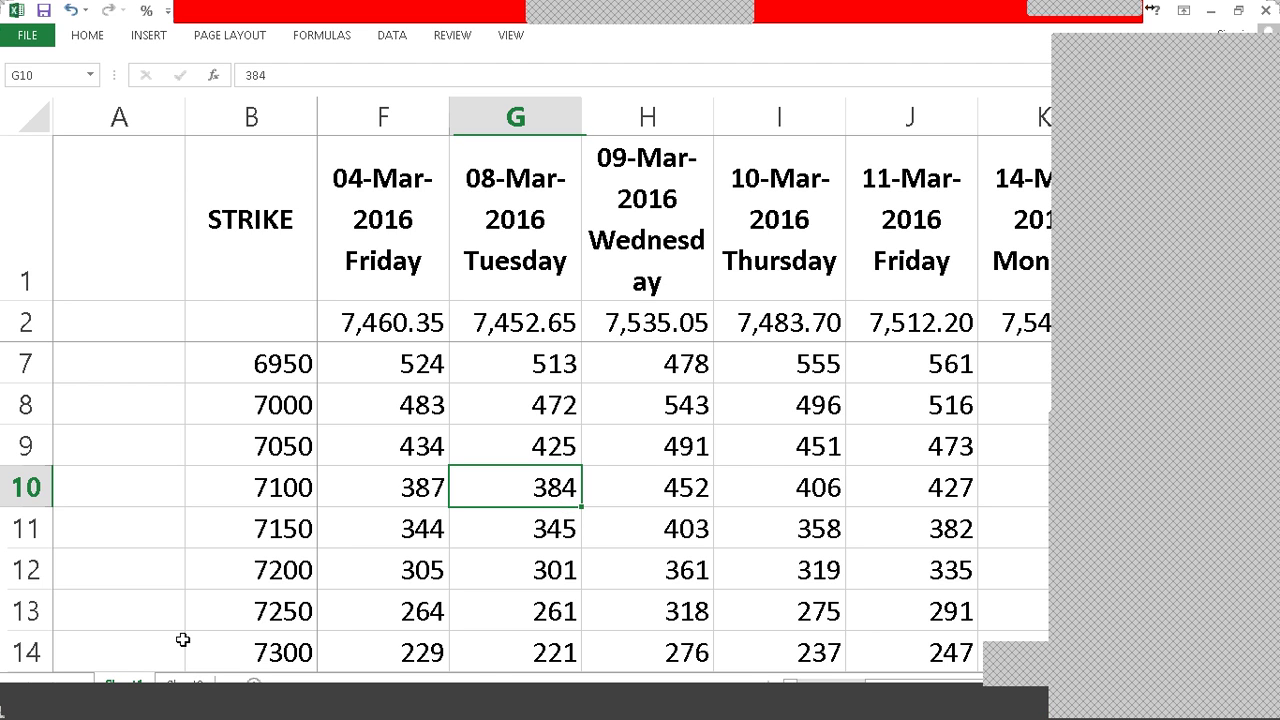
Step: Calculate the trade's profit in cell F3 of Sheet2 with =E2+E3 and go to cell A4
click(184, 684)
click(760, 234)
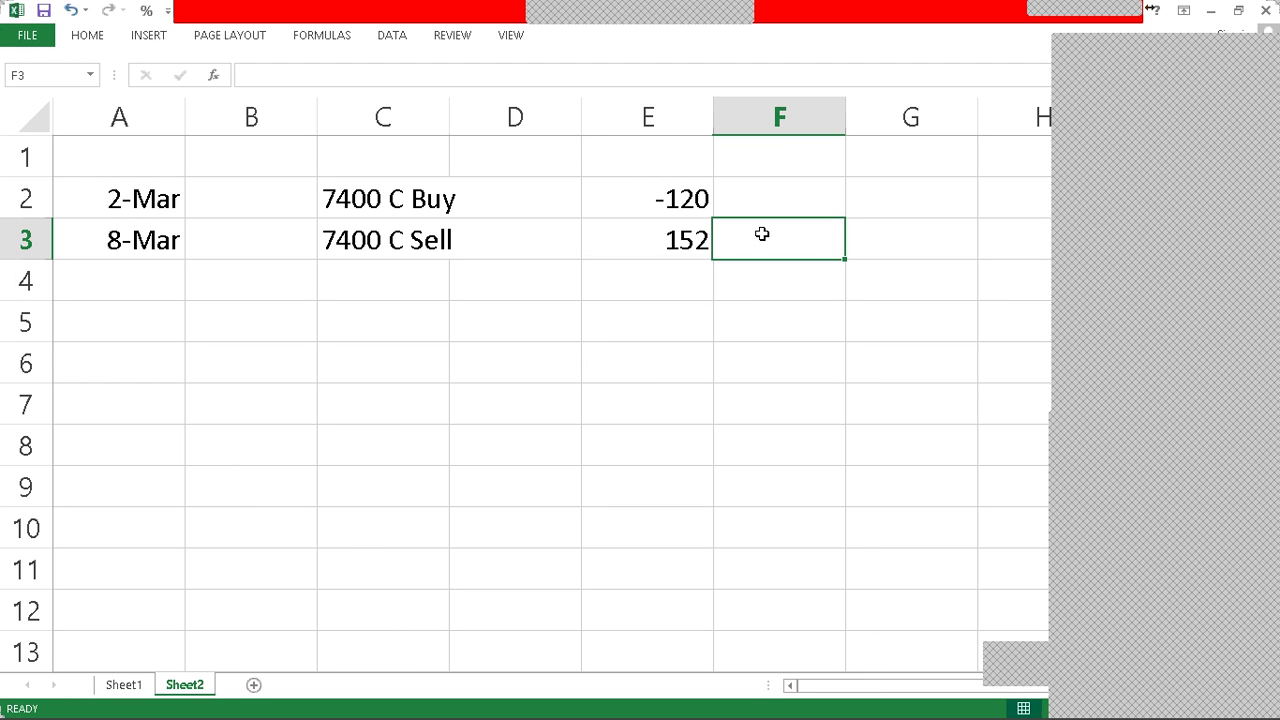
text(=E3)
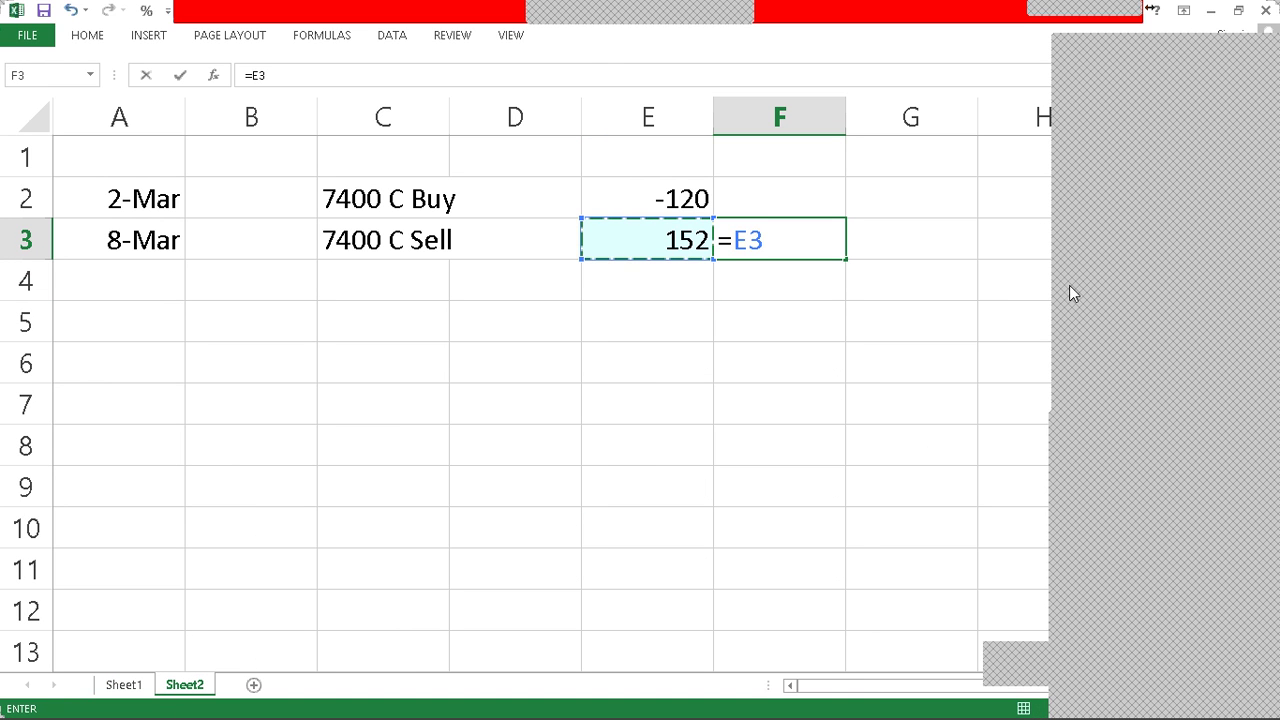
key(Up)
text(+)
key(Left)
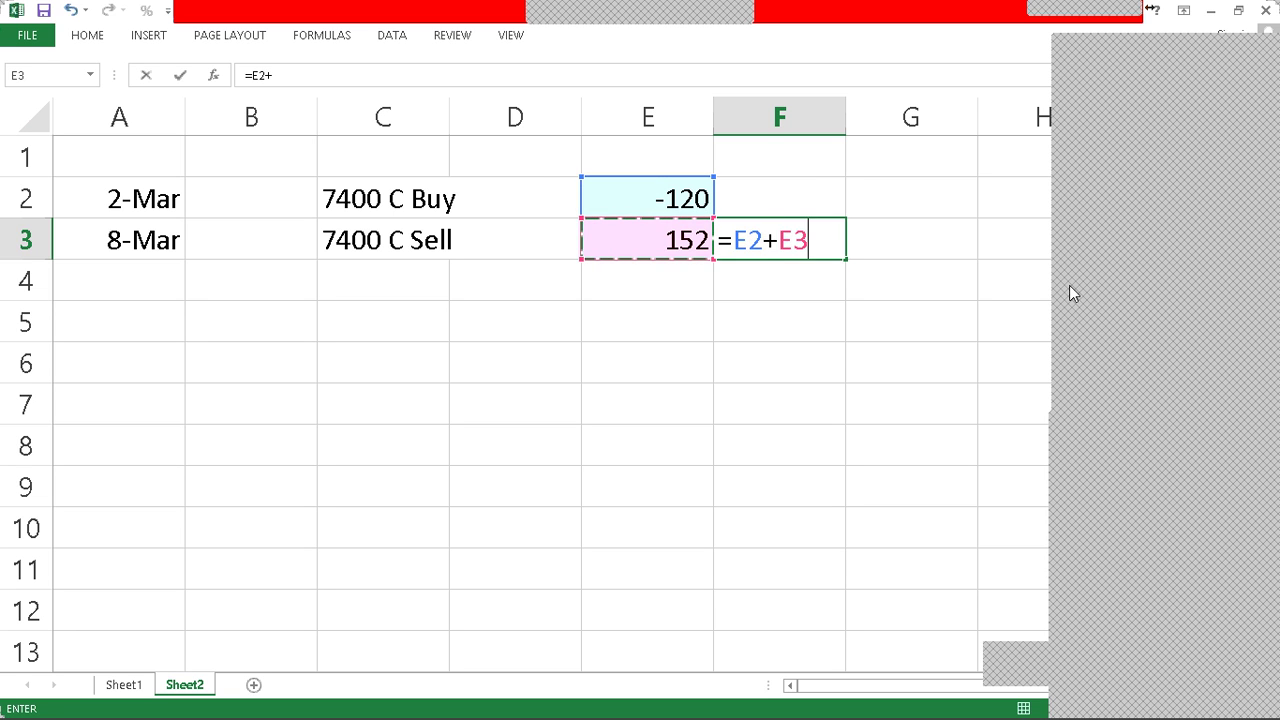
key(Return)
key(Left)
key(Left)
key(Left)
key(Left)
key(Left)
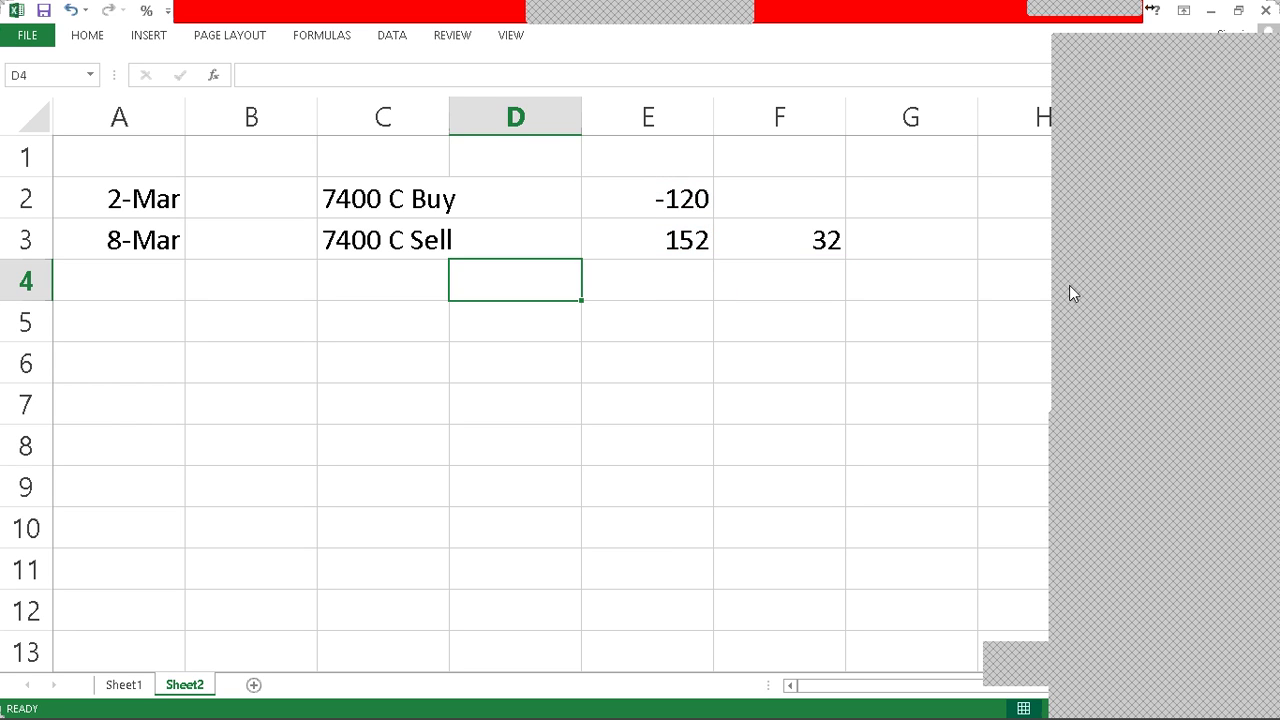
Step: Check the 9 March Nifty close on Sheet1 and locate that day's 7500 call price for the next entry
key(ctrl+Page_Up)
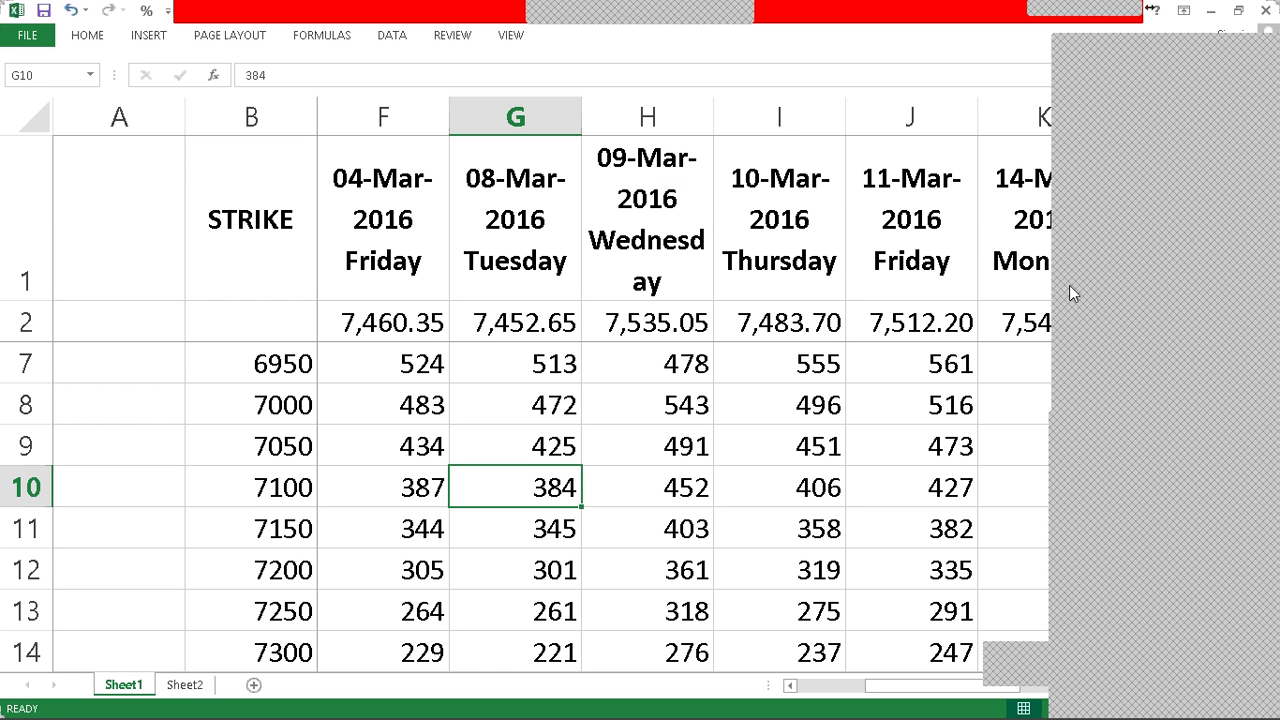
key(Left)
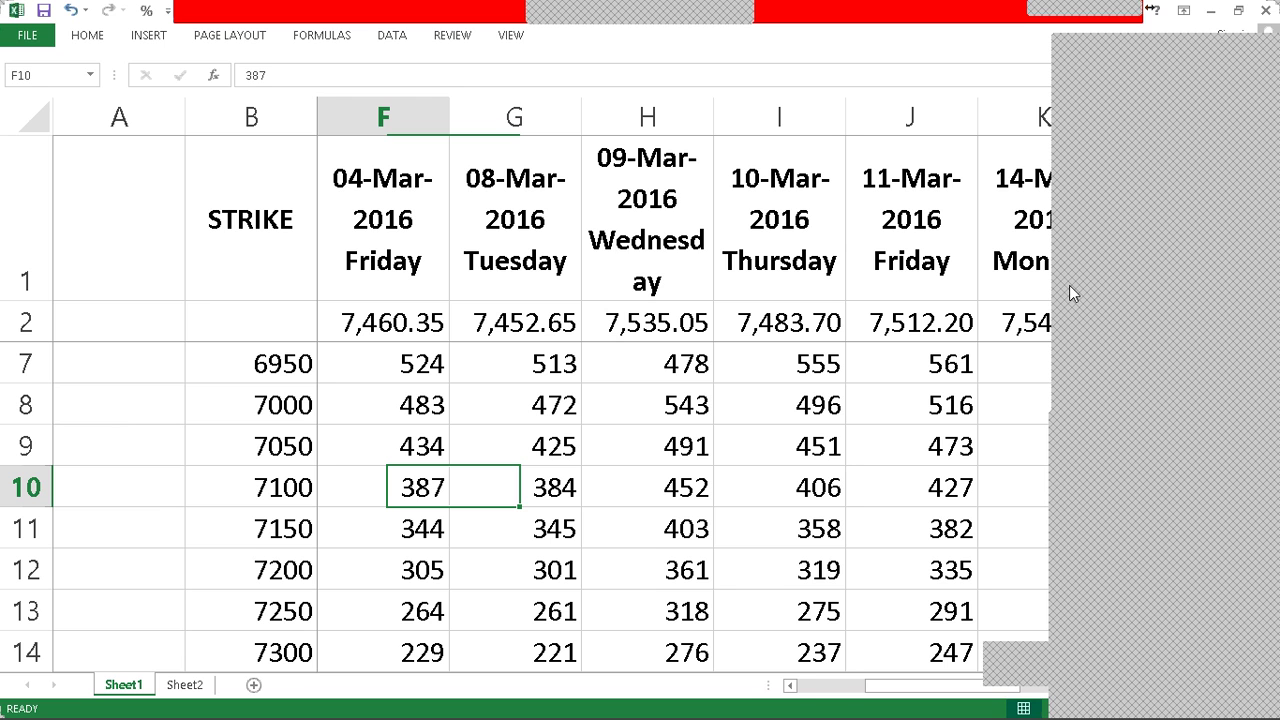
key(Right)
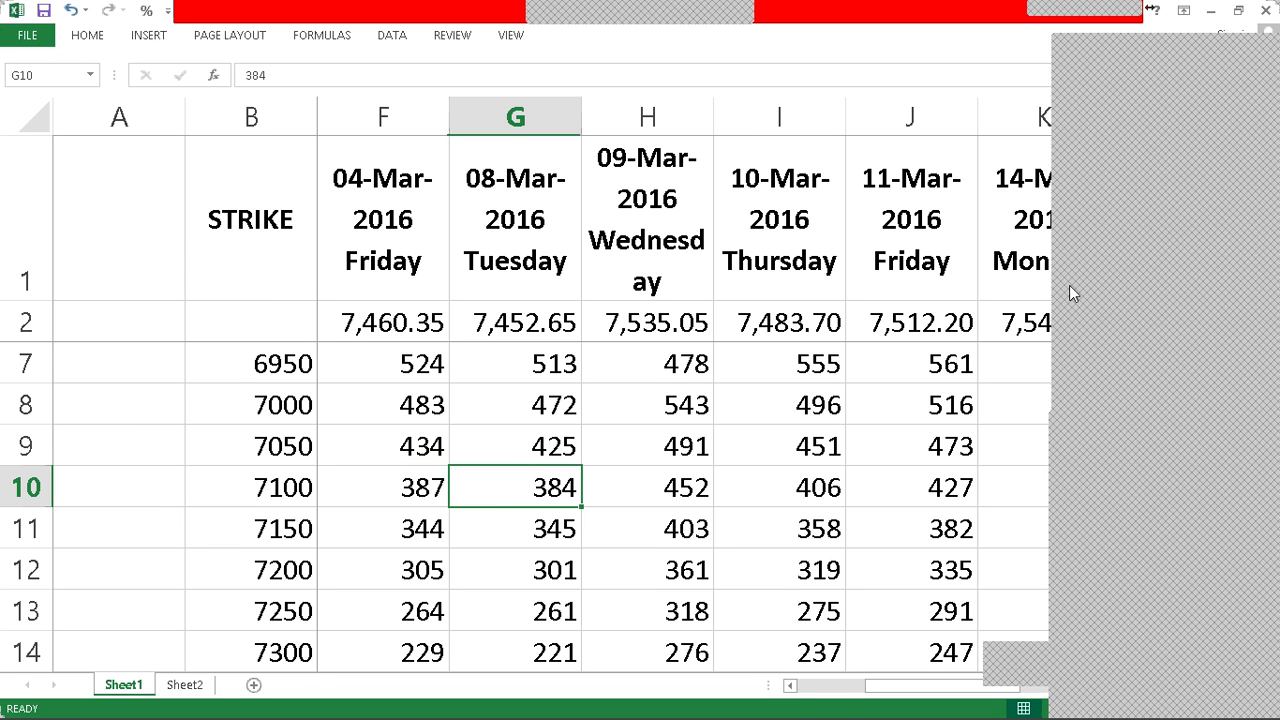
key(Right)
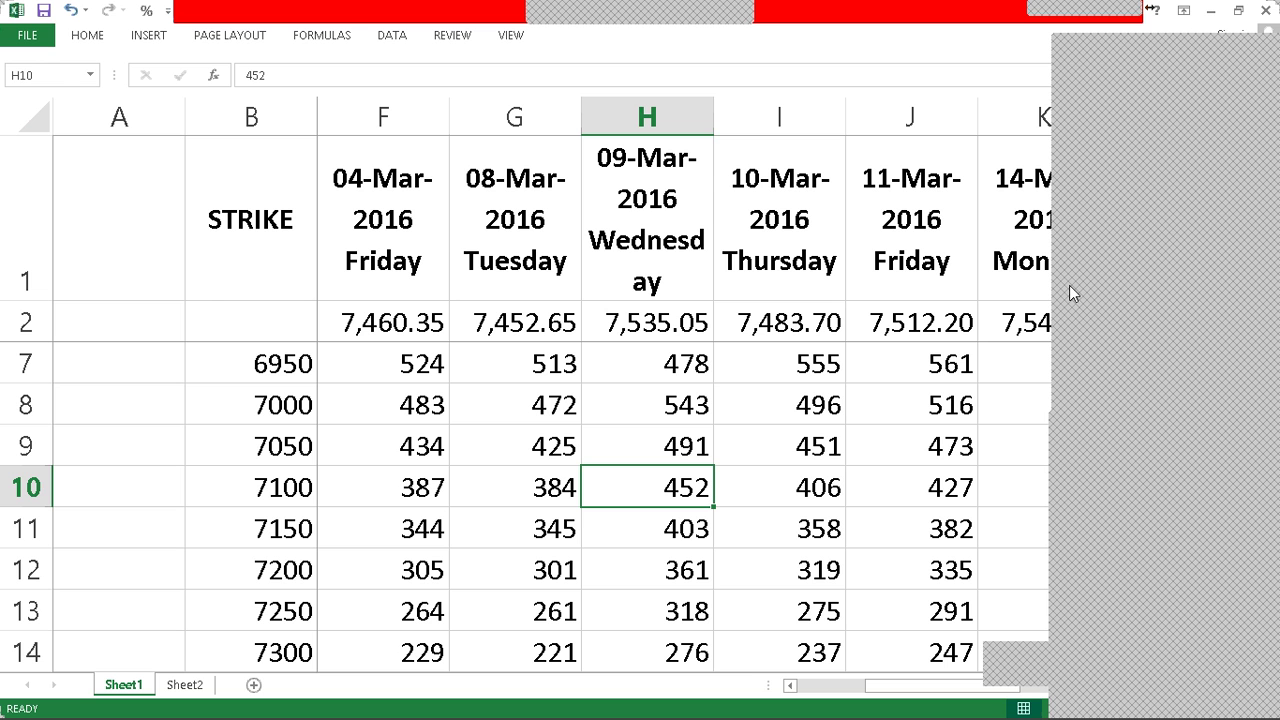
key(Down)
key(Down)
key(Down)
key(Down)
key(Down)
key(Down)
key(Down)
key(Down)
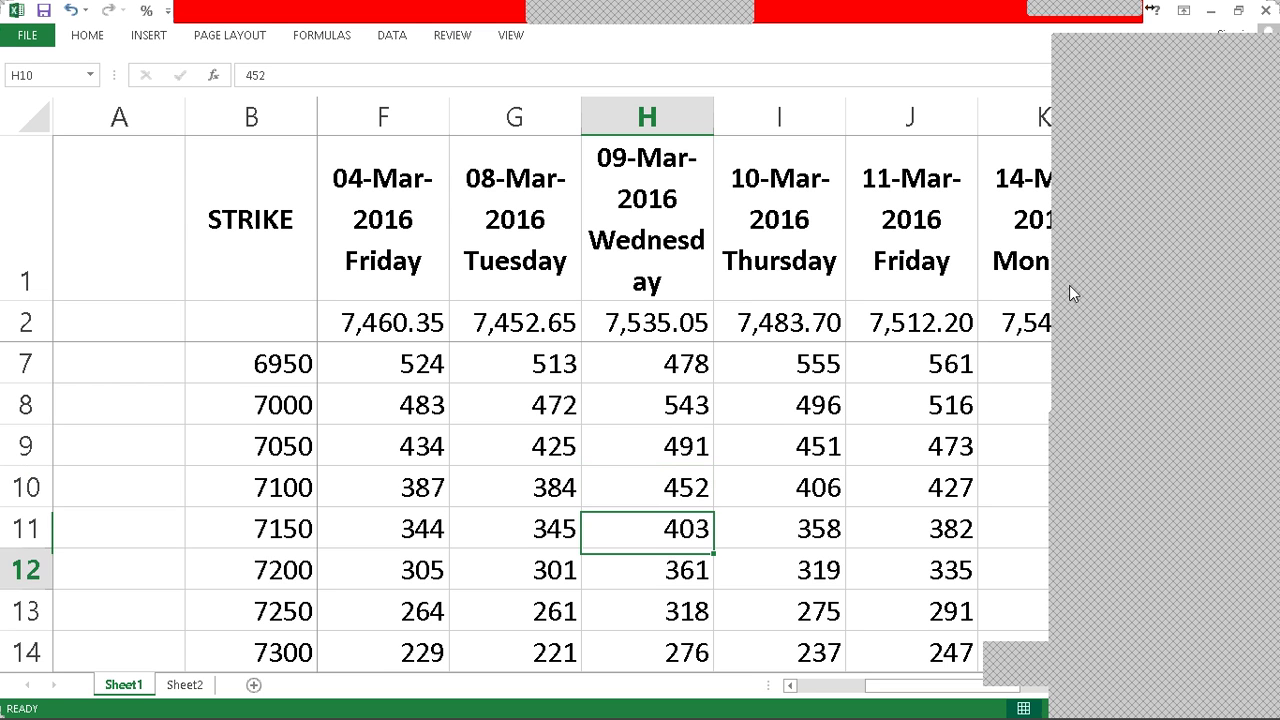
key(Down)
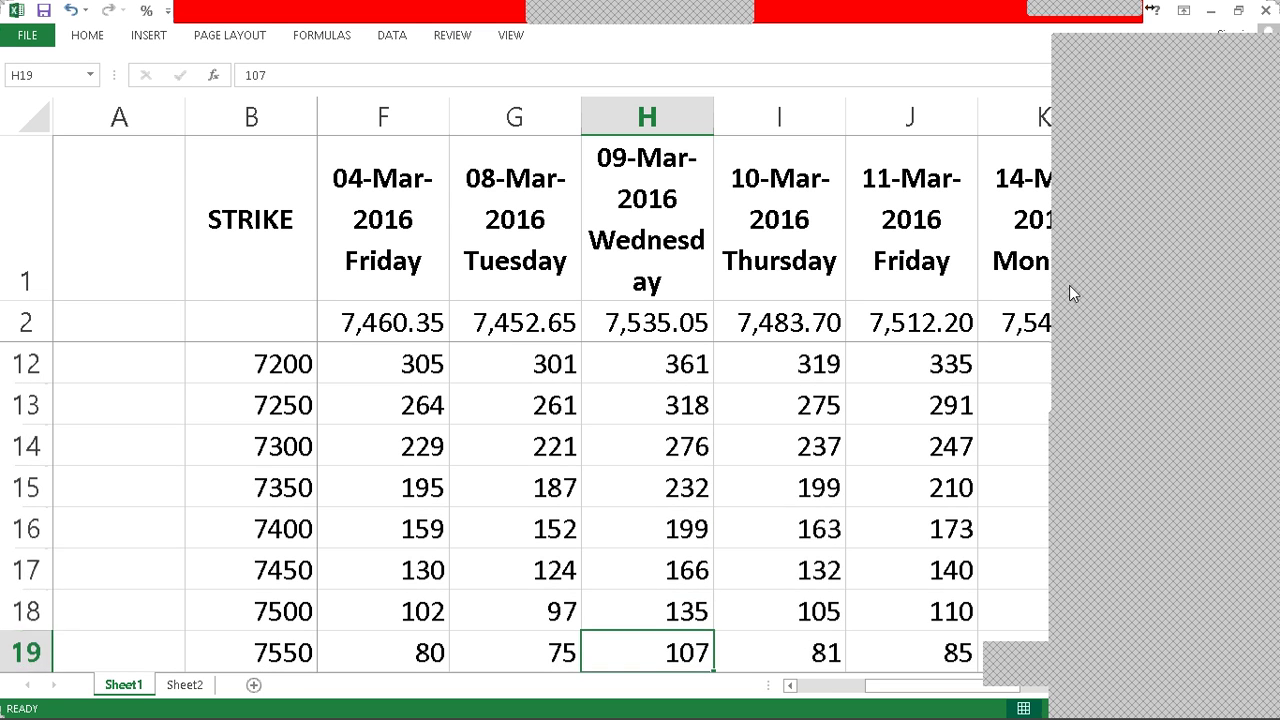
key(Up)
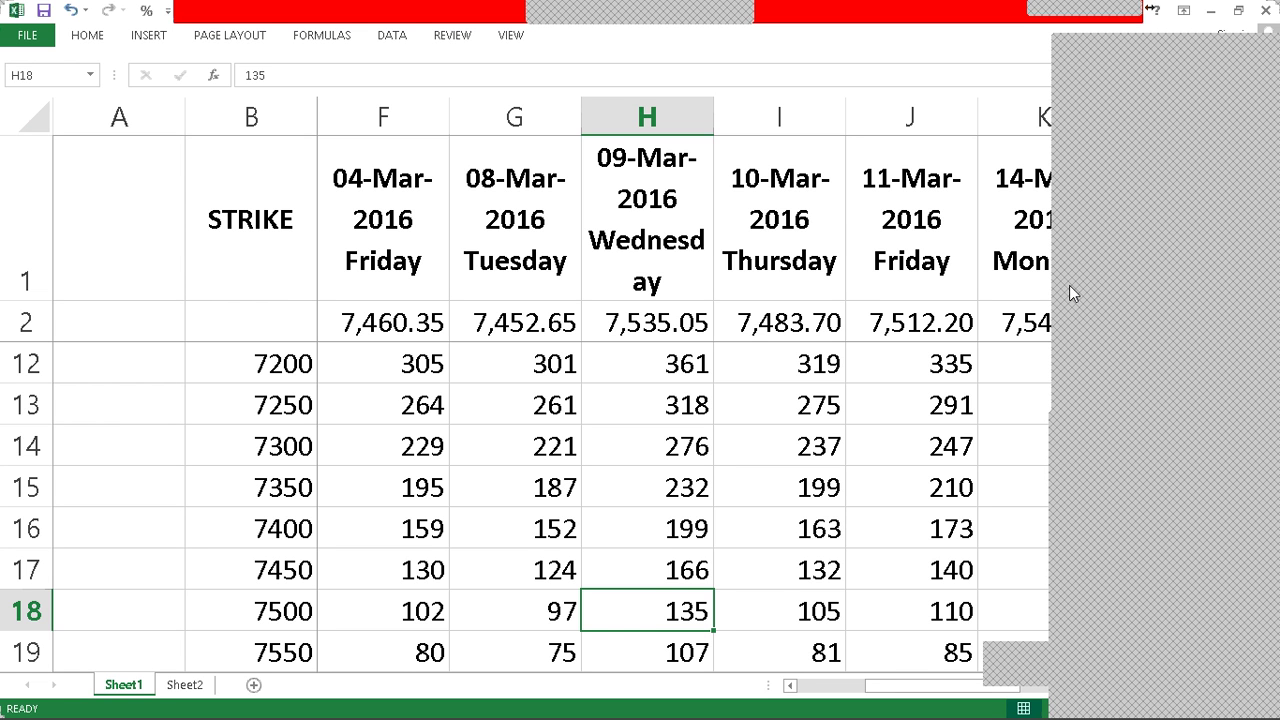
Step: Enter the next trade's date 9-March in cell A4 of Sheet2 and move on to cell C4
key(ctrl+Page_Down)
key(ctrl+Page_Up)
key(ctrl+Page_Down)
text(9)
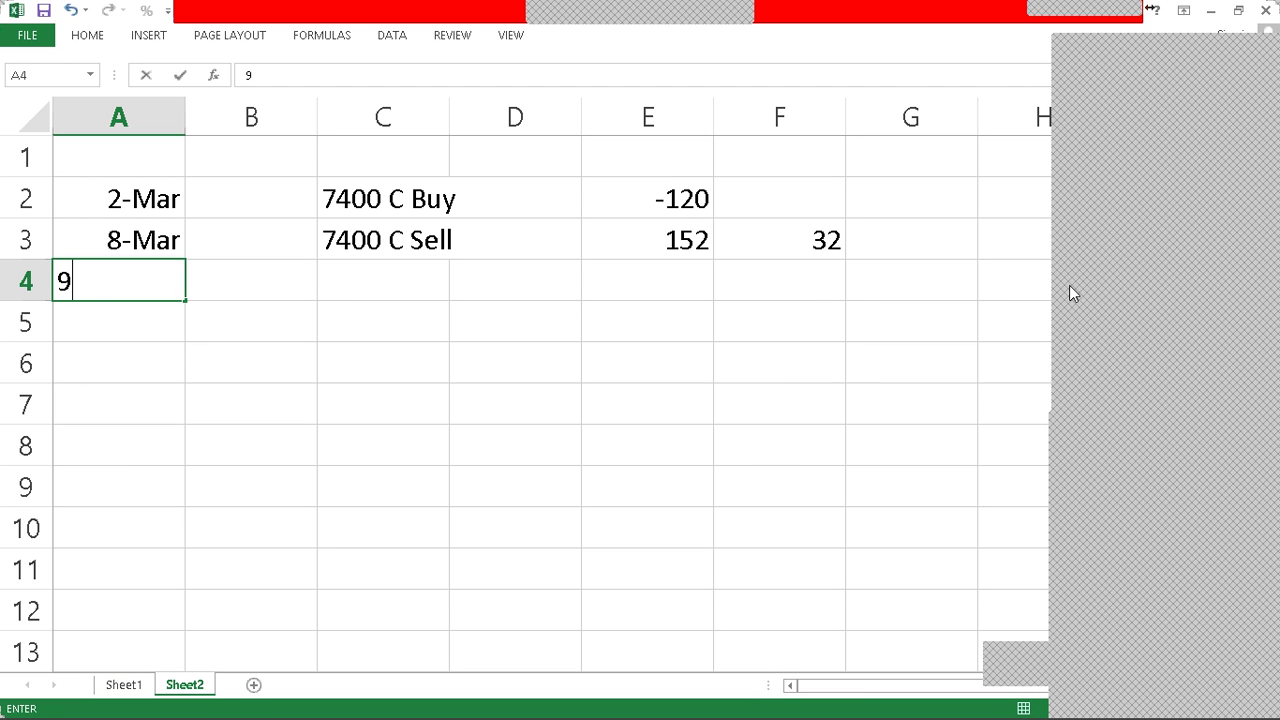
text(-MArch)
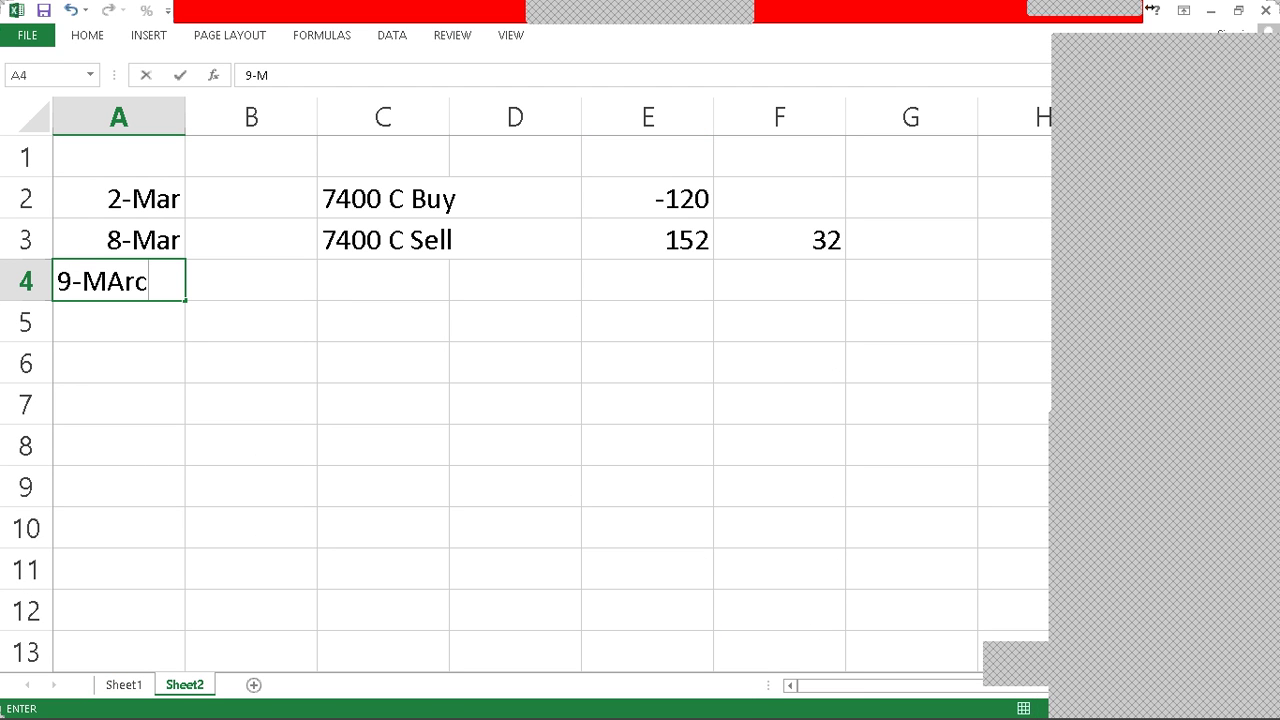
key(Tab)
key(Tab)
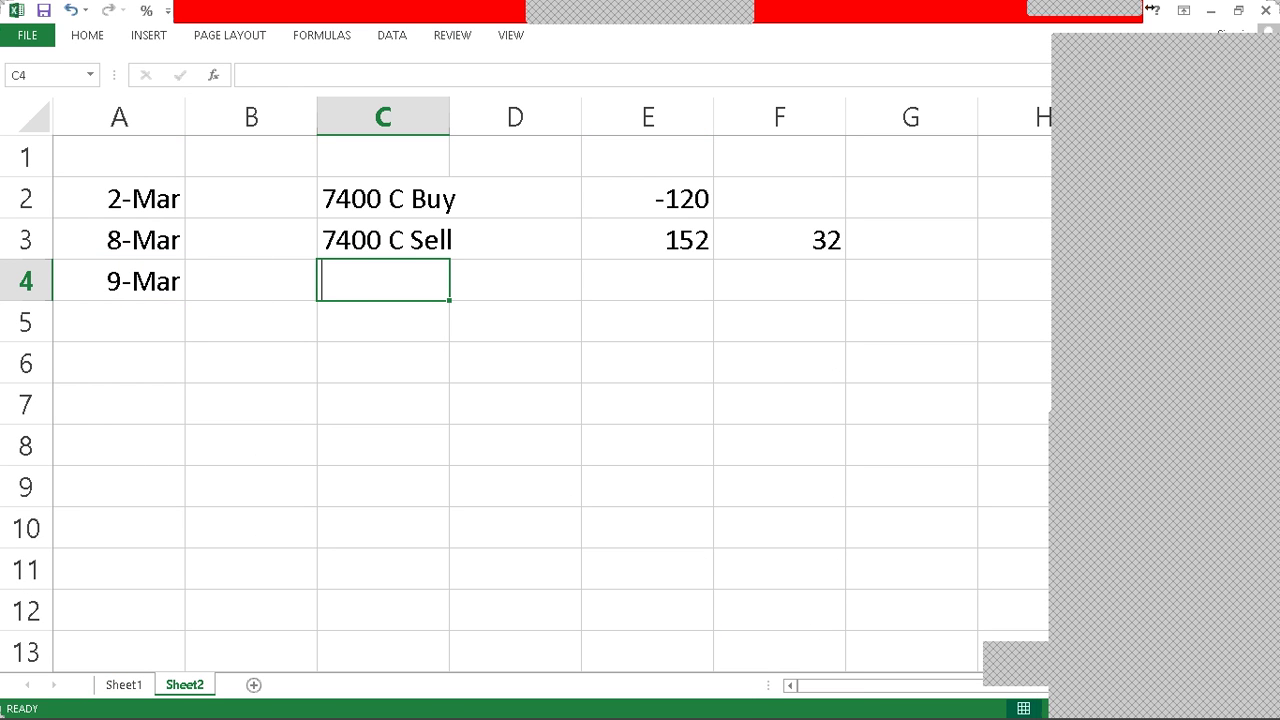
Step: Enter the trade label 7500 C Buy in cell C4 of Sheet2 and move on to cell E4
text(7500 C Buy)
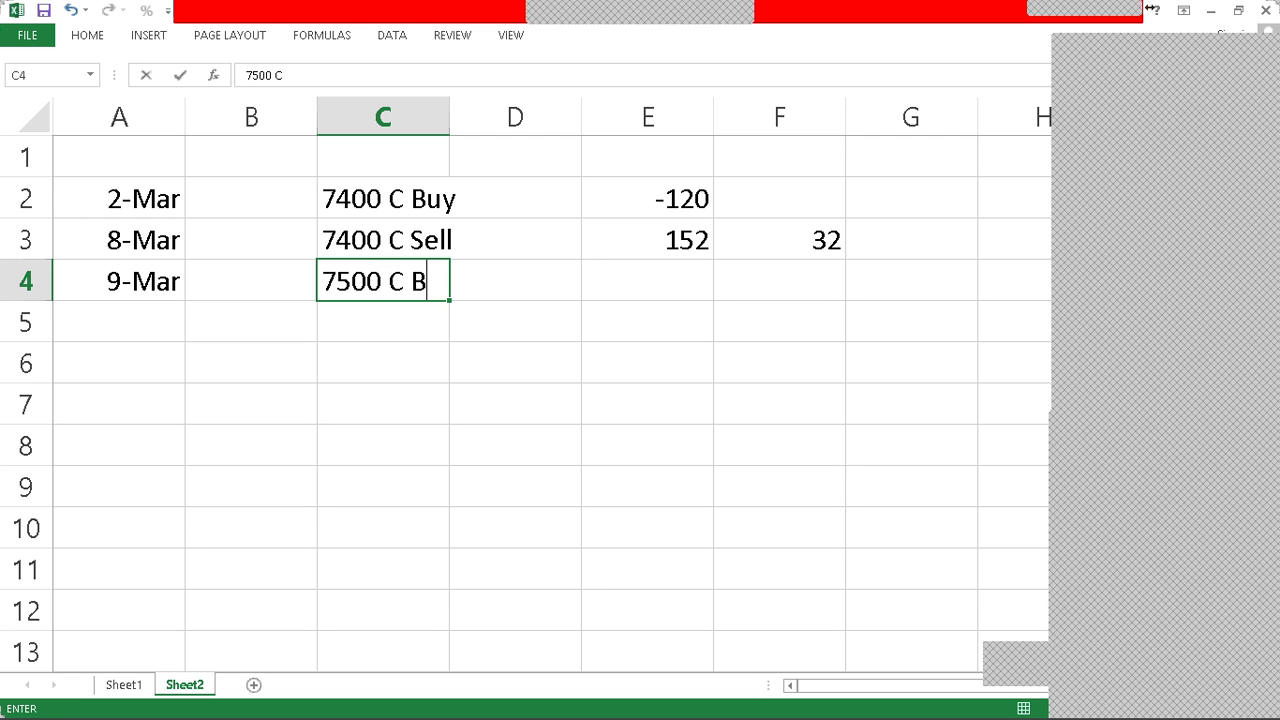
click(515, 321)
key(Up)
key(Right)
key(Right)
key(Left)
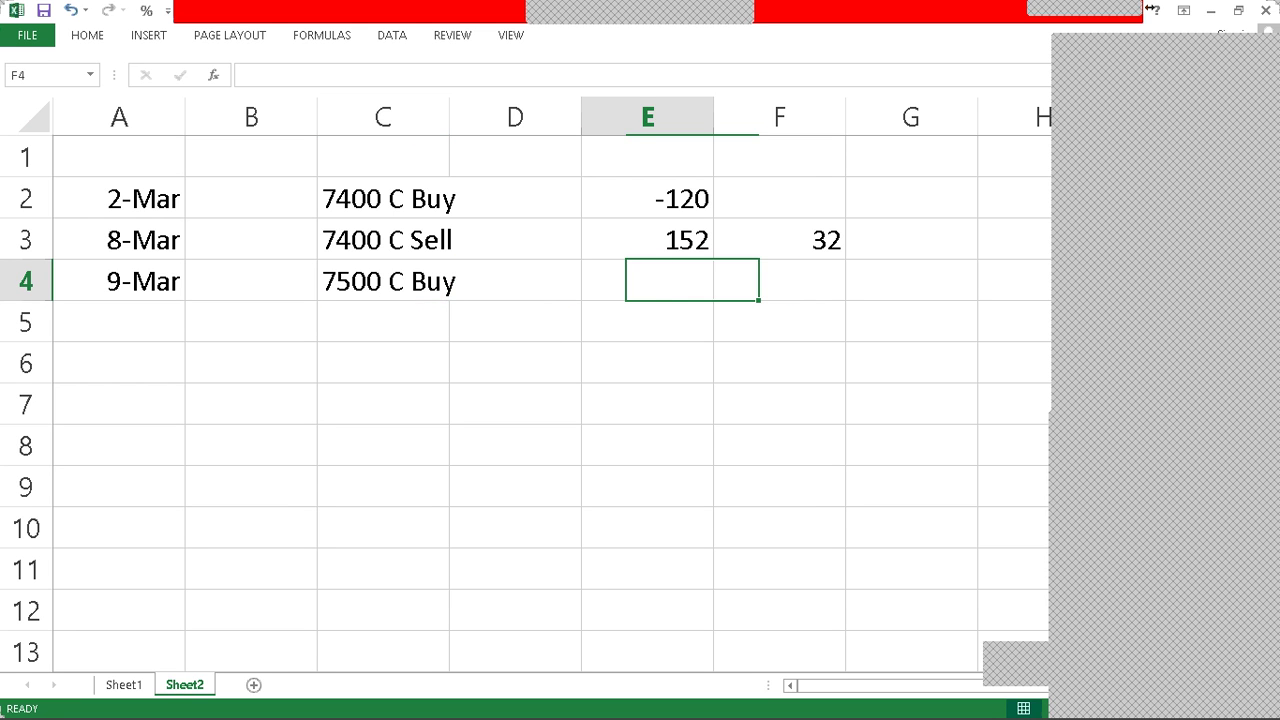
Step: Look up the 9 March 7500 call price on Sheet1 and enter it as -135 in cell E4 of Sheet2
key(ctrl+Page_Up)
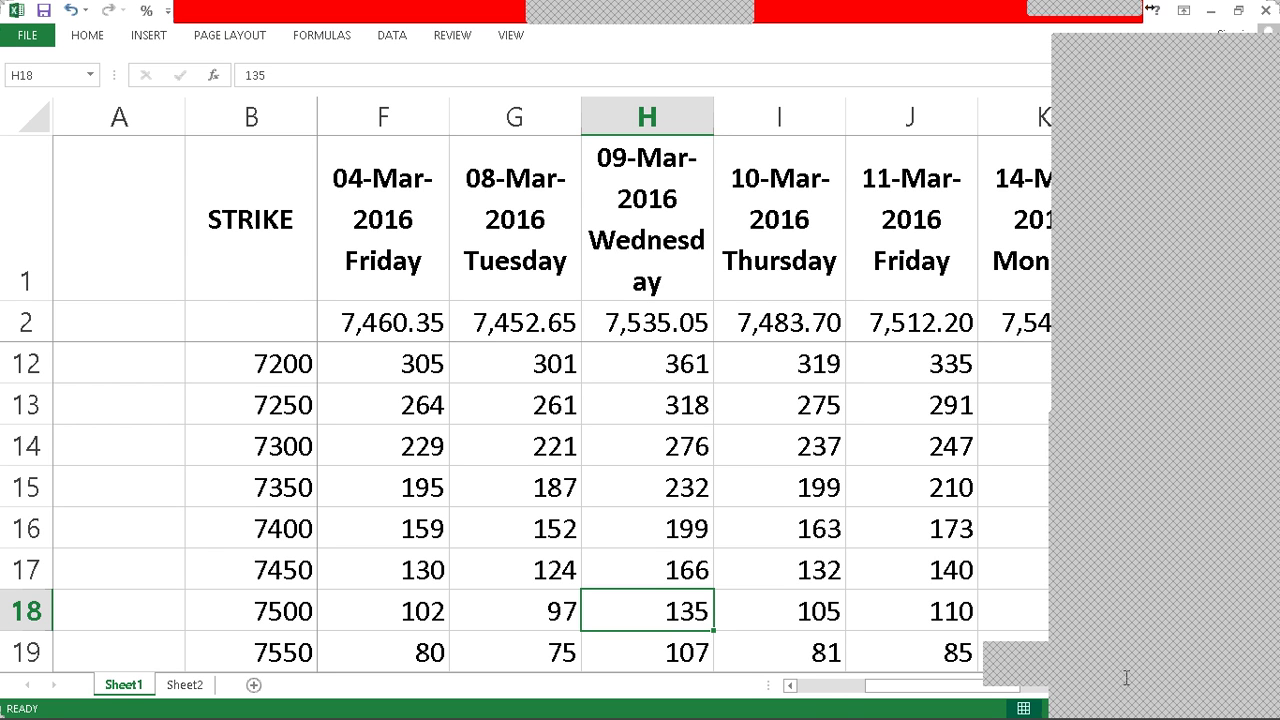
key(Right)
key(Left)
key(ctrl+Page_Down)
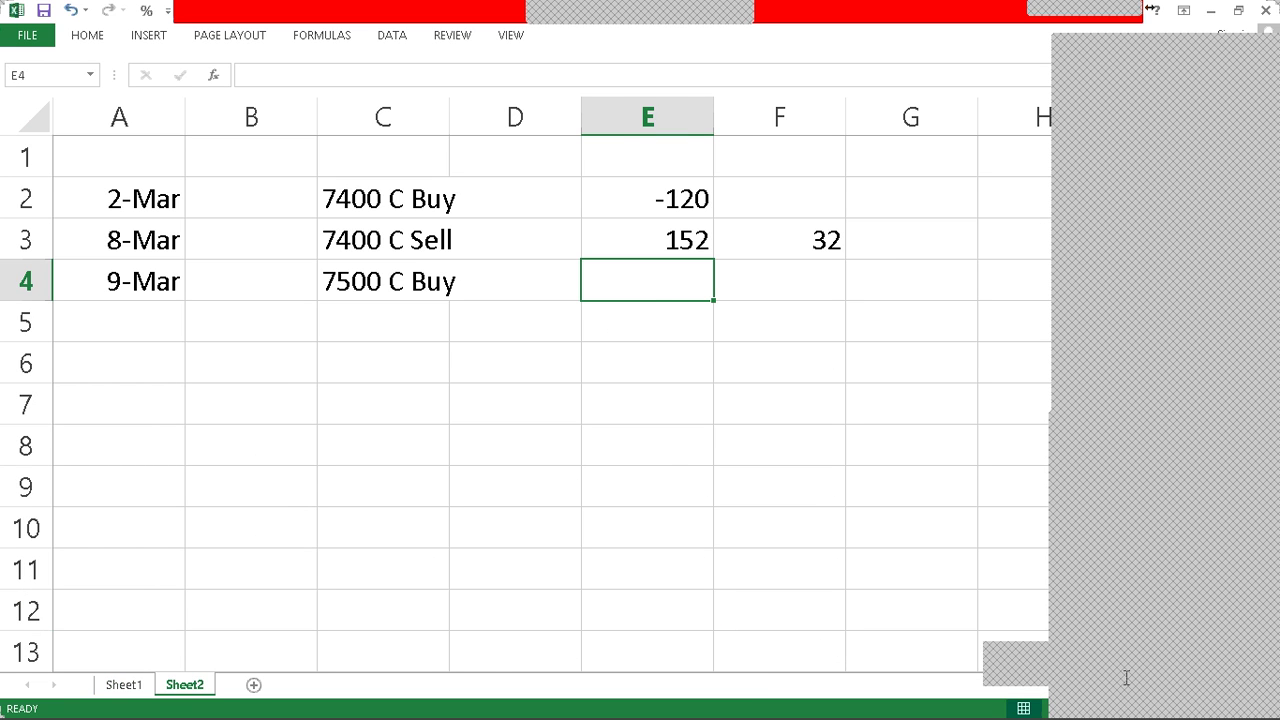
key(ctrl+Page_Up)
key(ctrl+Page_Down)
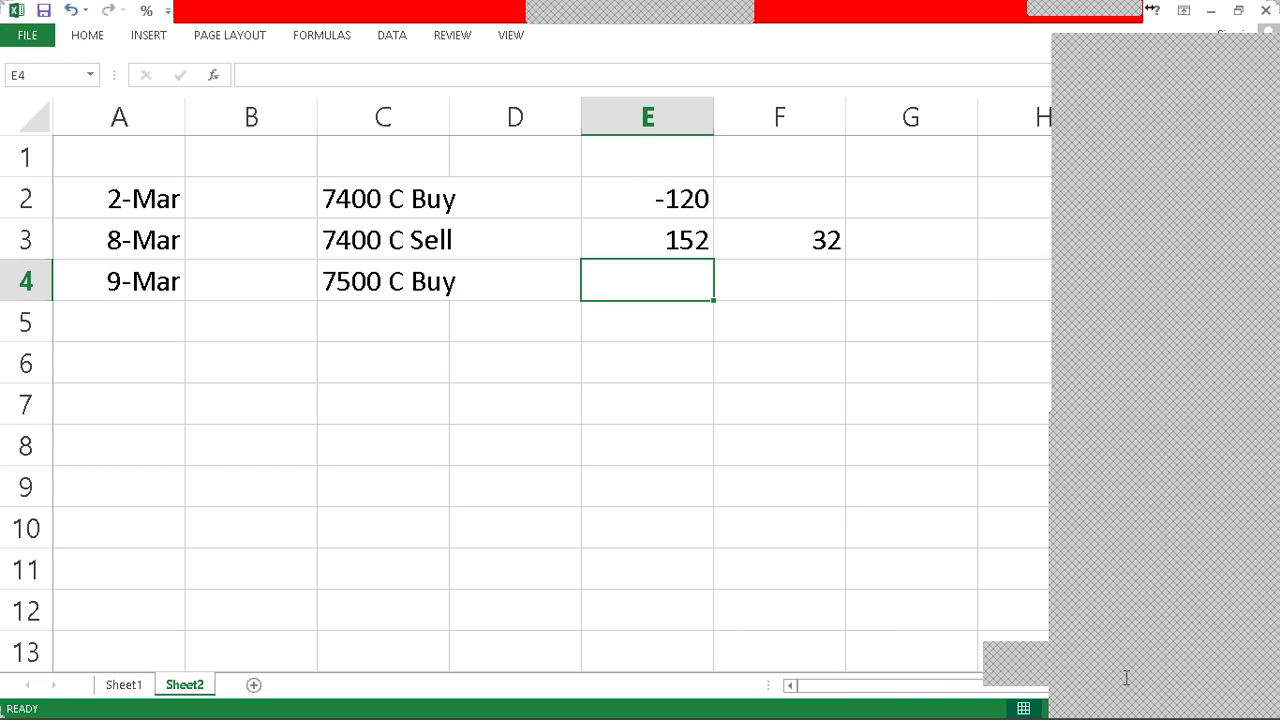
text(-135)
key(Return)
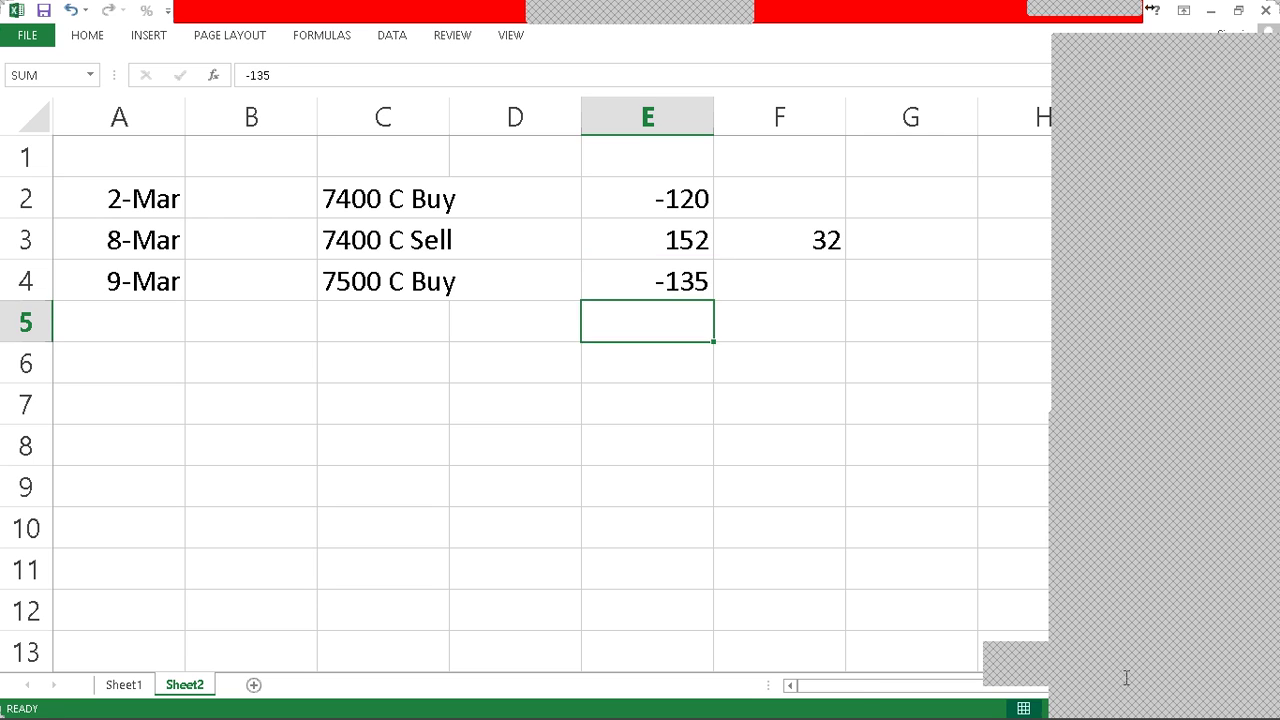
Step: Check the 10 March Nifty close on Sheet1 and enter the exit date 10-Mar in cell A5 of Sheet2
key(Left)
key(Left)
key(Left)
key(Left)
key(ctrl+Page_Up)
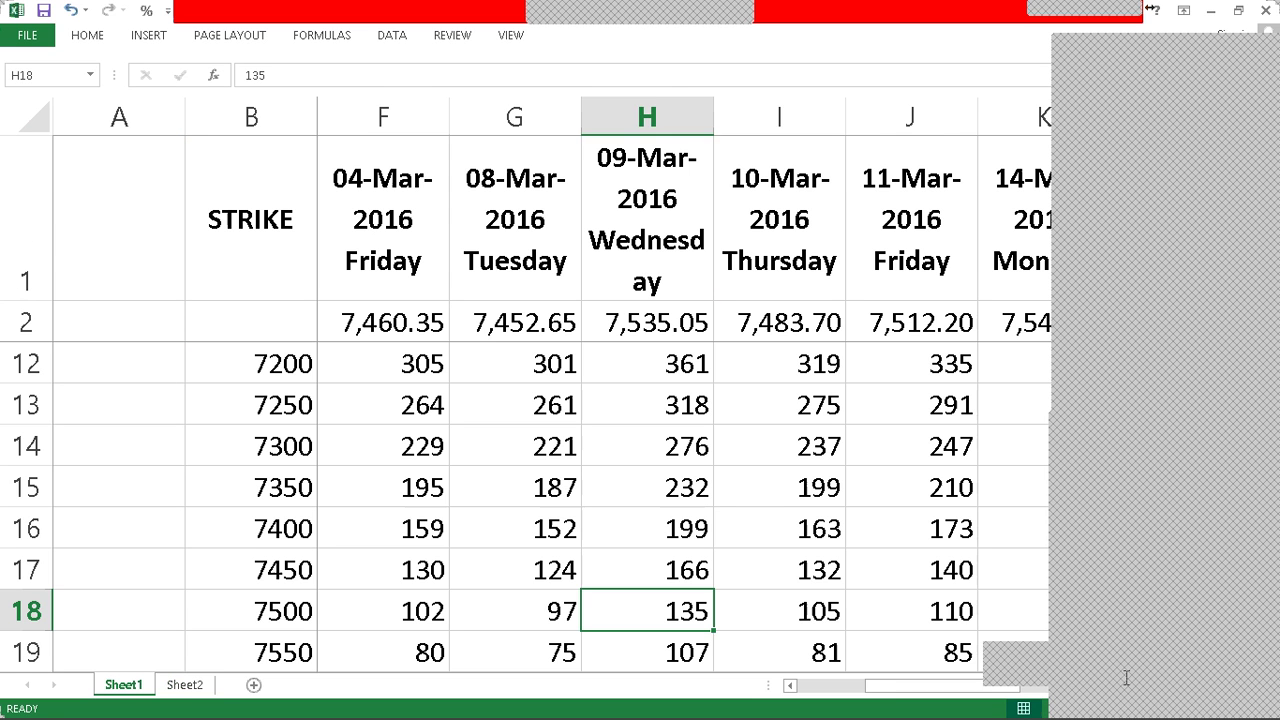
key(Right)
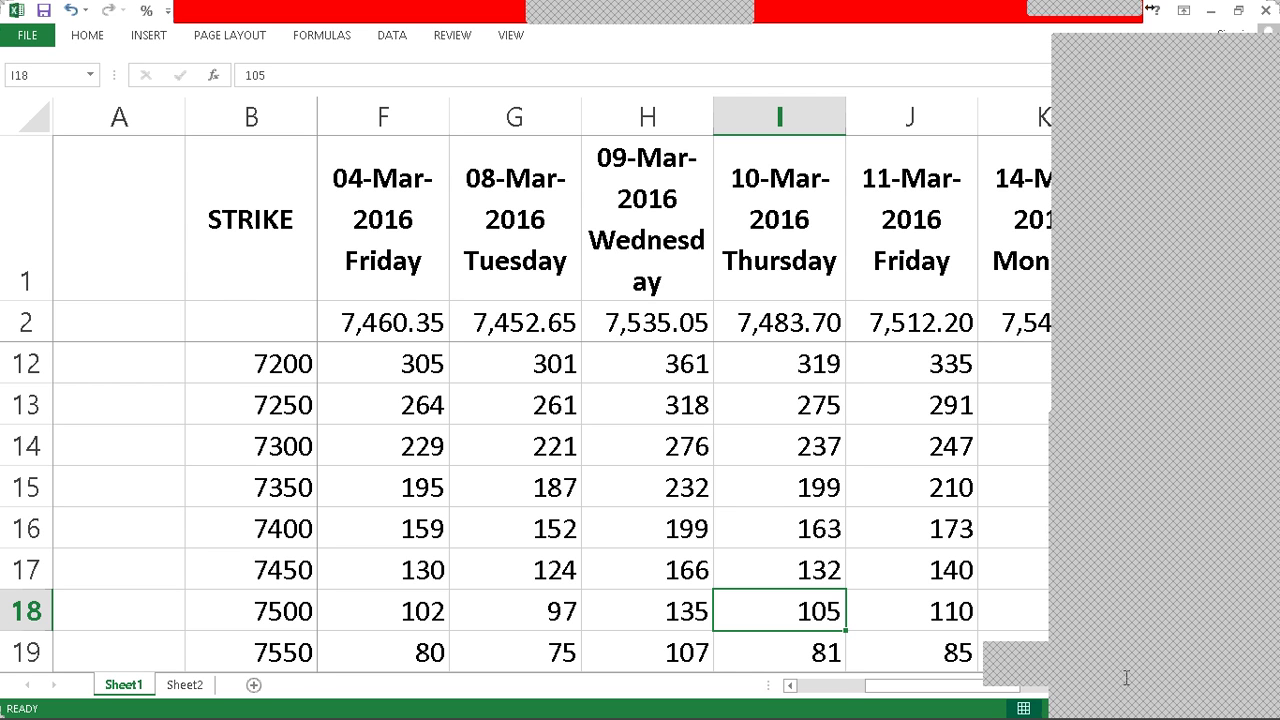
key(ctrl+Page_Down)
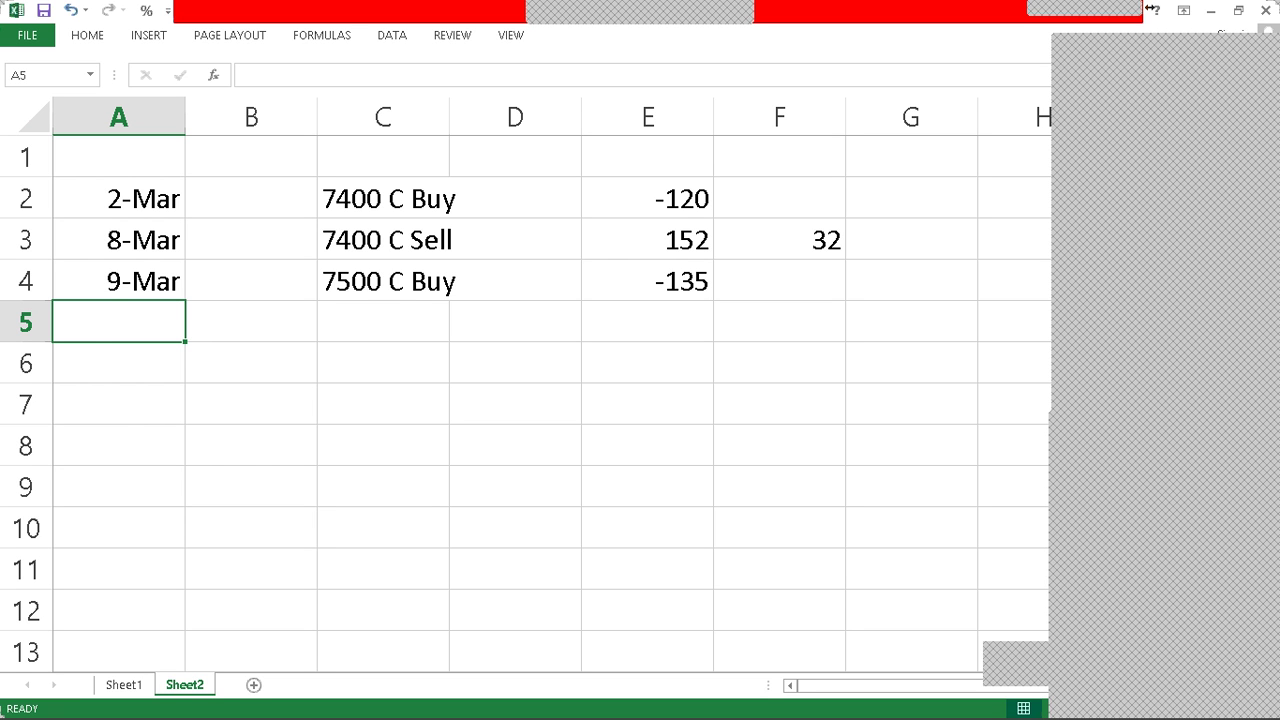
text(10-Mar)
key(Return)
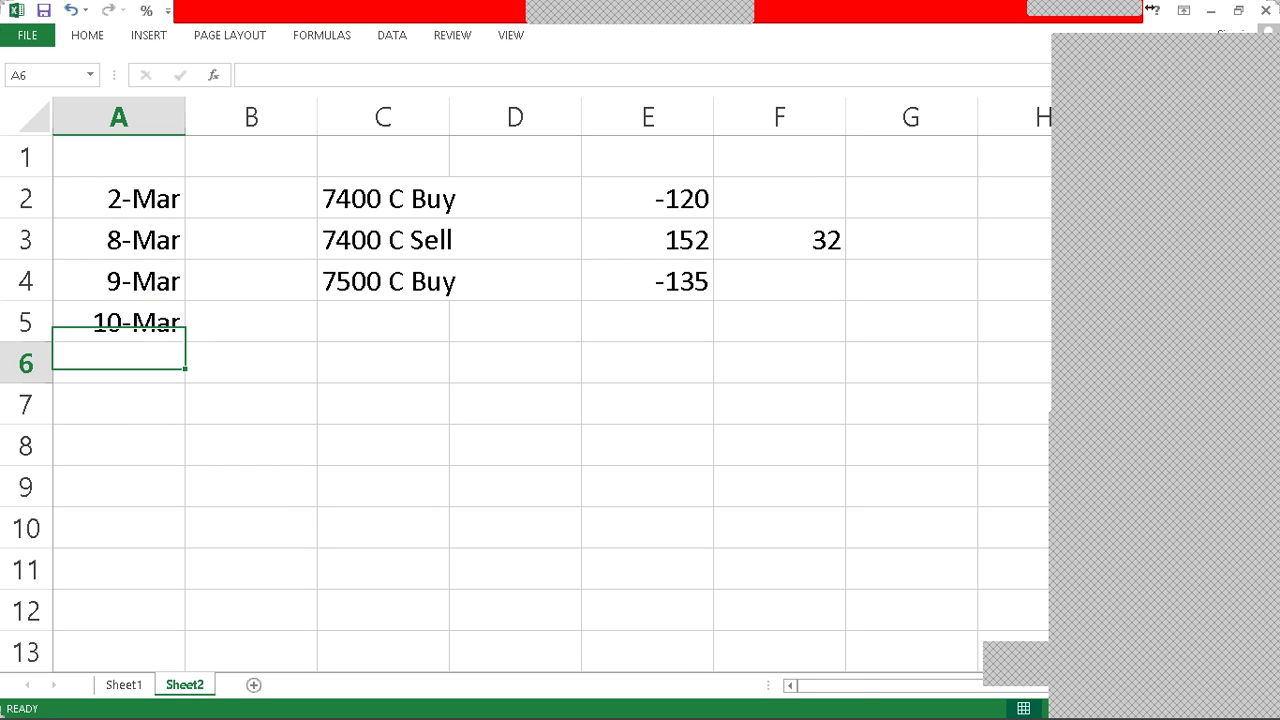
Step: Fill the label from C4 into cell C5 of Sheet2 and change it to 7500 C Sell
click(251, 362)
key(Up)
key(ctrl+Page_Up)
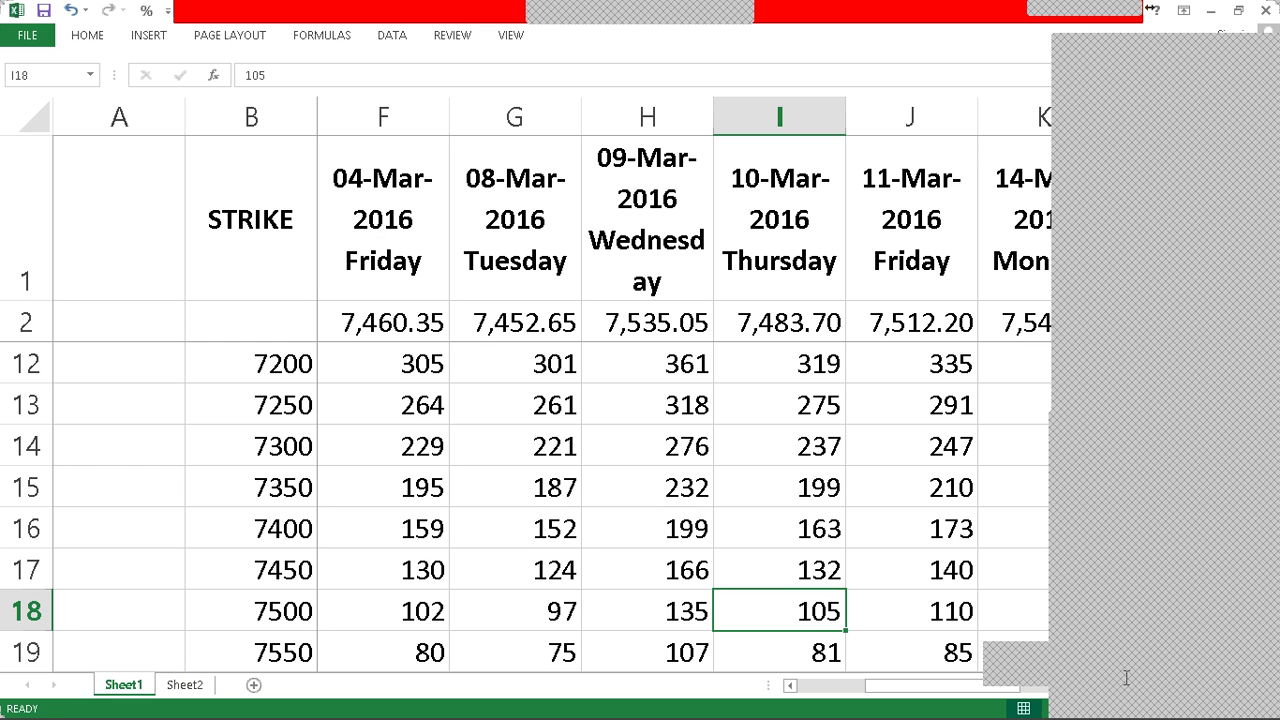
key(ctrl+Page_Down)
key(Right)
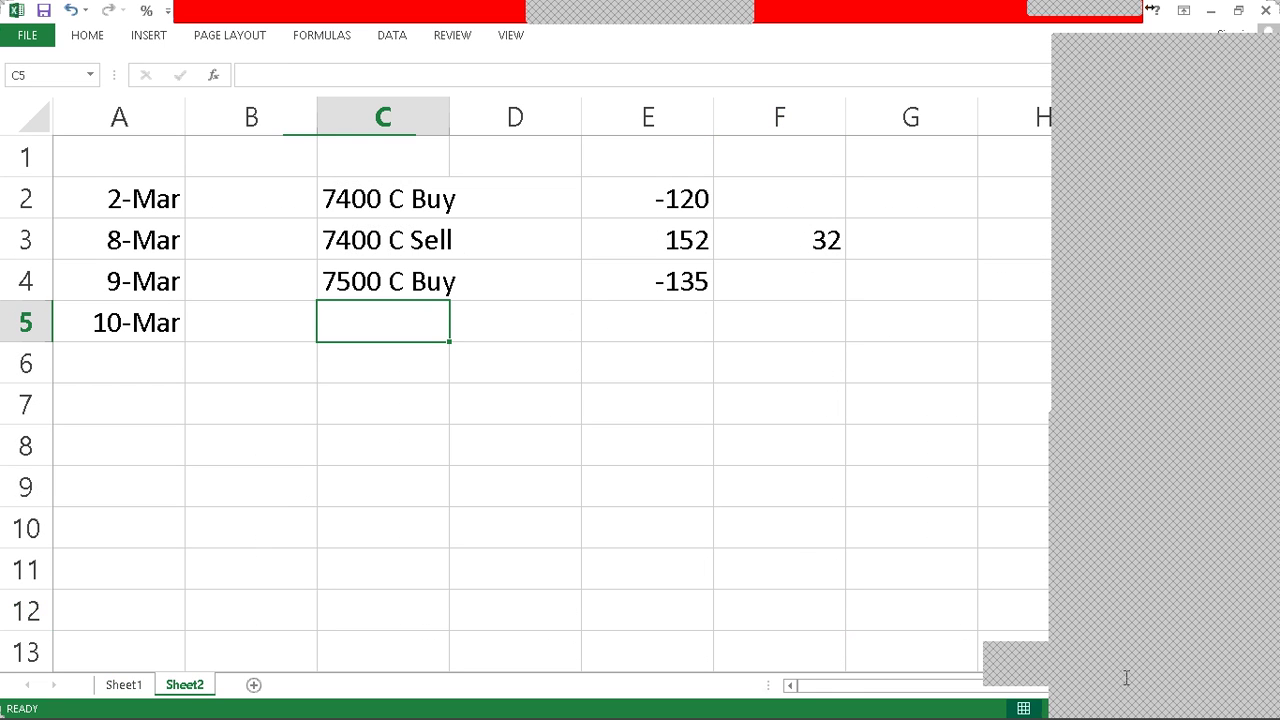
key(ctrl+d)
key(F2)
key(ctrl+shift+Left)
text(S)
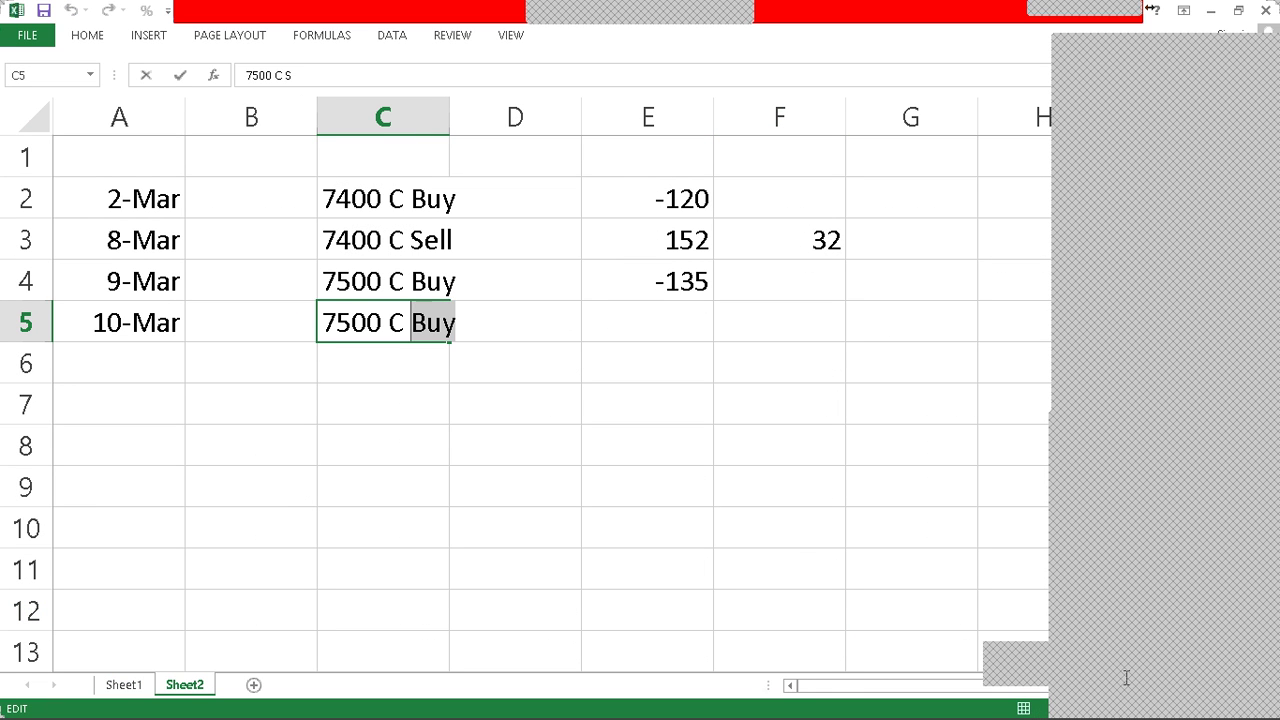
text(ell)
key(Return)
Step: Enter the 7500 call's selling price 105 in cell E5 of Sheet2
key(Right)
key(Up)
key(Right)
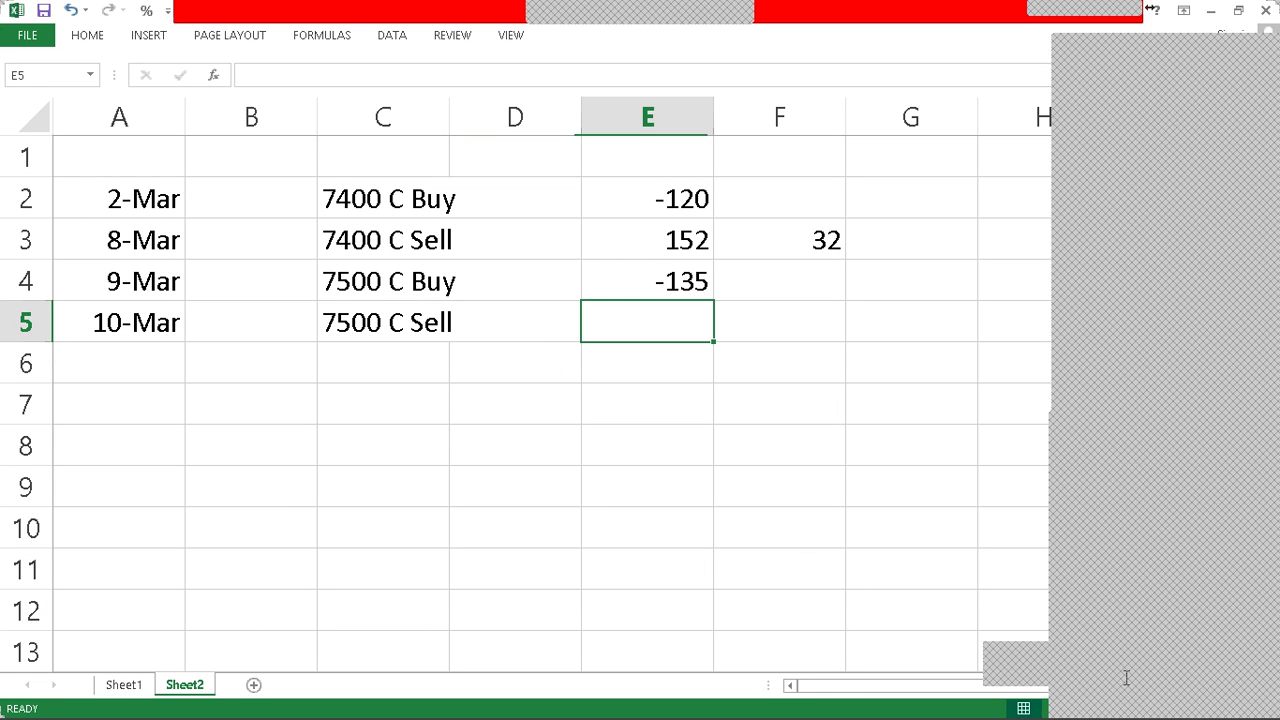
text(-)
key(Escape)
text(105)
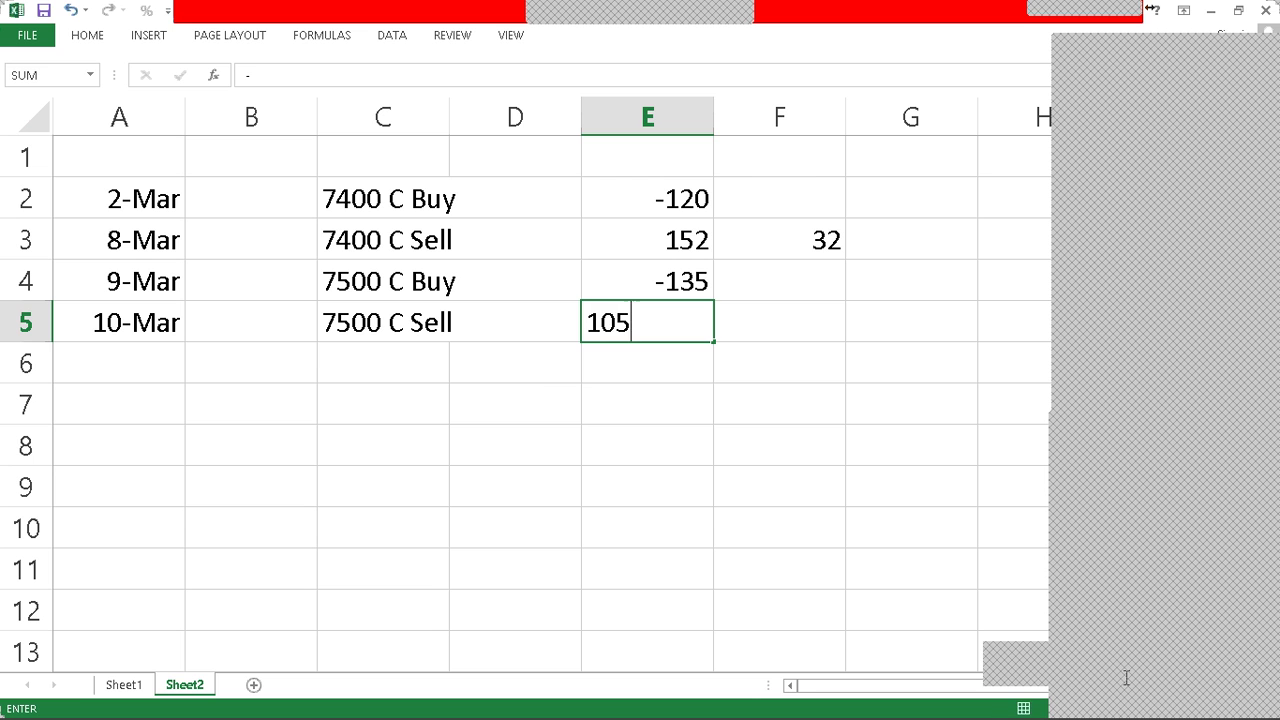
key(Return)
Step: Copy the profit formula from cell F3 to F5 on Sheet2 to calculate the second trade's result
key(Up)
key(Right)
key(ctrl+Page_Up)
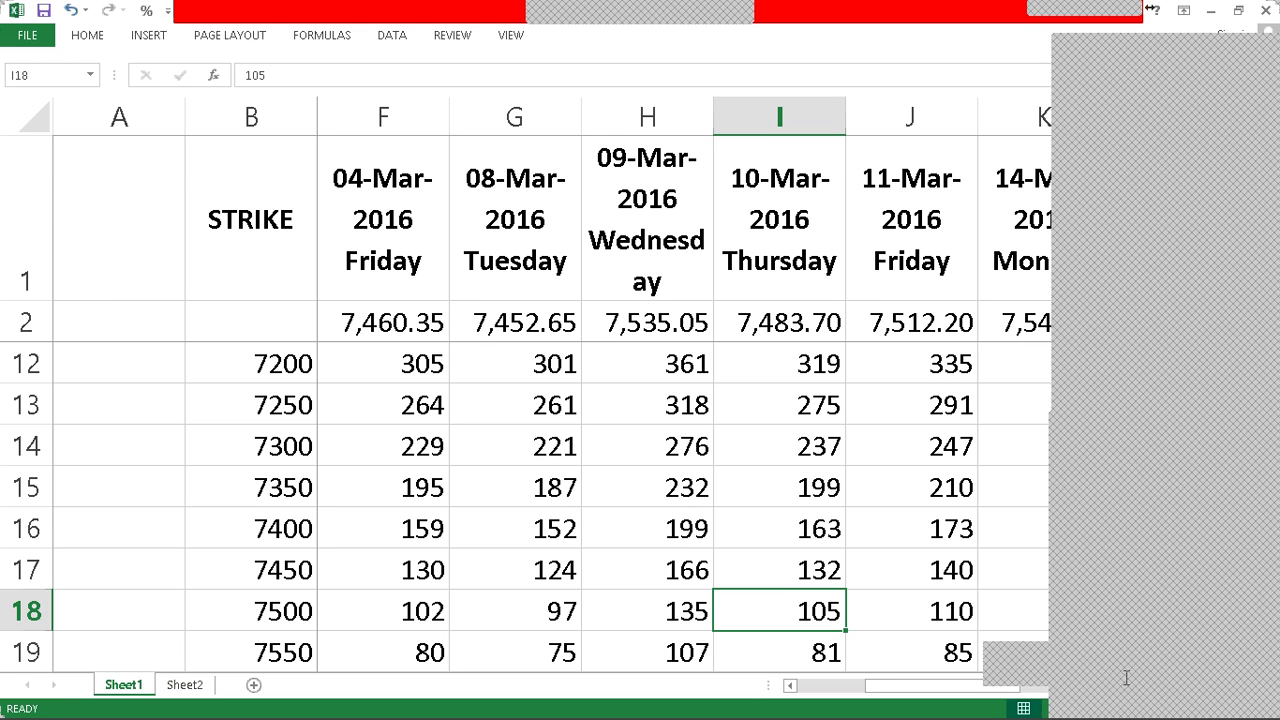
key(ctrl+Page_Down)
key(ctrl+c)
key(ctrl+Down)
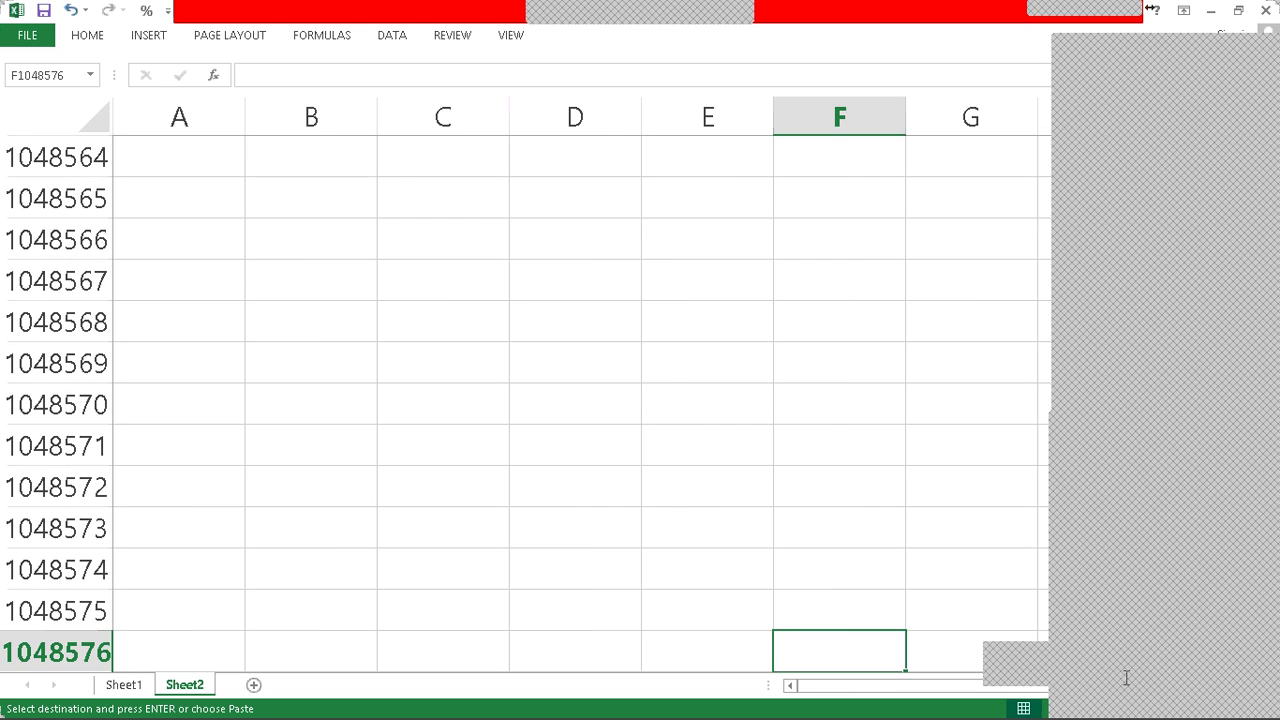
key(ctrl+Up)
key(Down)
key(Down)
key(Return)
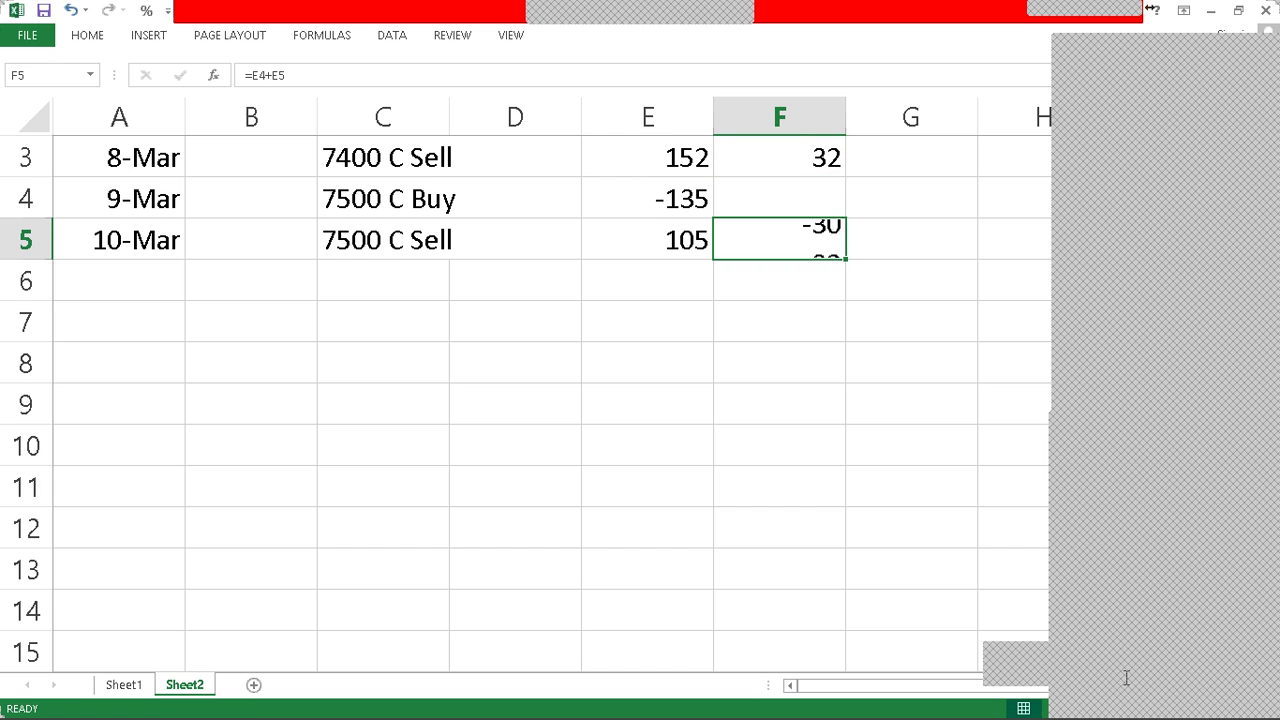
Step: Go to cell A6 of Sheet2, and review the Nifty closes from 10 March onward on Sheet1 for the next entry
scroll(1036, 680, up, 1)
click(691, 523)
key(Left)
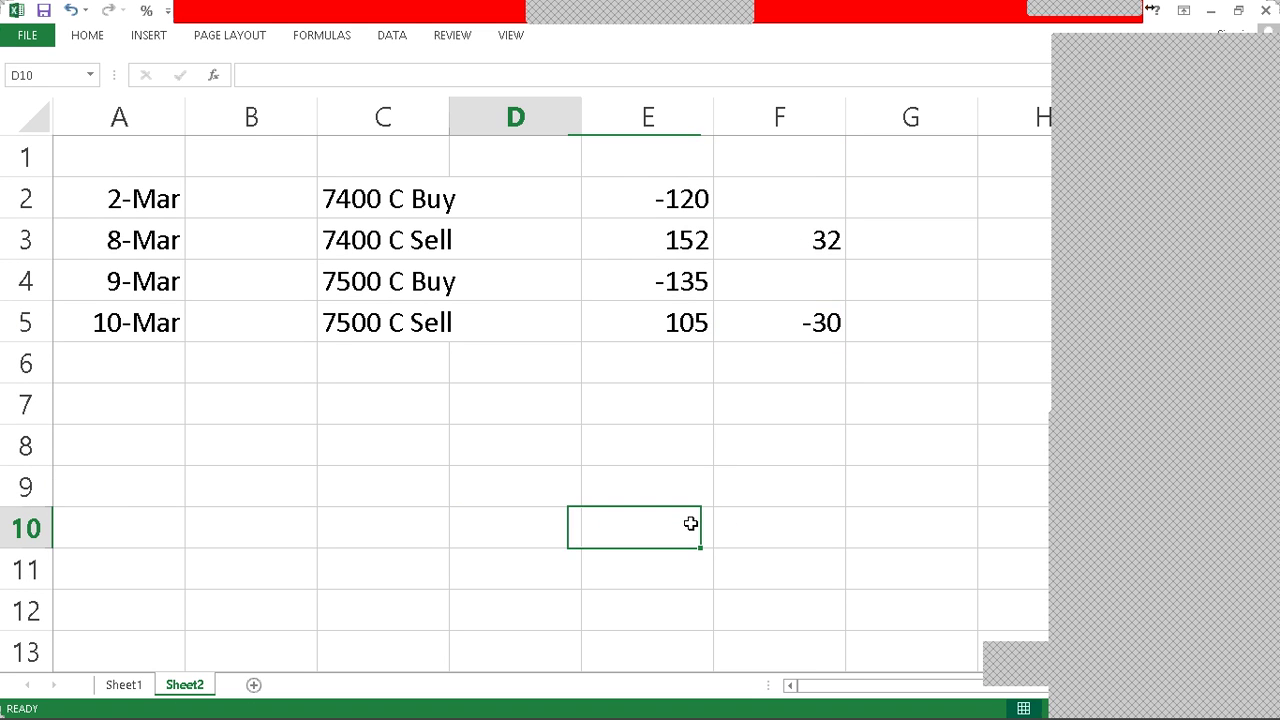
key(ctrl+Left)
key(Up)
key(Up)
key(Up)
key(Up)
key(ctrl+Page_Up)
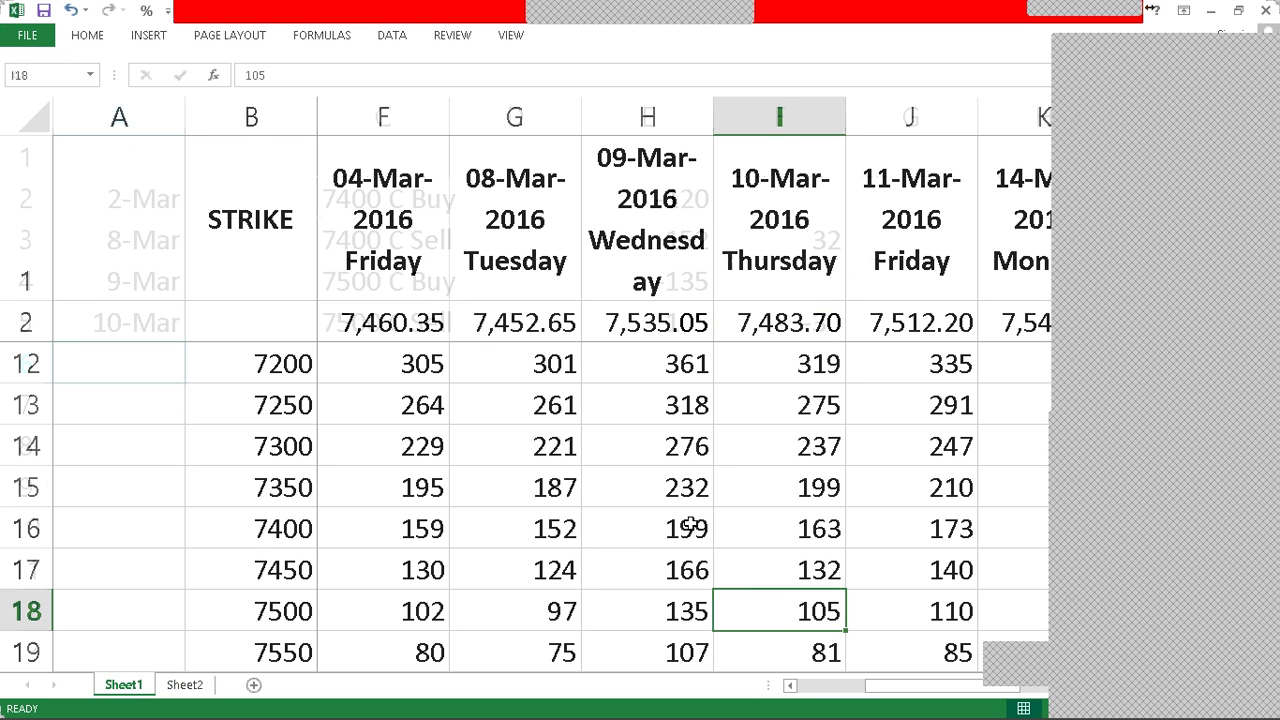
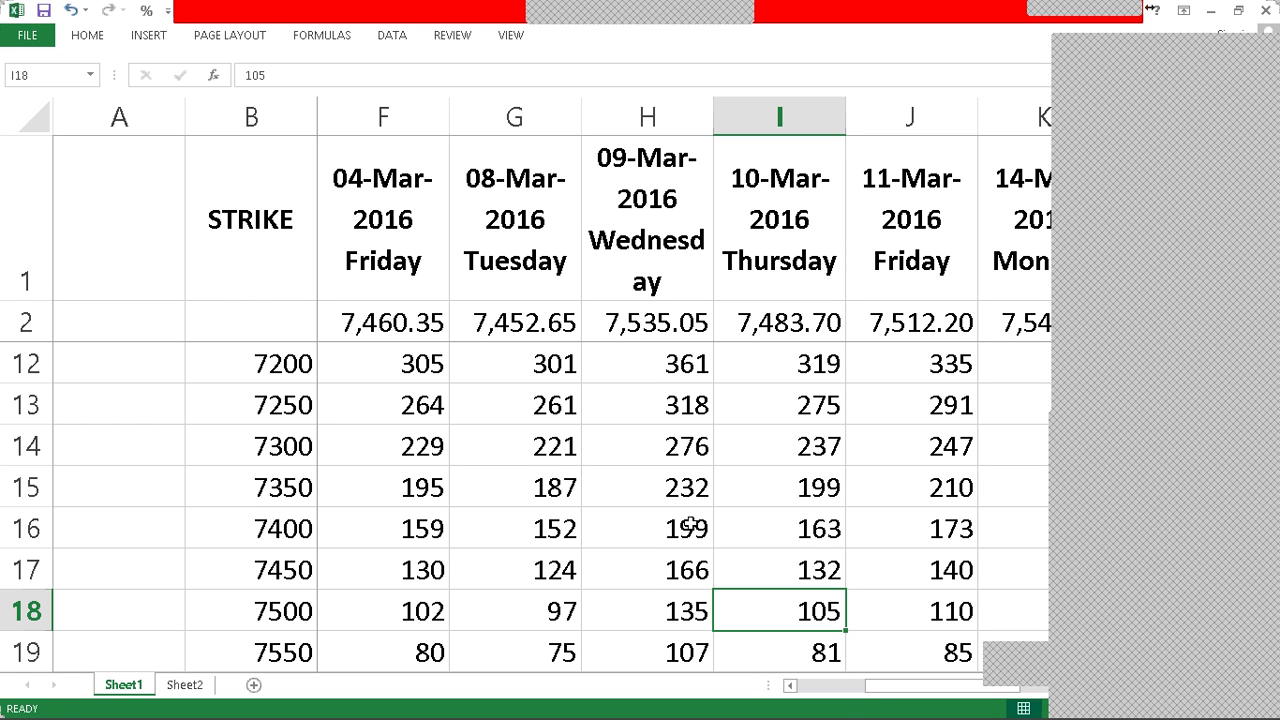
key(Right)
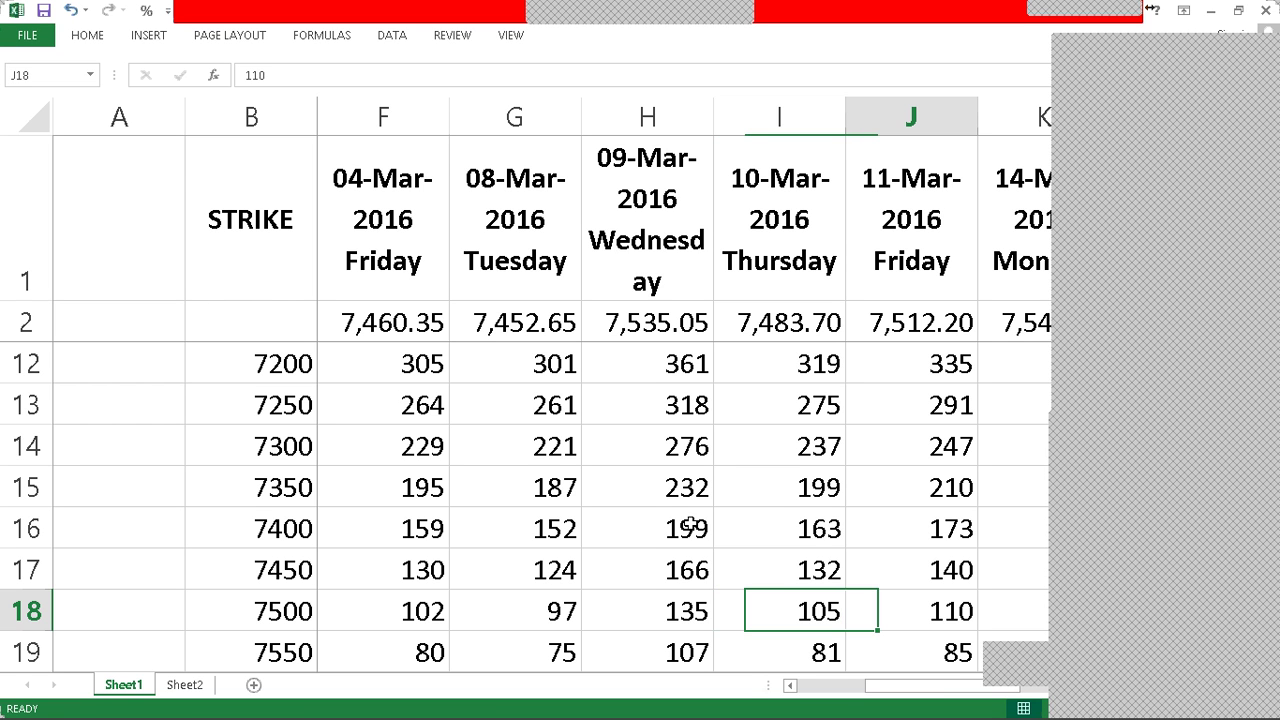
key(Right)
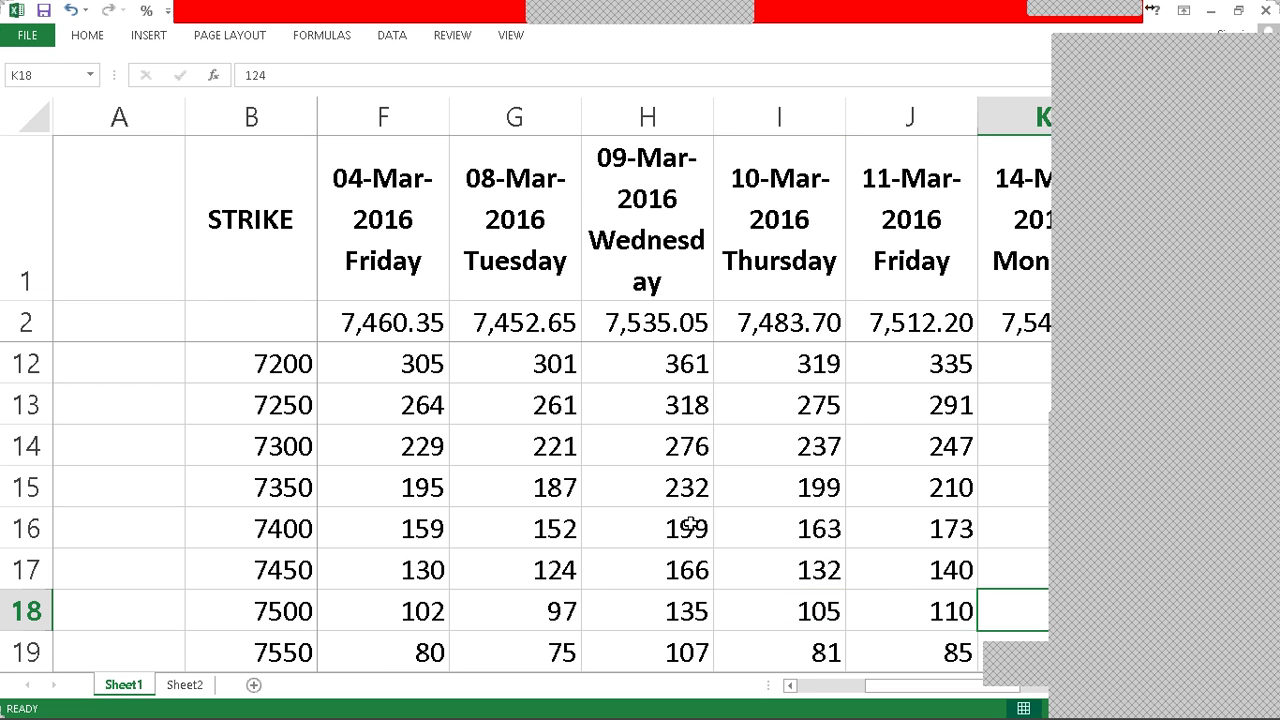
key(Left)
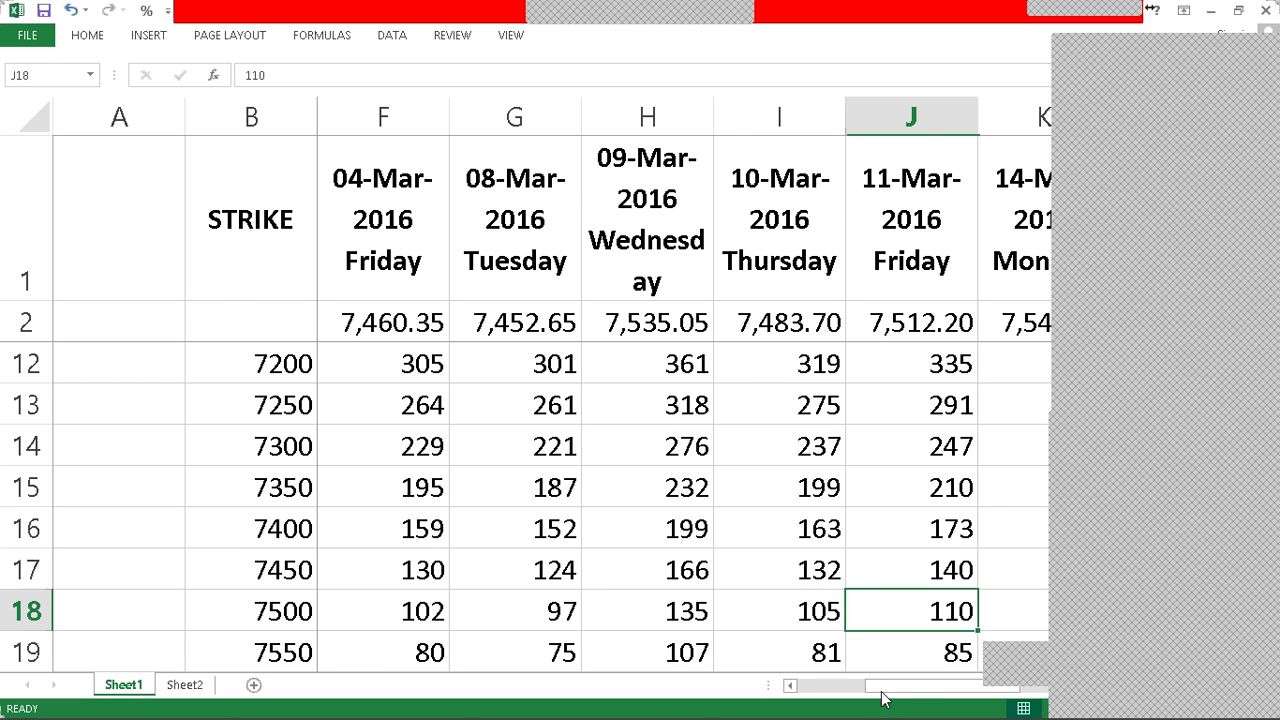
drag(906, 688, 940, 686)
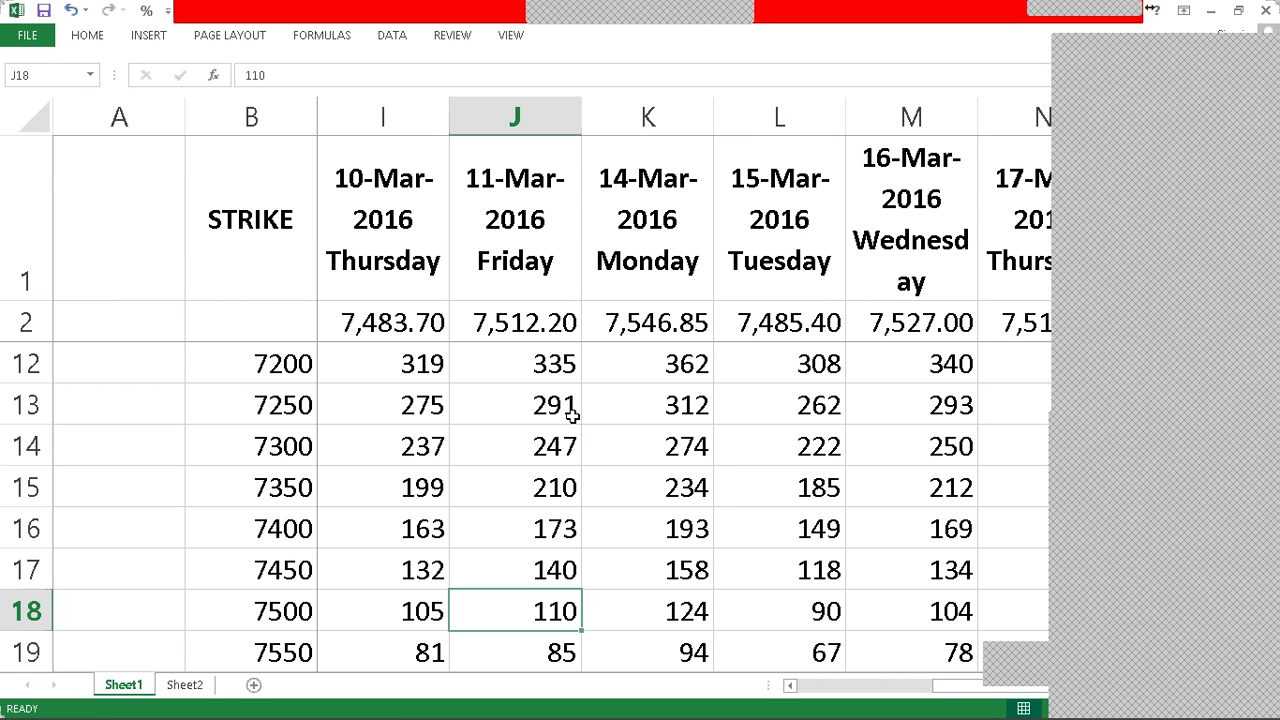
Step: Copy the 7500 C Buy entry and its price from C4:E4 to C6:E6 on Sheet2
key(ctrl+Page_Down)
key(Up)
key(Right)
key(Right)
key(shift+Right)
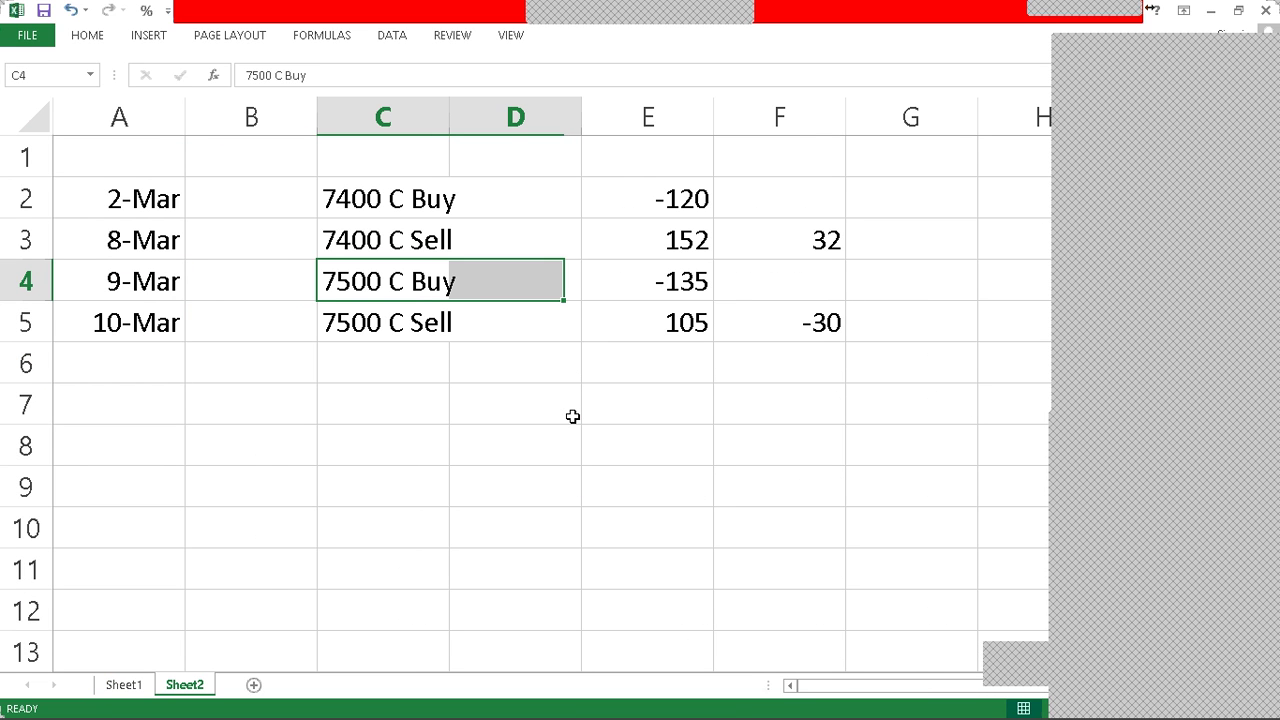
key(shift+Right)
key(Down)
key(Return)
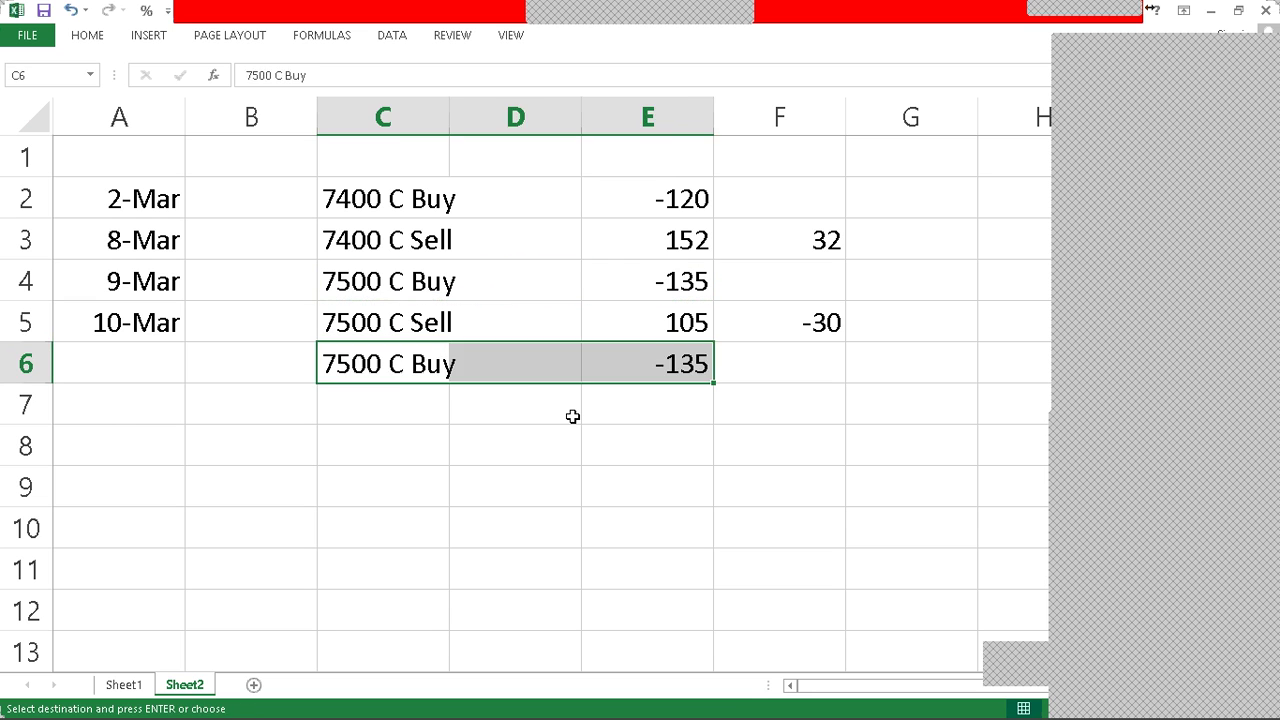
Step: Enter the third trade's date 11-Mar in cell A6 of Sheet2
key(Left)
key(Left)
text(11)
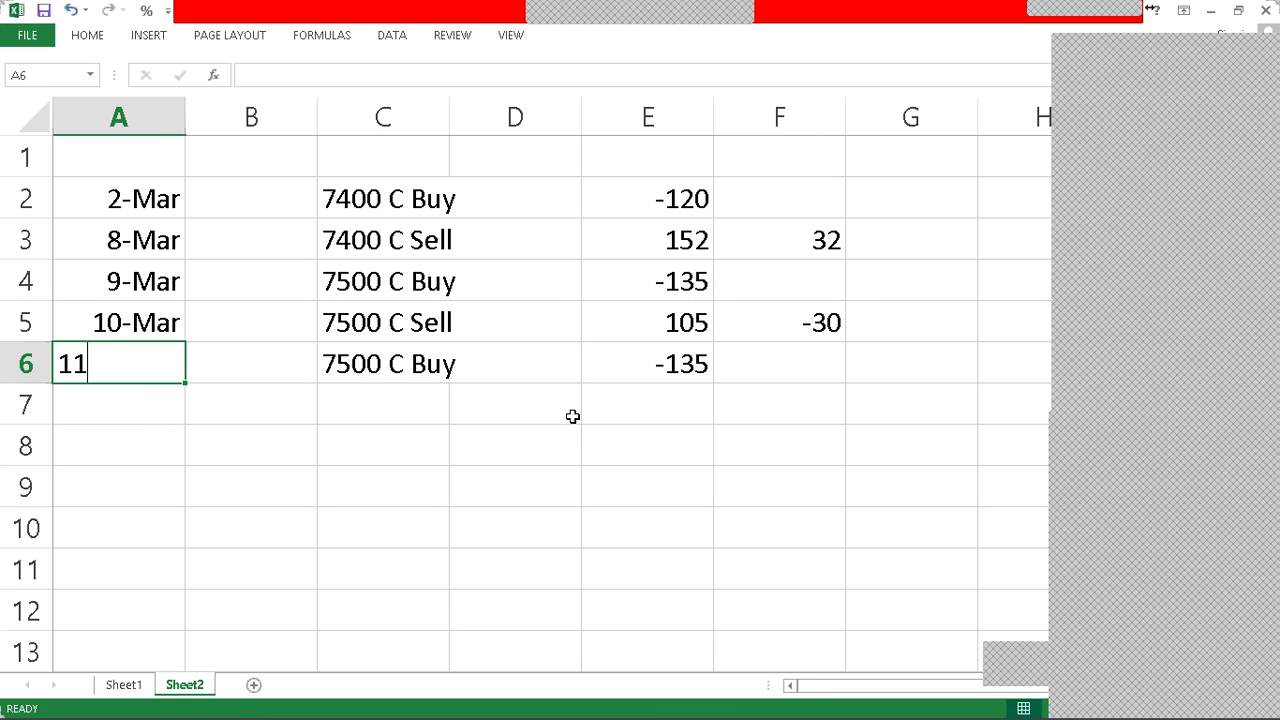
text(-Mar)
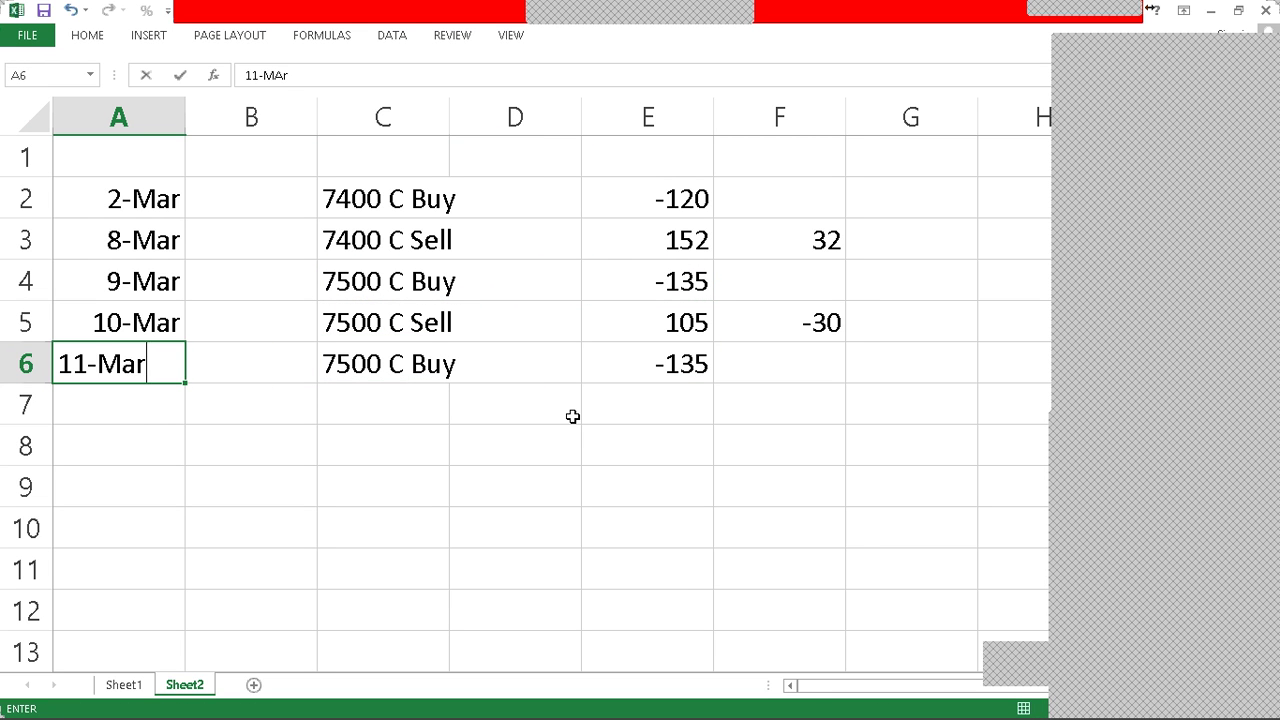
key(Return)
Step: Check the 11 March 7500 call price on Sheet1 and set cell E6 of Sheet2 to -110
key(Up)
key(Right)
key(Right)
key(Right)
key(Right)
key(ctrl+Page_Up)
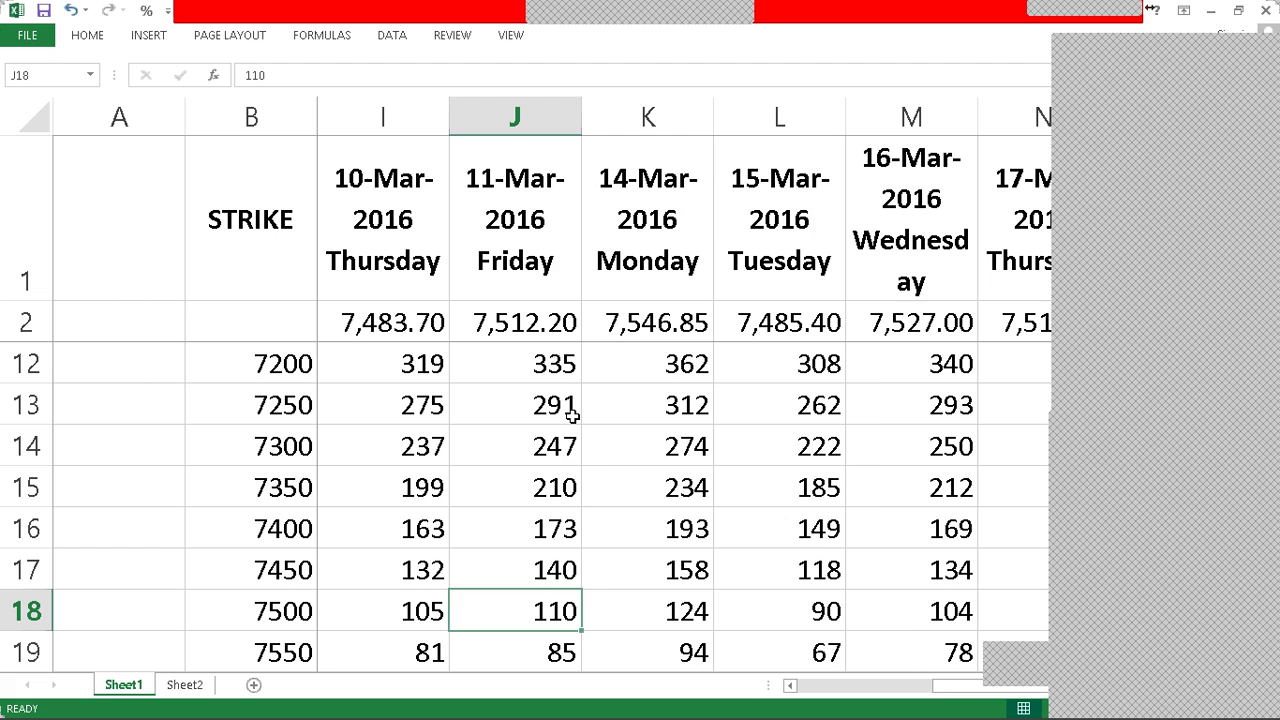
key(ctrl+Page_Down)
text(-110)
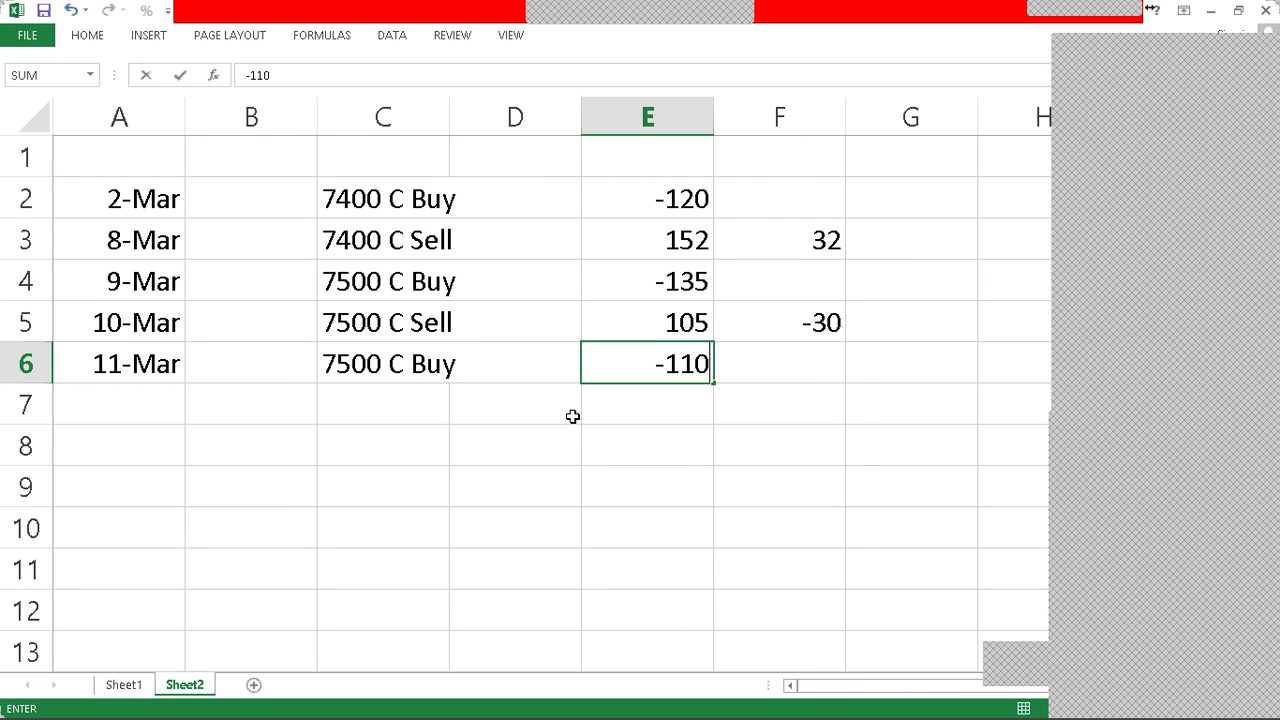
click(572, 416)
Step: Check the 14 and 15 March Nifty closes and 7500 call prices on Sheet1 for an exit, and return to Sheet2
key(ctrl+Page_Up)
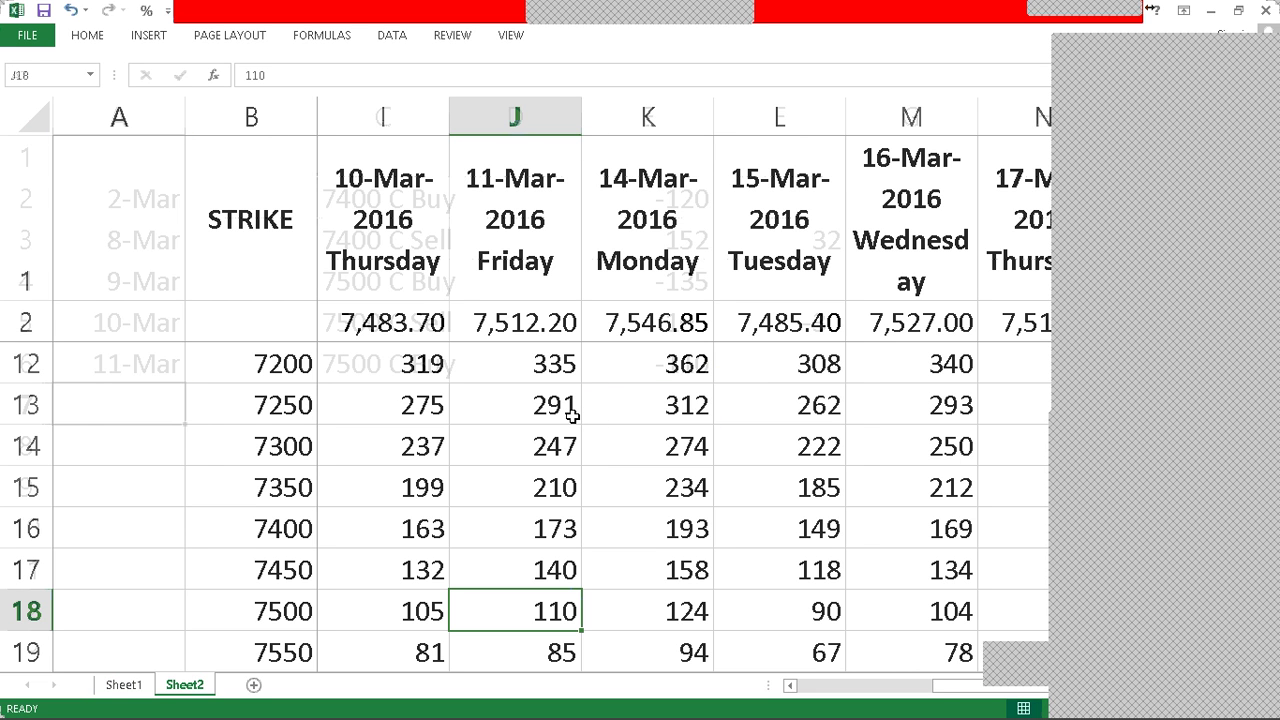
key(Right)
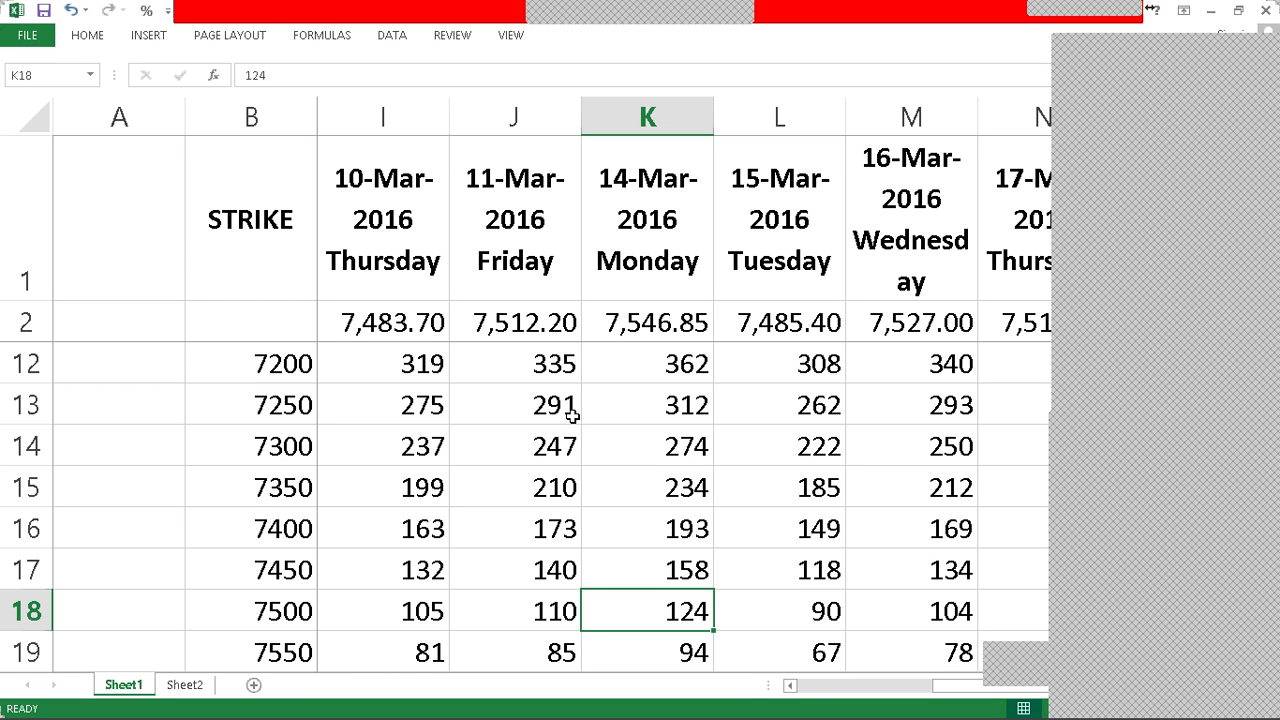
key(Right)
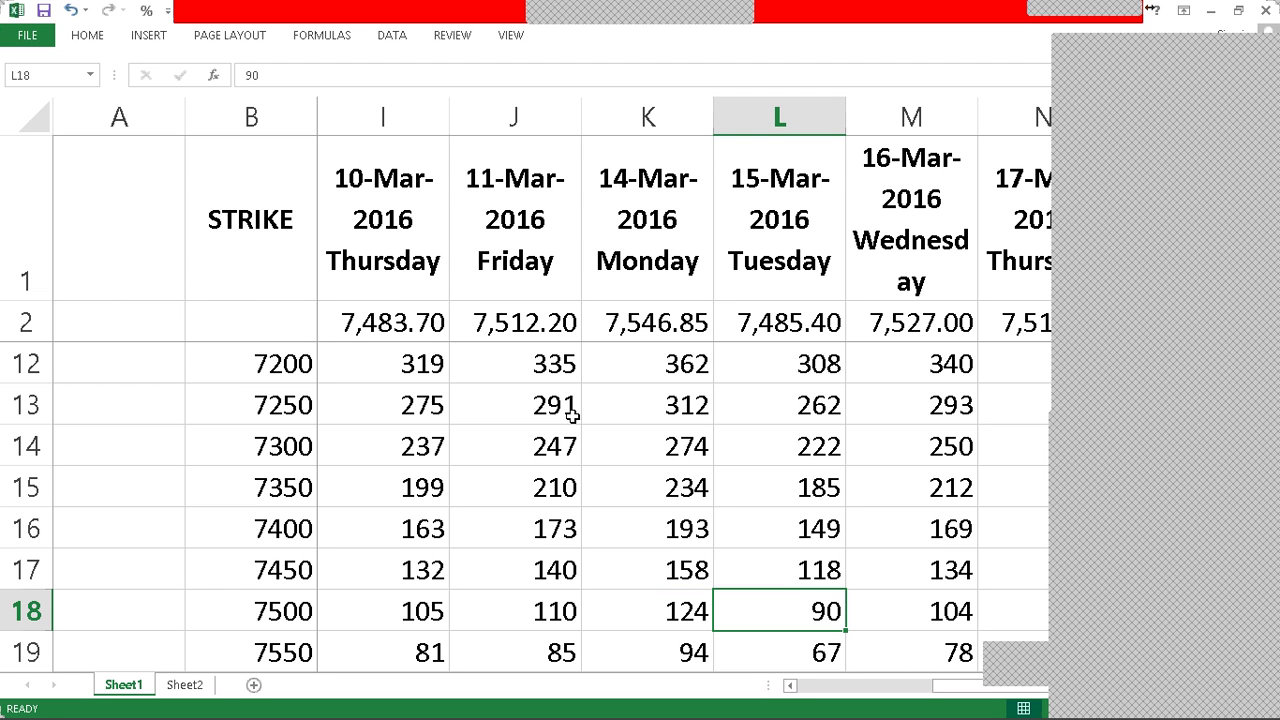
key(ctrl+Page_Down)
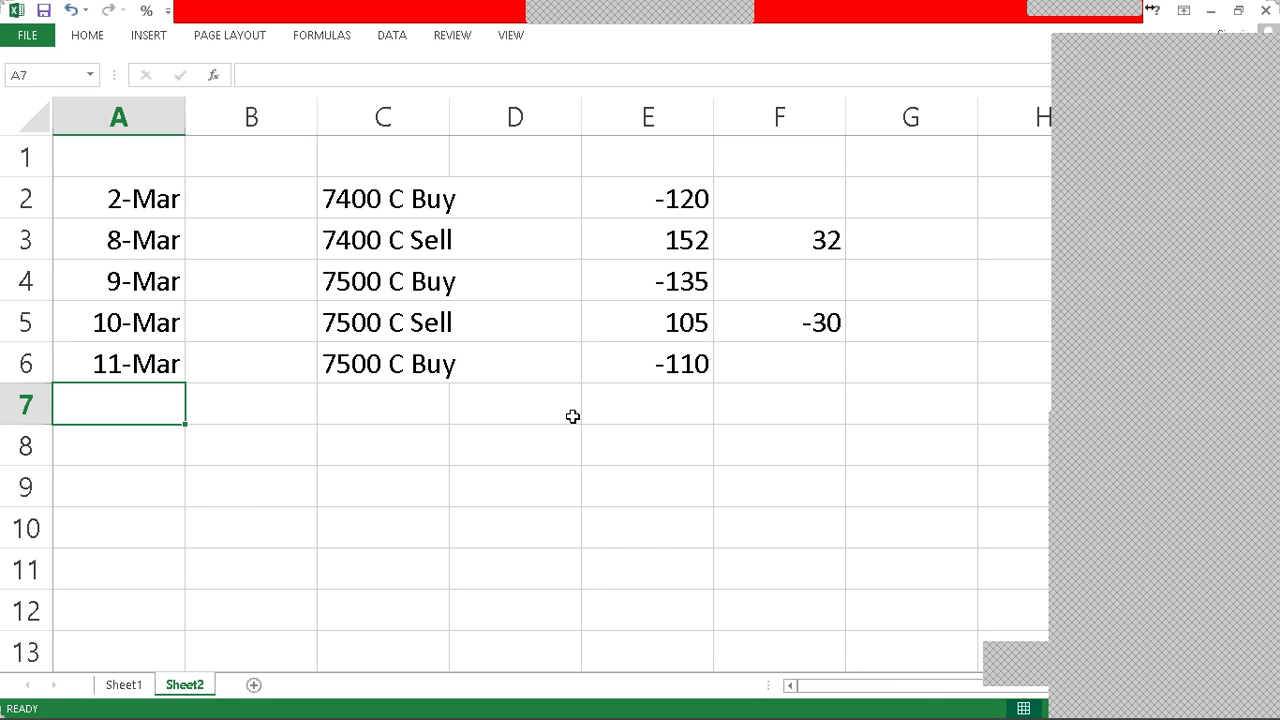
Step: Copy the 10-Mar 7500 C Sell row, including its profit formula, from A5:F5 to A7:F7 on Sheet2
key(Up)
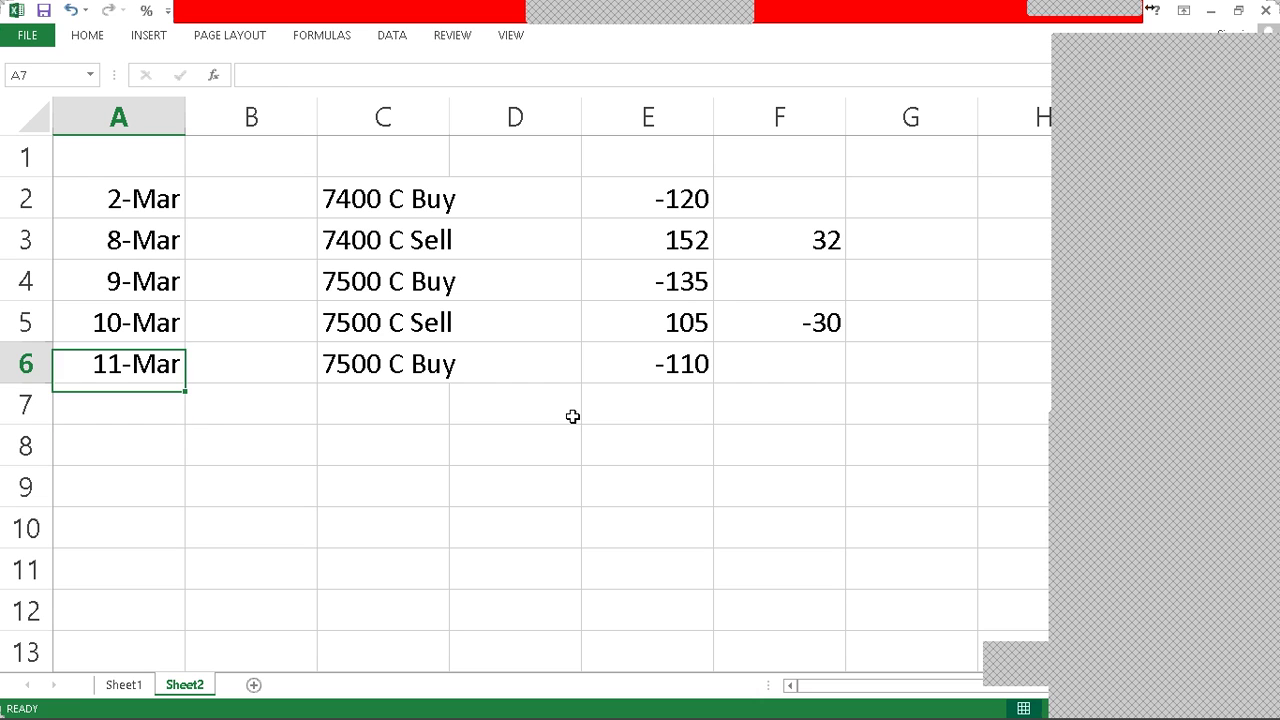
key(Up)
key(shift+Right)
key(shift+Right)
key(shift+Right)
key(shift+Right)
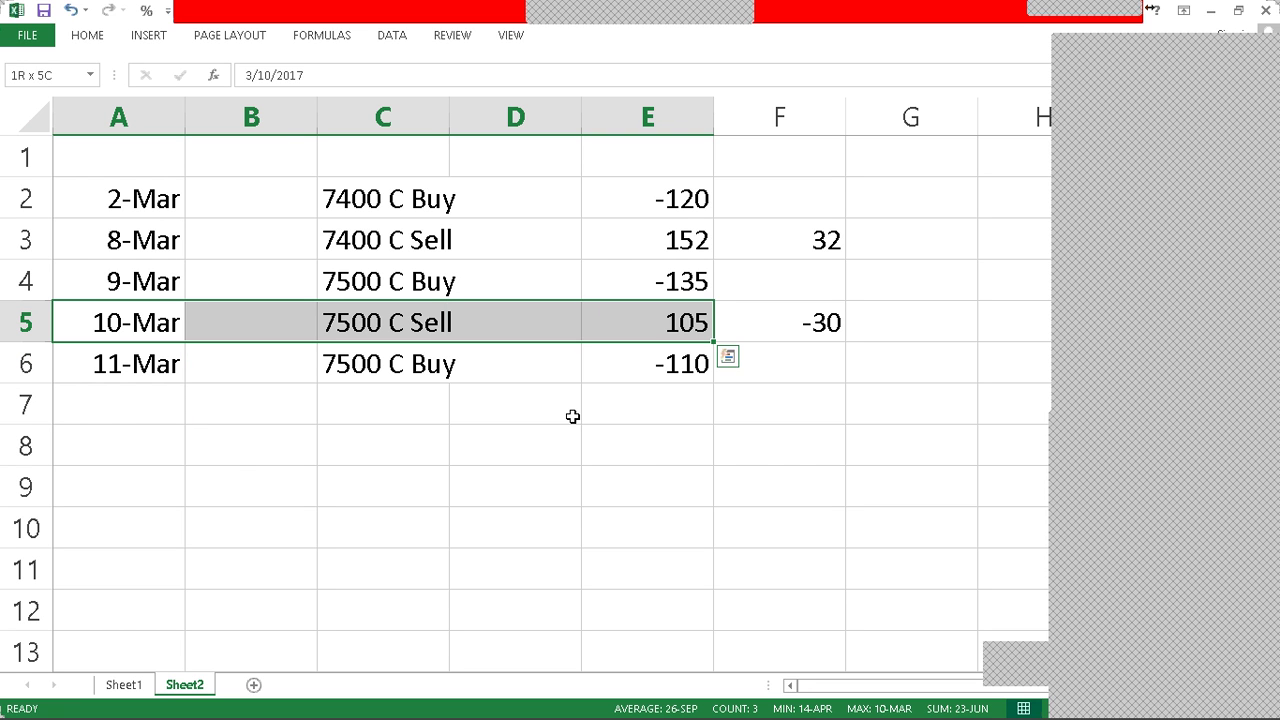
key(ctrl+q)
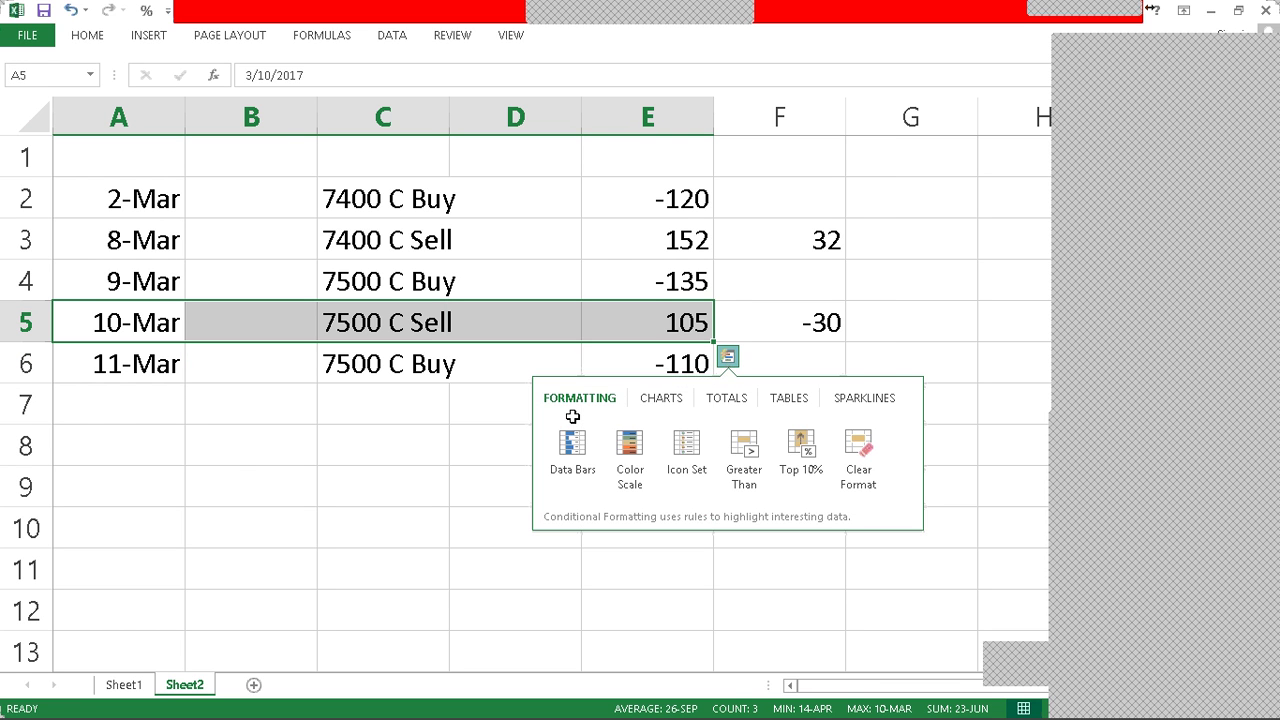
key(Escape)
key(shift+Right)
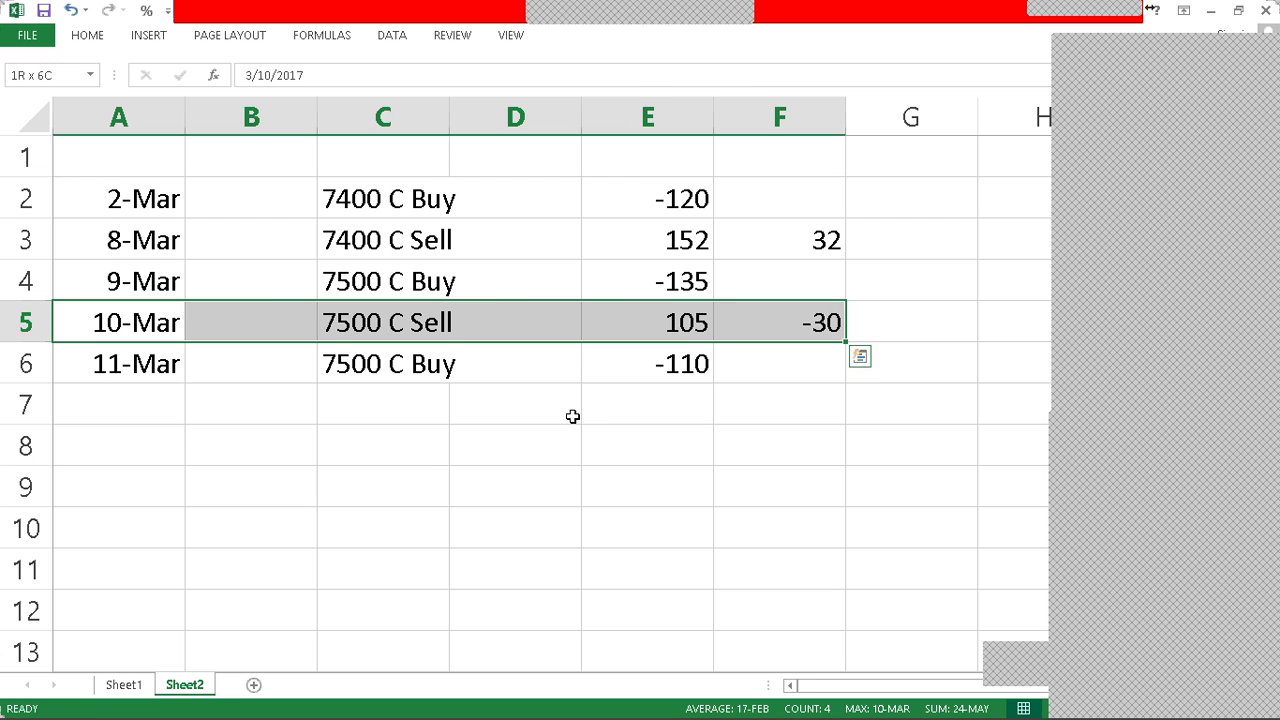
key(ctrl+c)
key(Down)
key(Down)
key(Return)
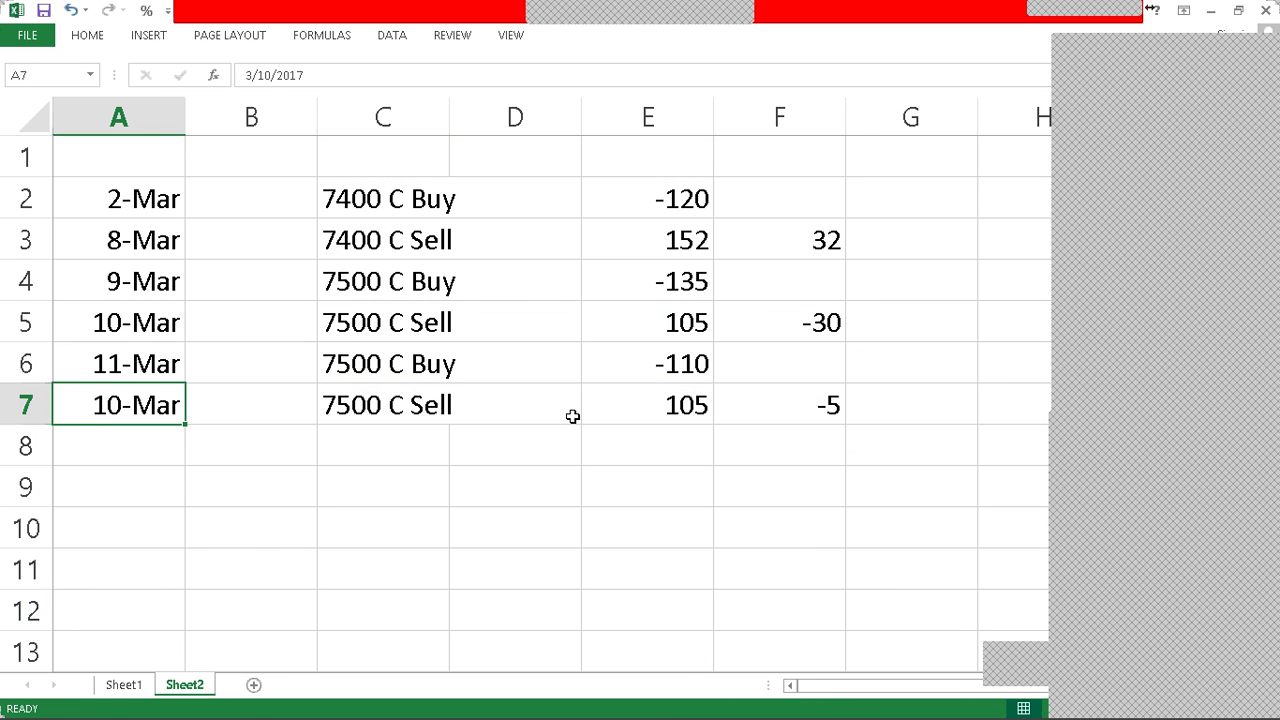
Step: Change the third trade's exit date in cell A7 to 15-Mar
key(F2)
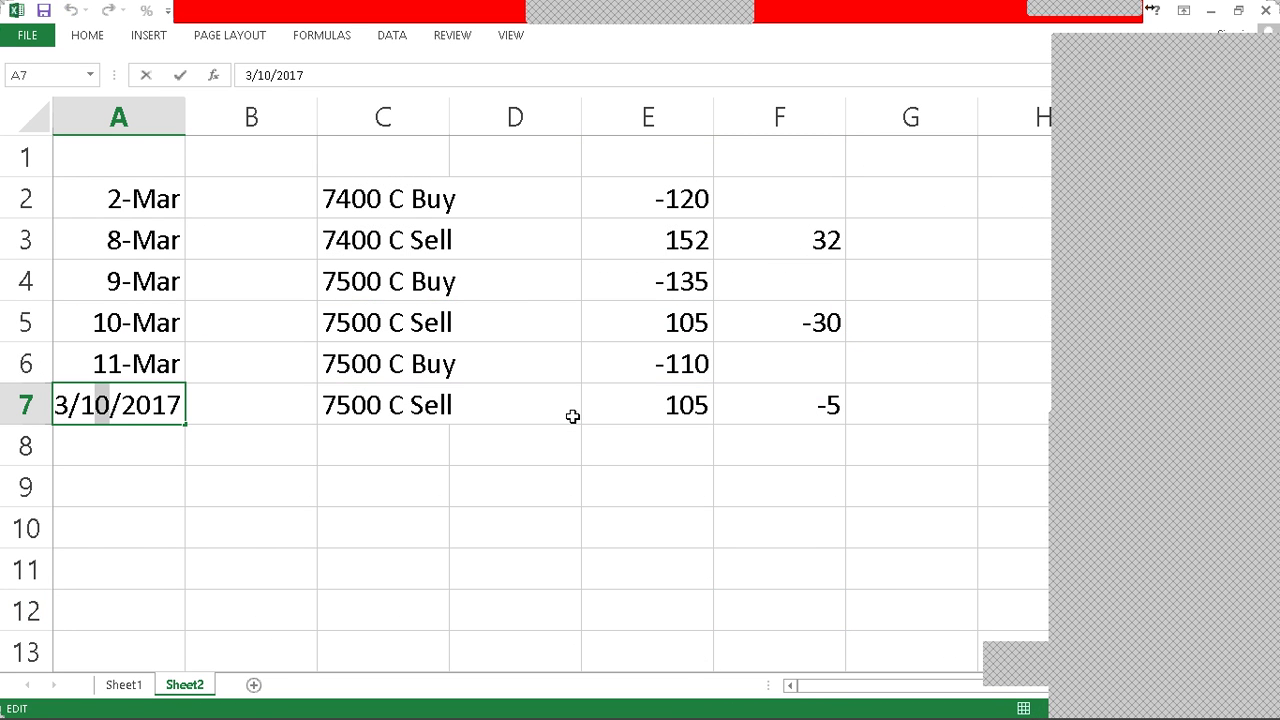
text(5)
key(Return)
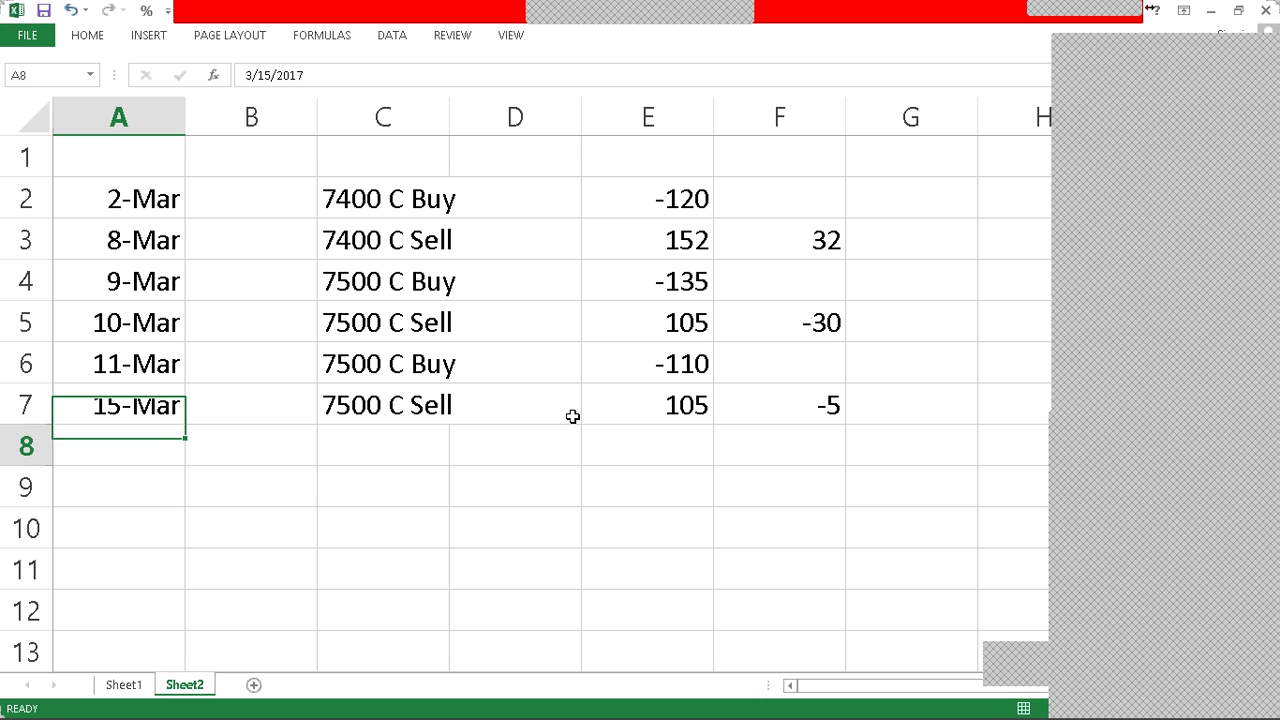
Step: Check the 15 March 7500 call price on Sheet1 and set cell E7 of Sheet2 to 90
key(Right)
key(Right)
key(Up)
key(Right)
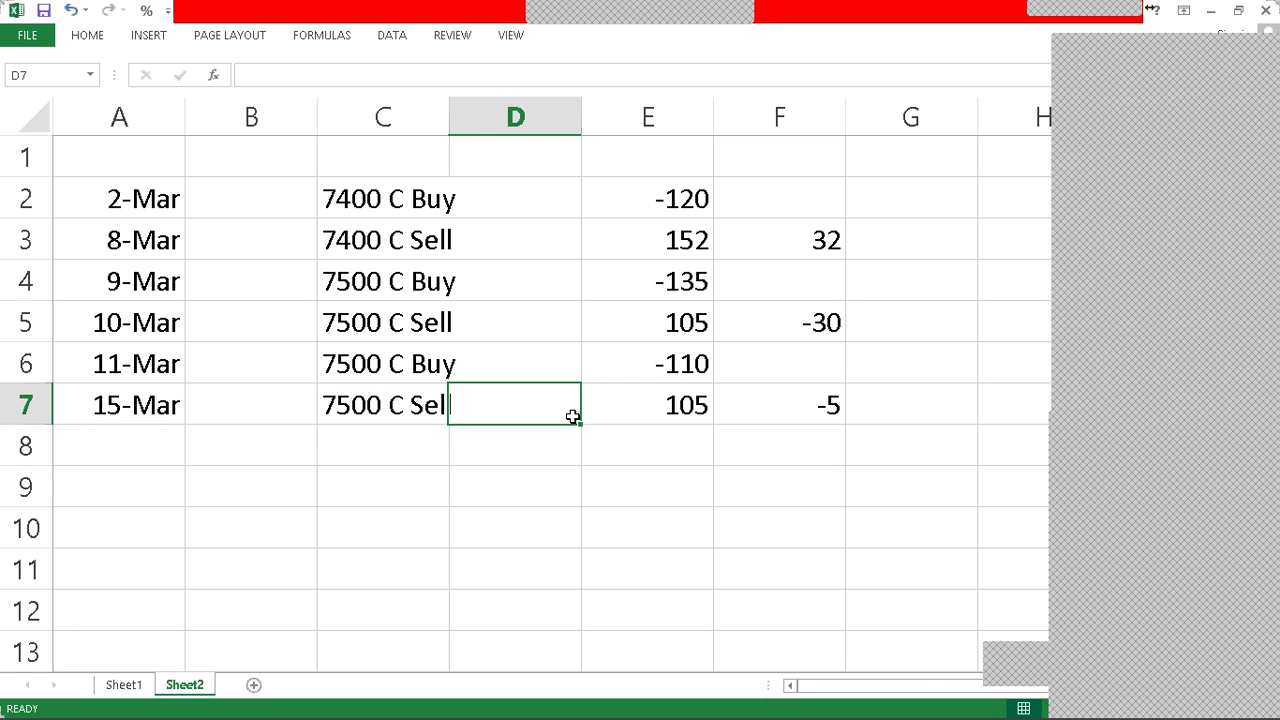
key(Right)
key(ctrl+Page_Up)
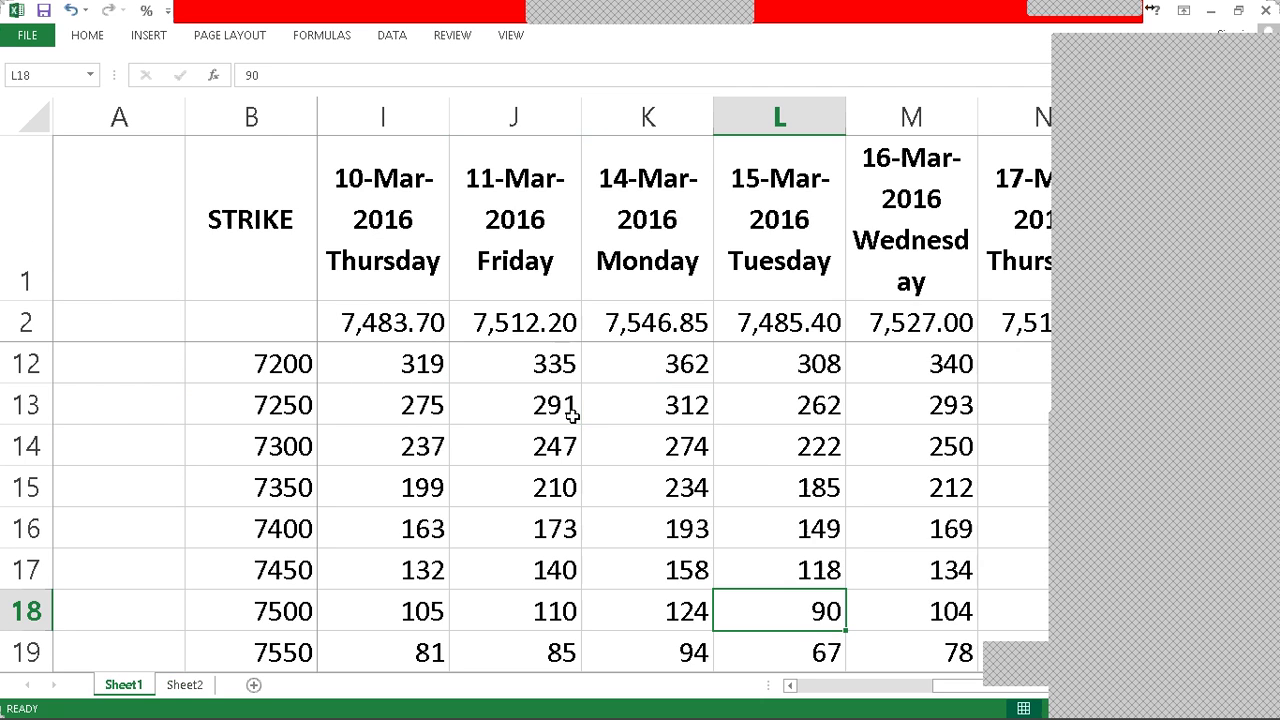
key(ctrl+Page_Down)
text(-90)
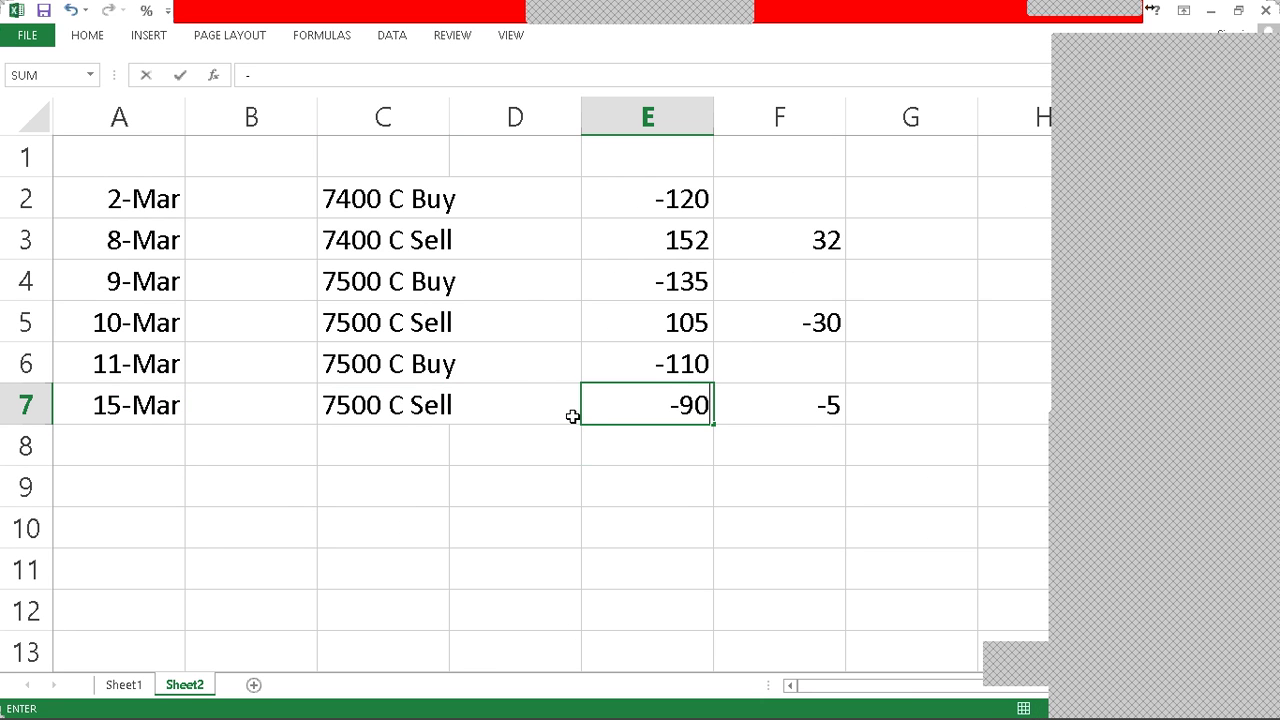
key(Return)
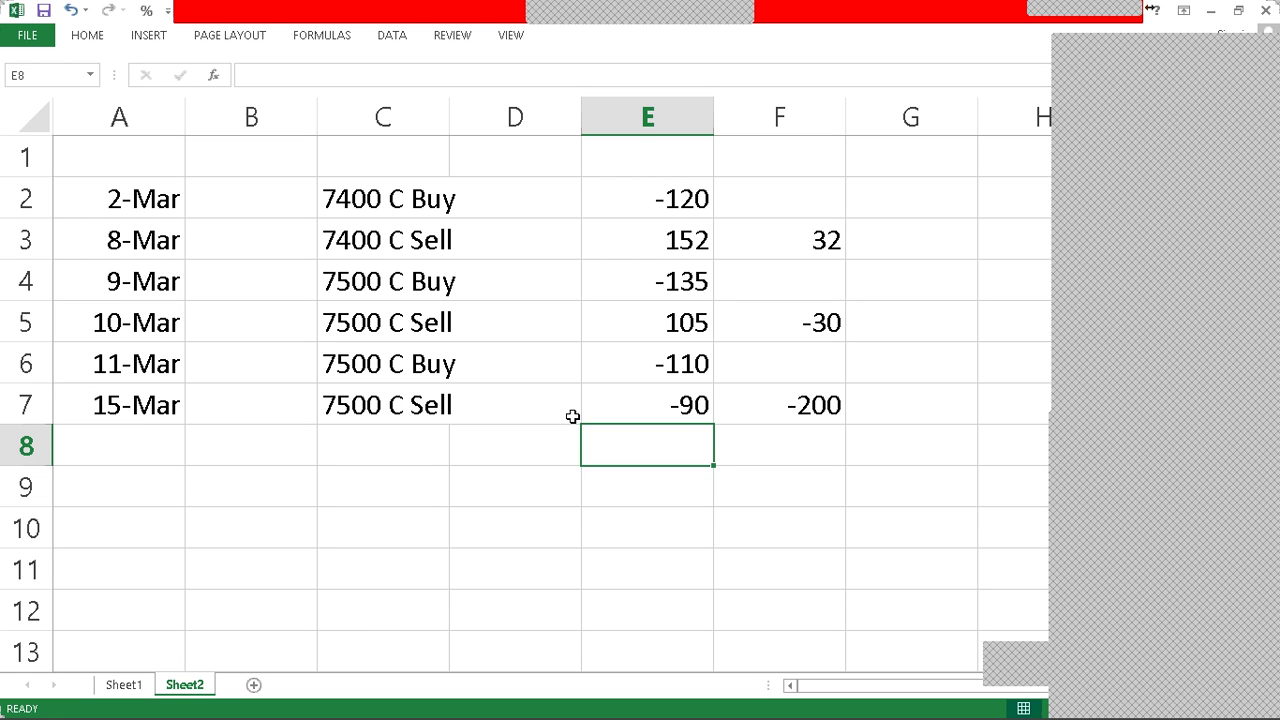
key(Up)
text(90)
key(Return)
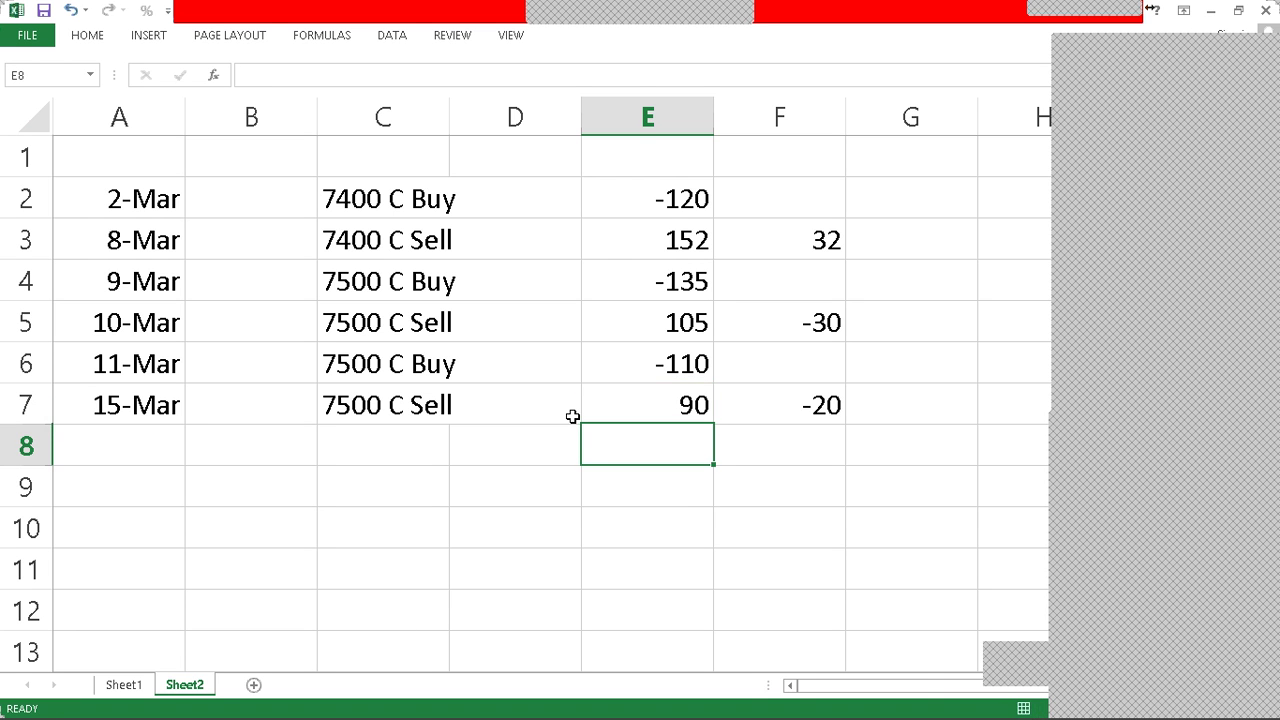
Step: Check the 16 and 17 March Nifty closes and 7500 call prices on Sheet1 for a new entry, and return to Sheet2
key(ctrl+Page_Up)
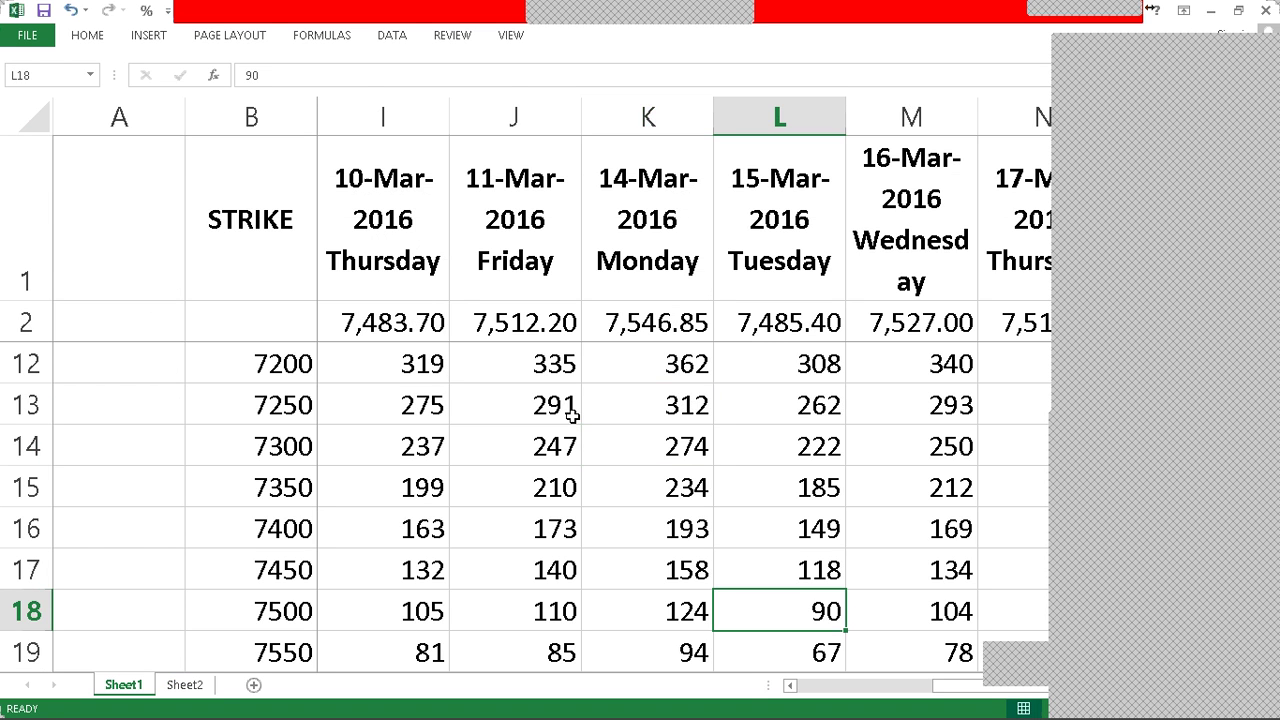
key(Right)
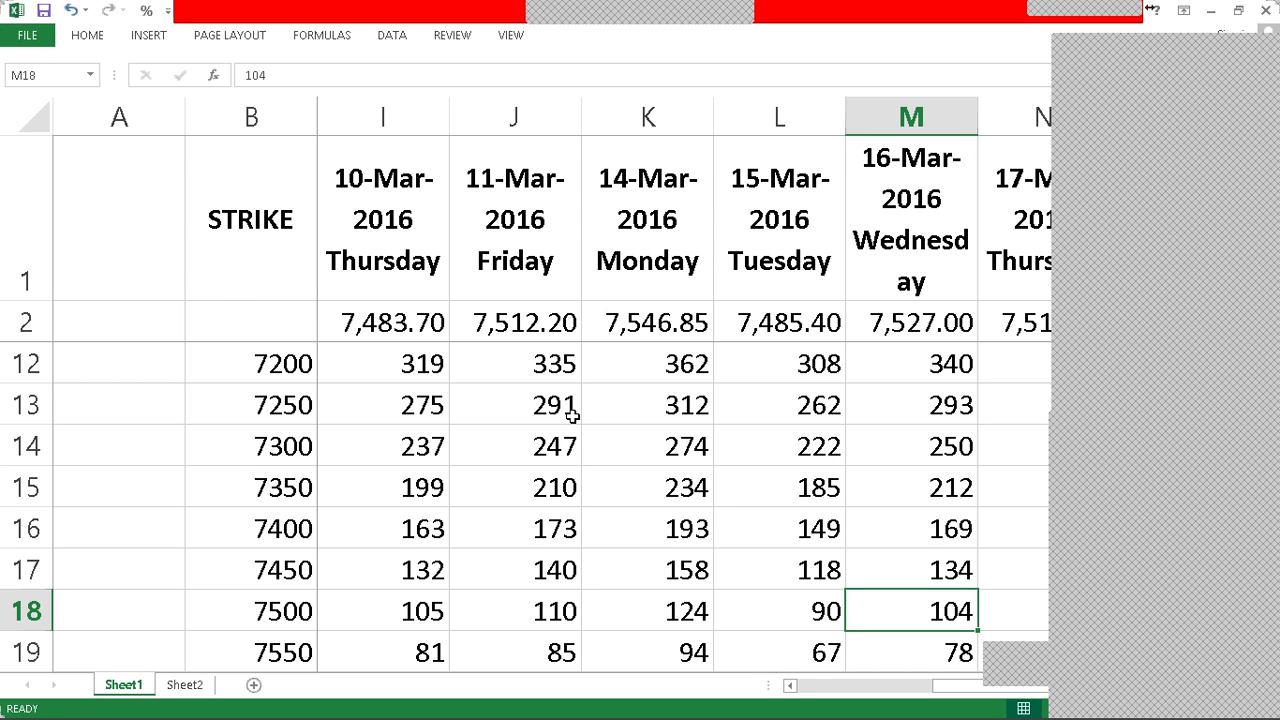
key(Right)
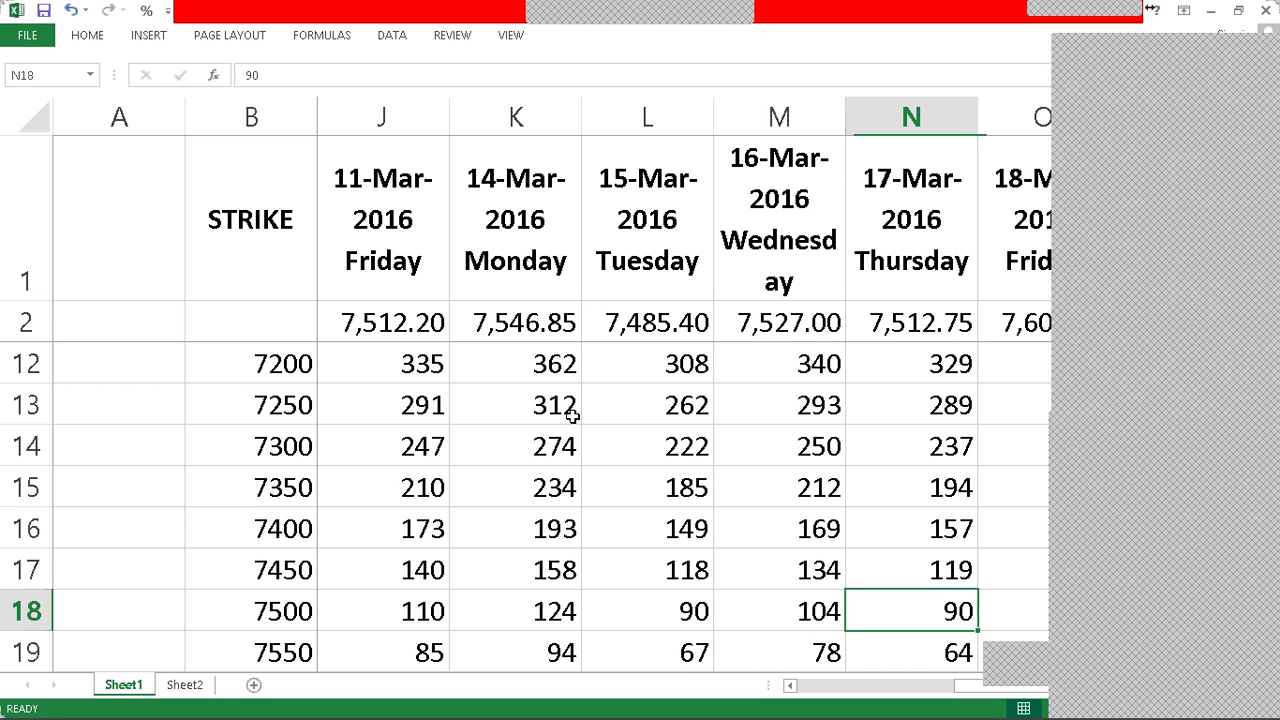
key(Left)
key(ctrl+Page_Down)
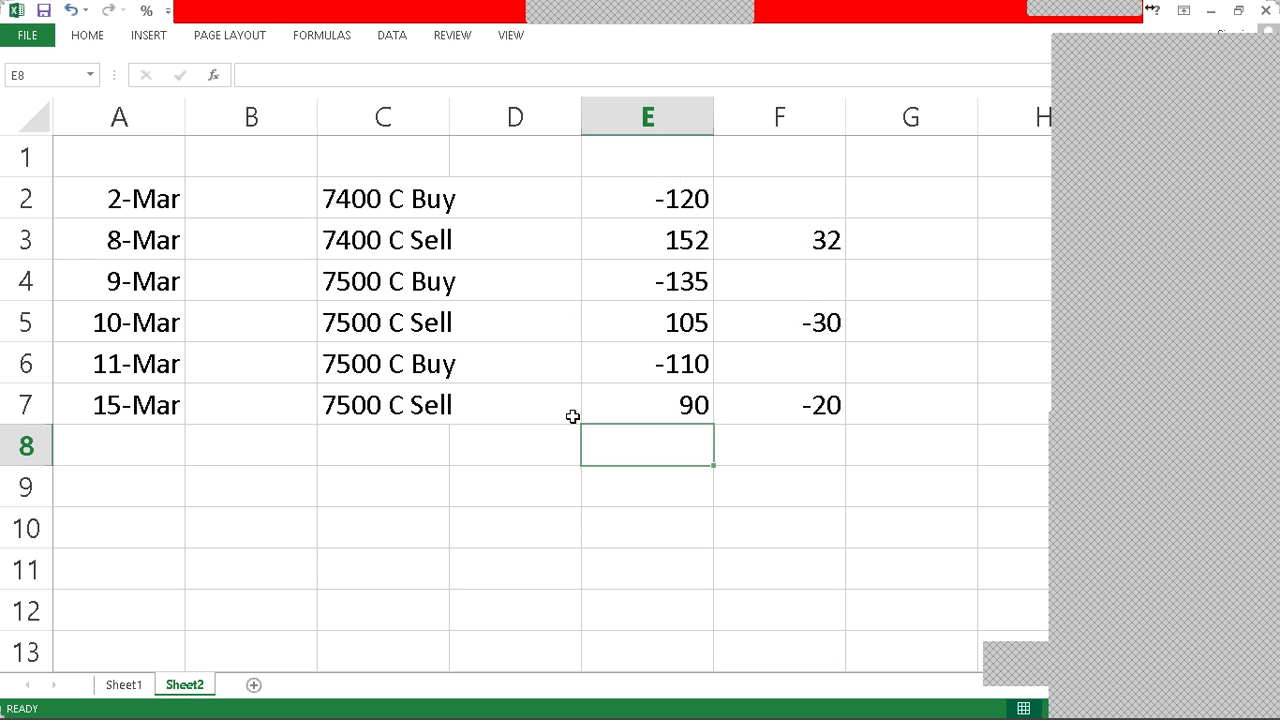
key(ctrl+Page_Up)
key(ctrl+Page_Down)
Step: Enter the fourth trade's date 16-Mar in cell A8 of Sheet2
key(Left)
key(Left)
key(Left)
key(Left)
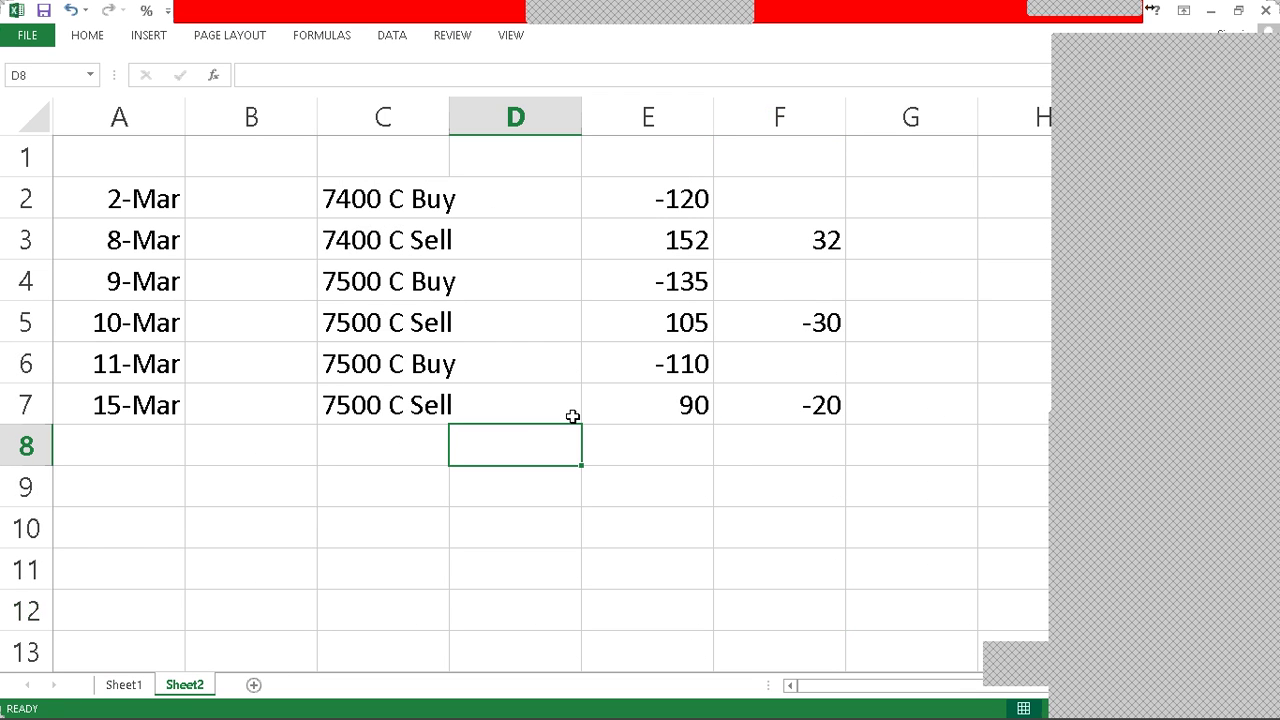
text(1)
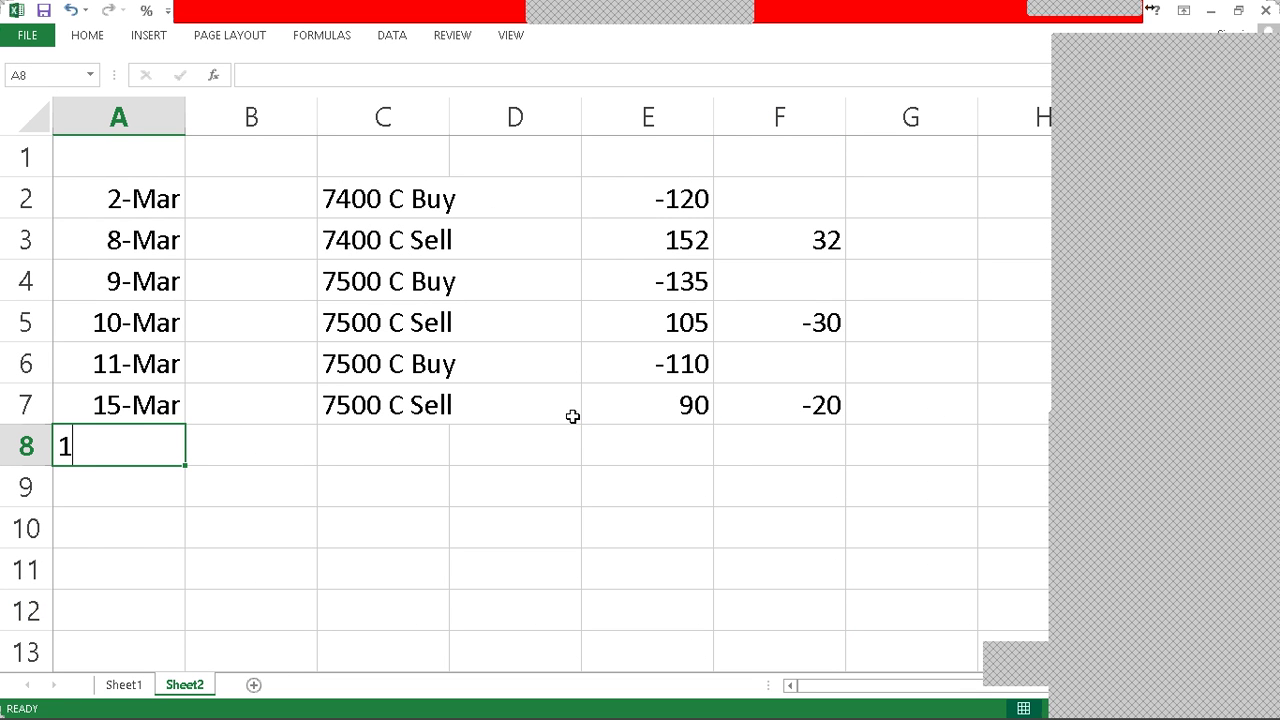
text(6 Mo)
key(BackSpace)
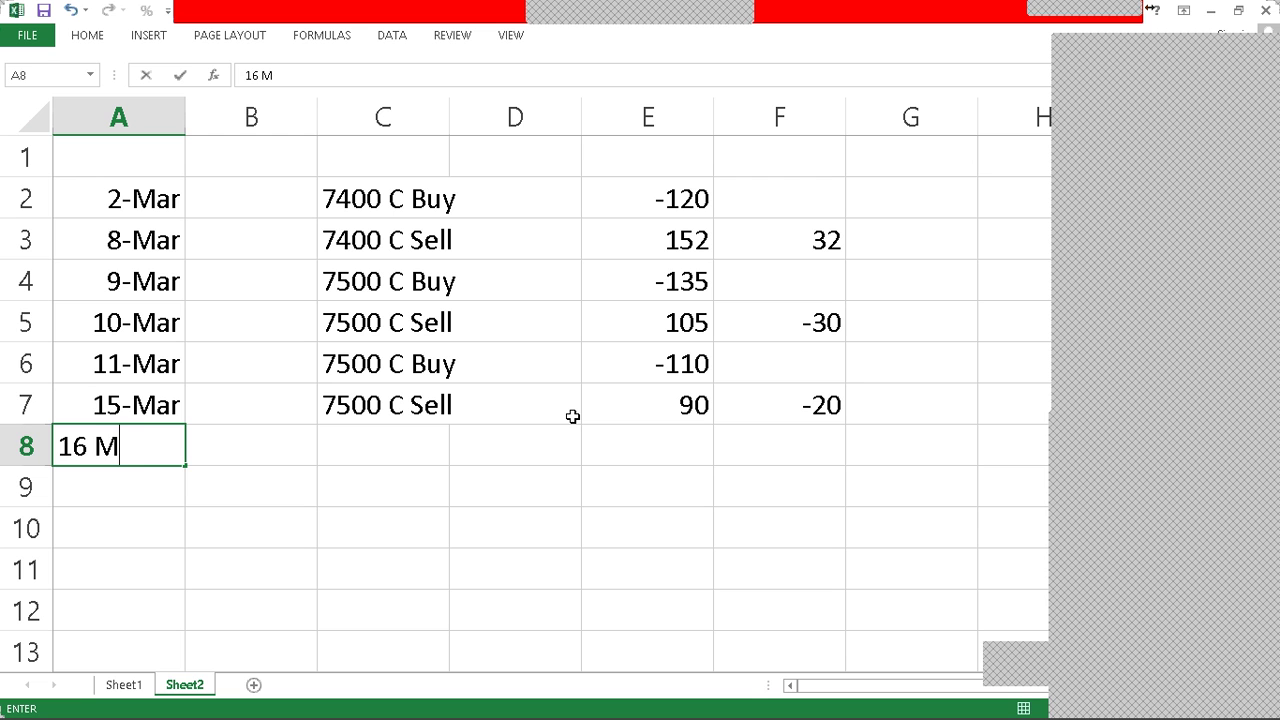
text(ar)
Step: Copy the 7500 C Buy entry and its price from C6:E6 to C8:E8 on Sheet2
key(Right)
key(Right)
key(Up)
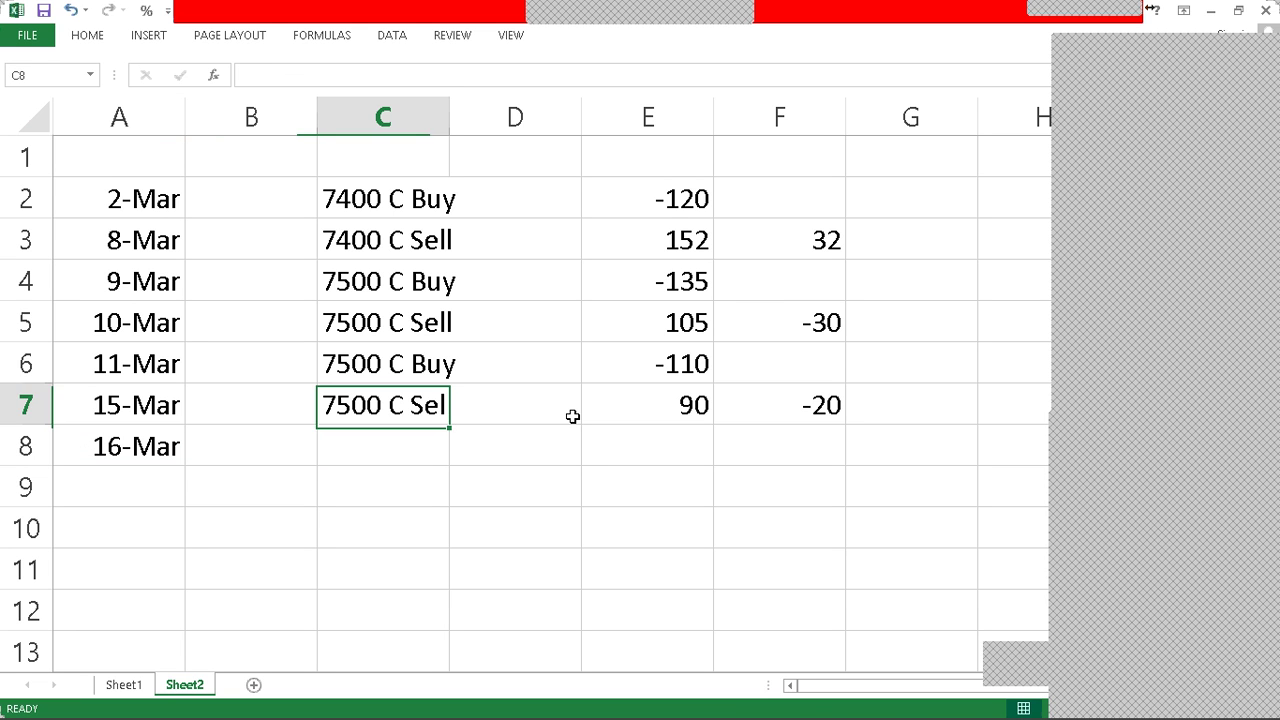
key(Up)
key(shift+Right)
key(shift+Right)
key(ctrl+c)
key(Down)
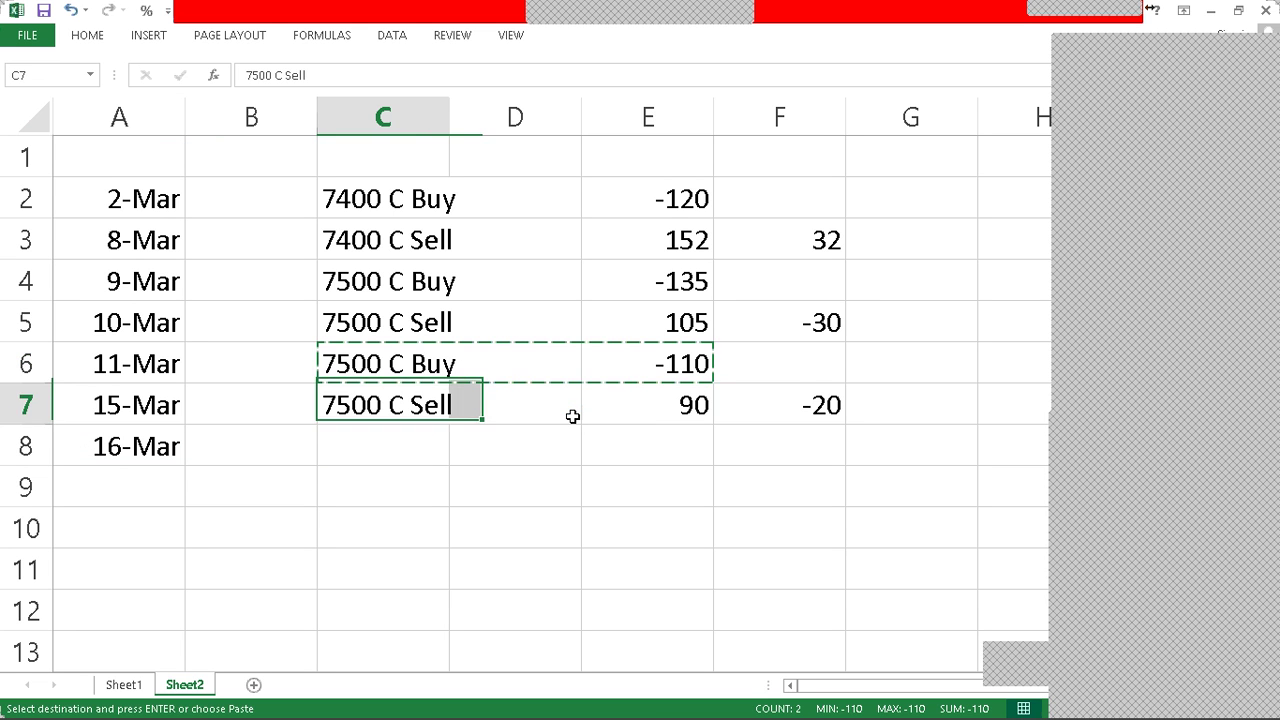
key(Down)
key(Return)
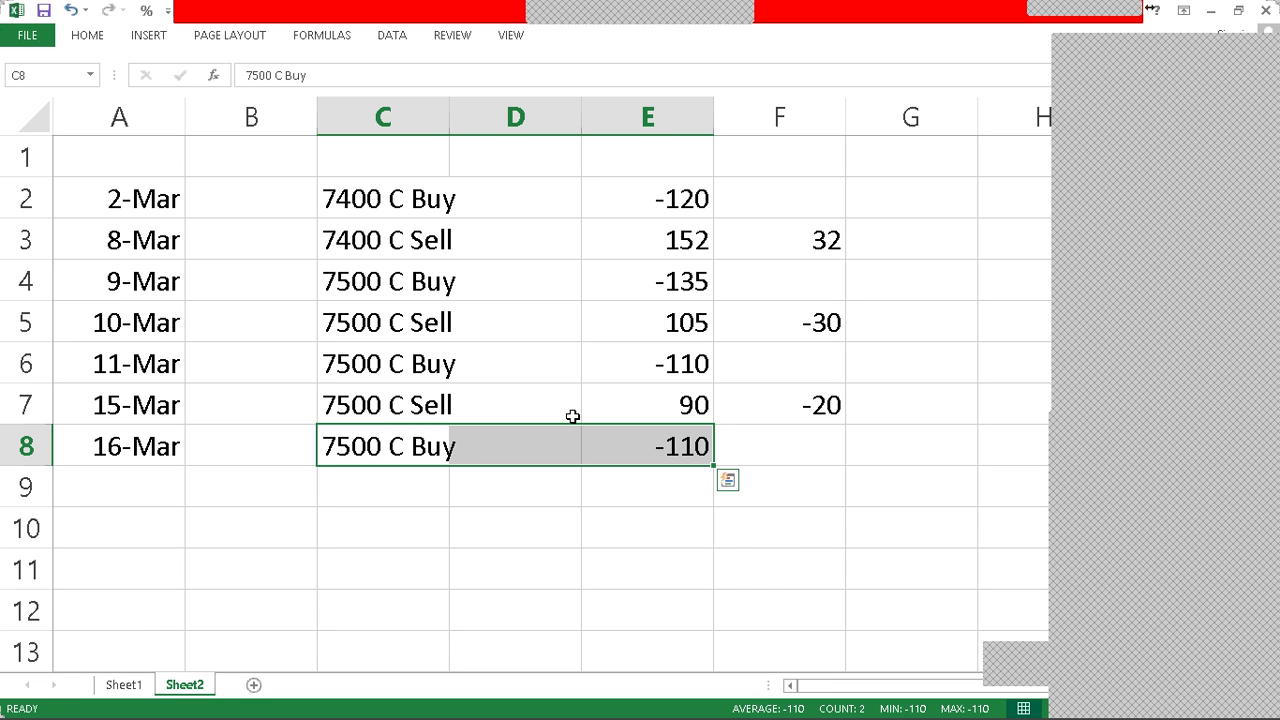
Step: Set the fourth trade's buy price in cell E8 of Sheet2 to -104
key(Right)
key(Right)
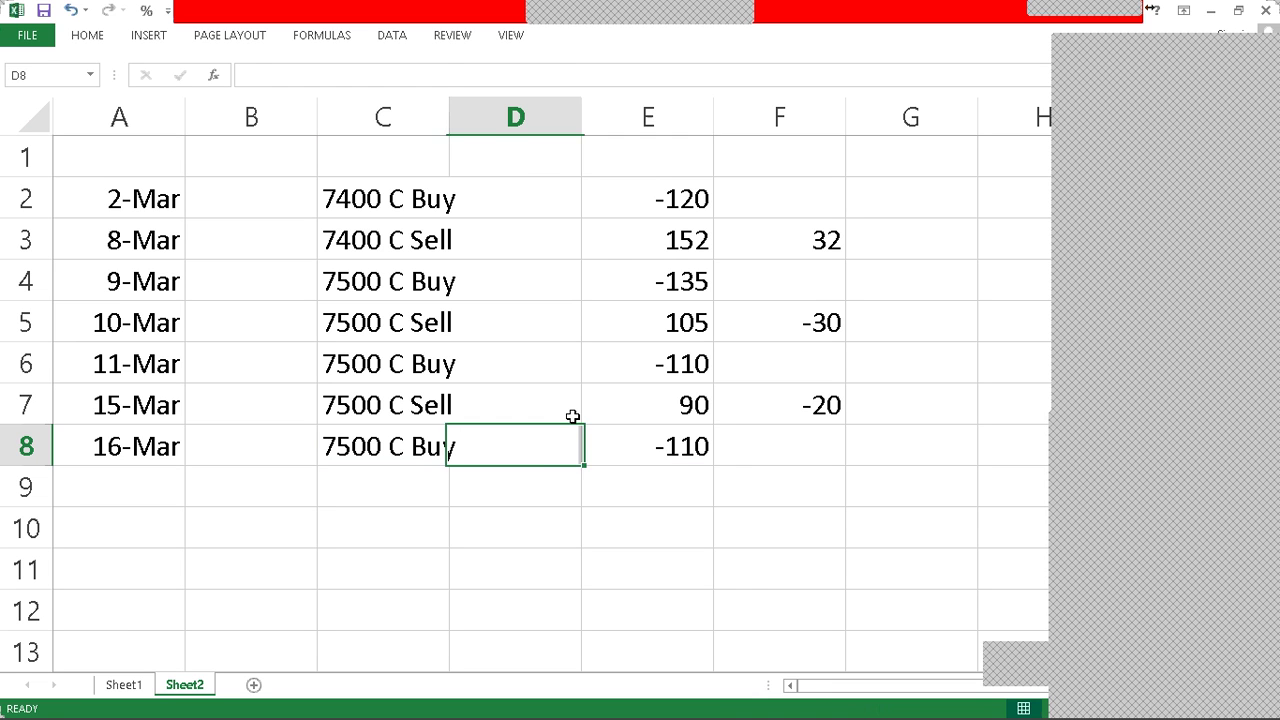
text(-104)
key(Return)
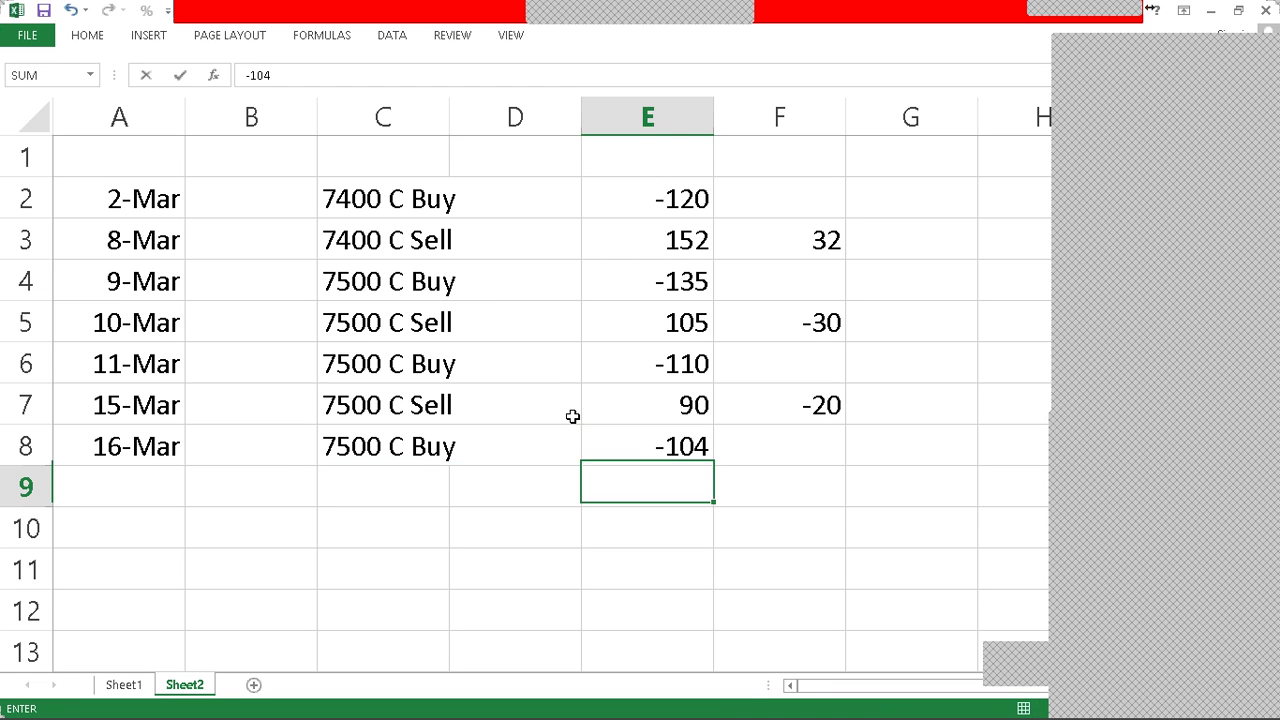
Step: Check the 17 March Nifty close and 7500 call price on Sheet1 for an exit, and return to Sheet2
key(Left)
key(Home)
key(ctrl+Page_Up)
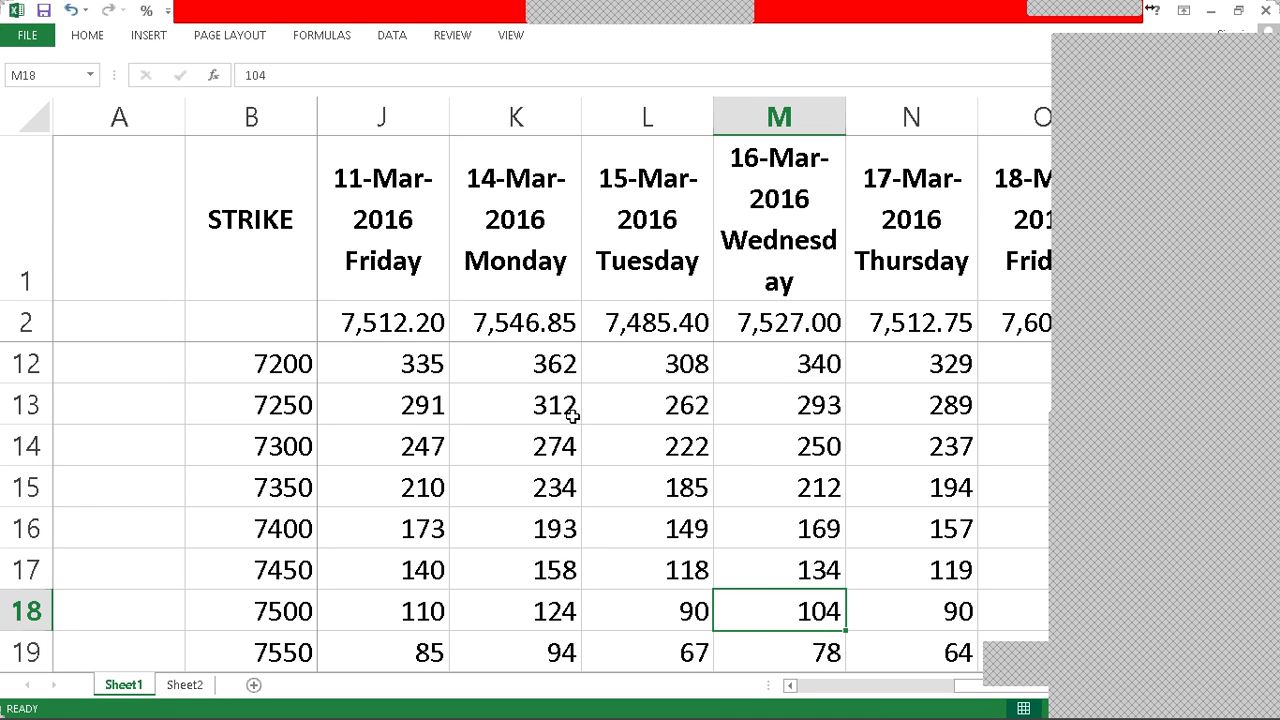
key(Right)
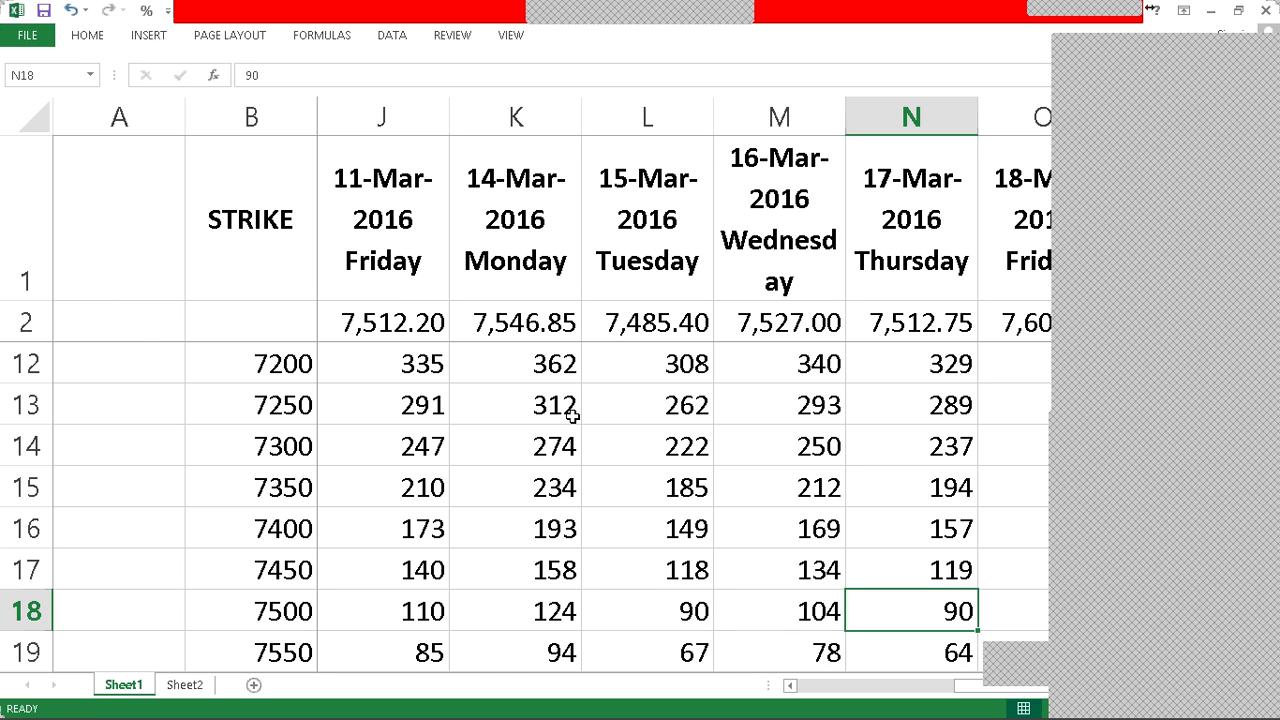
key(ctrl+Page_Down)
Step: Copy the 15-Mar 7500 C Sell row, including its profit formula, from A7:F7 to A9:F9 on Sheet2
key(Up)
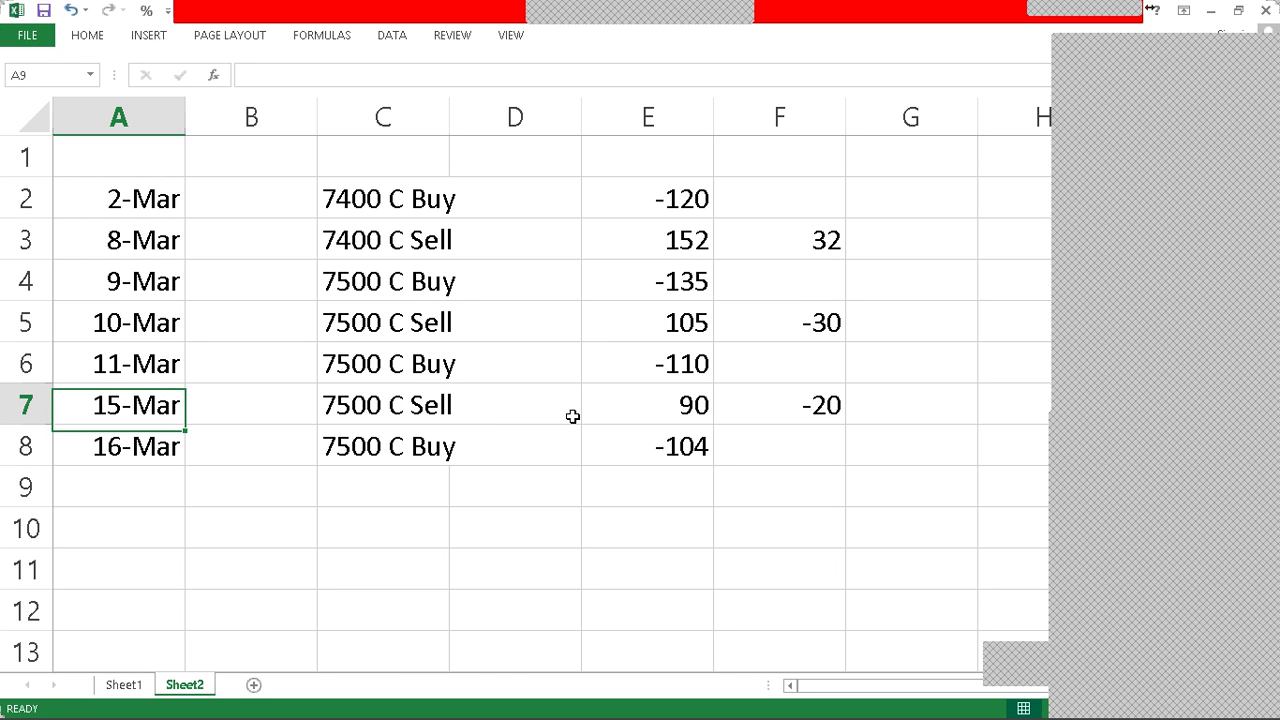
key(shift+Right)
key(shift+Right)
key(shift+Right)
key(shift+Right)
key(shift+Right)
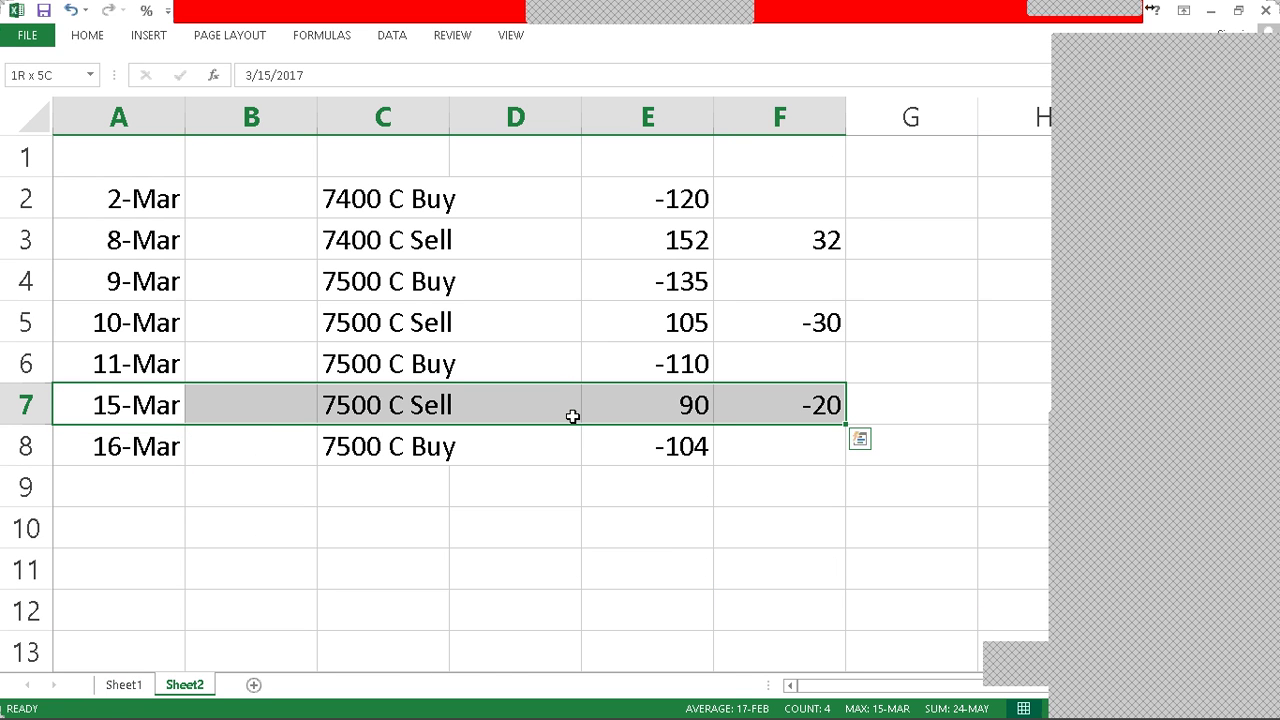
key(ctrl+c)
key(Down)
key(Down)
key(Return)
Step: Recheck the 17 March column on Sheet1 and change the exit date in cell A9 of Sheet2 to 17-Mar
key(ctrl+Page_Up)
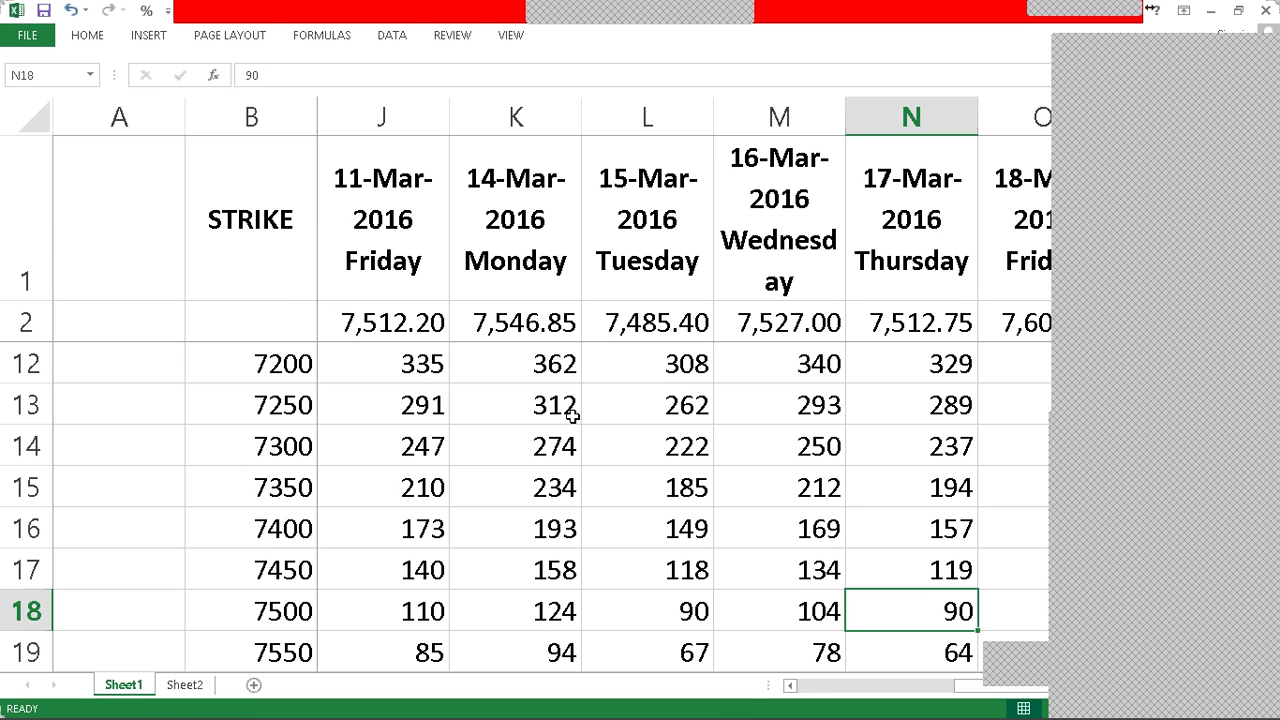
key(ctrl+Page_Down)
key(shift+Left)
key(shift+Left)
key(shift+Left)
key(shift+Left)
key(shift+Left)
key(F2)
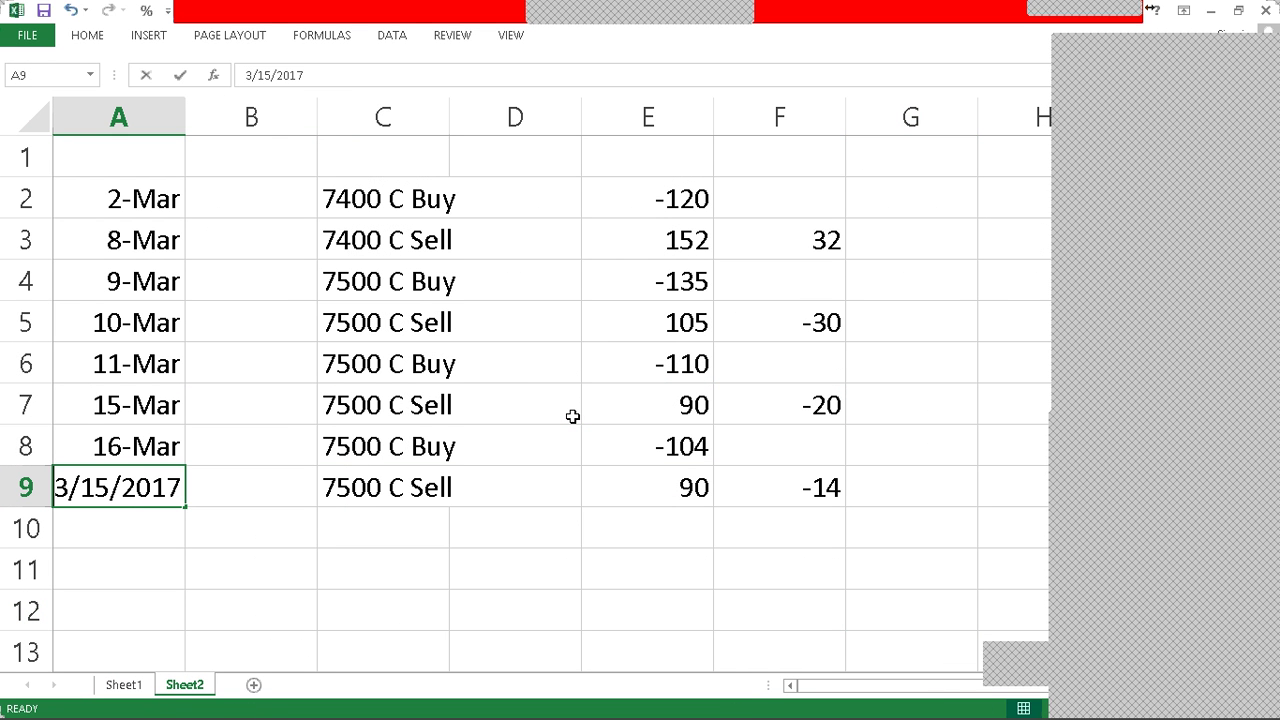
key(Right)
key(Right)
key(Right)
key(Right)
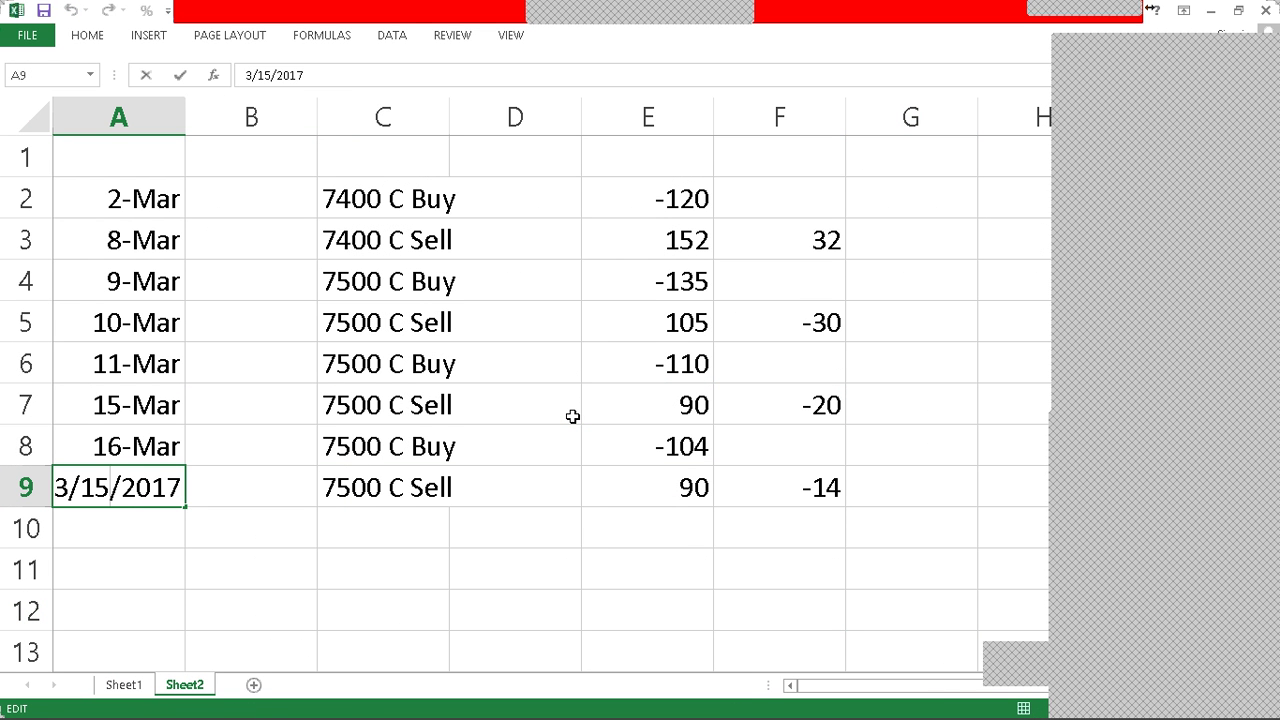
key(shift+Left)
text(7)
key(Return)
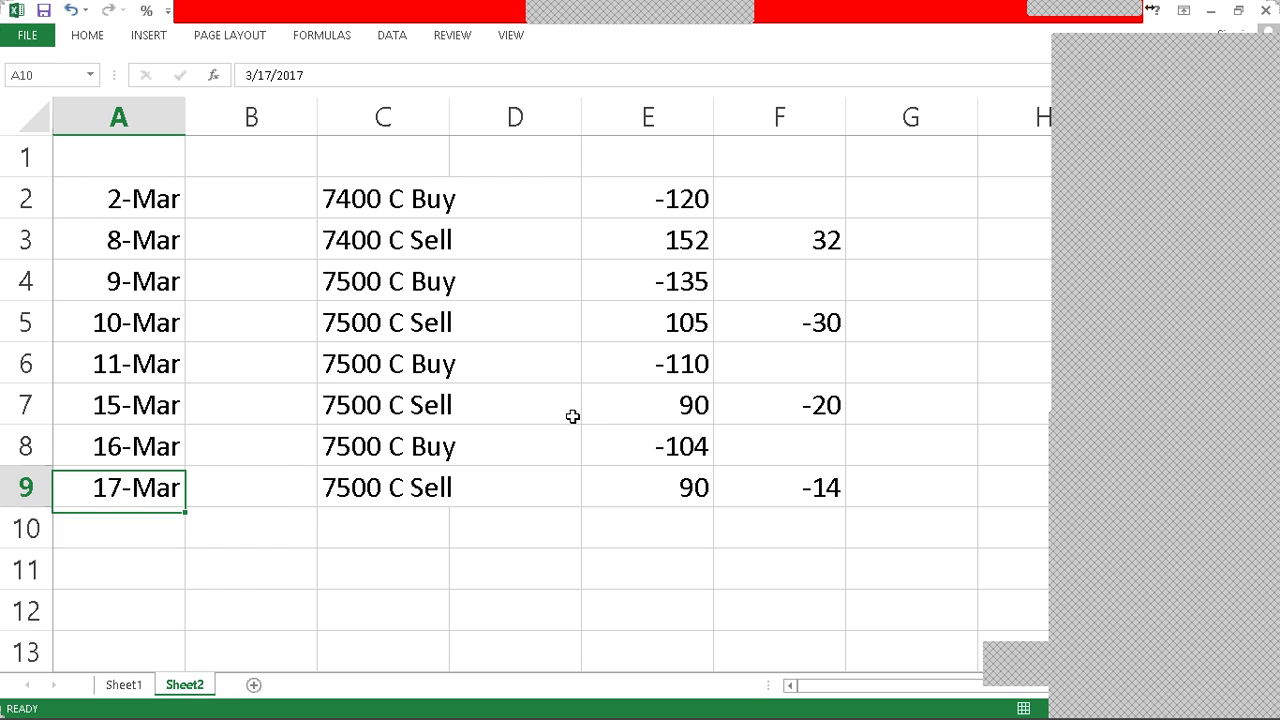
Step: Review the Nifty closes and 7500 call prices from 18 March onward on Sheet1 for the next entry
key(ctrl+Page_Up)
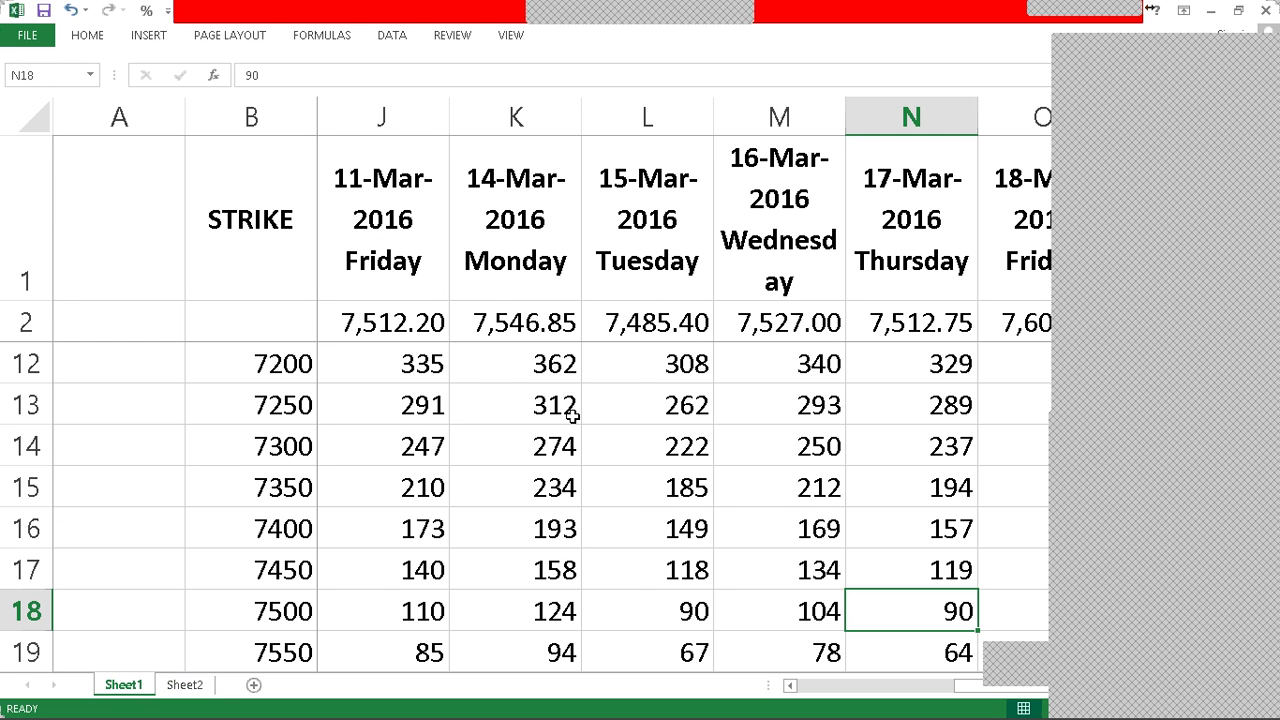
key(Right)
key(Right)
key(Right)
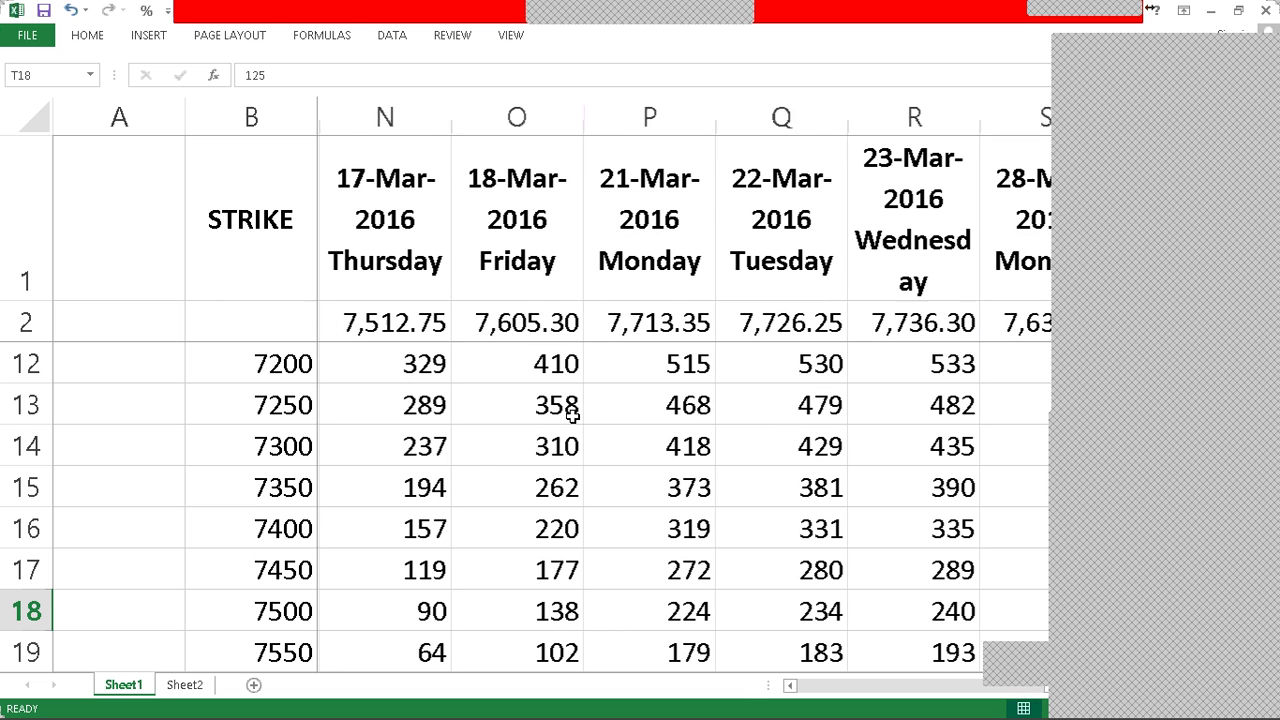
key(Left)
key(Left)
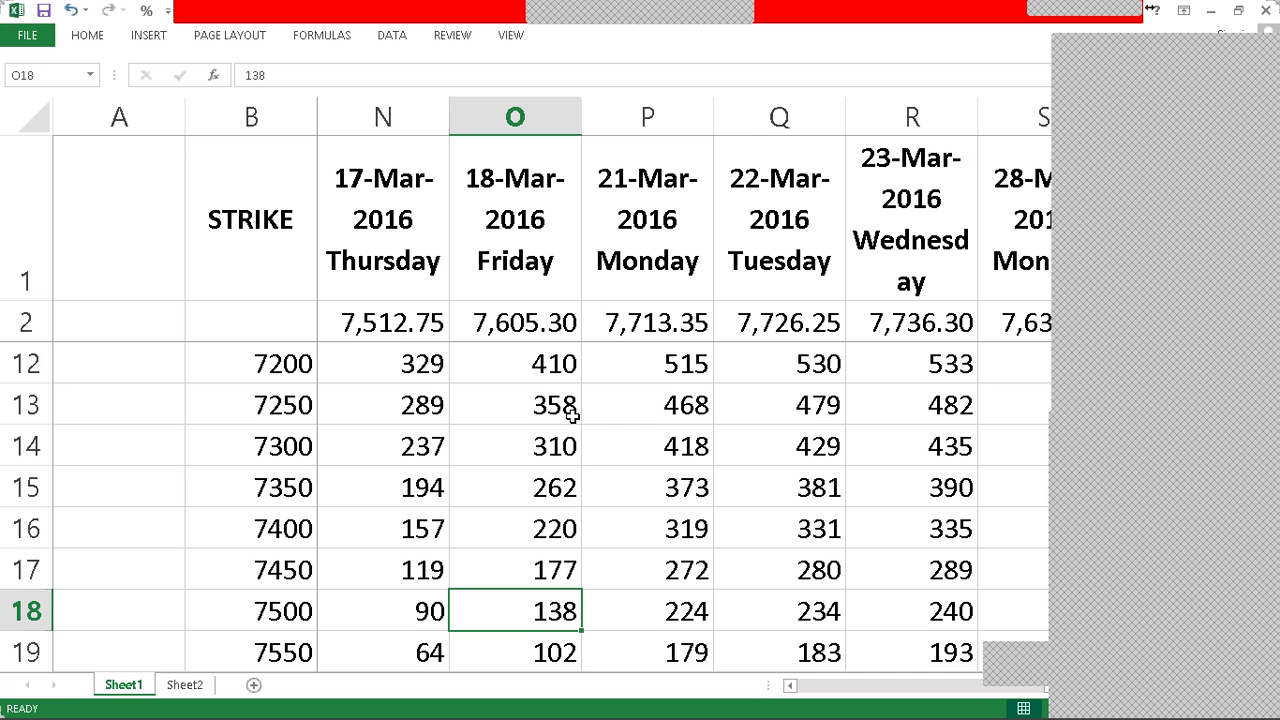
Step: Locate the 18 March price of the 7600 call on Sheet1 and enter 18-Mar in cell A10 of Sheet2
key(Down)
key(Down)
key(Down)
key(Up)
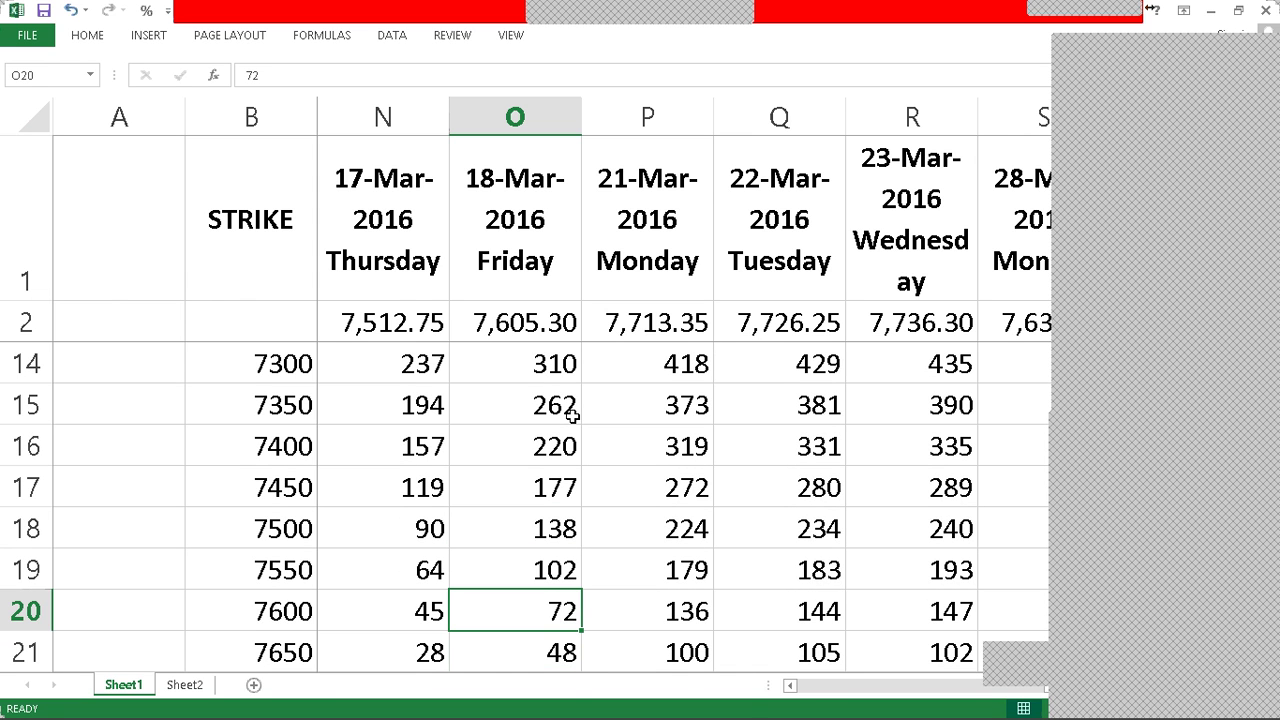
key(ctrl+Page_Down)
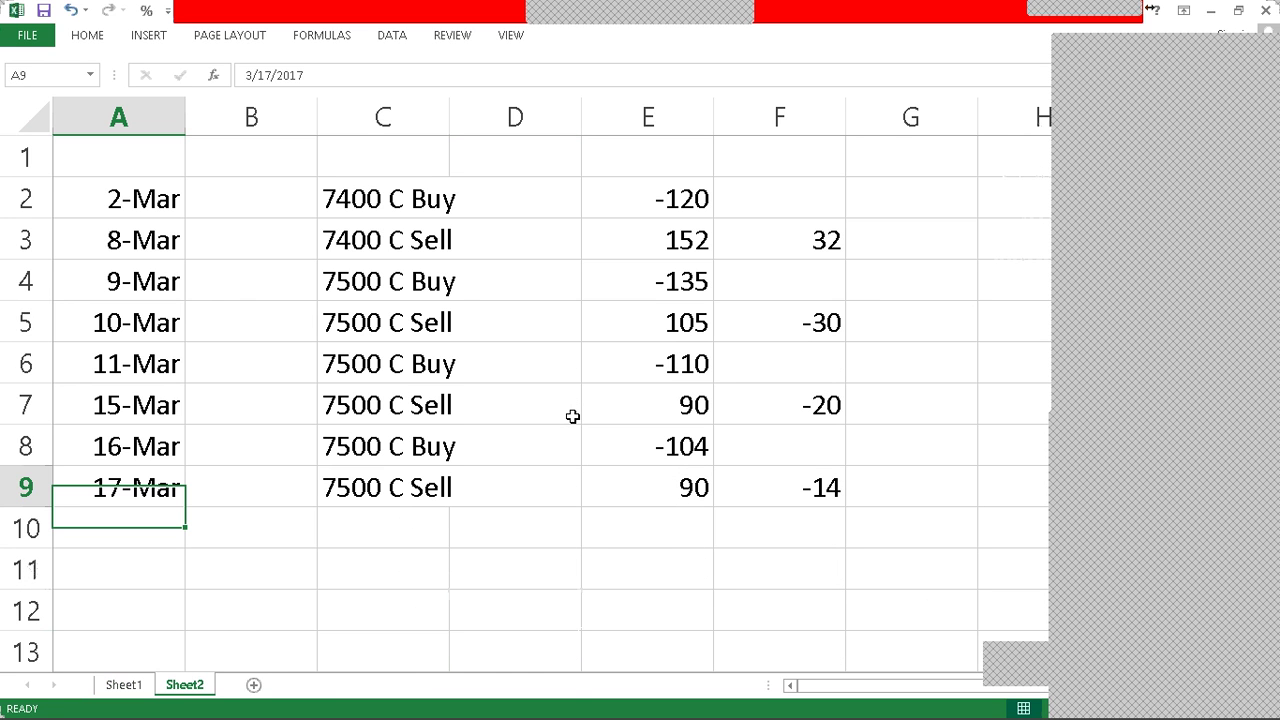
key(Up)
key(Down)
key(Down)
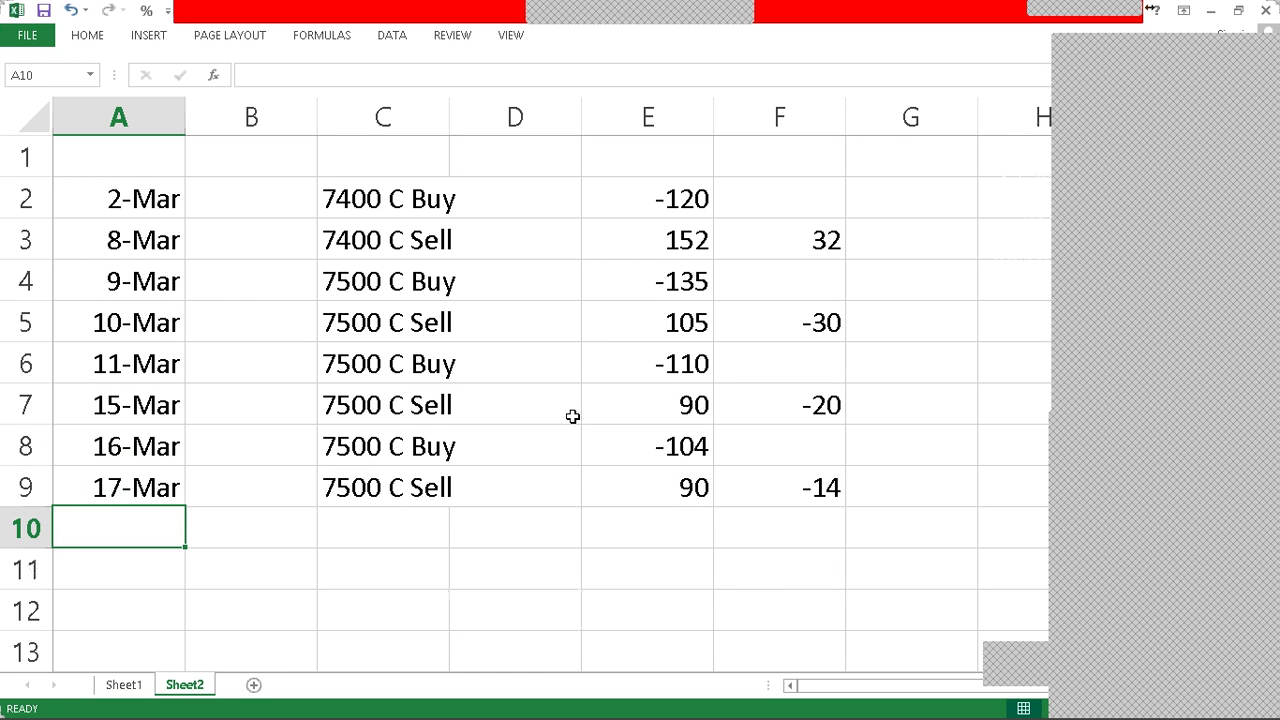
text(18-MAR)
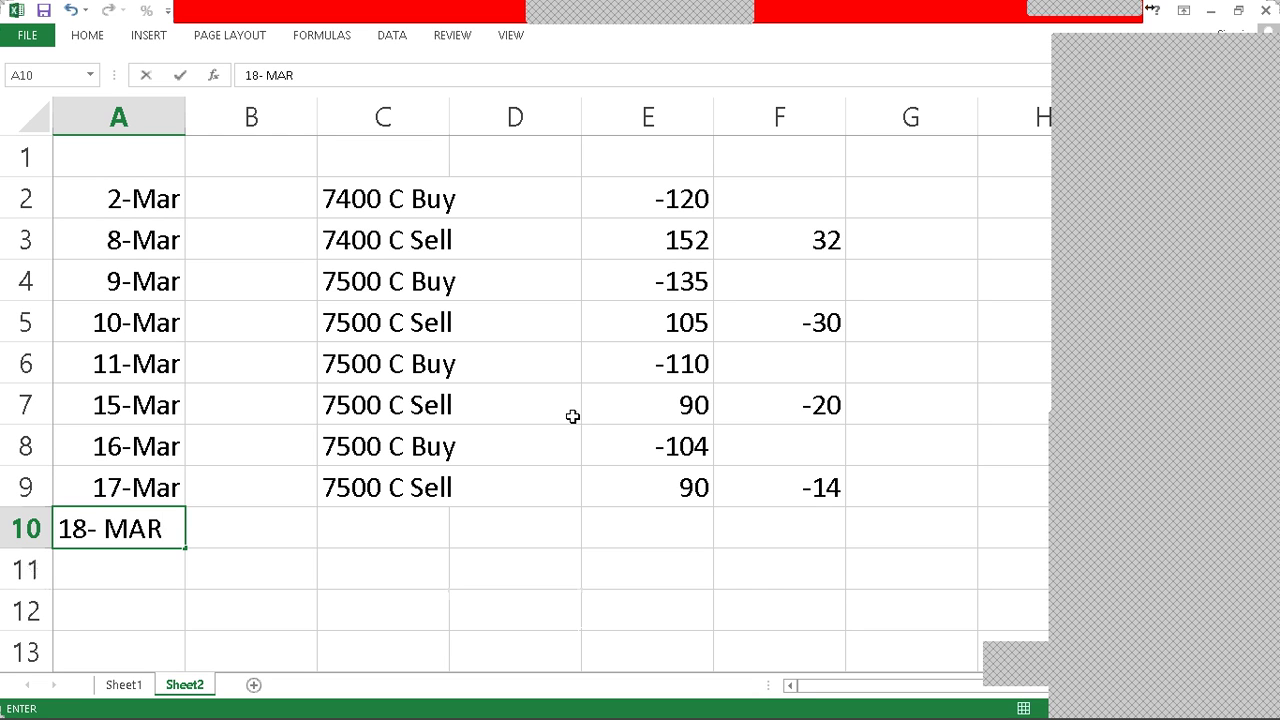
key(Return)
Step: Enter 7600 C Buy in cell C10 as the trade for the 18-Mar entry
key(Right)
key(Up)
key(Right)
text(7600)
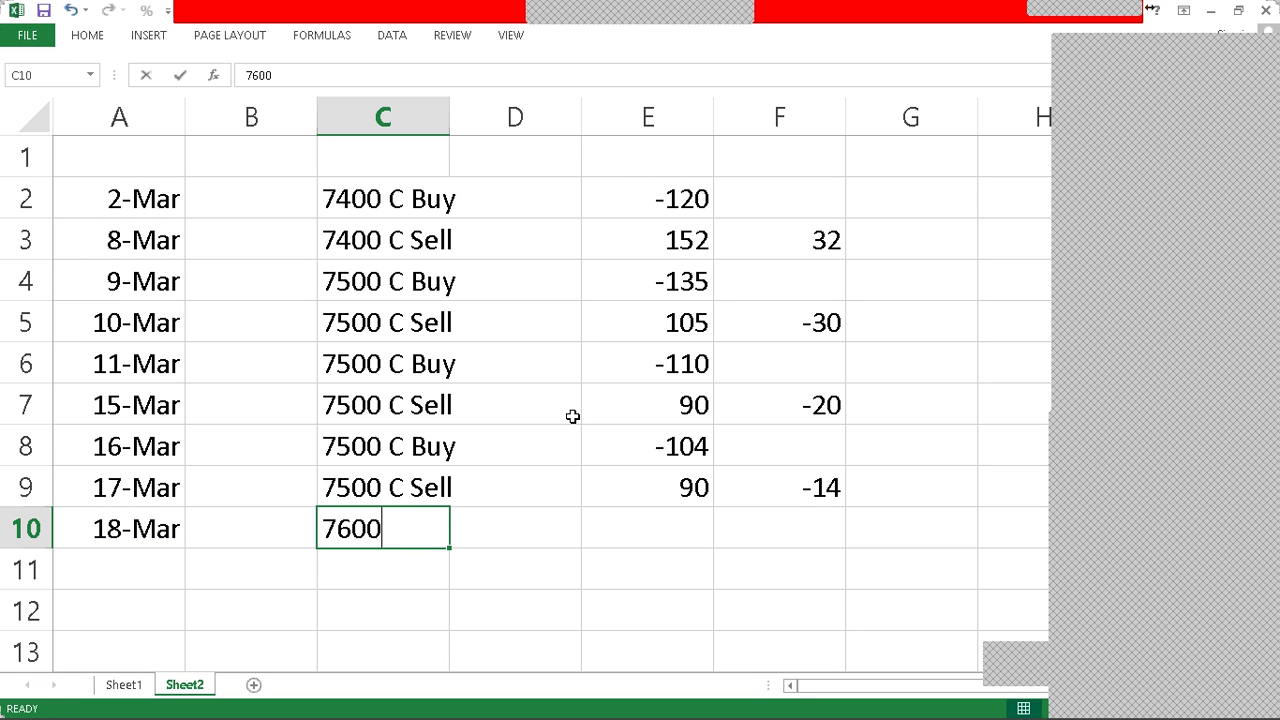
text( C A)
key(BackSpace)
text(B)
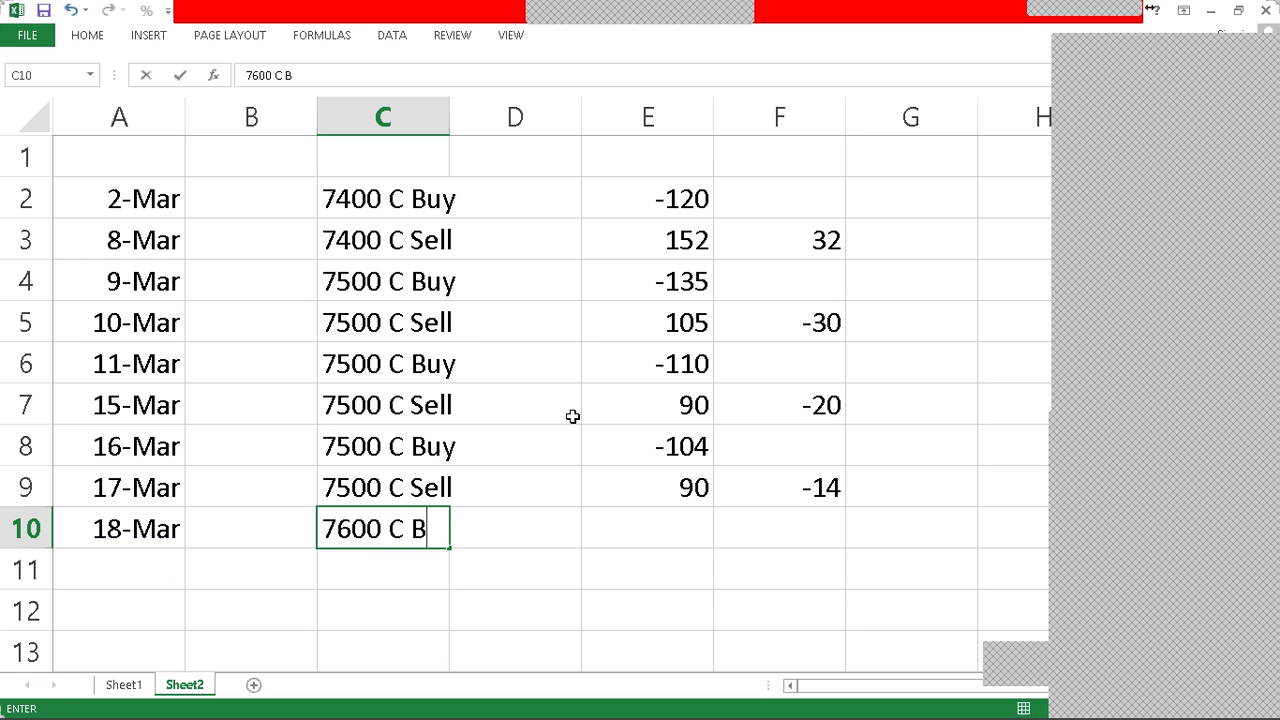
text(uy)
key(Right)
key(Right)
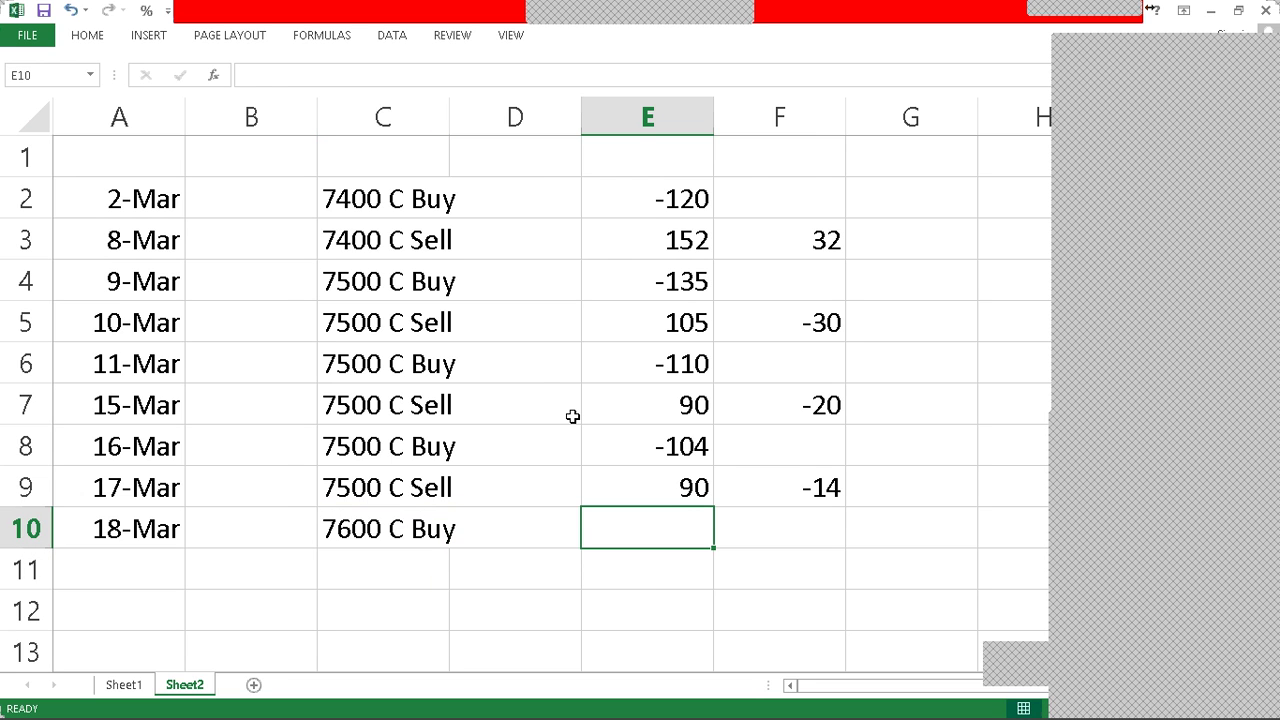
Step: Check the 18 March 7600 call price on Sheet1 and enter -72 in cell E10 of Sheet2
key(ctrl+Page_Up)
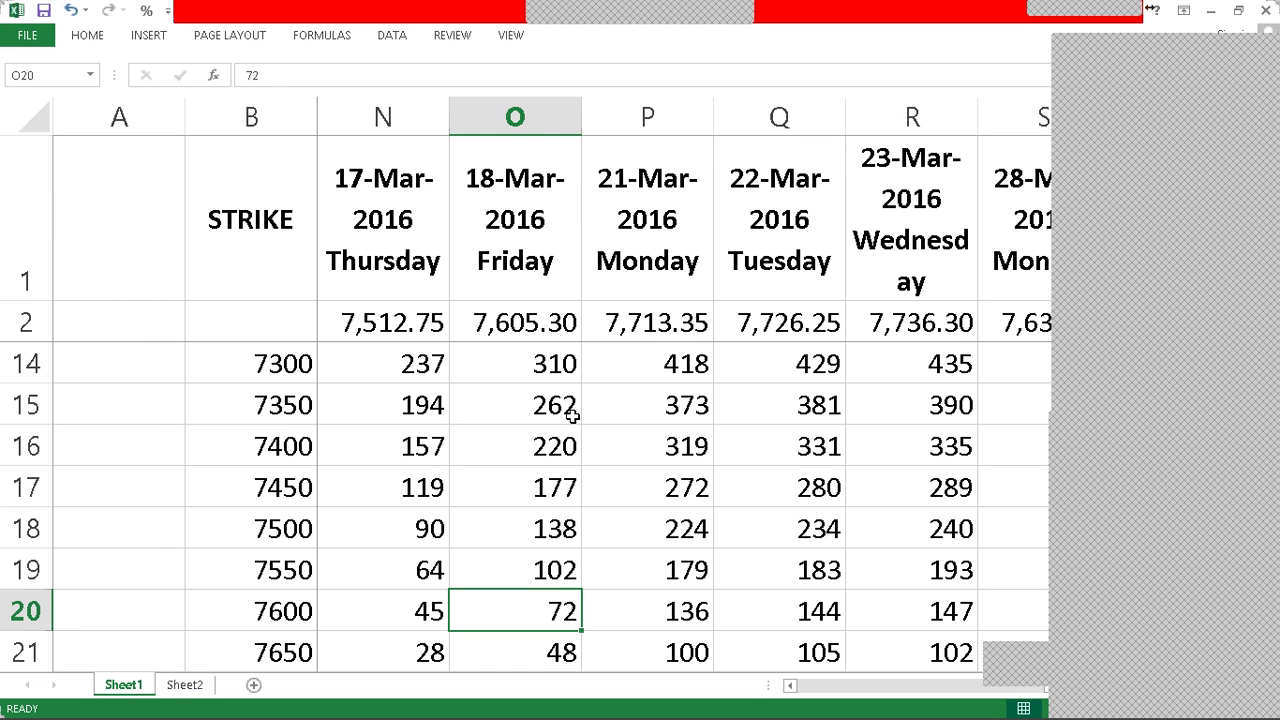
key(ctrl+Page_Down)
text(-70)
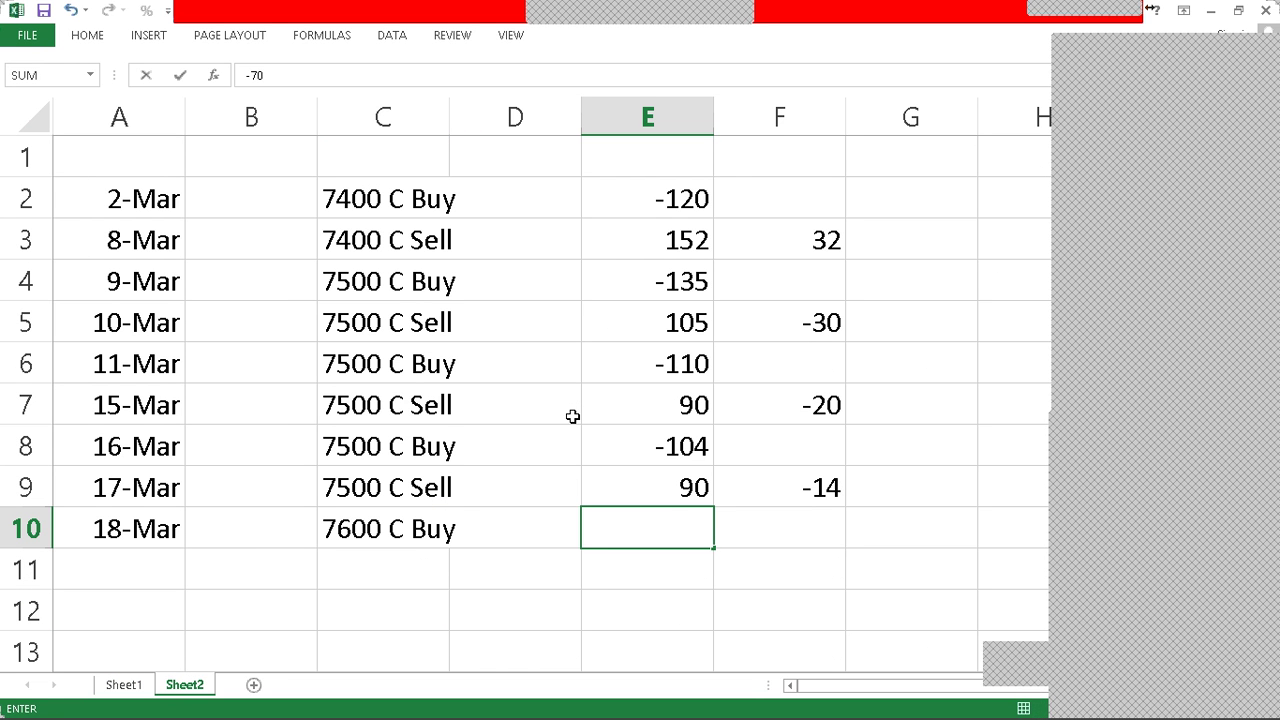
key(Escape)
text(-72)
key(Return)
key(Left)
key(Left)
key(Left)
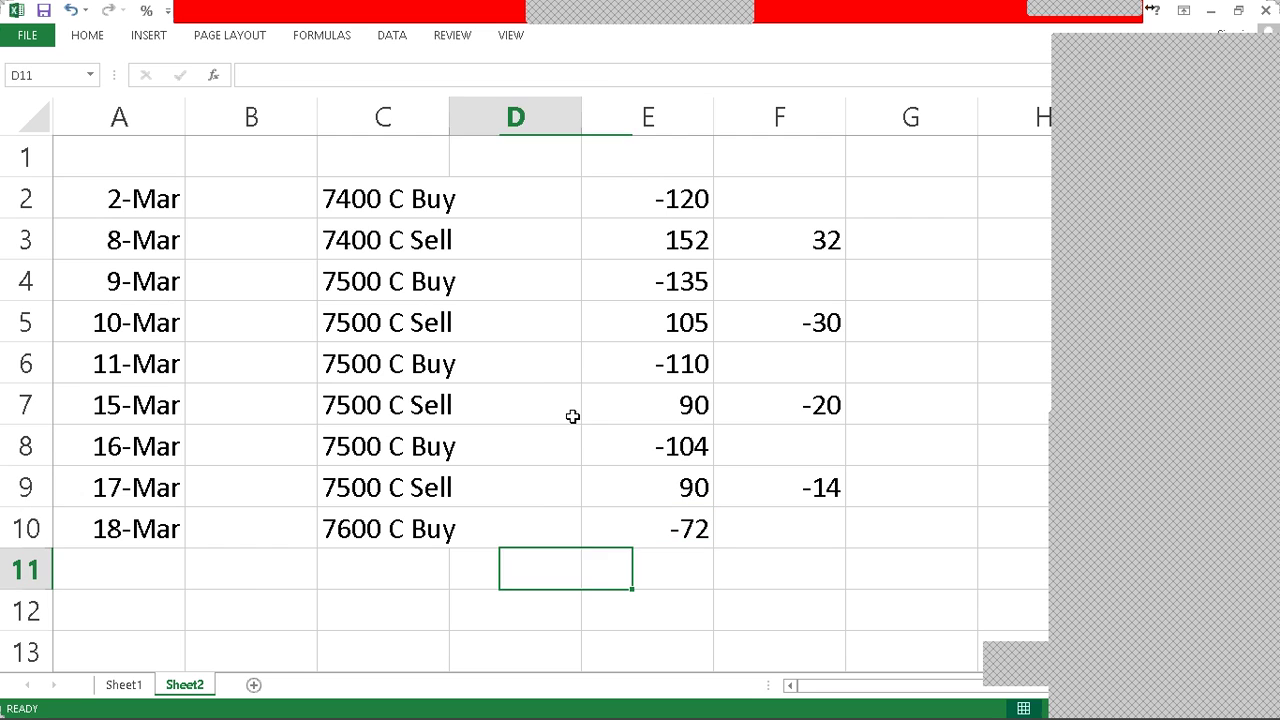
Step: Review the Nifty closes and 7600 call prices from 21 March onward on Sheet1 for an exit signal
key(Right)
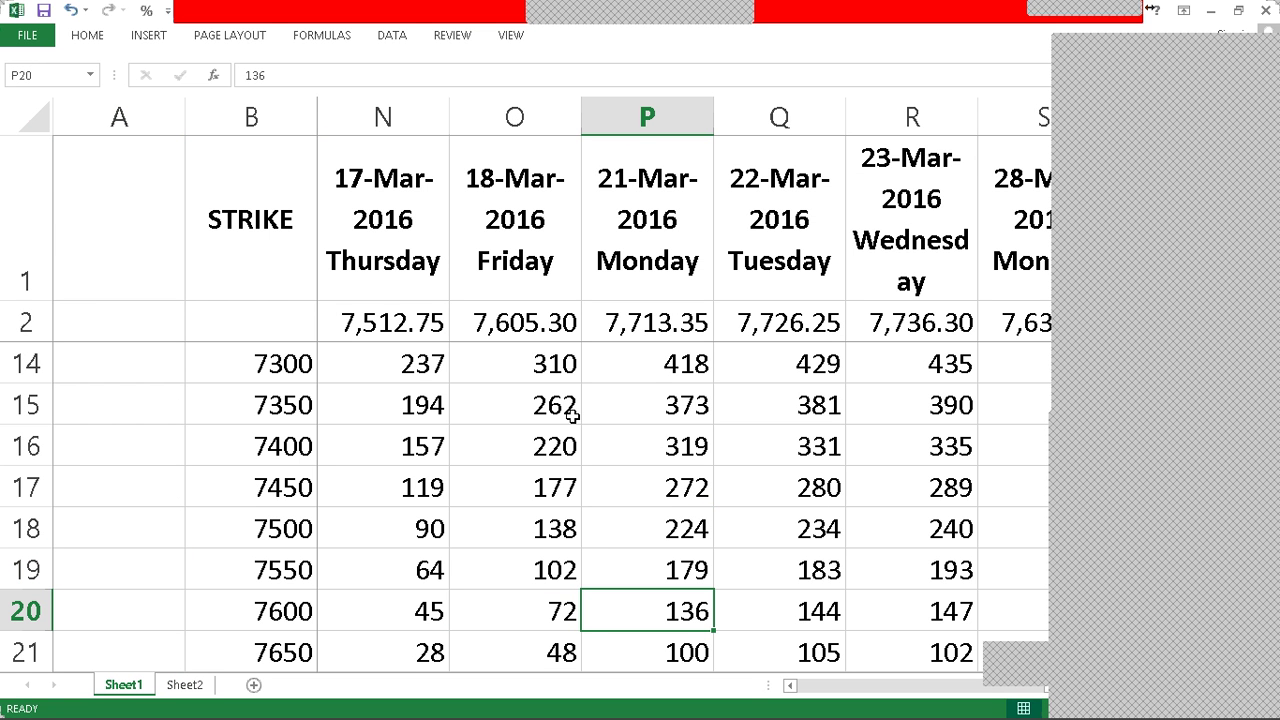
key(Right)
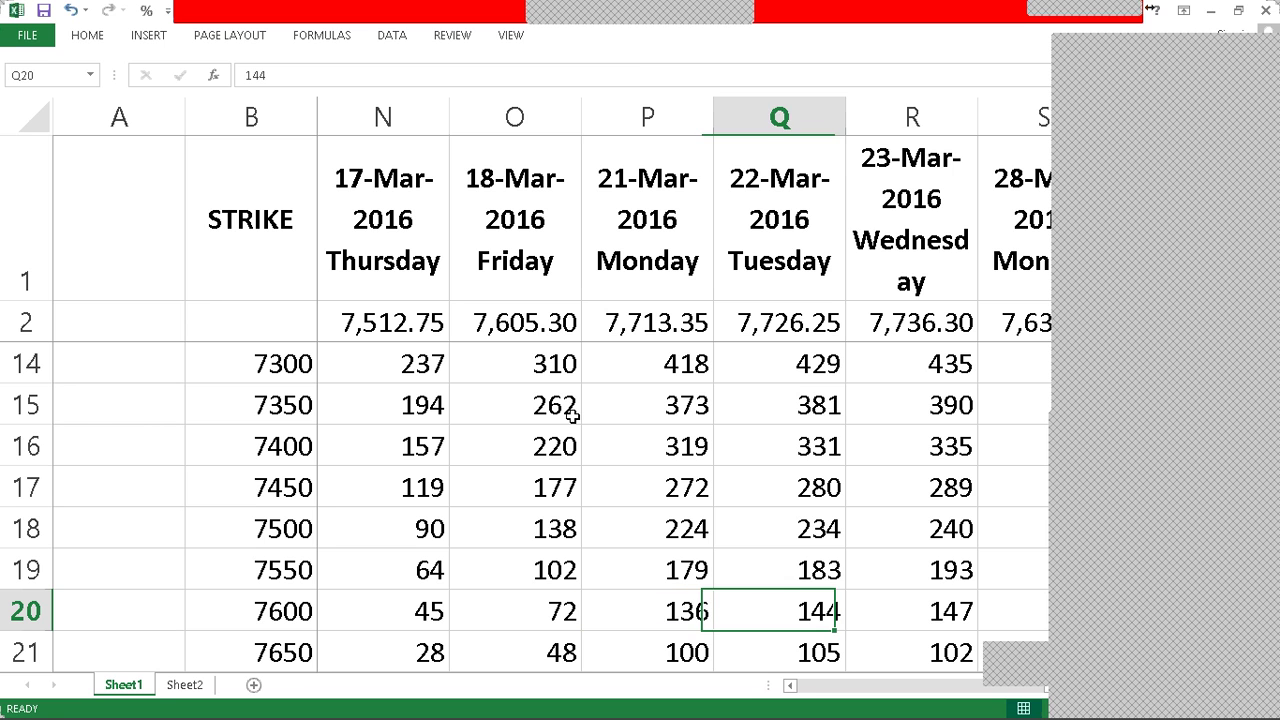
key(Right)
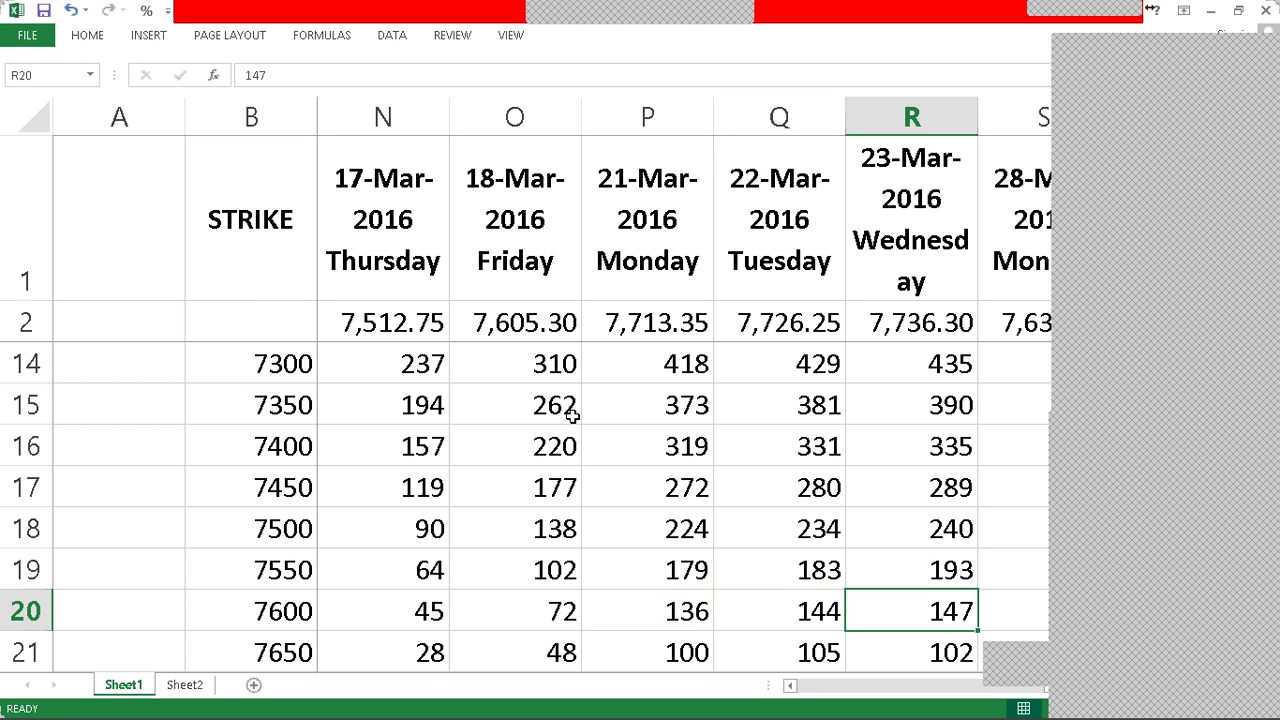
key(Right)
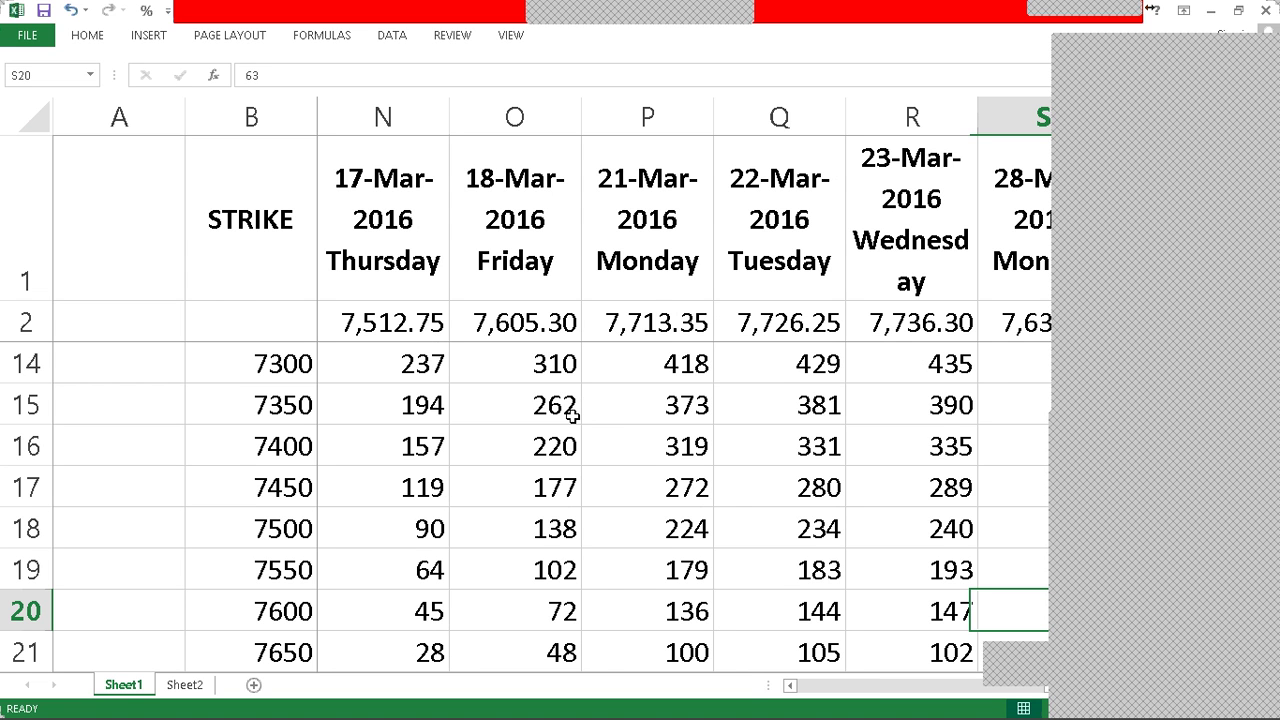
key(Right)
key(Right)
key(Left)
key(Left)
key(Left)
key(Left)
key(Left)
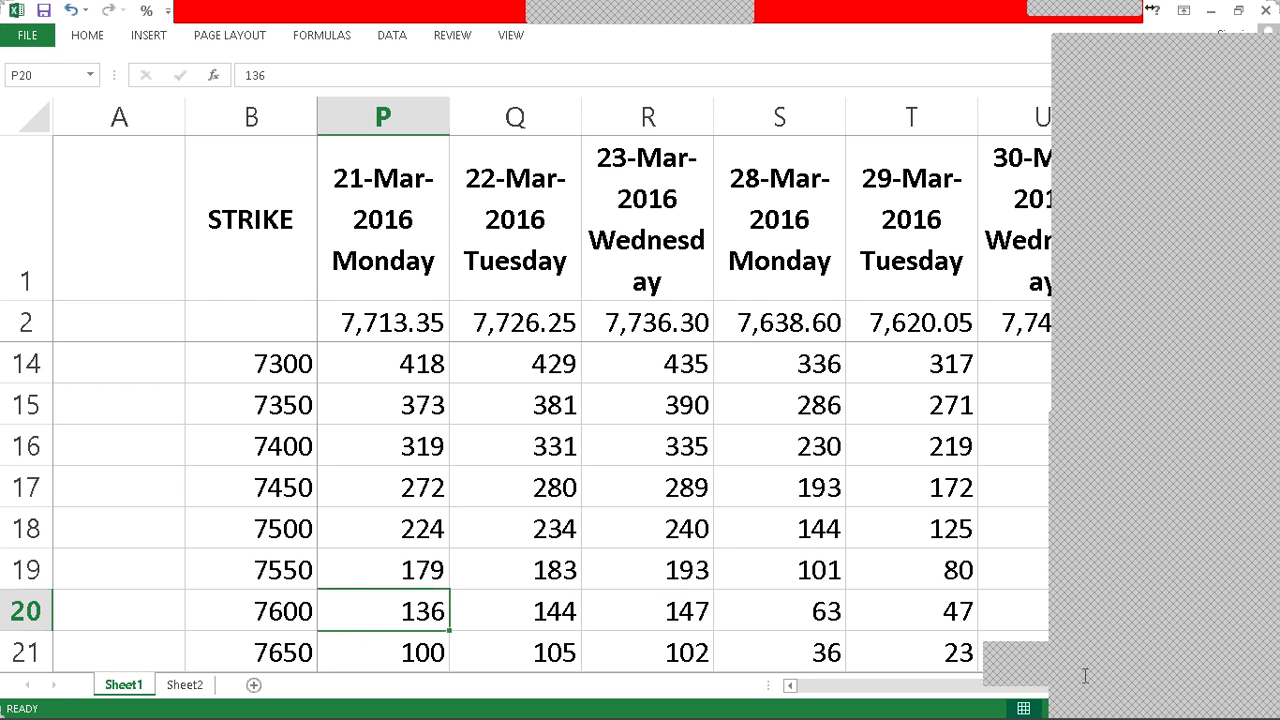
Step: Compare the daily Nifty closes from 17 to 30 March on Sheet1 again and settle on 28 March for the exit
key(ctrl+Page_Down)
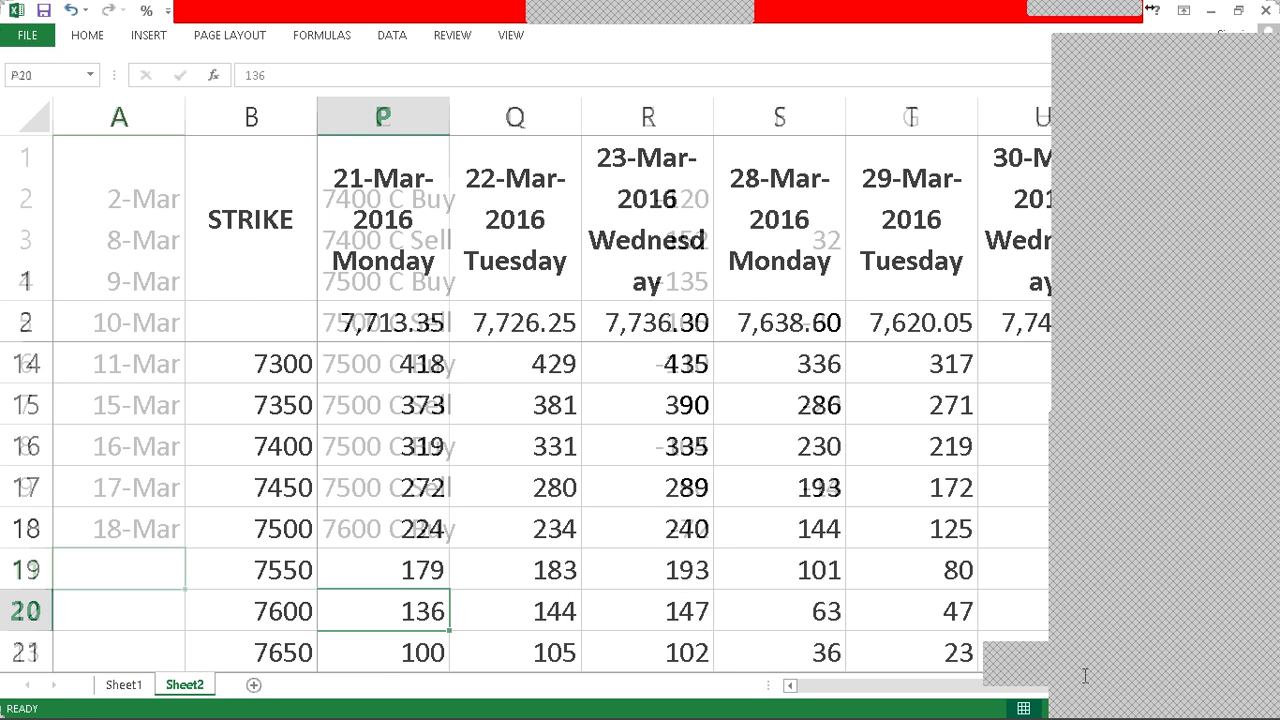
key(ctrl+Page_Up)
key(Left)
key(Left)
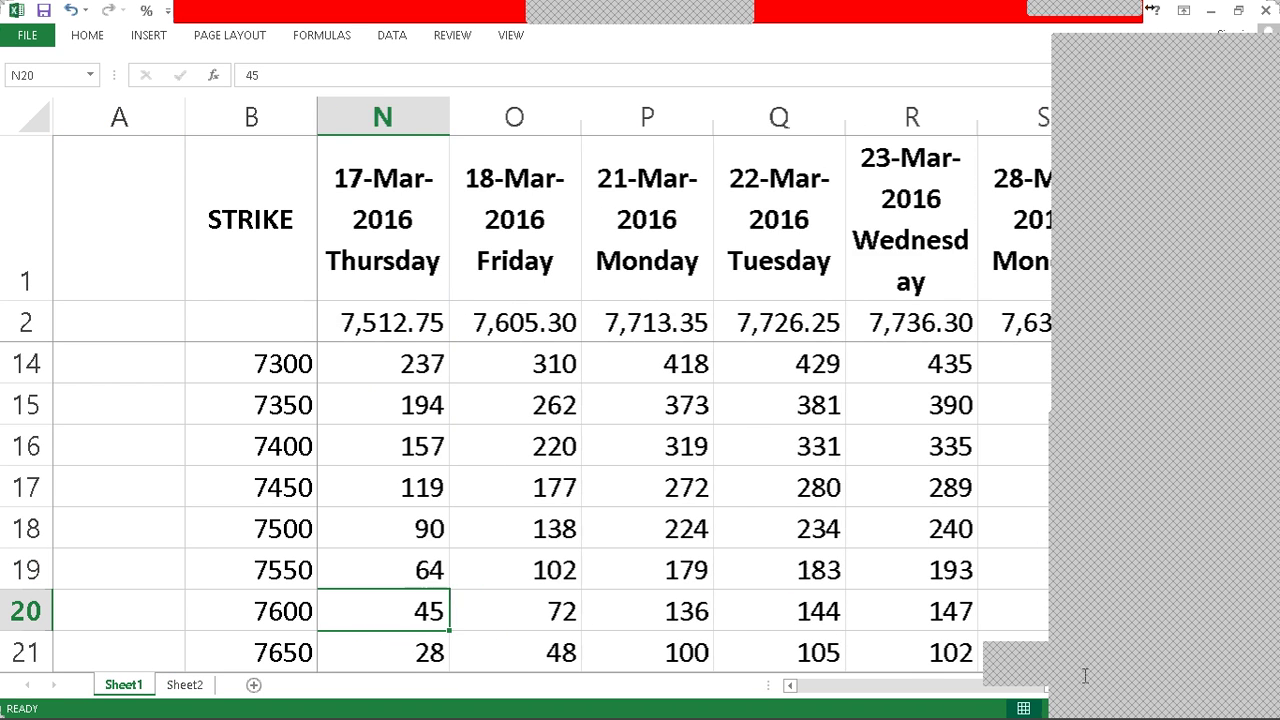
key(Right)
key(Right)
key(Right)
key(Right)
key(Right)
key(Right)
key(Right)
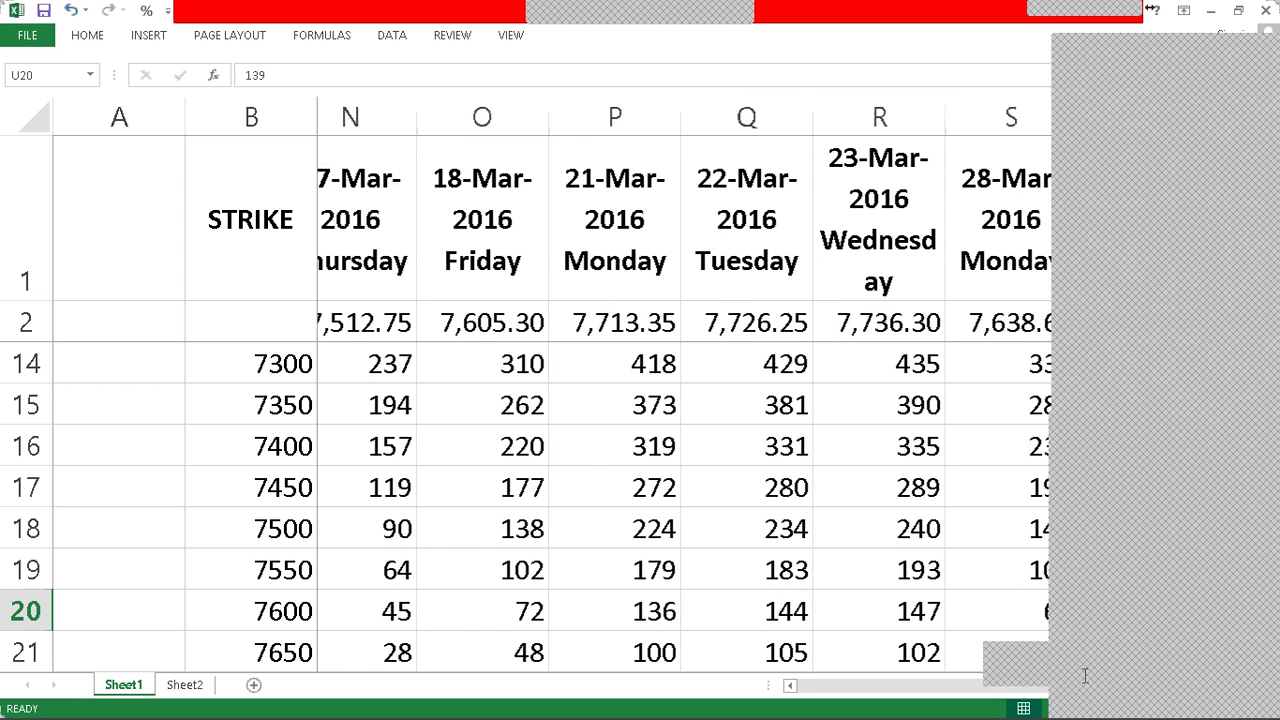
key(Left)
key(Left)
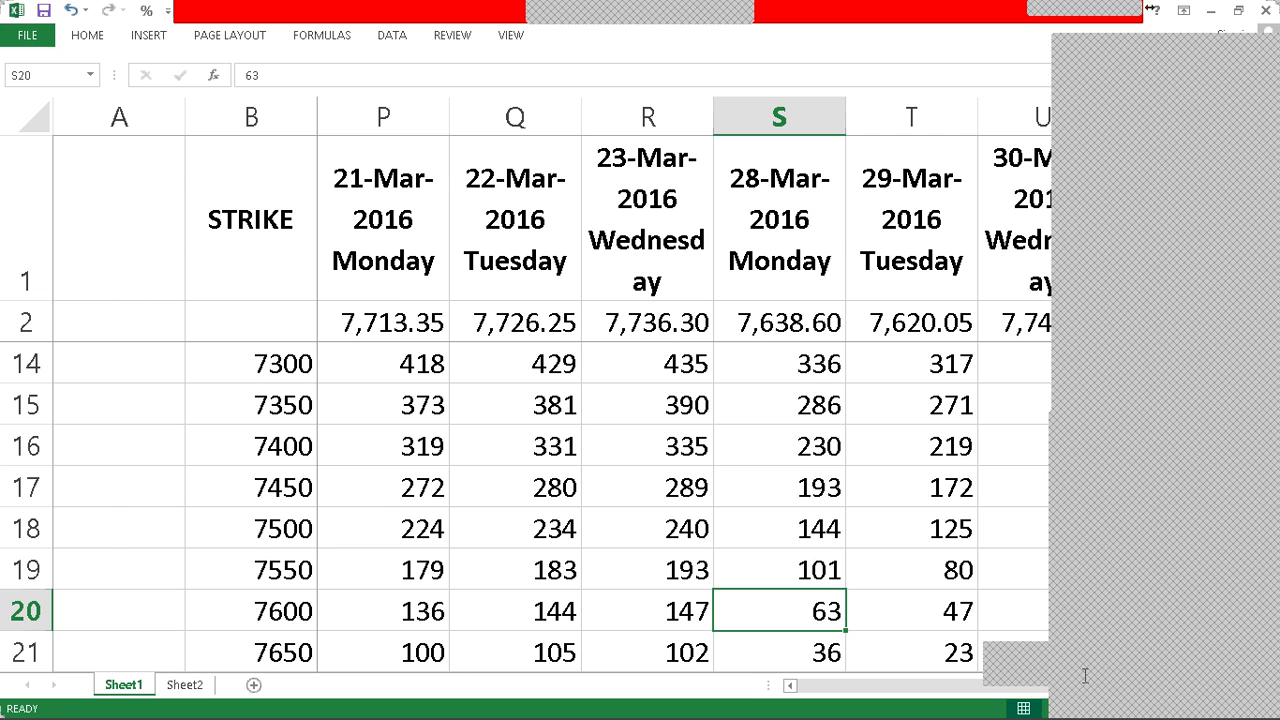
Step: Enter 28-Mar in cell A11 of Sheet2 as the exit date of the 7600 call trade
key(ctrl+Page_Down)
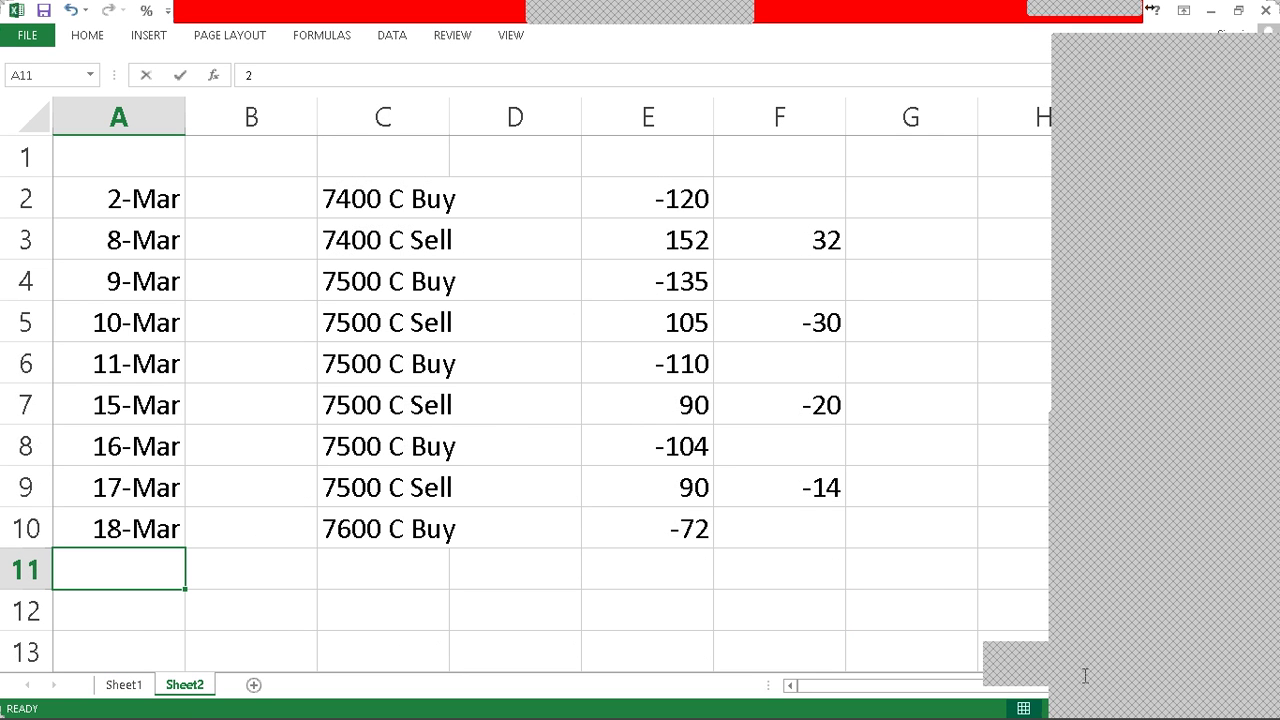
text(28-Mar)
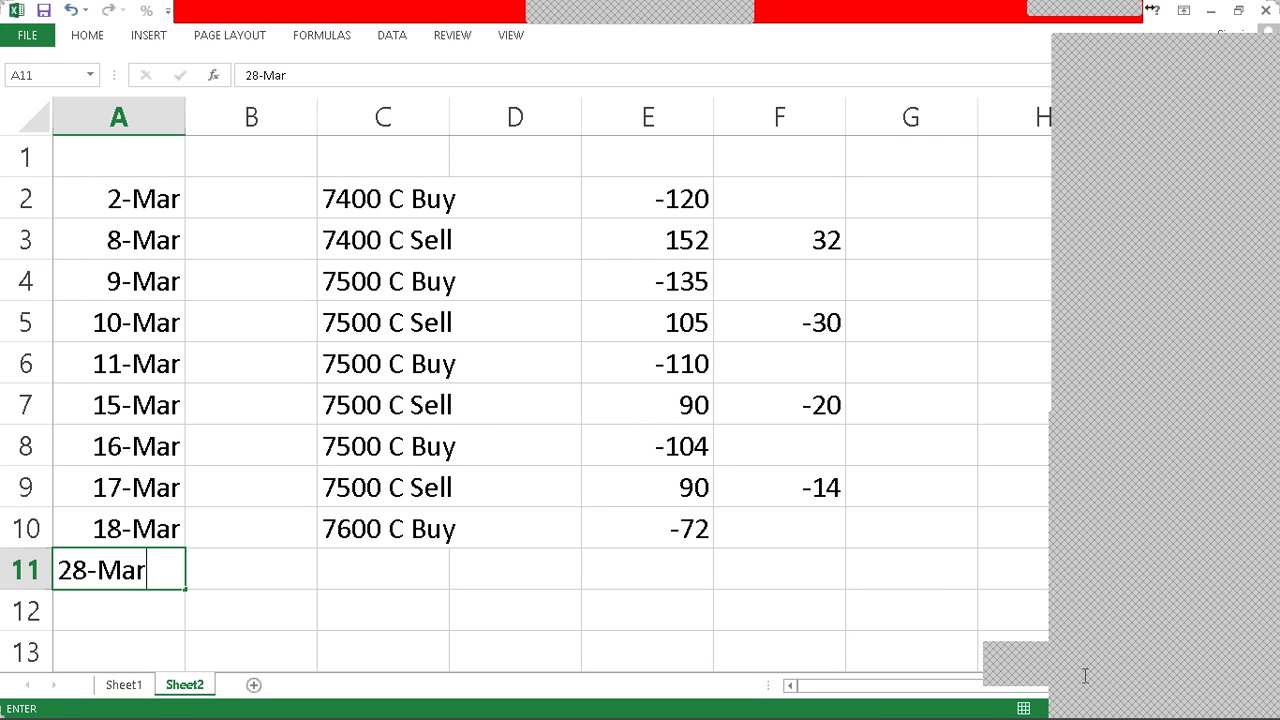
key(Tab)
key(Tab)
Step: Copy the 7600 C Buy label from C10 into C11 and change it to 7600 C Call
key(ctrl+d)
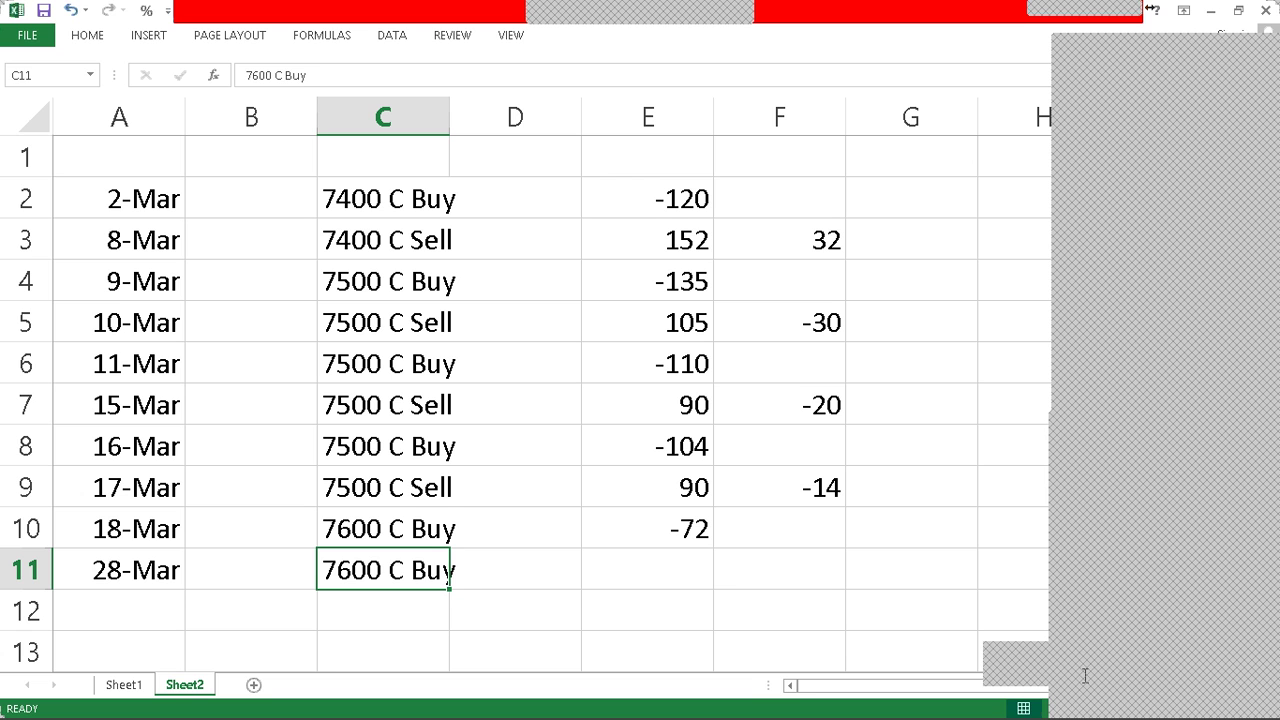
key(F2)
key(ctrl+shift+Left)
key(shift+Right)
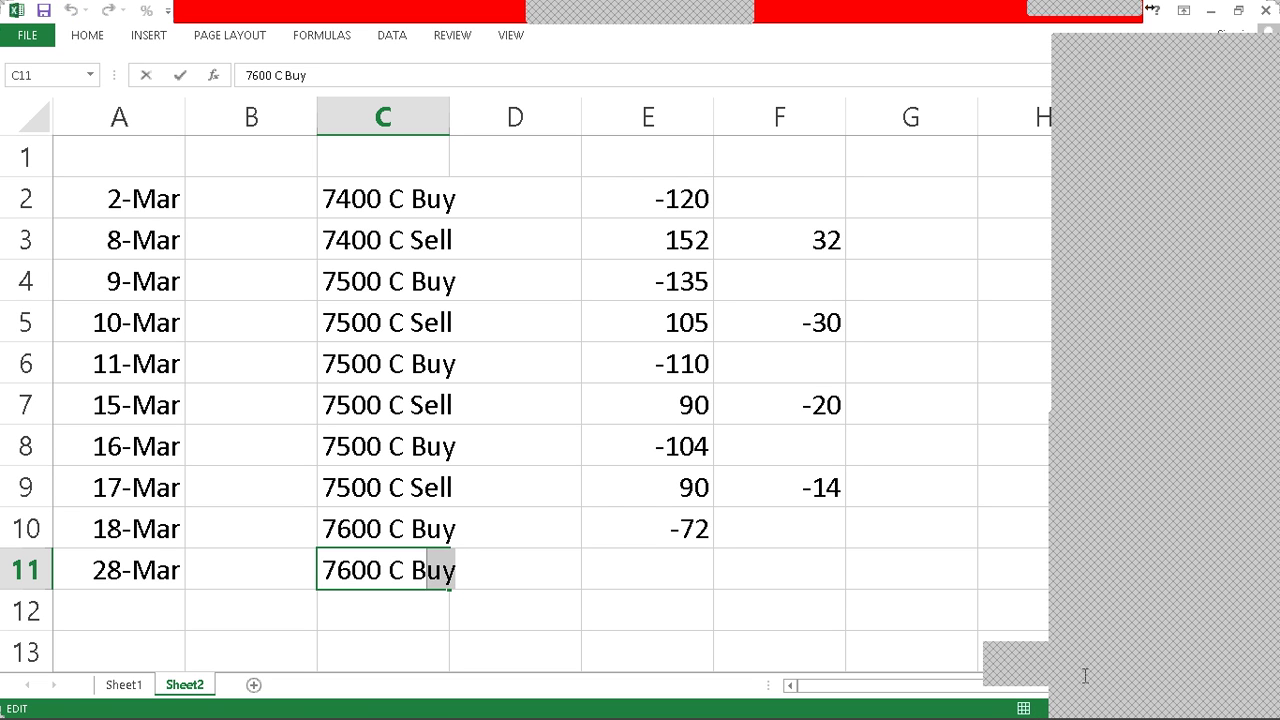
key(shift+Left)
text(Call)
key(Return)
key(Tab)
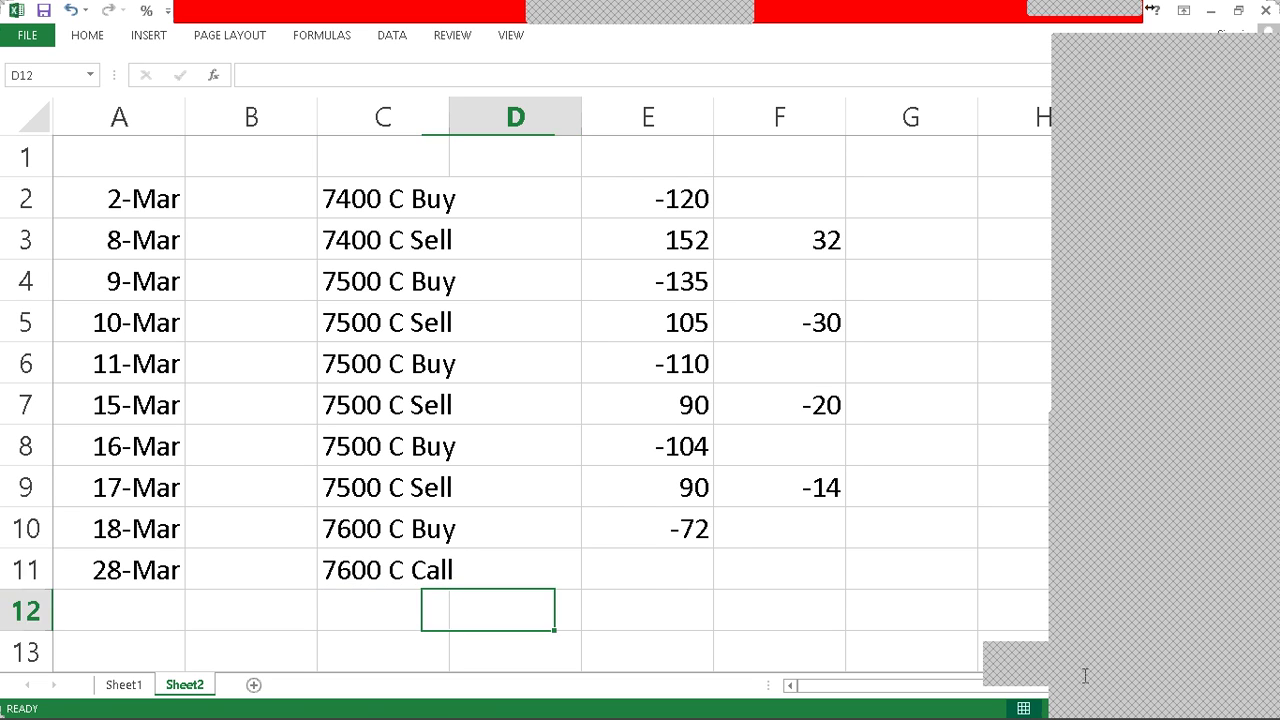
Step: Check the 28 March 7600 call price on Sheet1 and enter -63 in cell E11 of Sheet2
key(Up)
key(Right)
key(ctrl+Page_Up)
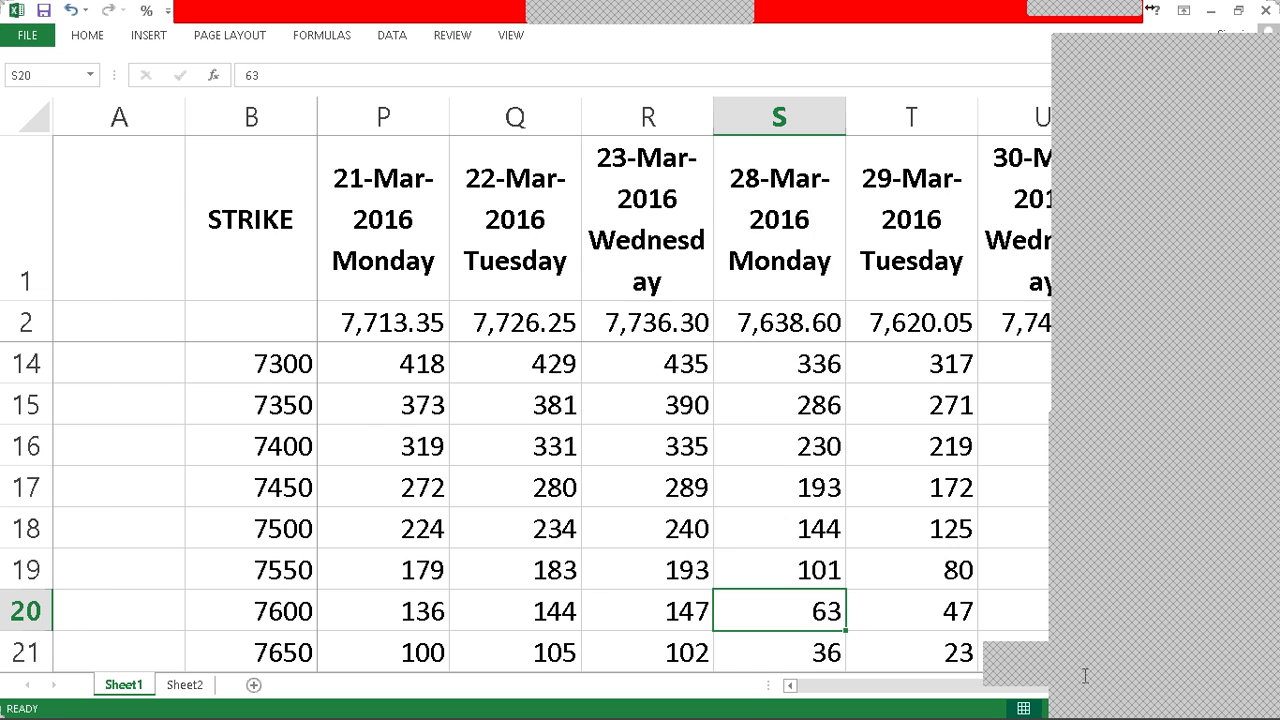
key(ctrl+Page_Down)
text(-62)
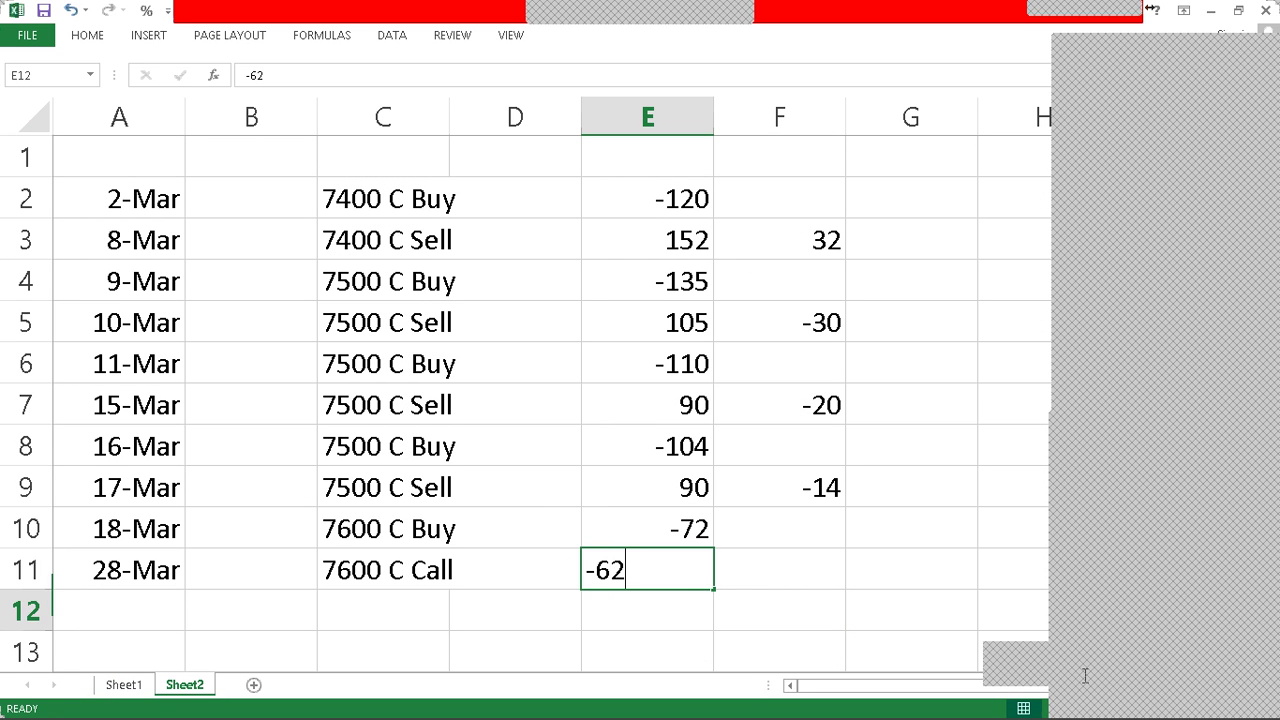
key(ctrl+Return)
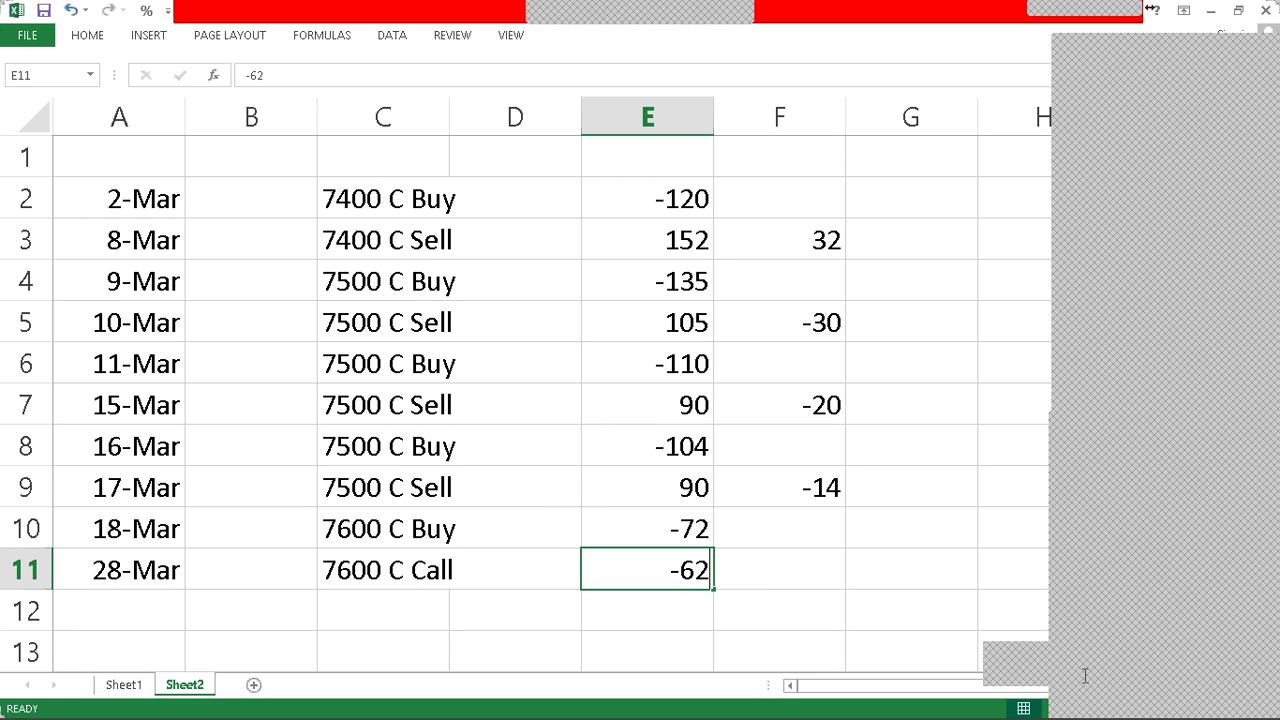
key(F2)
key(BackSpace)
text(3)
key(Return)
key(Right)
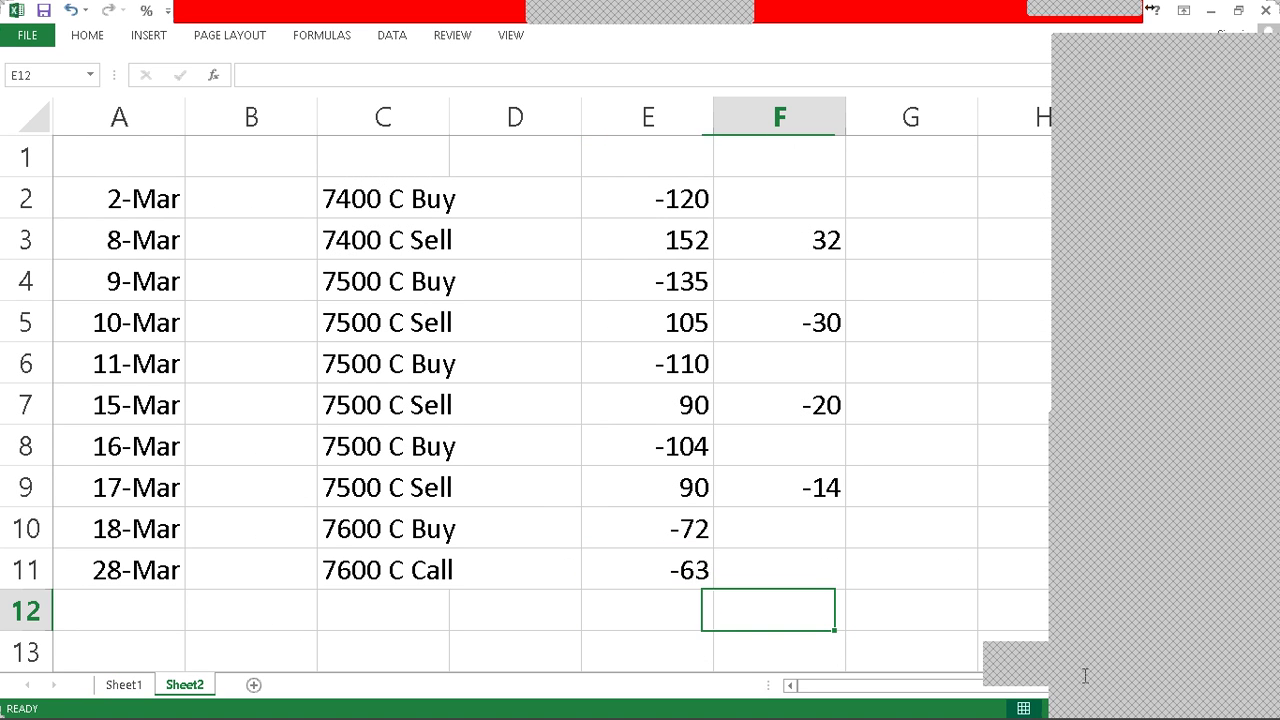
Step: Copy the profit formula from cell F9 to F11 for the 28-Mar row
key(Up)
key(Up)
key(Up)
key(ctrl+c)
key(Down)
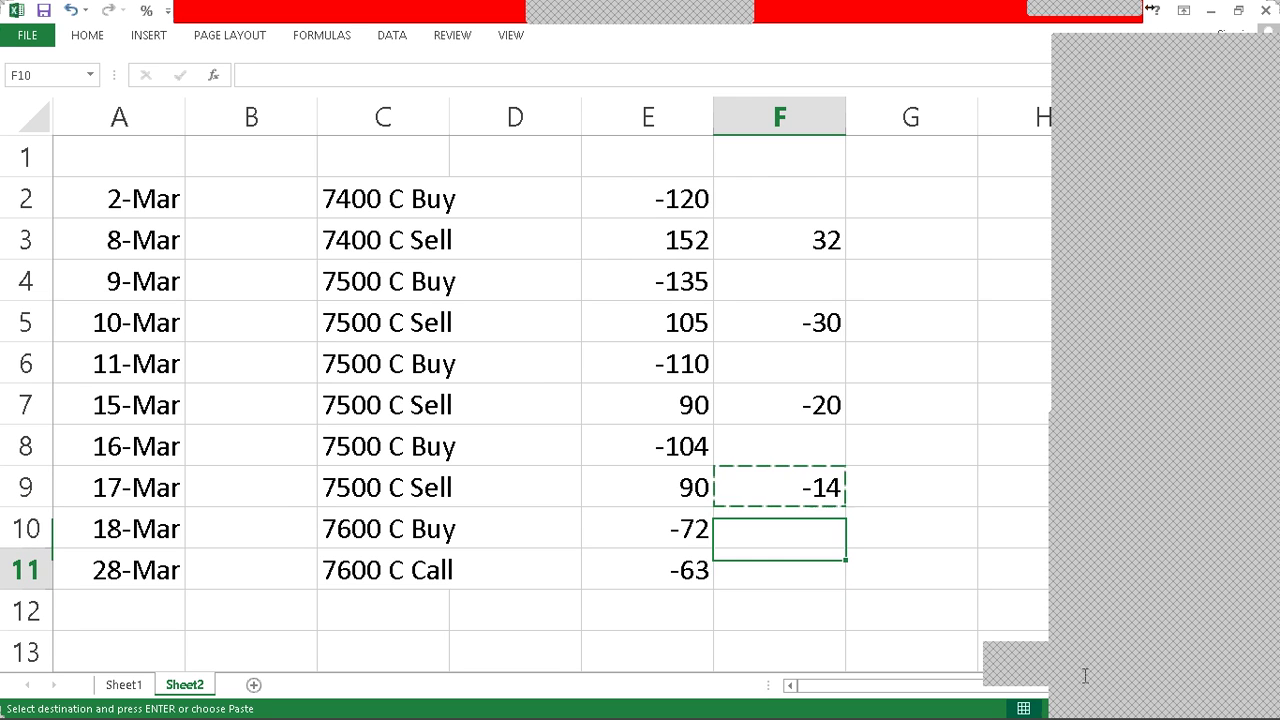
key(Down)
key(Return)
Step: Review the Nifty closes and 7600 call prices from 29 to 31 March on Sheet1, and return to the 28-Mar row on Sheet2
key(ctrl+Page_Up)
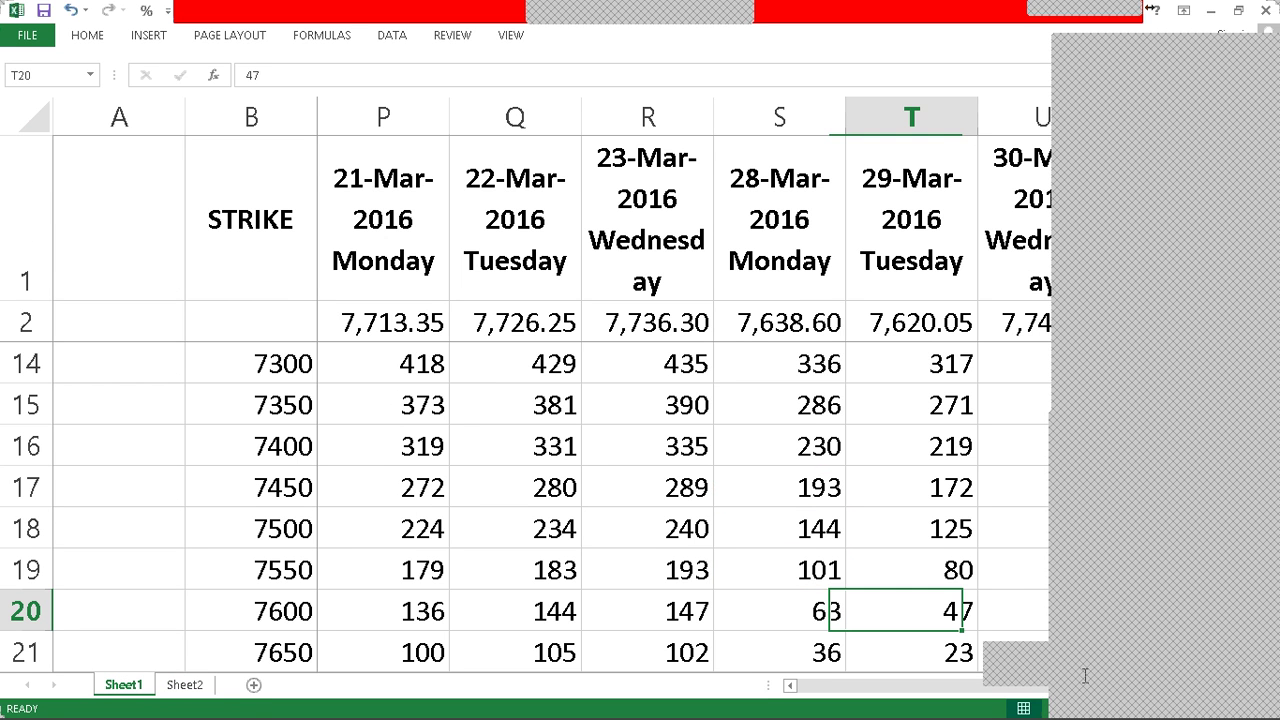
key(Right)
key(Right)
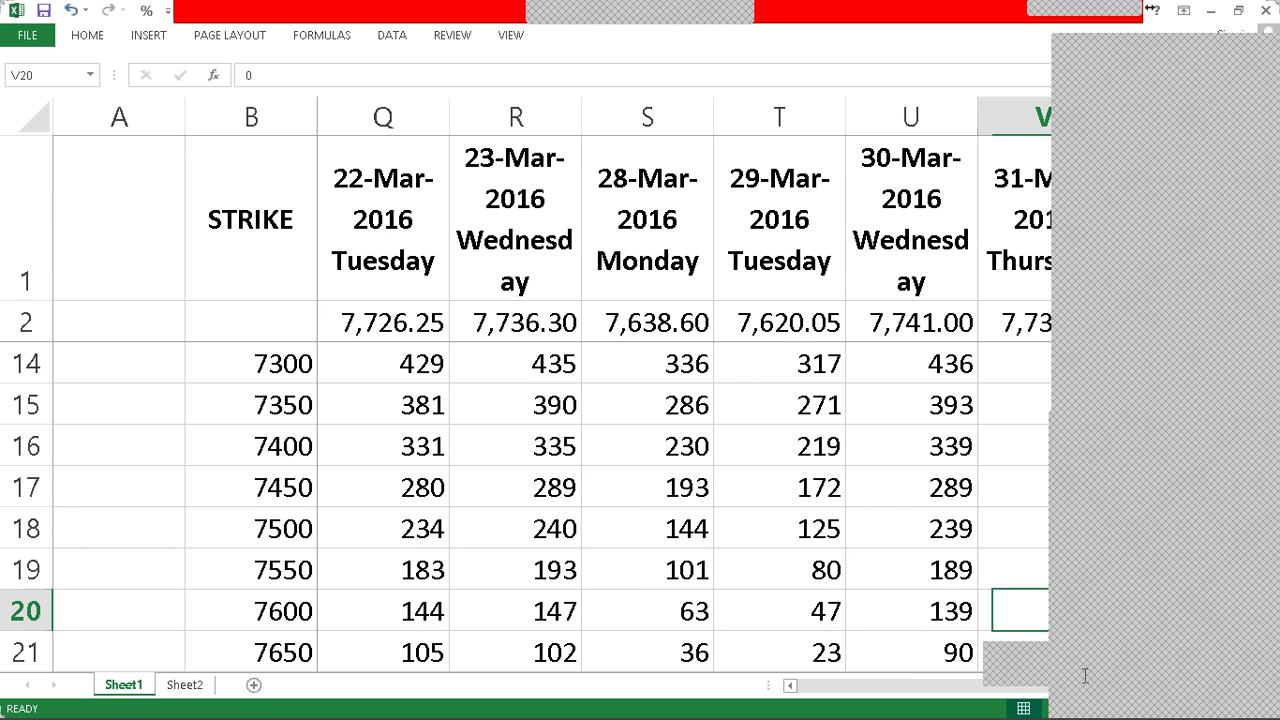
key(Right)
key(Left)
key(Left)
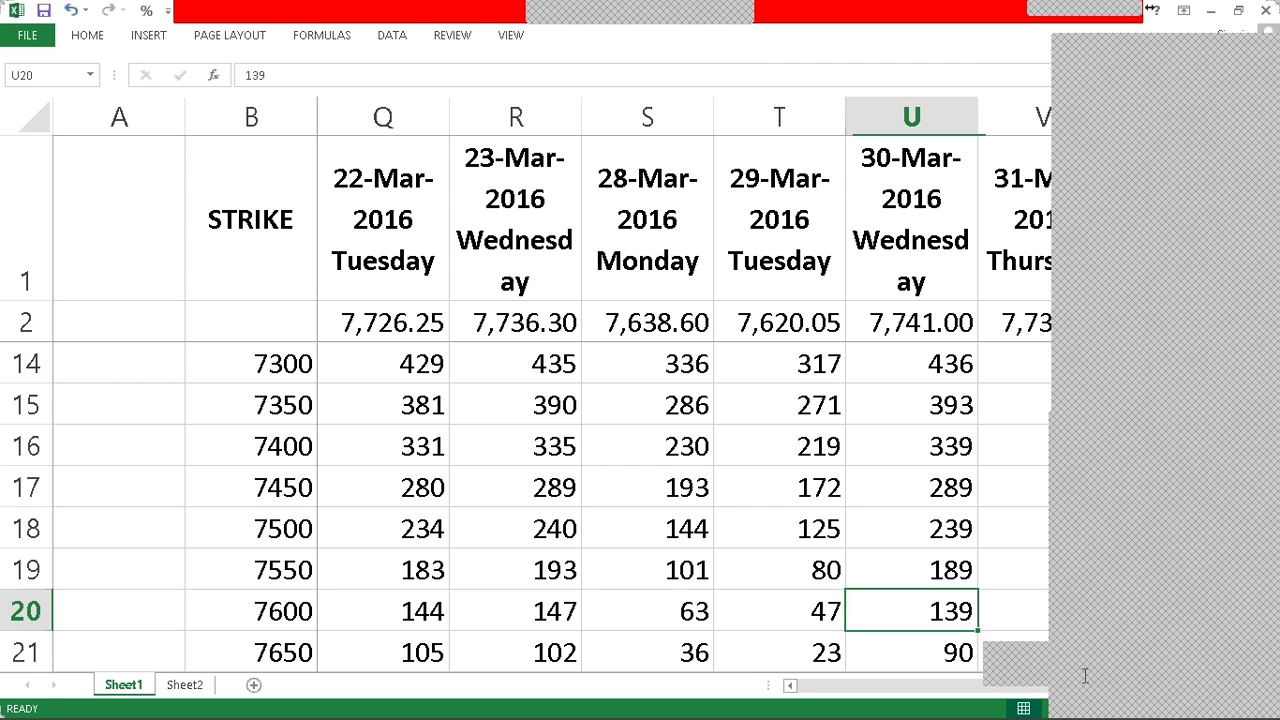
key(shift+Left)
key(Right)
key(Right)
key(Right)
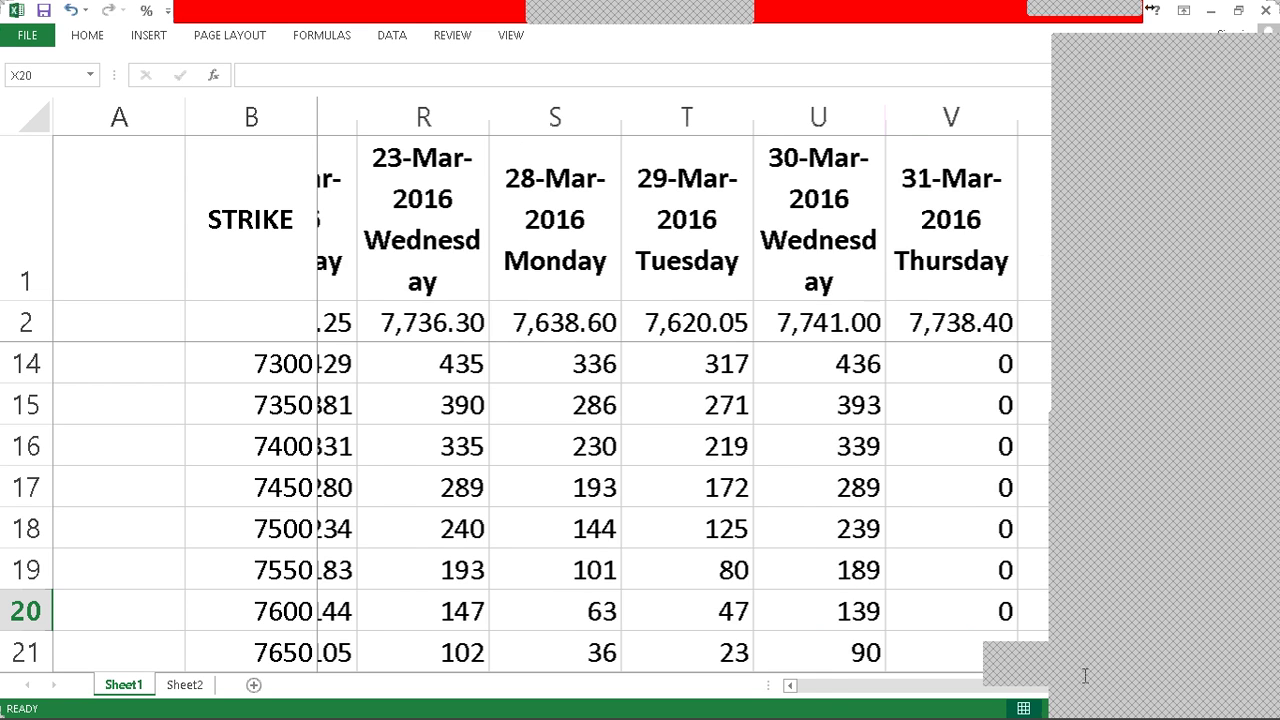
key(Left)
key(Left)
key(Left)
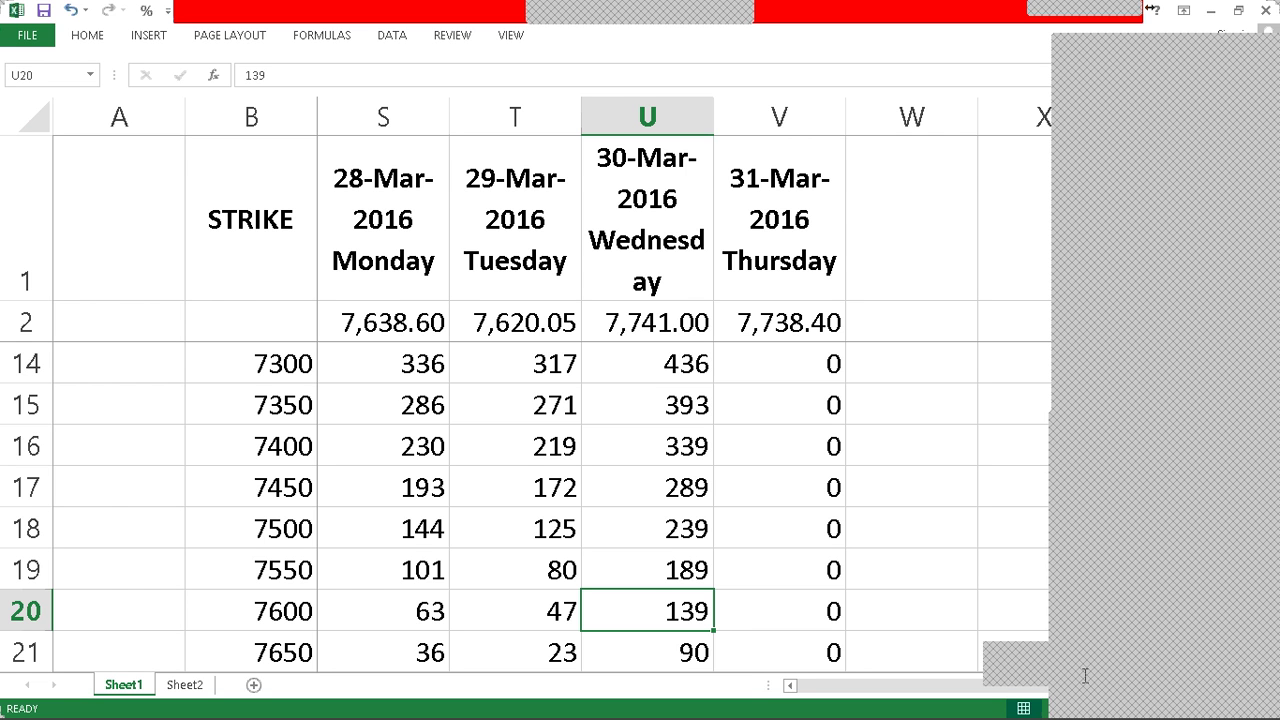
key(ctrl+Page_Down)
key(Right)
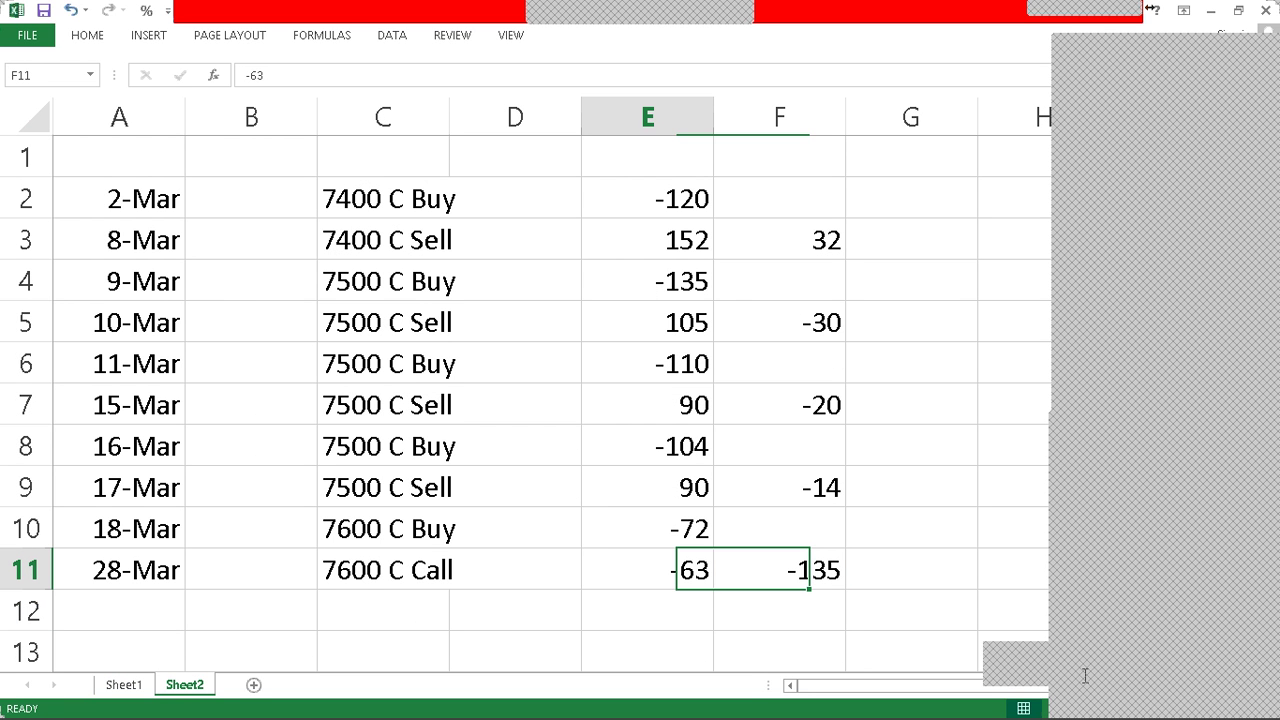
Step: Set the 28-Mar price in cell E11 of Sheet2 to 62 and recheck the 7600 call prices on Sheet1
key(Left)
text(62)
key(Return)
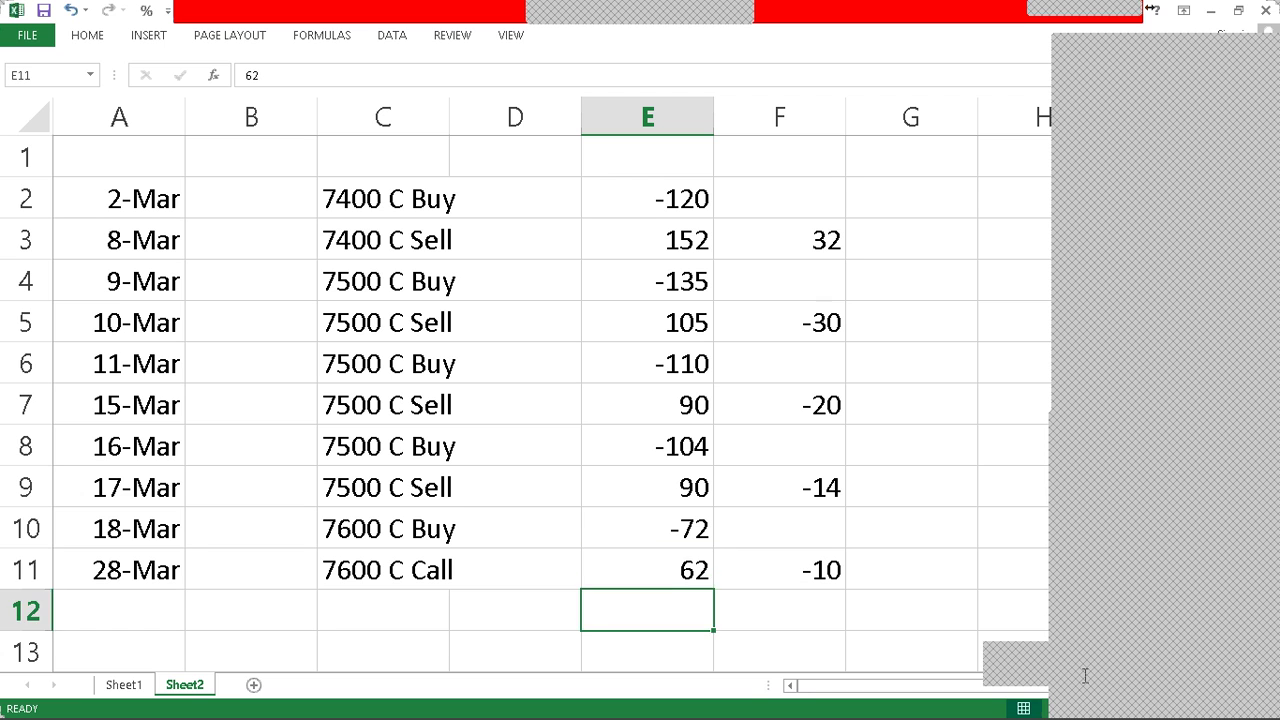
key(Up)
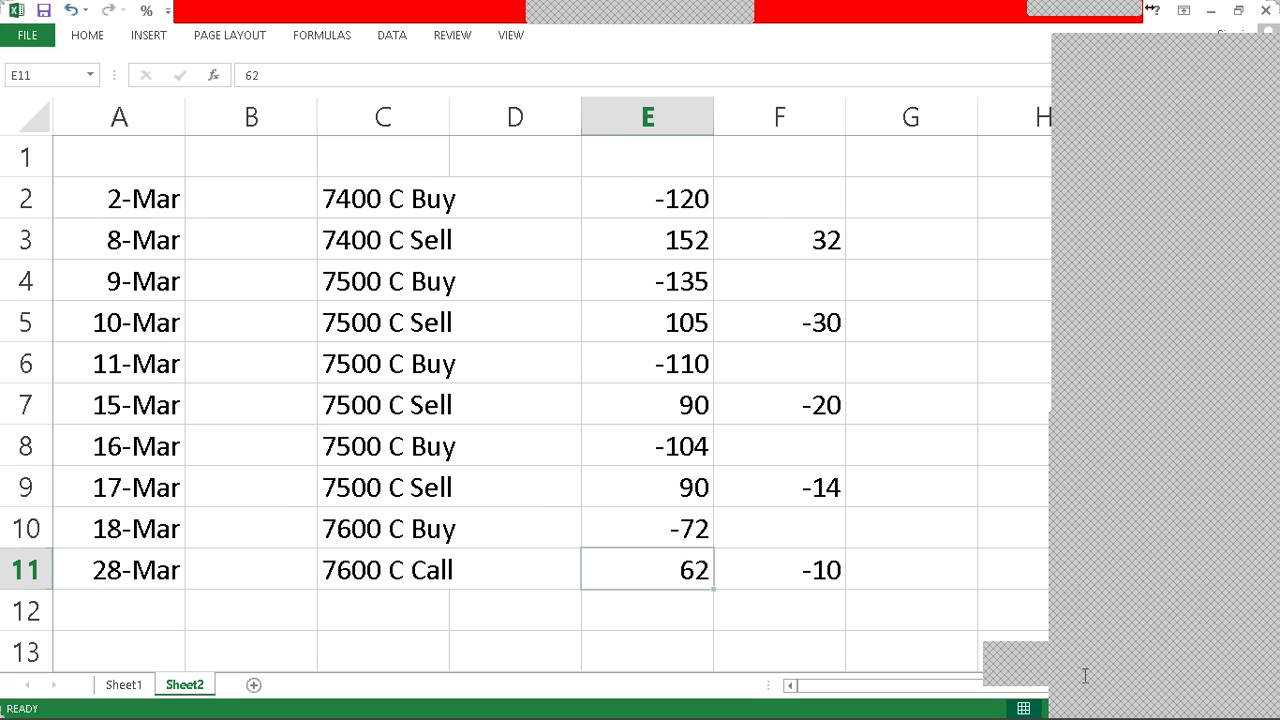
key(ctrl+Page_Up)
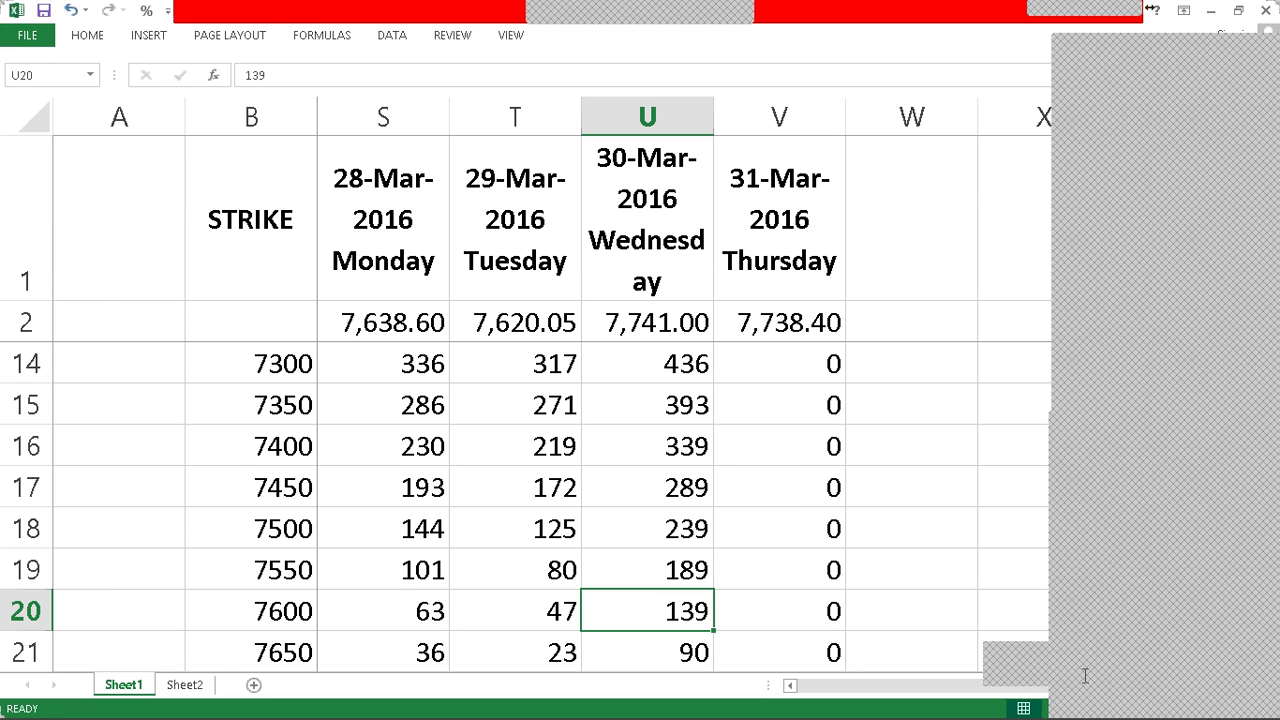
key(ctrl+Page_Down)
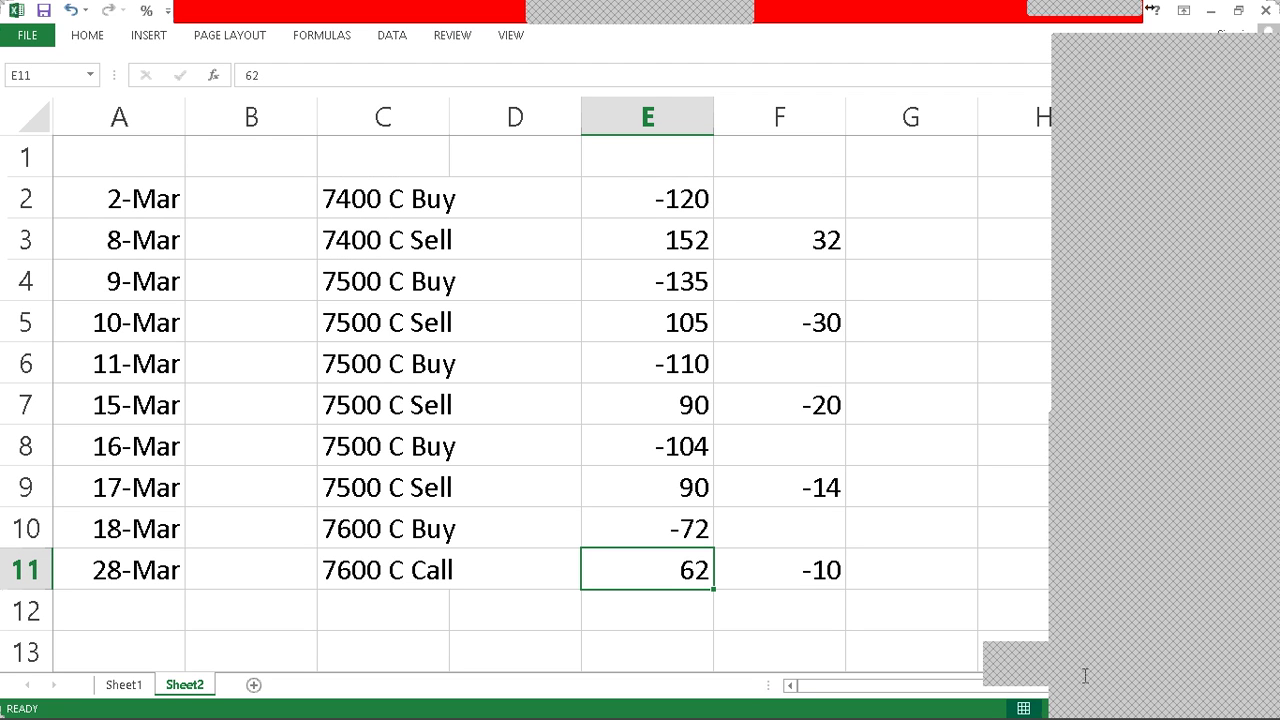
Step: Check the combined profit of all trades in F3:F11 on Sheet2, and inspect the 8-Mar and 17-Mar rows
drag(826, 243, 808, 585)
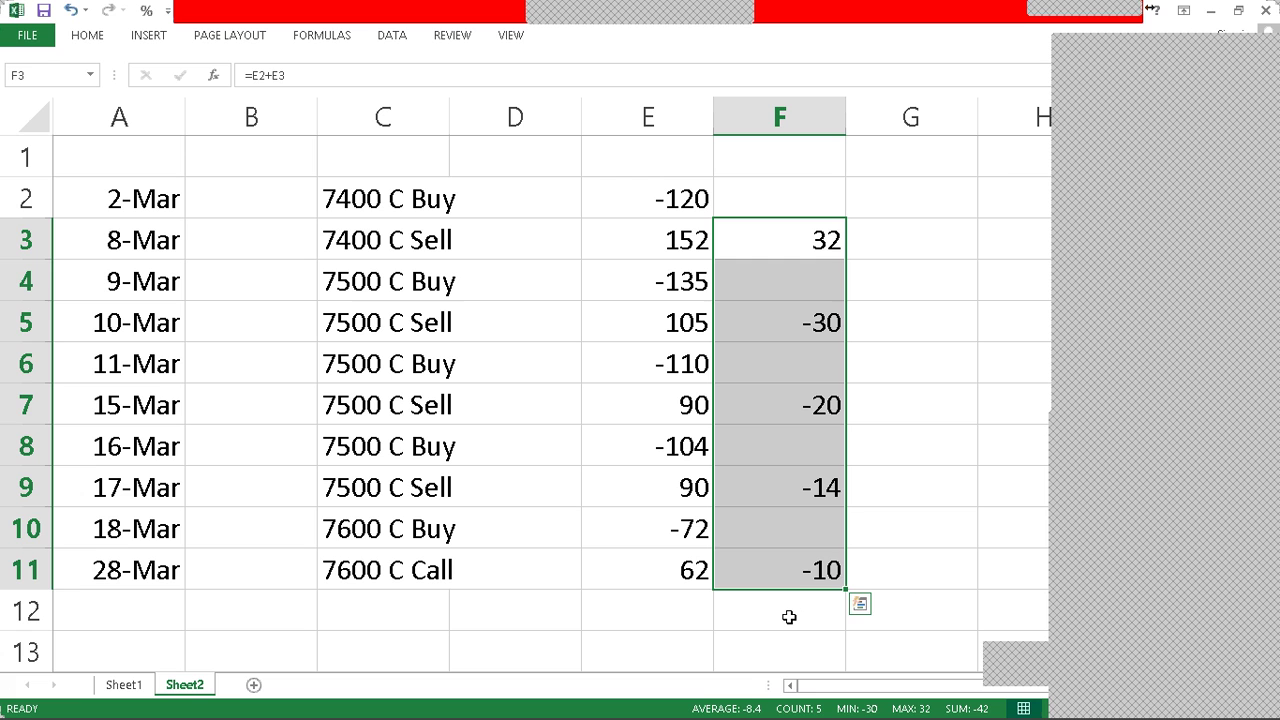
key(shift+Up)
key(shift+Up)
key(shift+Up)
key(shift+Up)
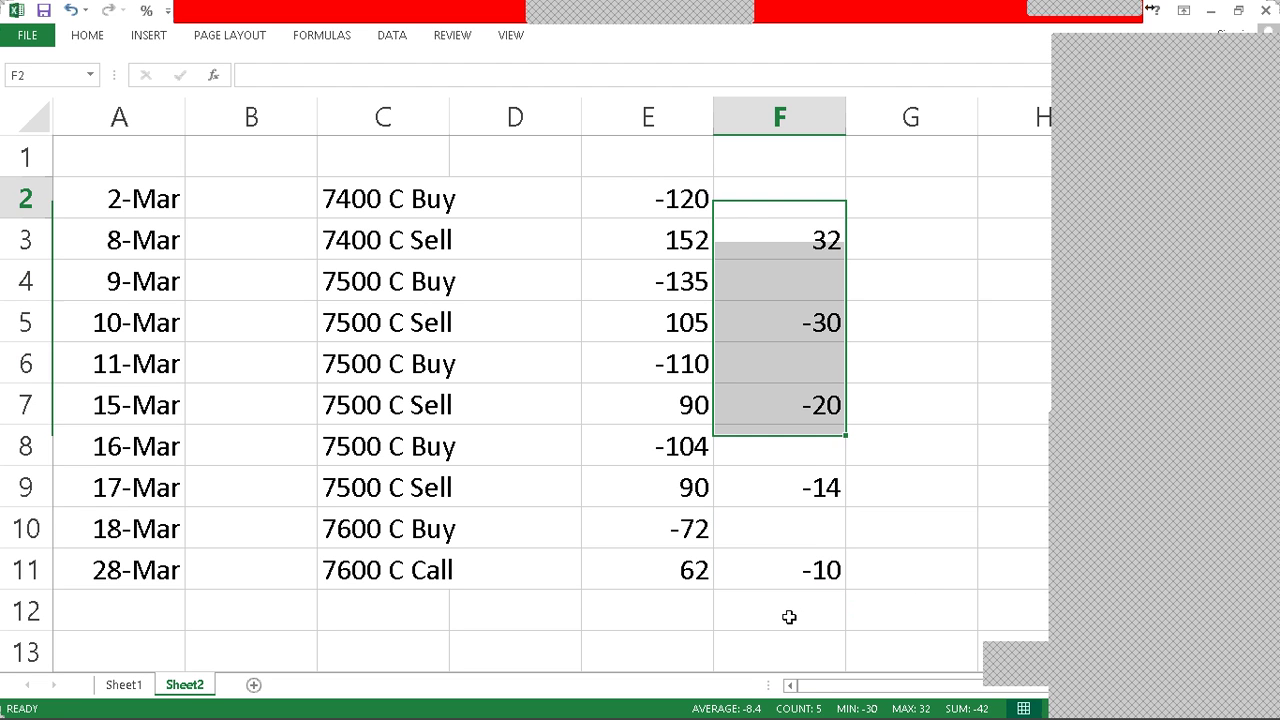
key(Up)
key(Left)
key(Down)
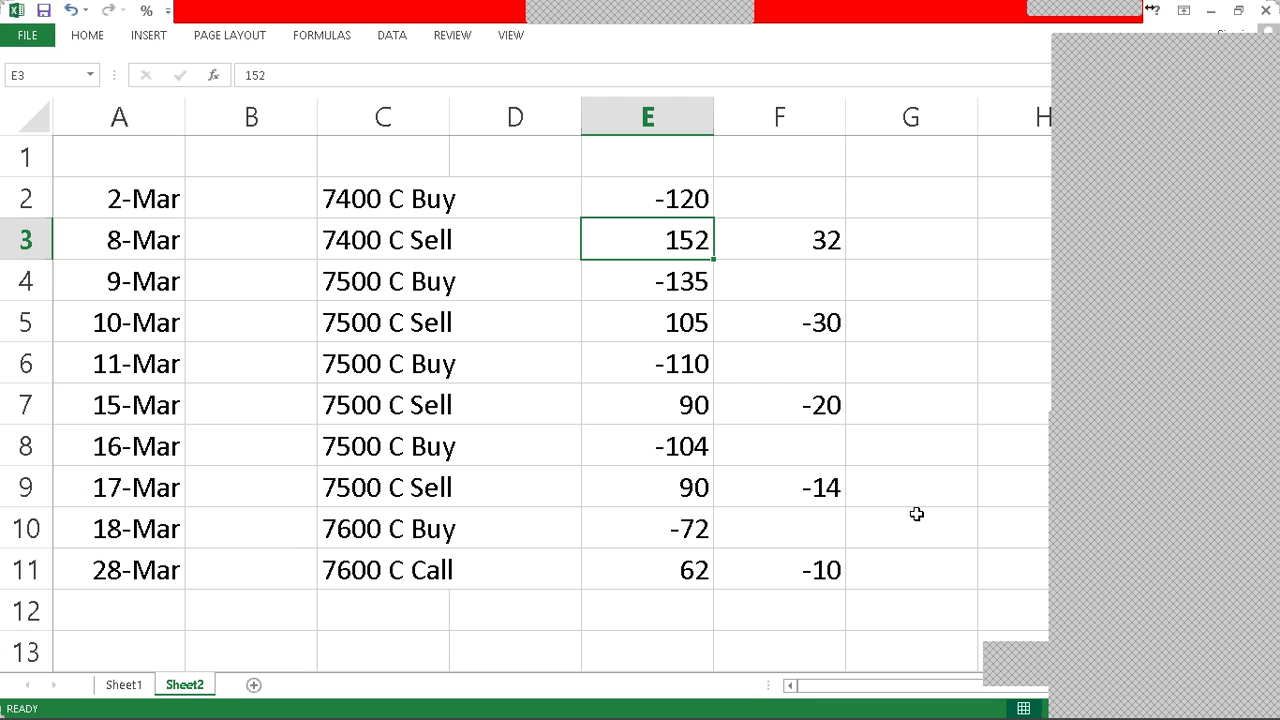
click(818, 485)
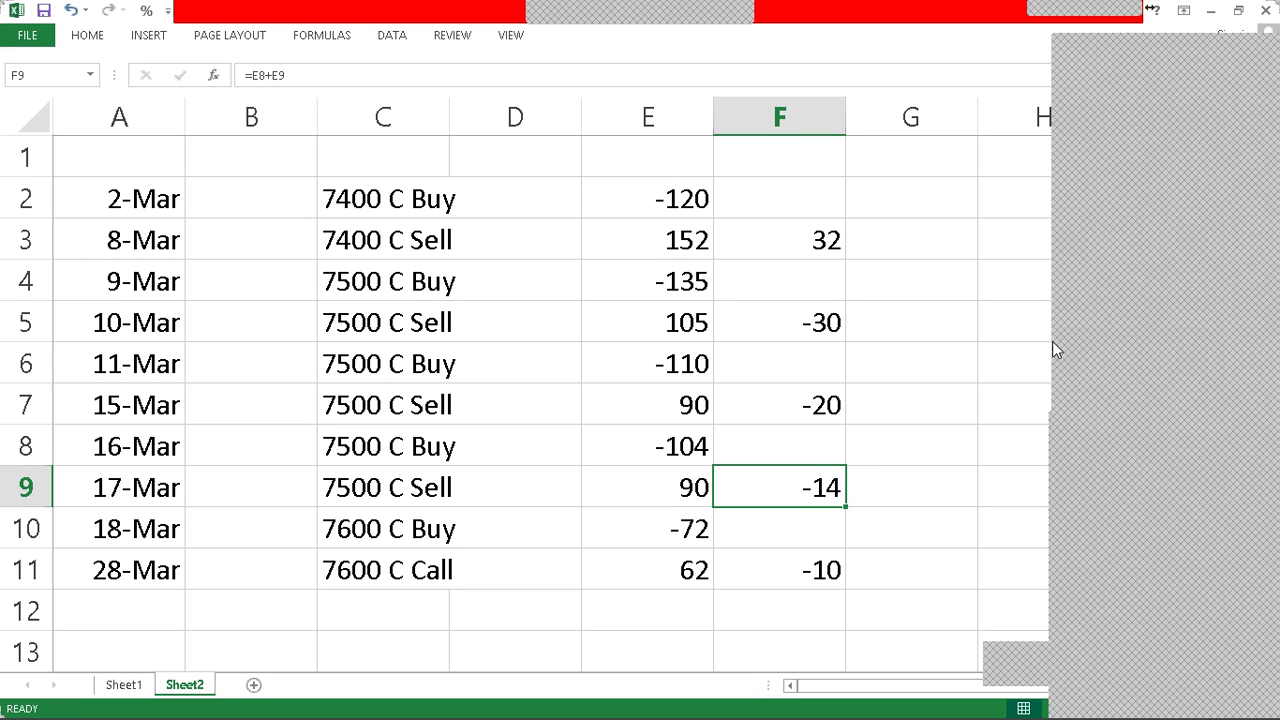
click(1072, 368)
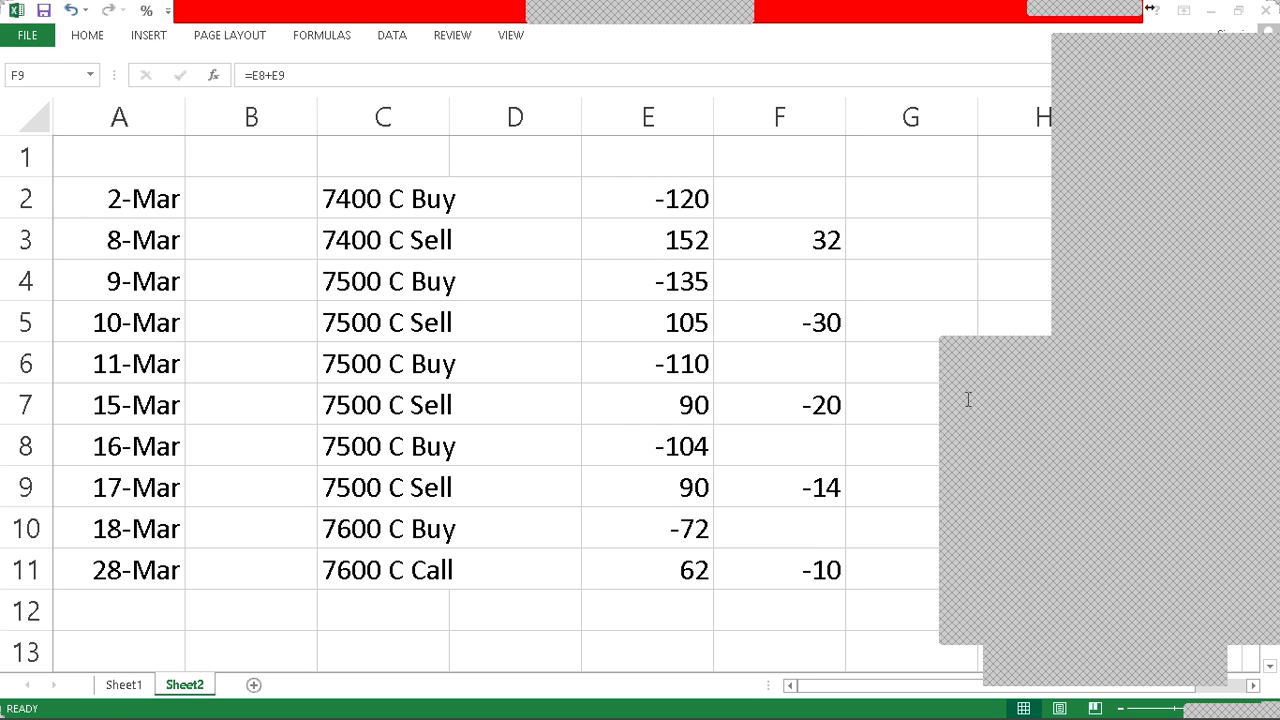
Step: Review how the 7600 call price on Sheet1 develops from 18 March to expiry on 31 March
click(124, 686)
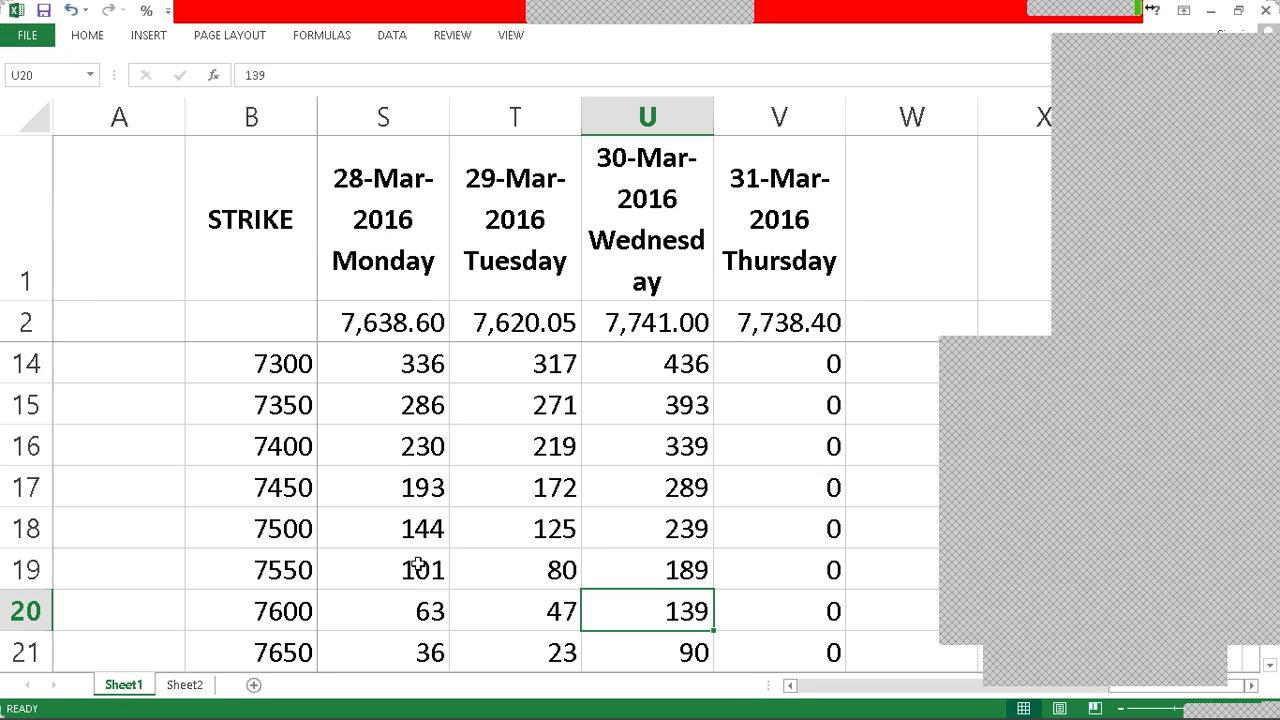
key(Left)
key(Left)
key(Left)
key(Left)
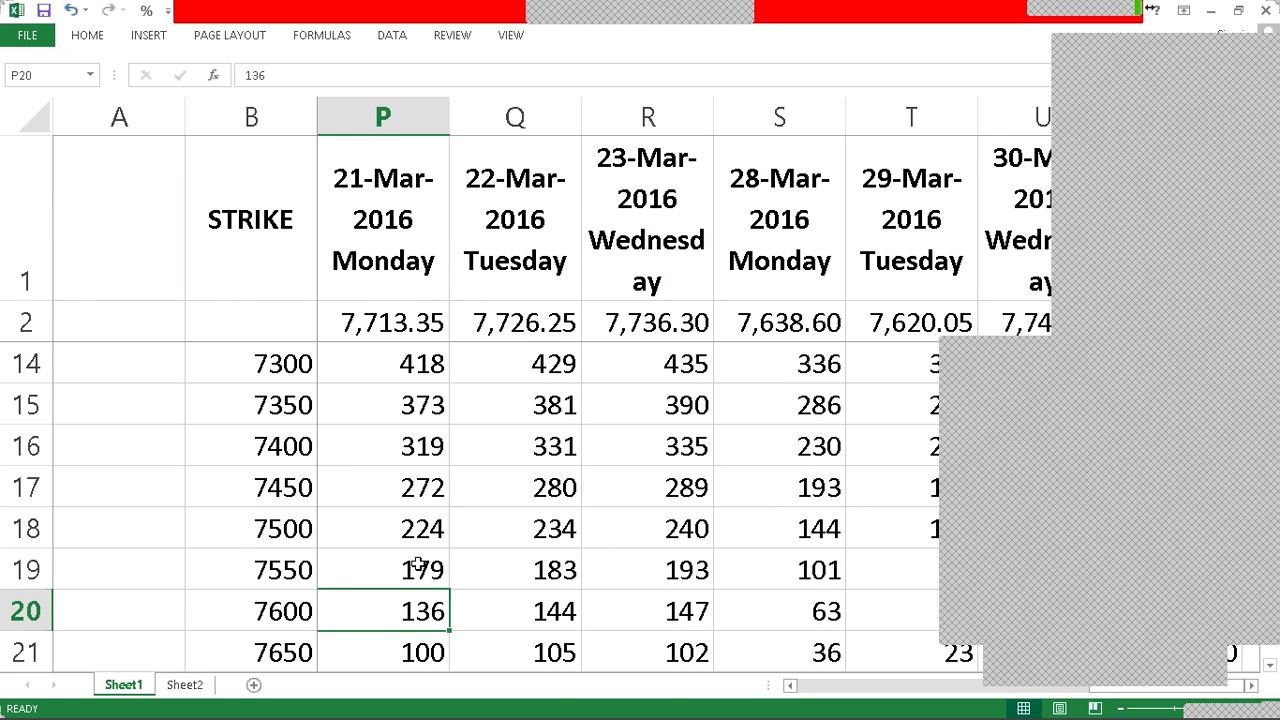
key(Left)
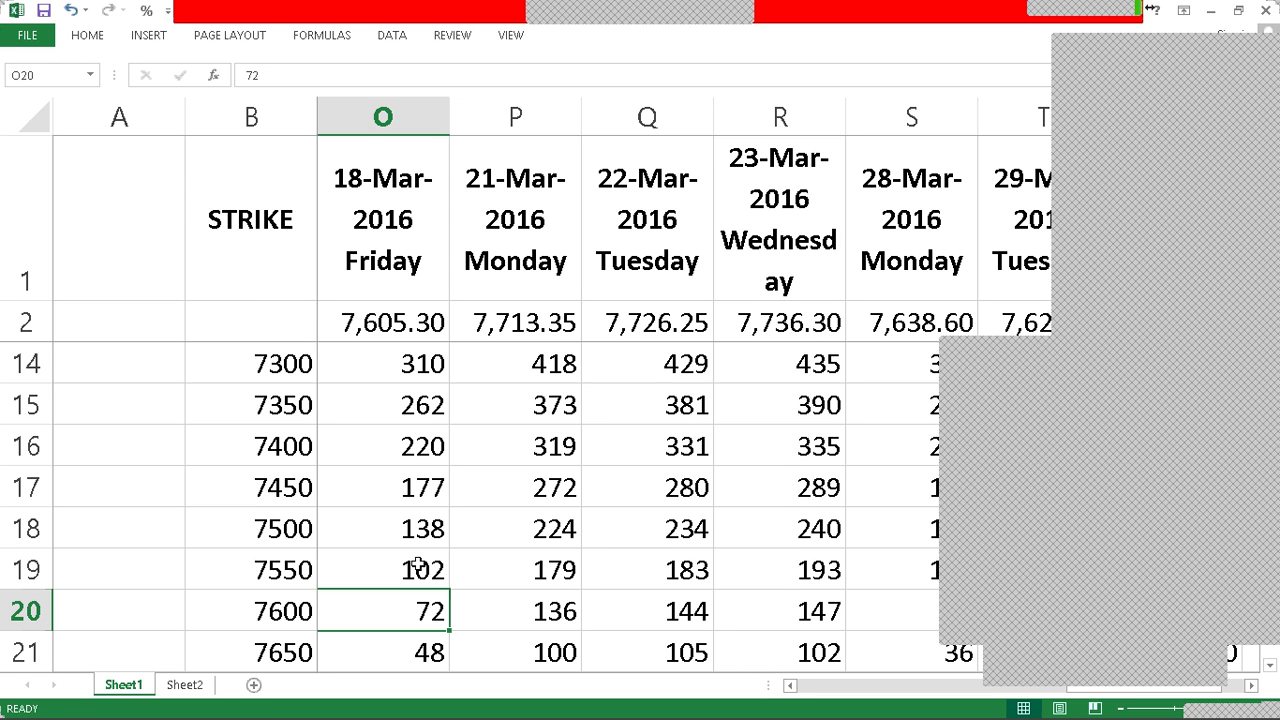
key(Right)
key(Left)
key(Right)
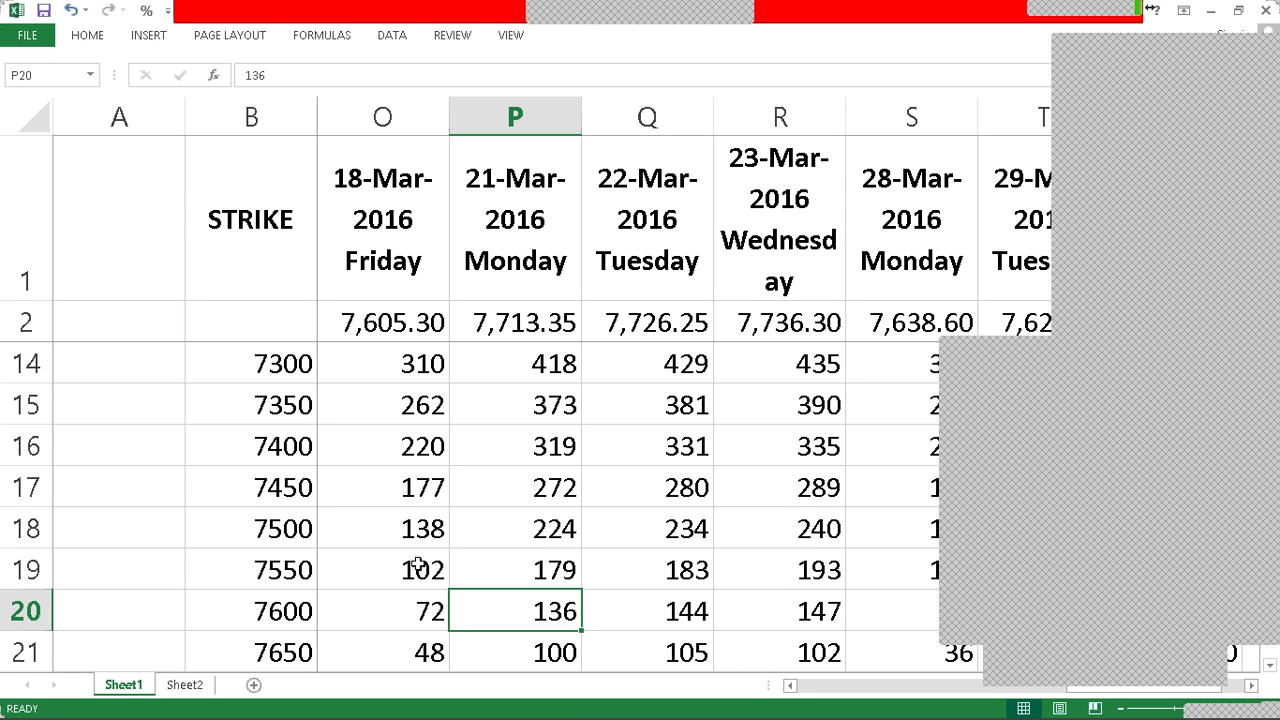
key(Right)
key(Right)
key(Right)
key(Right)
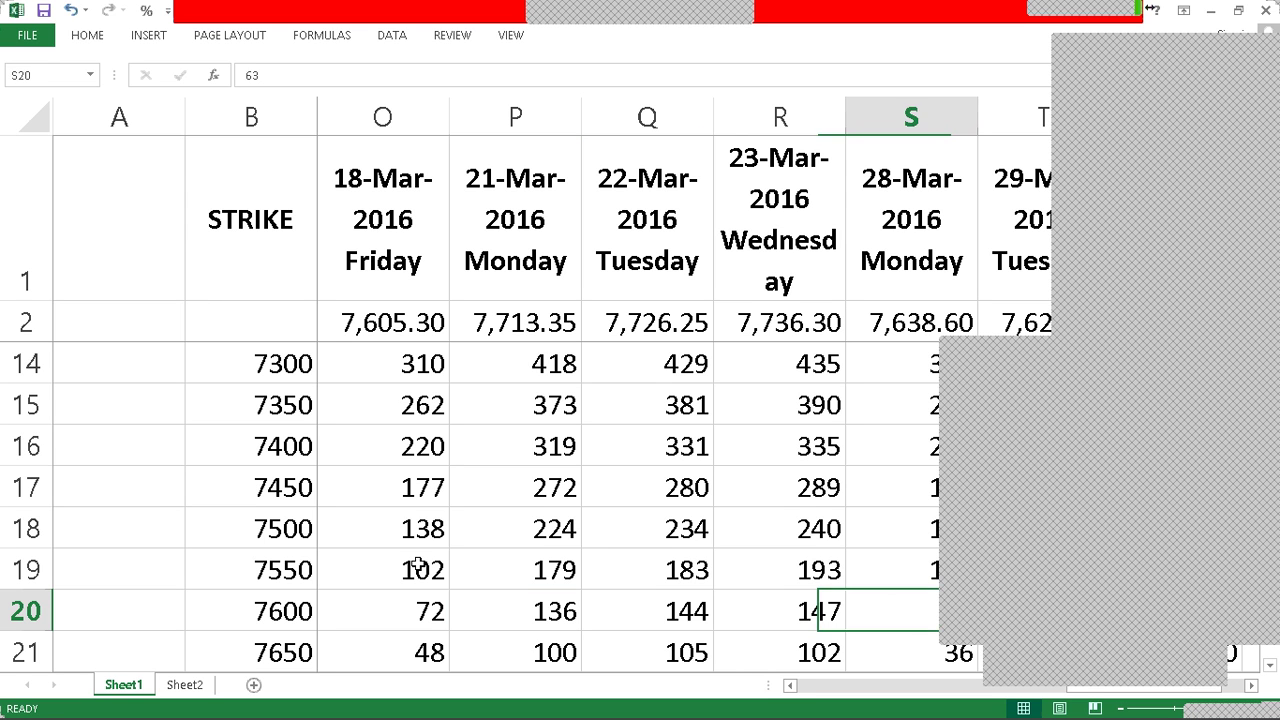
key(Left)
key(Right)
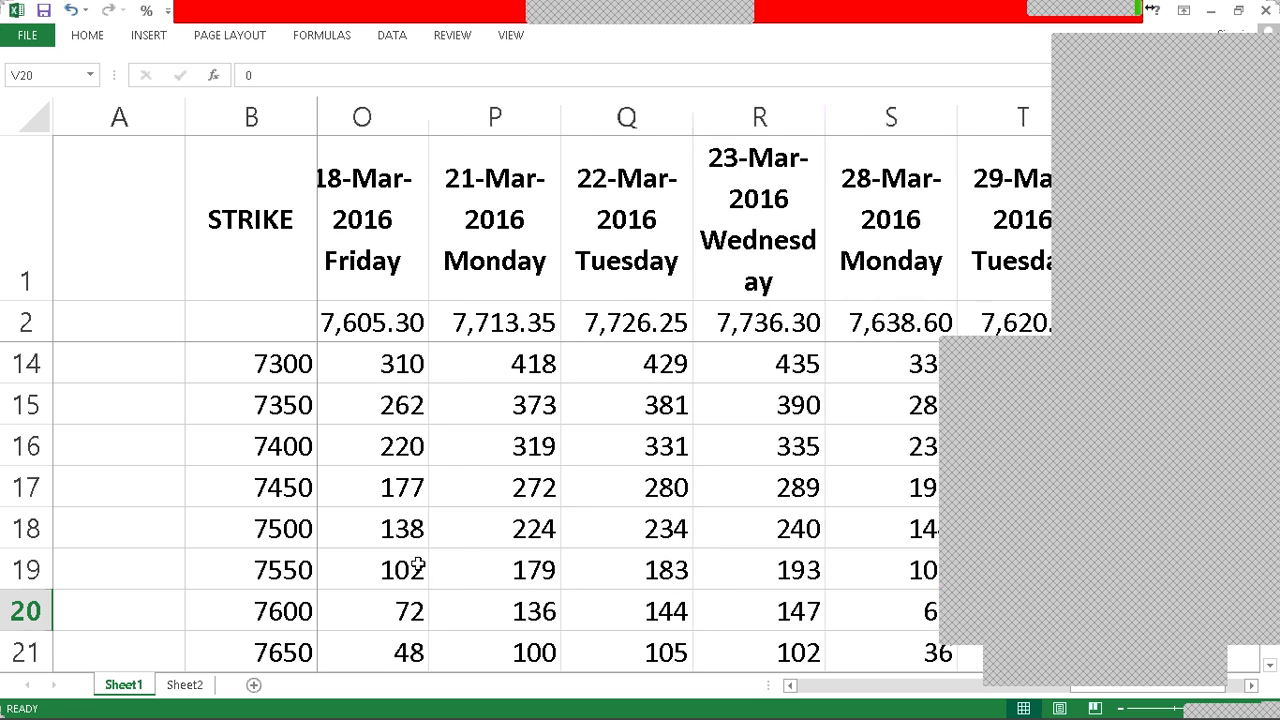
key(Left)
key(Left)
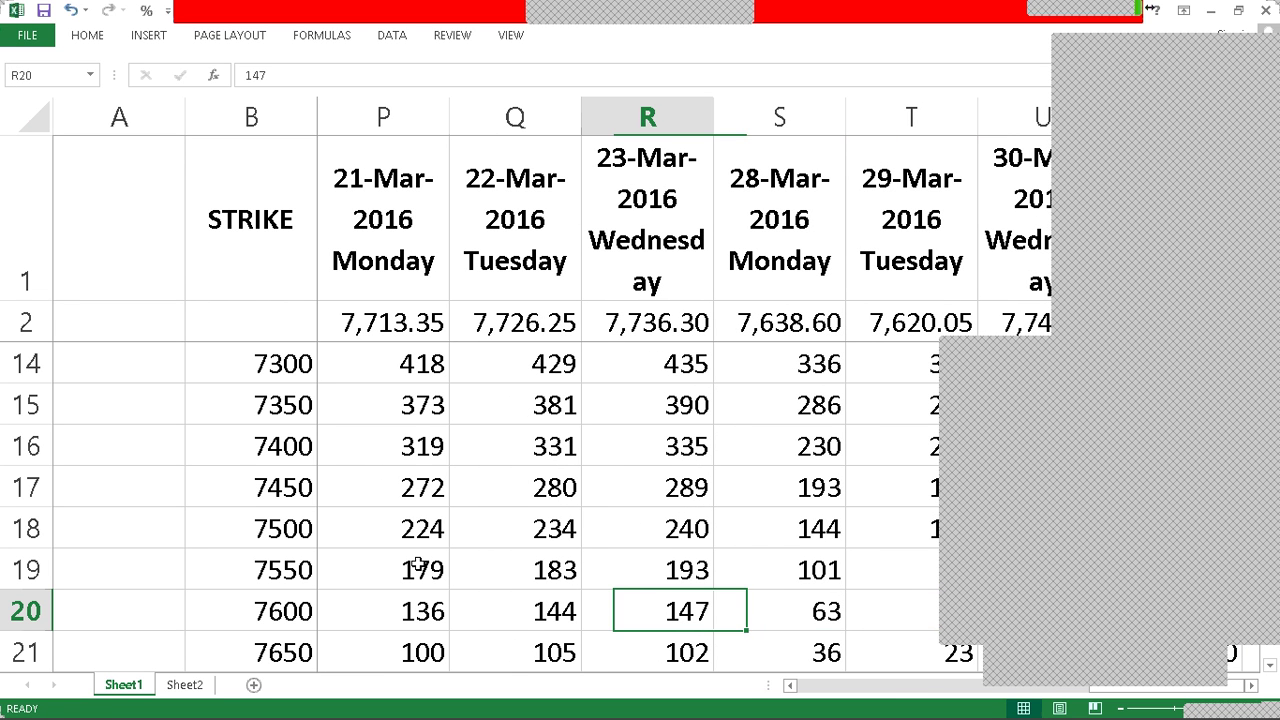